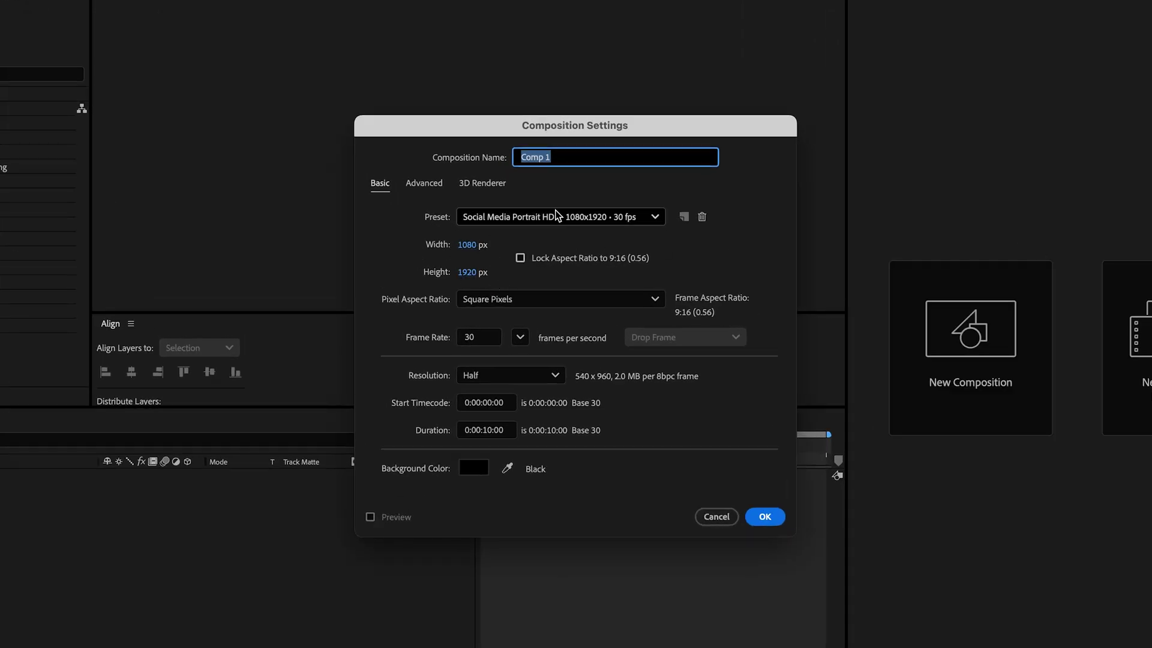
# Create a 1080x1920 portrait composition named Main at 30 fps with a 10-second duration
pyautogui.write('Main')
pyautogui.click(766, 516)
# Add a white (FFFFFF) comp-sized solid named BG to the Main composition
pyautogui.rightClick(99, 514)
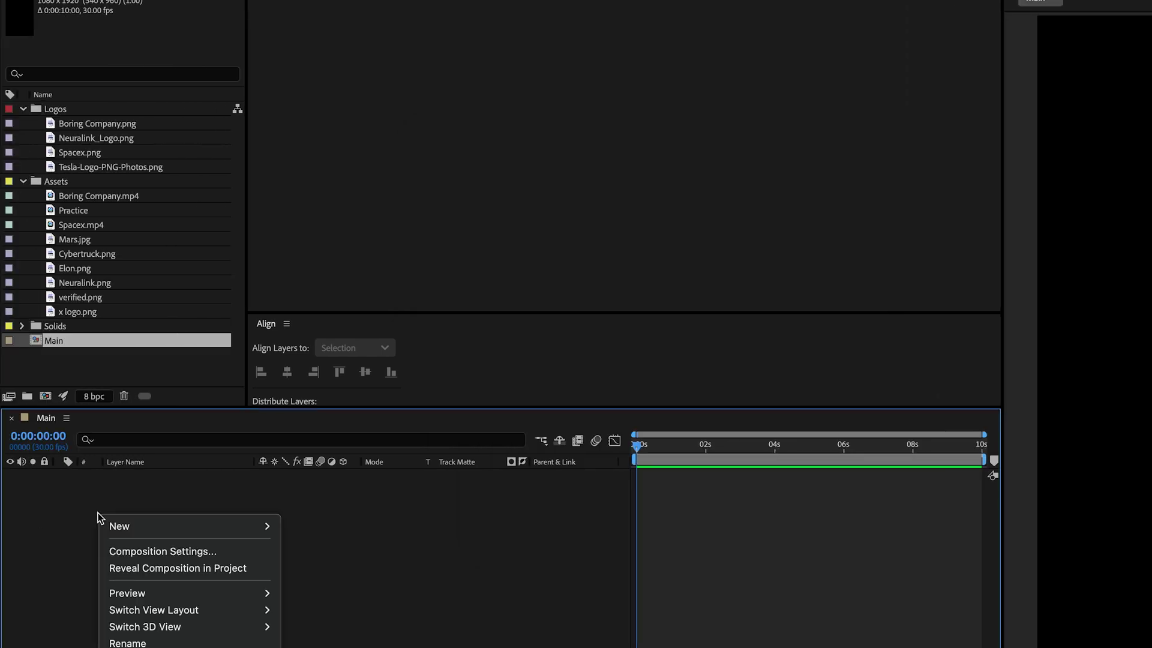
pyautogui.moveTo(180, 526)
pyautogui.click(287, 566)
pyautogui.write('B')
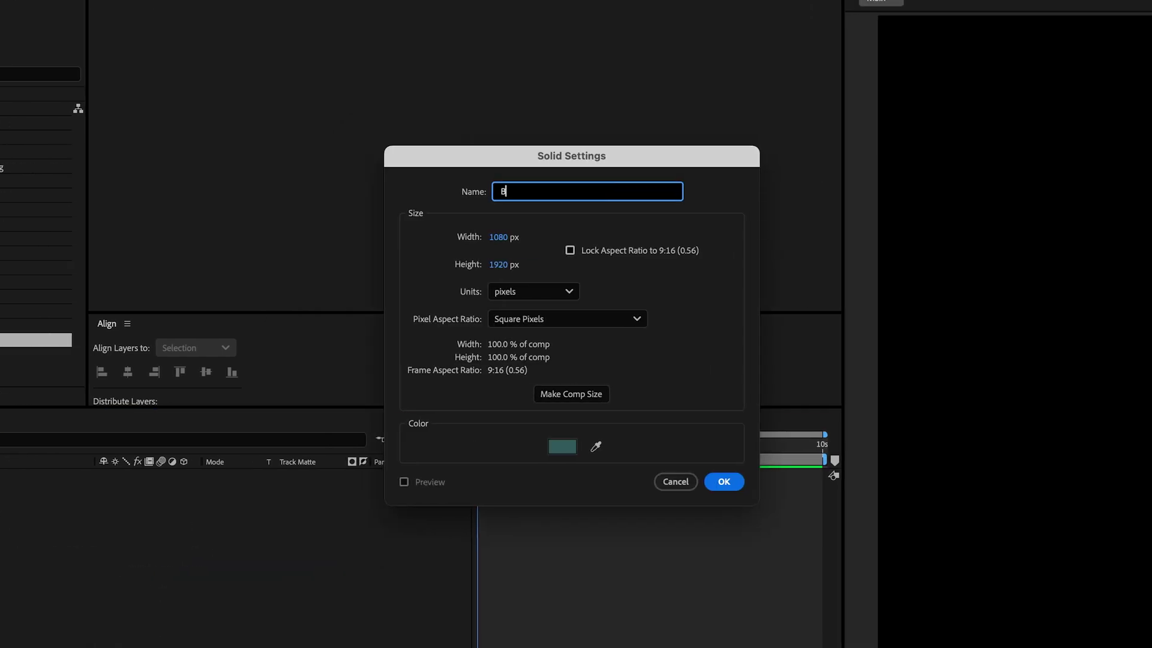
pyautogui.write('G')
pyautogui.click(562, 447)
pyautogui.click(400, 258)
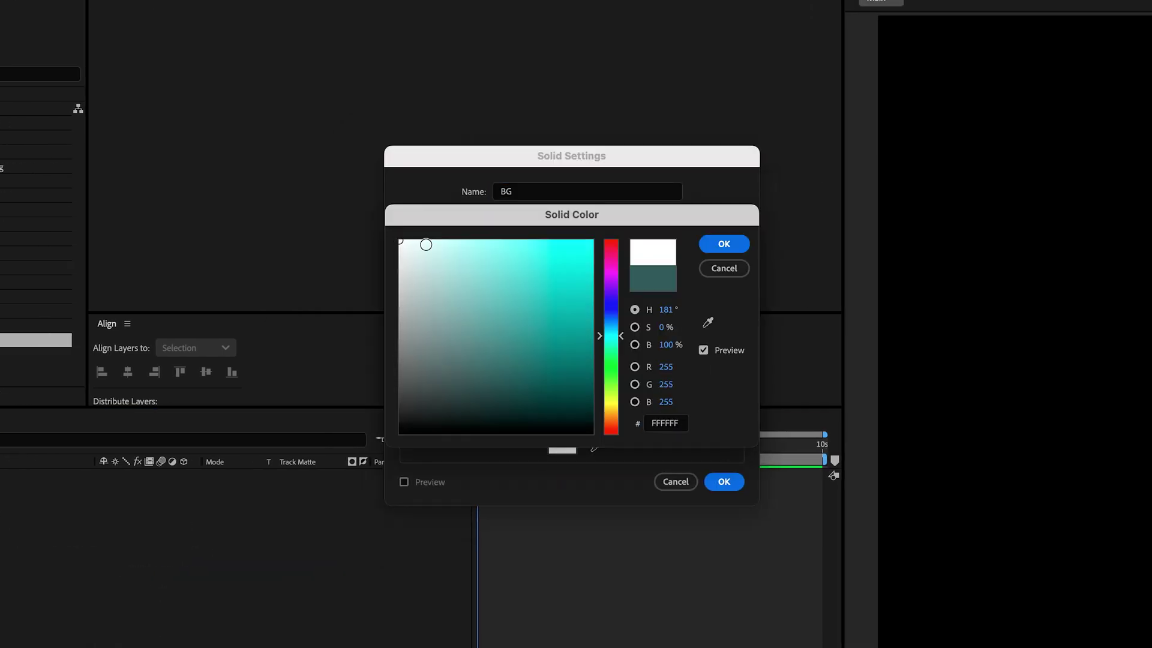
pyautogui.click(723, 242)
pyautogui.click(725, 482)
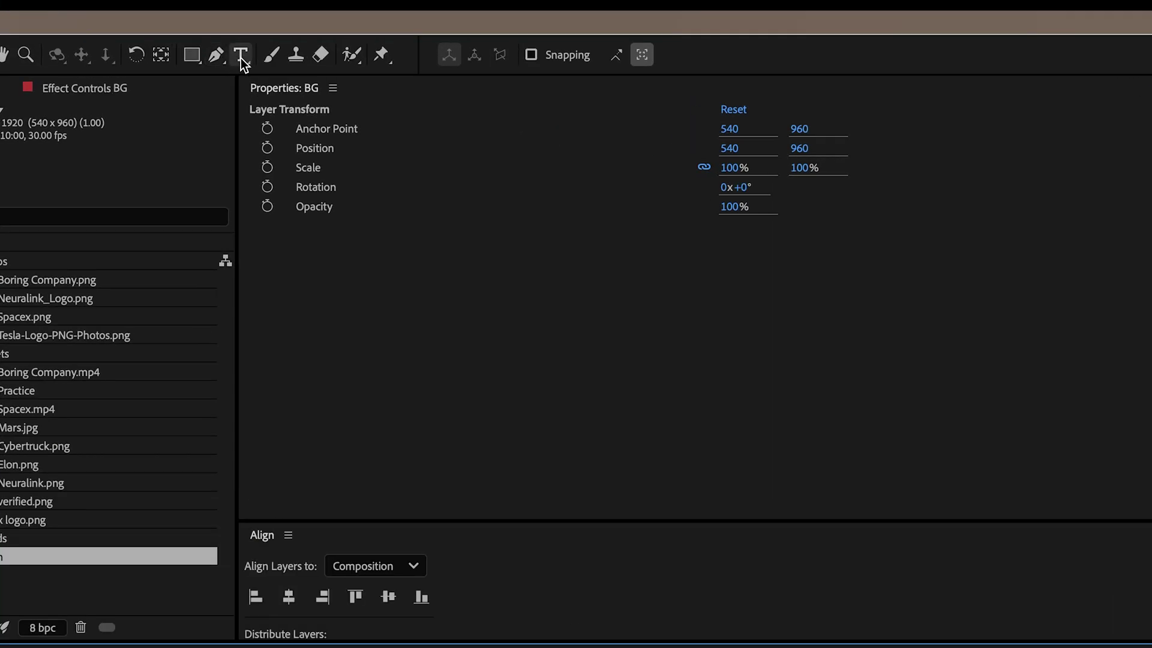
# Add an "ELON MUSK" text layer in Ethnocentric Regular and fill it with light grey C5C5C5
pyautogui.click(196, 27)
pyautogui.click(878, 272)
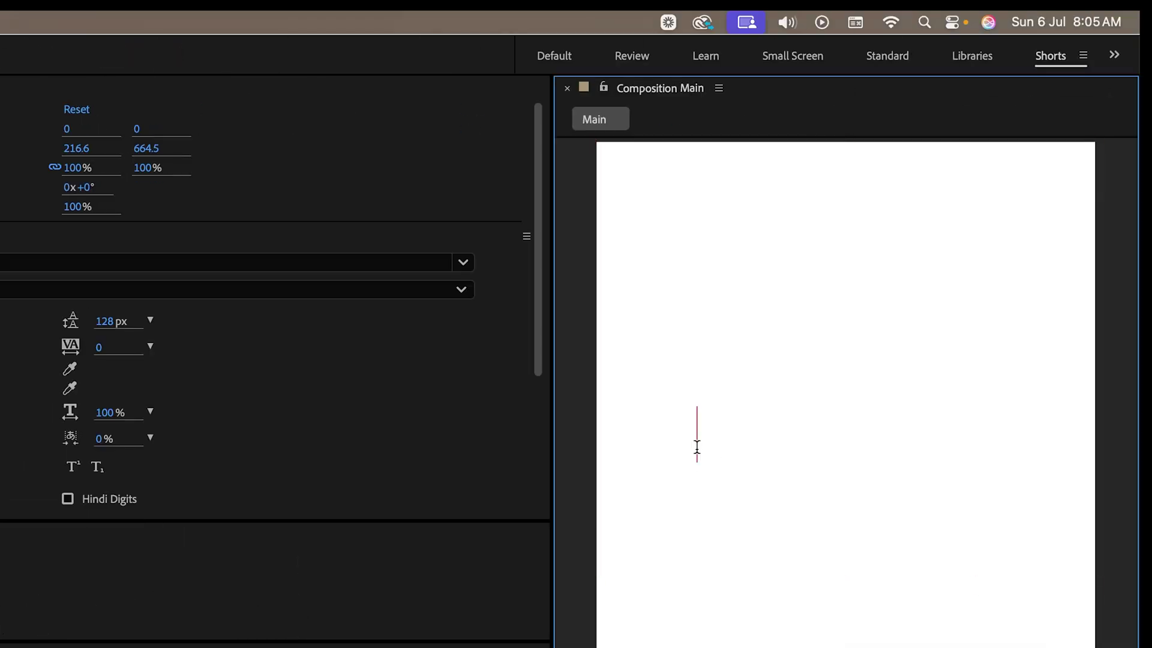
pyautogui.write('ELON MUSK')
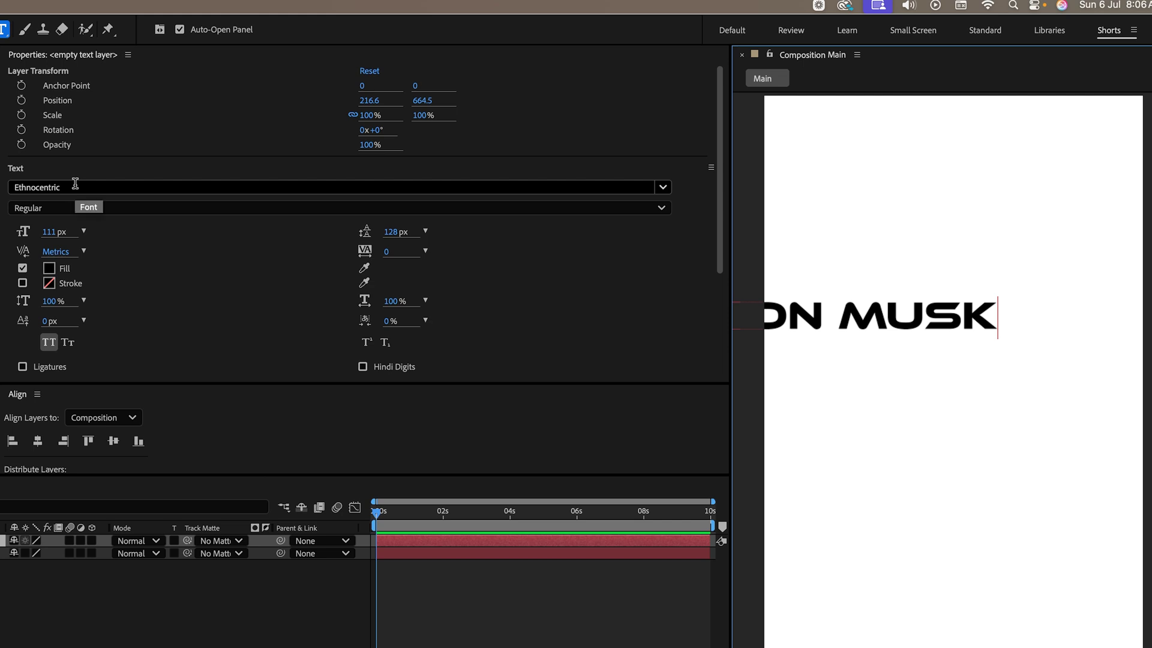
pyautogui.press('super+a')
pyautogui.click(48, 268)
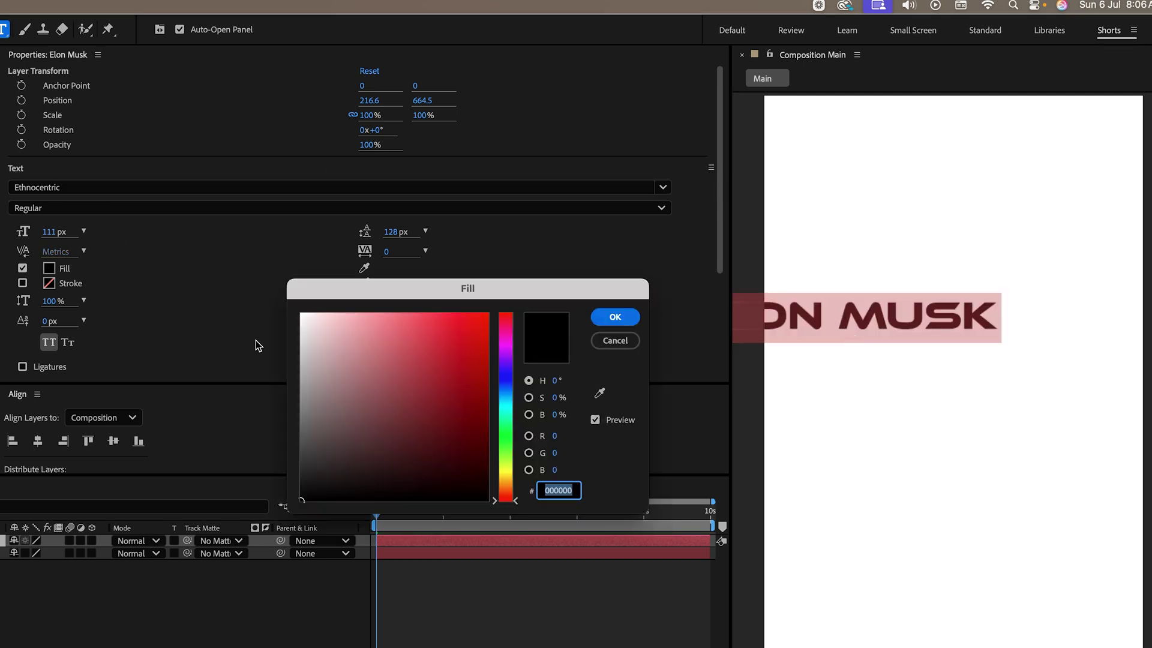
pyautogui.moveTo(301, 384); pyautogui.dragTo(297, 350)
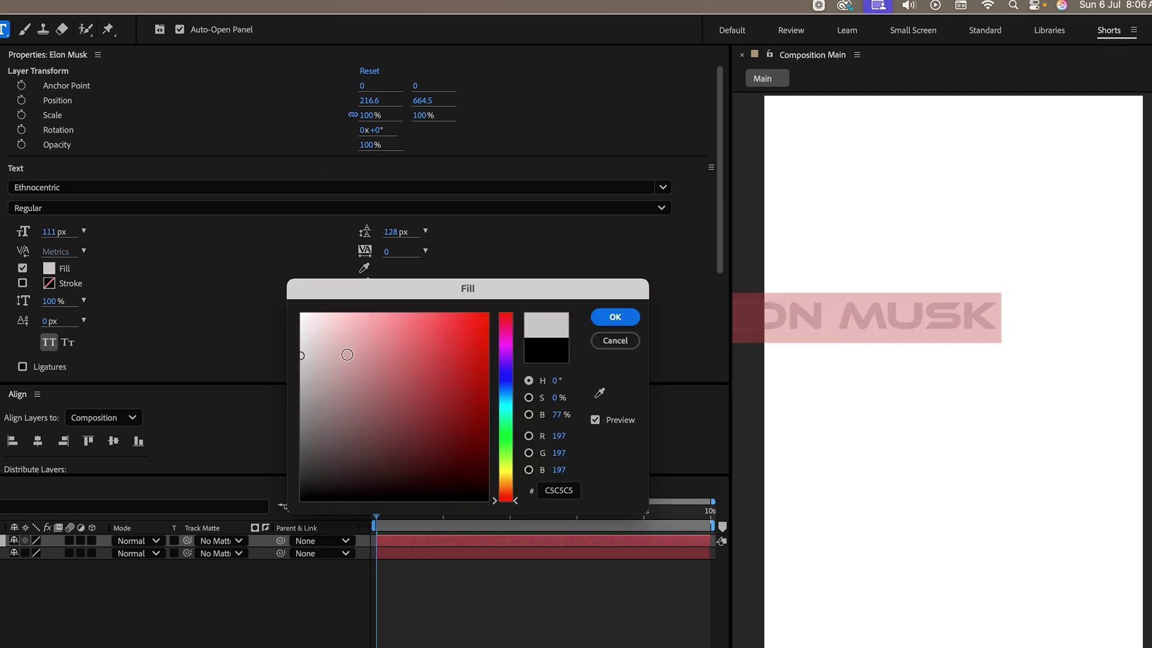
pyautogui.click(610, 318)
# Enlarge the ELON MUSK text to 207 px and move it to the top of the composition, running off its right edge
pyautogui.moveTo(48, 232); pyautogui.dragTo(127, 239)
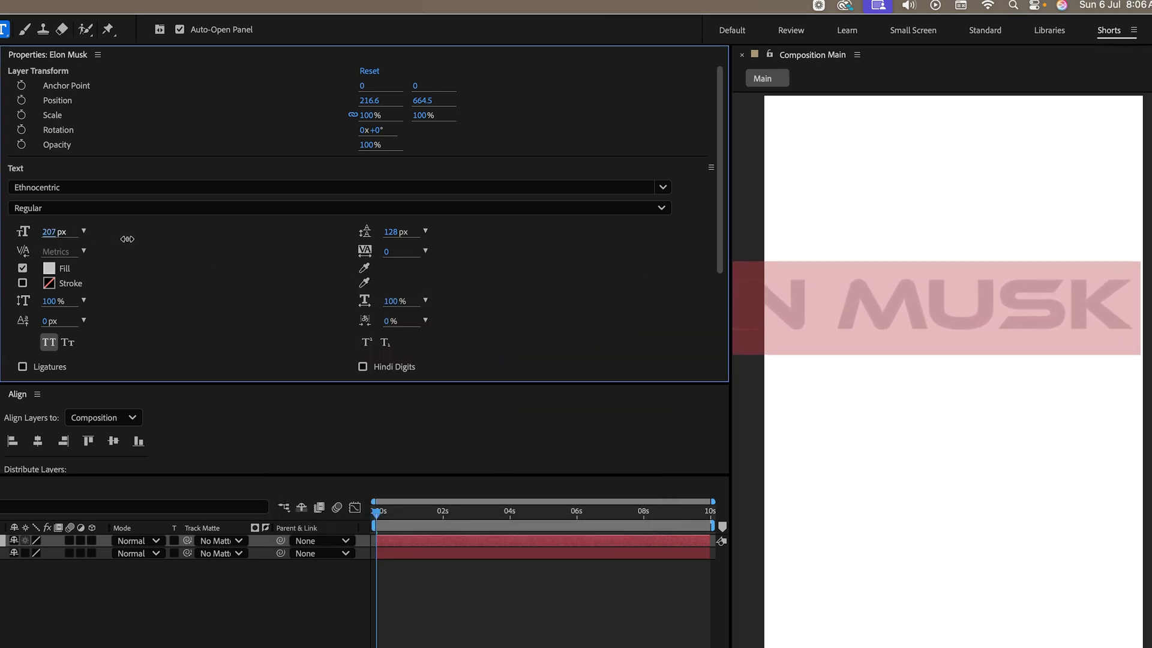
pyautogui.moveTo(1006, 316); pyautogui.dragTo(1151, 162)
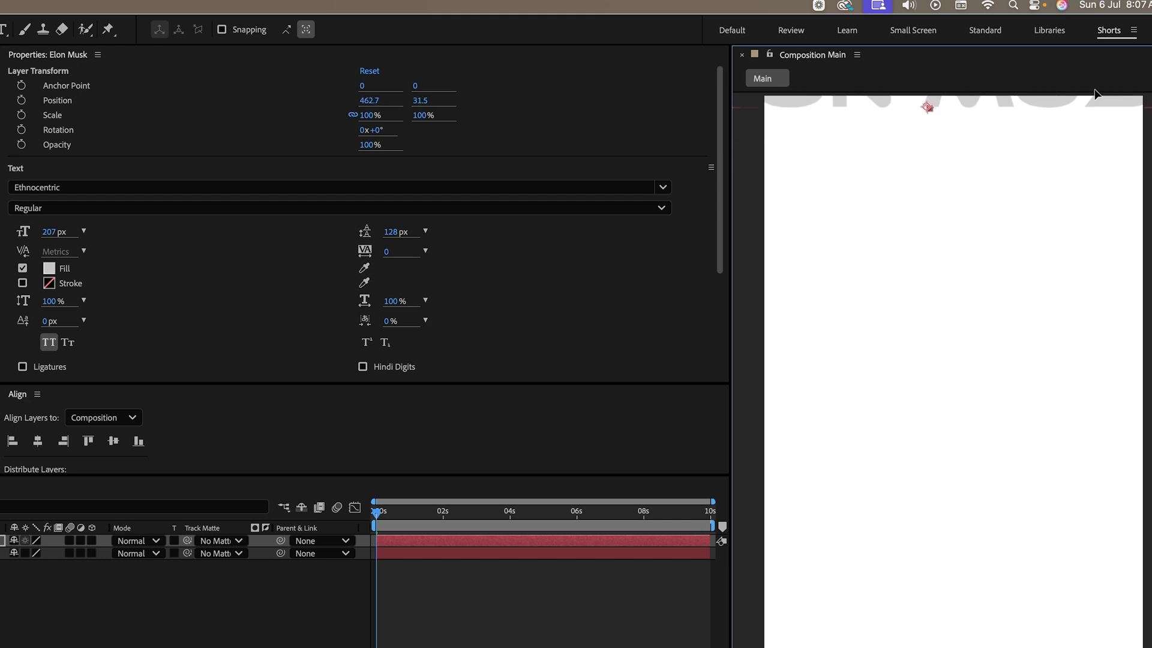
pyautogui.moveTo(898, 156); pyautogui.dragTo(954, 139)
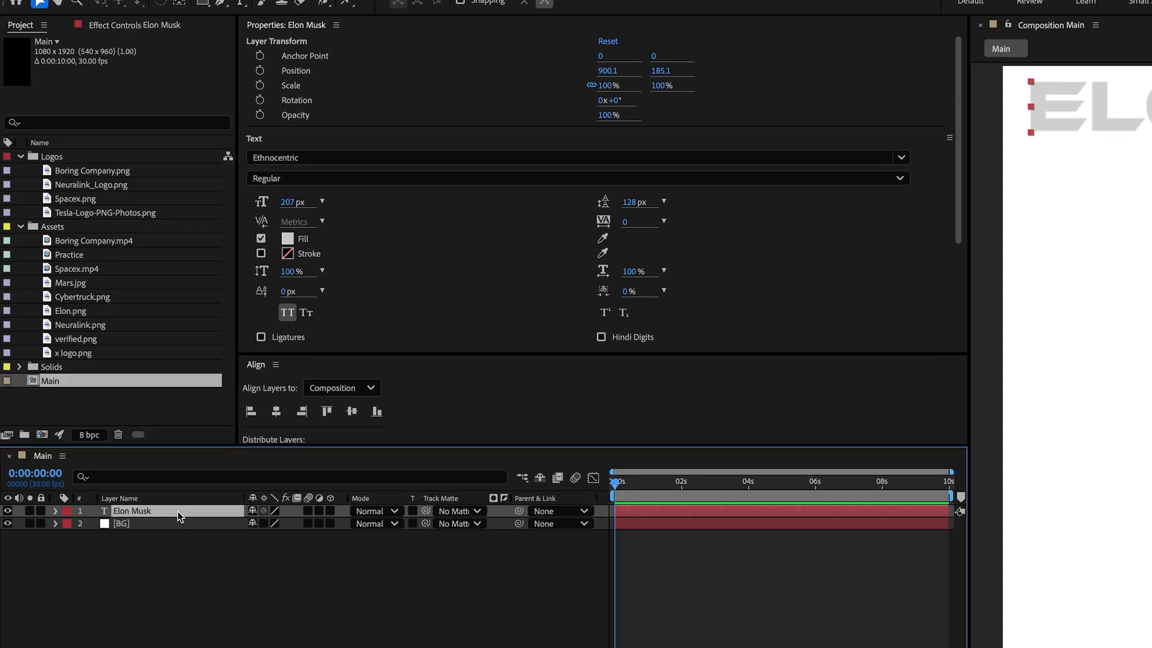
# Duplicate the text layer and place the copy as a second row just below, shifted left so MUSK shows in full
pyautogui.press('super+d')
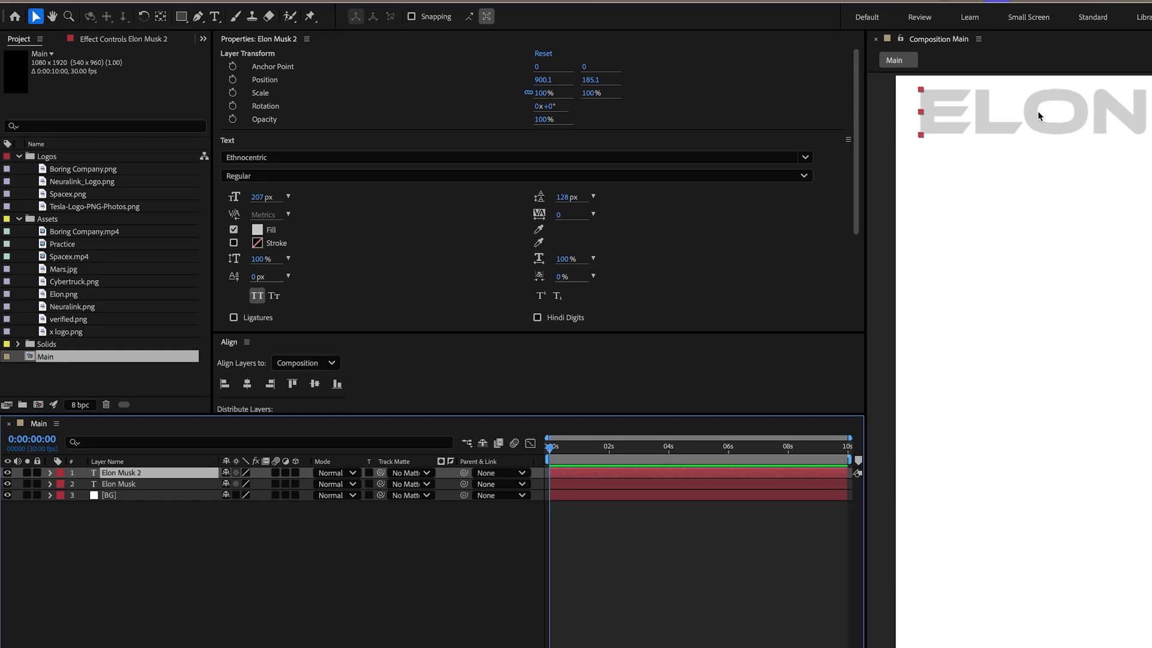
pyautogui.moveTo(1151, 113); pyautogui.dragTo(1147, 163)
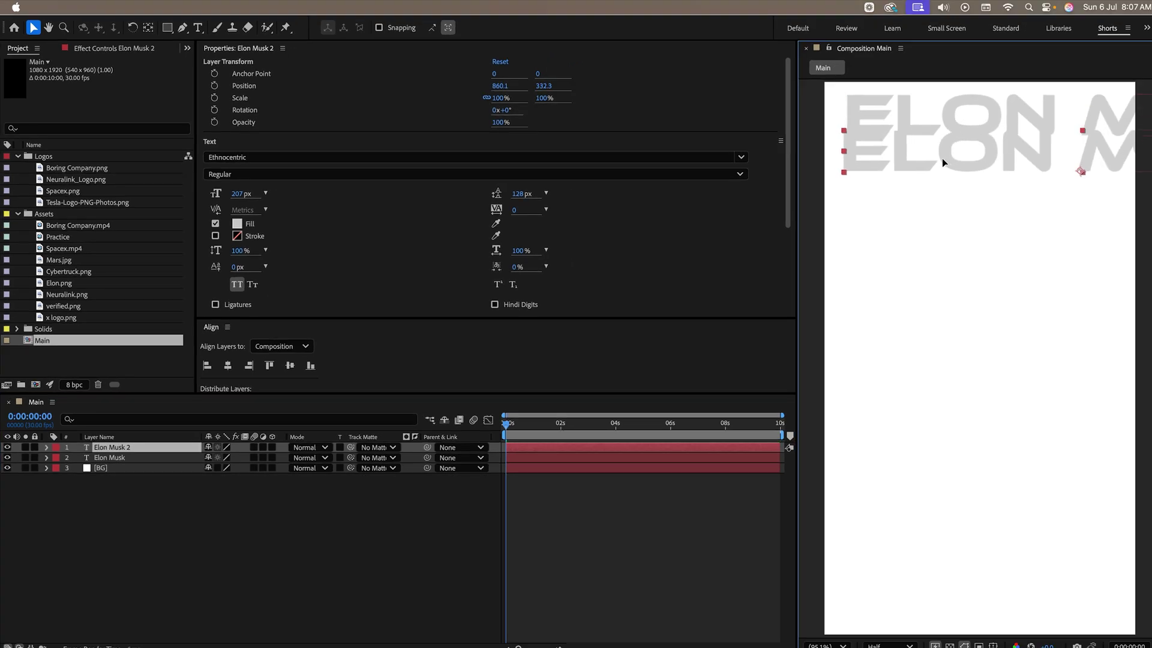
pyautogui.moveTo(943, 160); pyautogui.dragTo(755, 186)
# Duplicate both text rows, stack the copies above the originals, and move them down as the third and fourth rows
pyautogui.keyDown('shift'); pyautogui.click(110, 459); pyautogui.keyUp('shift')
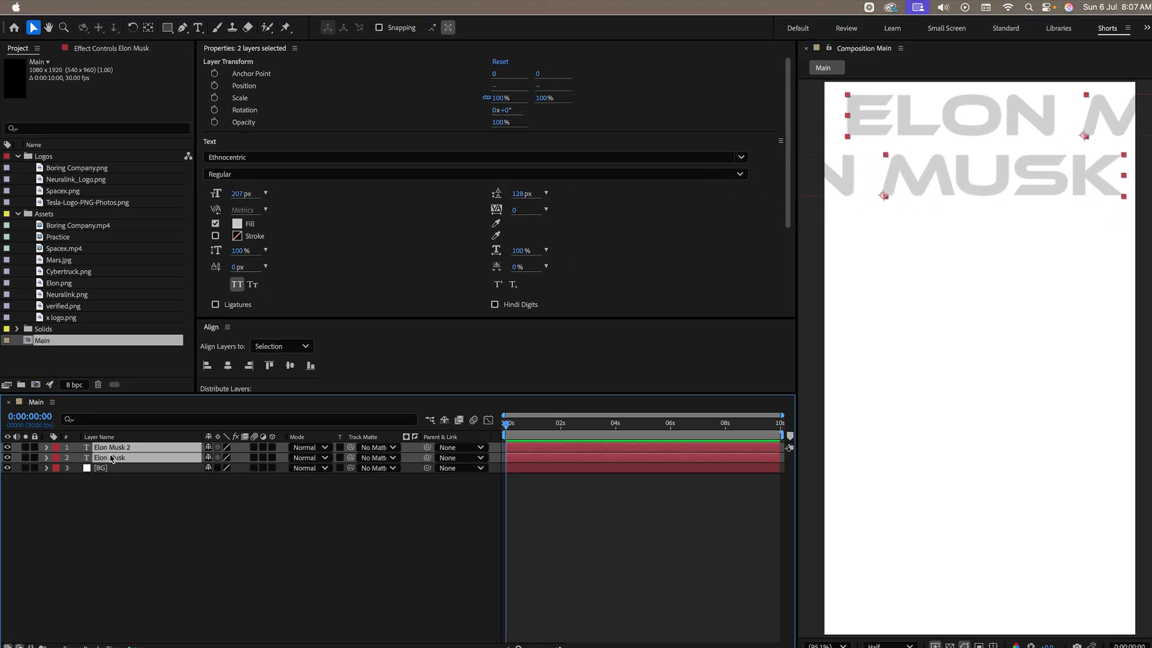
pyautogui.press('super+d')
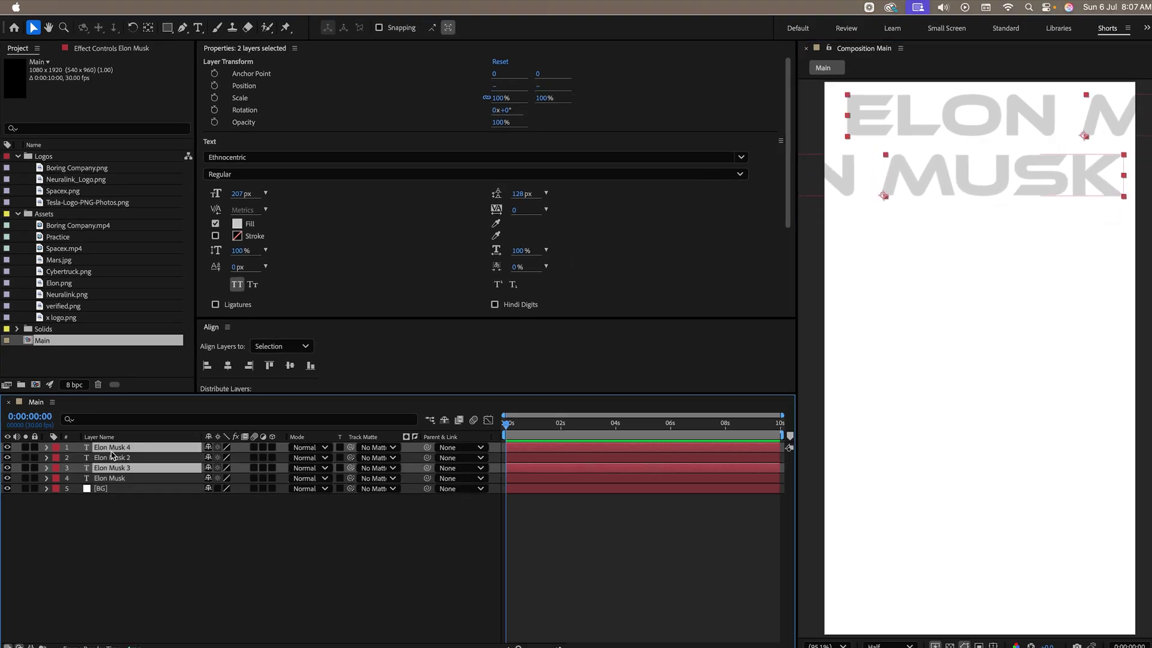
pyautogui.moveTo(120, 468); pyautogui.dragTo(120, 458)
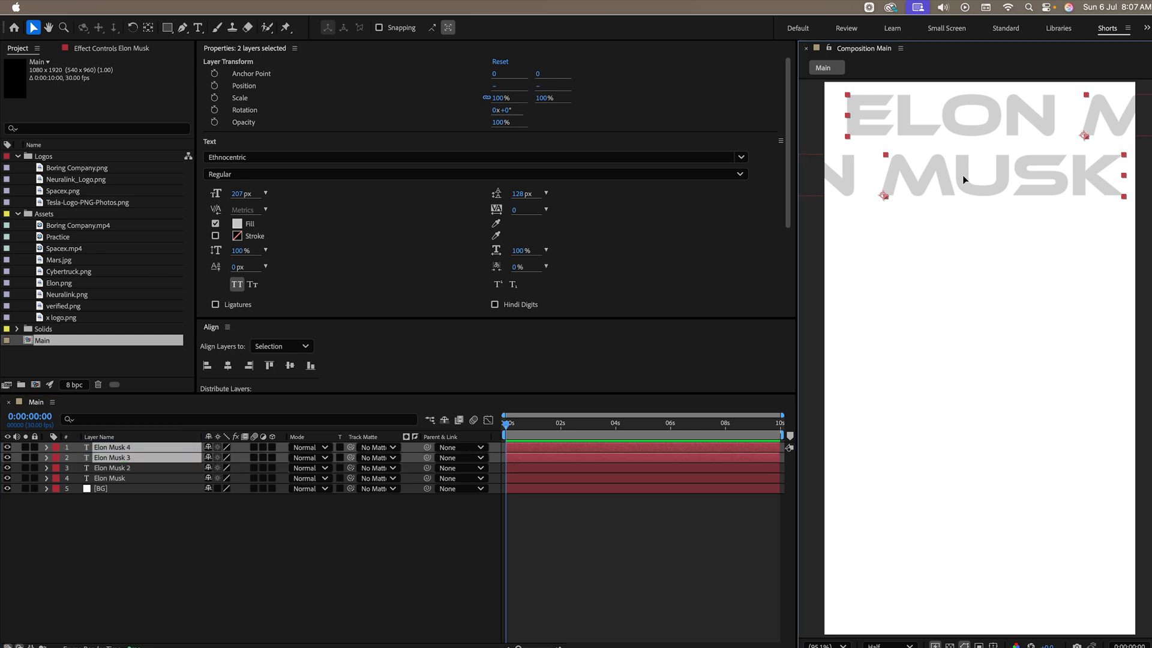
pyautogui.moveTo(963, 175); pyautogui.dragTo(970, 297)
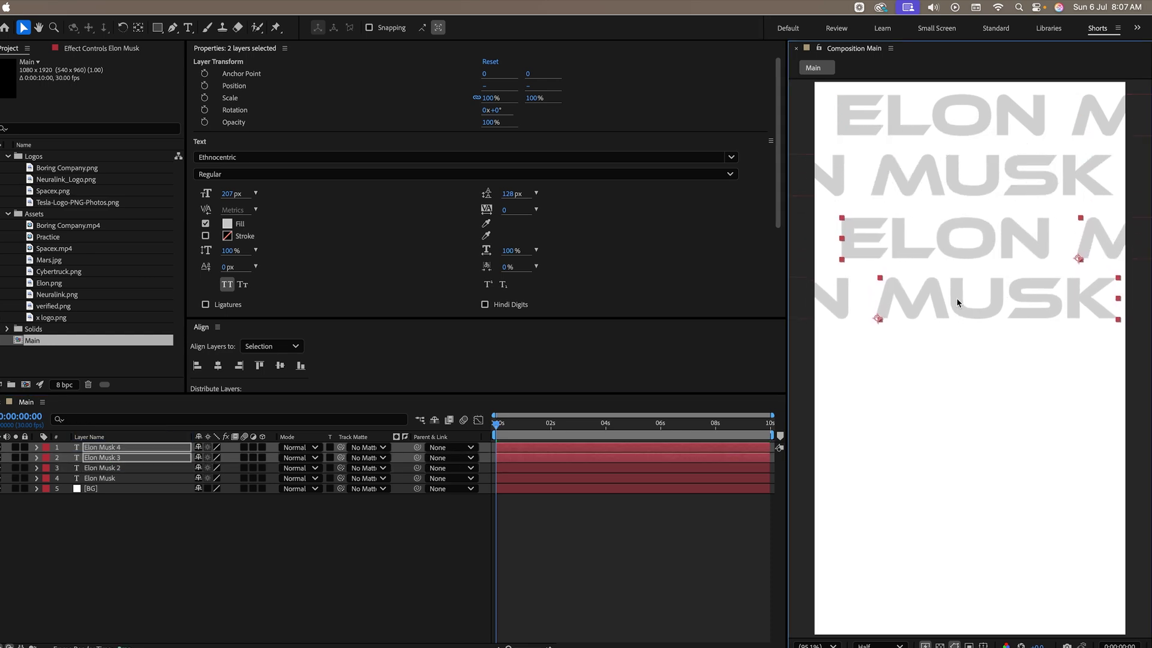
# Duplicate the four text rows to form rows five to eight, and add one more copy as a ninth row at the bottom
pyautogui.keyDown('shift'); pyautogui.click(98, 478); pyautogui.keyUp('shift')
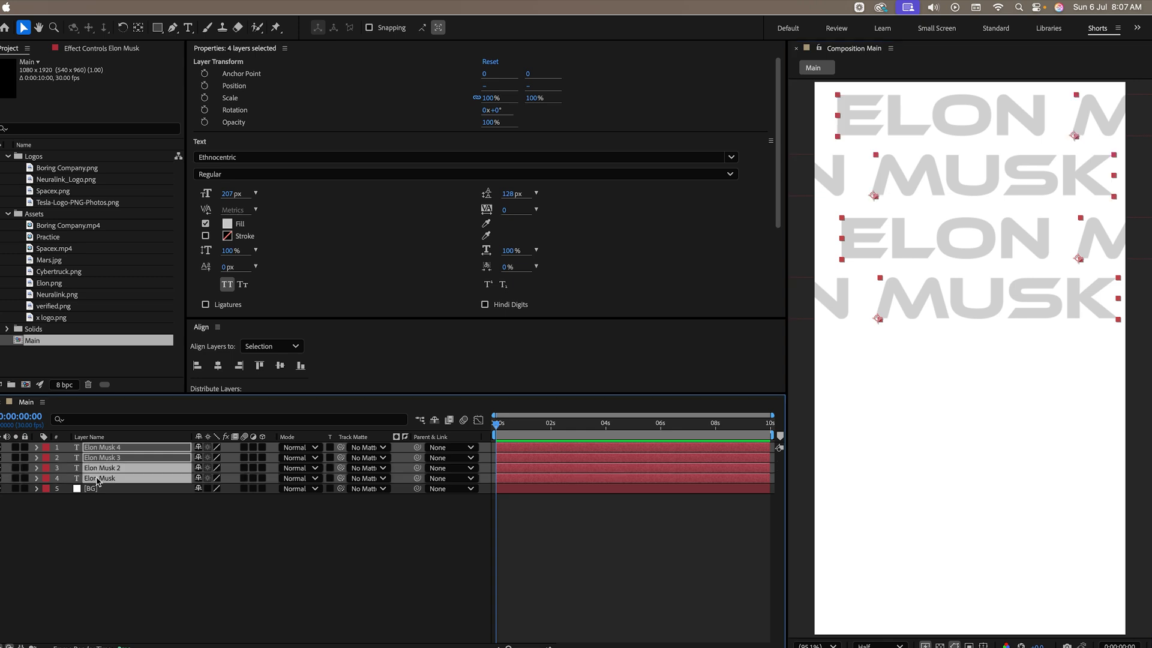
pyautogui.press('super+d')
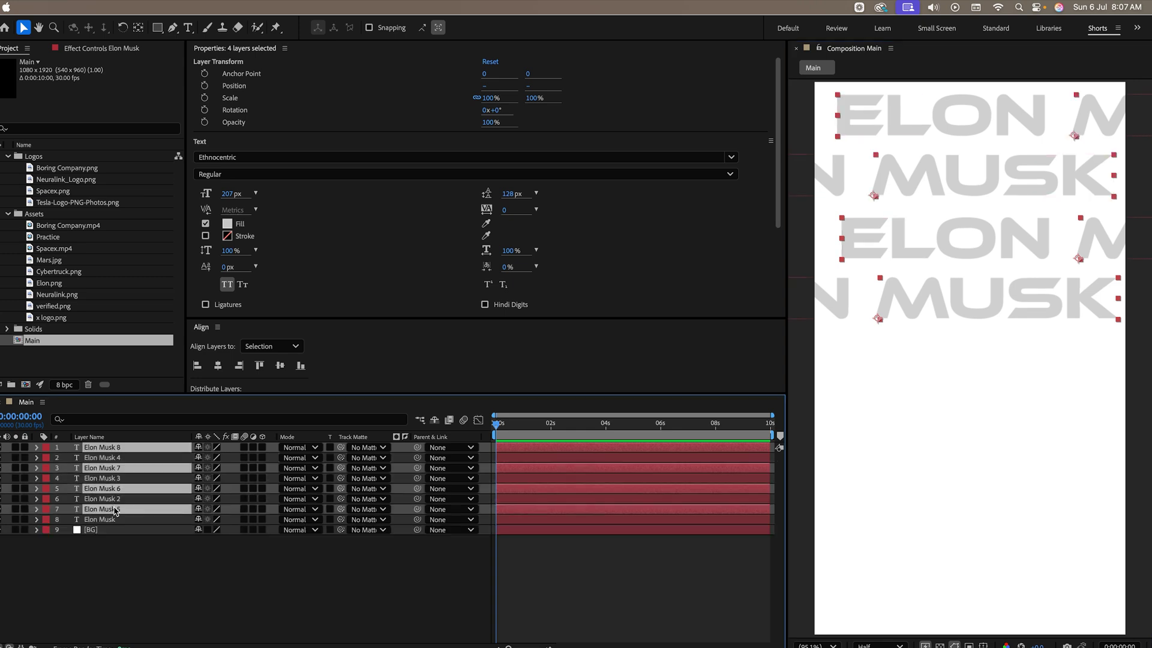
pyautogui.moveTo(116, 511); pyautogui.dragTo(120, 455)
pyautogui.moveTo(965, 293); pyautogui.dragTo(967, 540)
pyautogui.click(144, 458)
pyautogui.press('super+d')
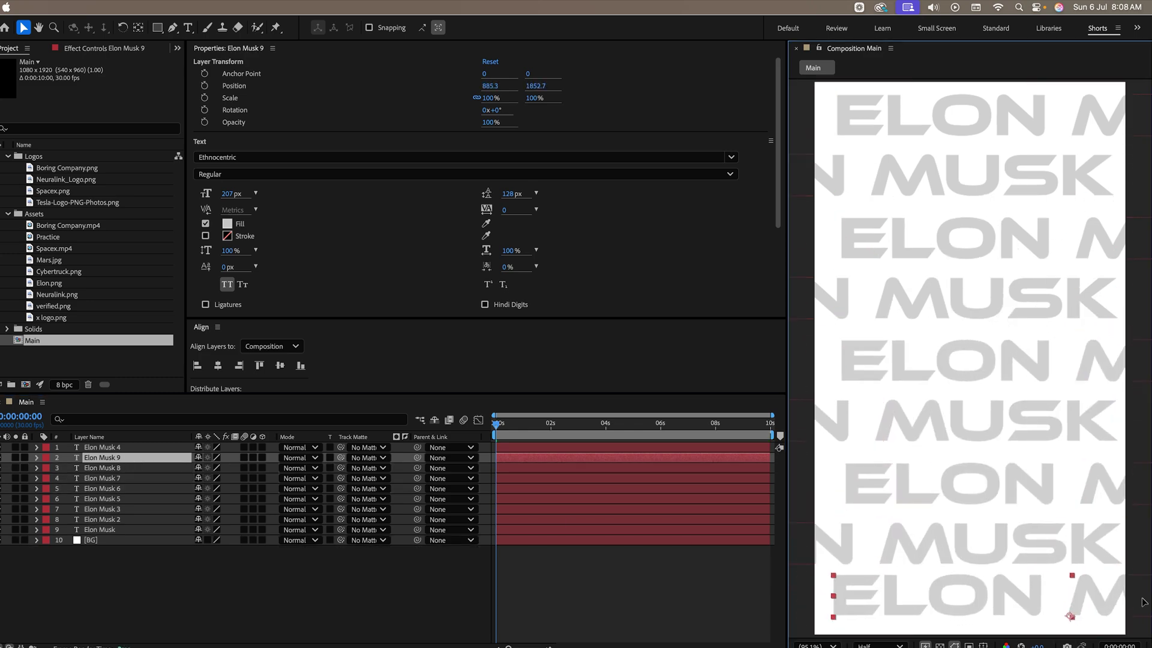
# Pre-compose all nine text layers into a composition named BG Text, moving all attributes into it
pyautogui.click(120, 530)
pyautogui.keyDown('shift'); pyautogui.click(142, 449); pyautogui.keyUp('shift')
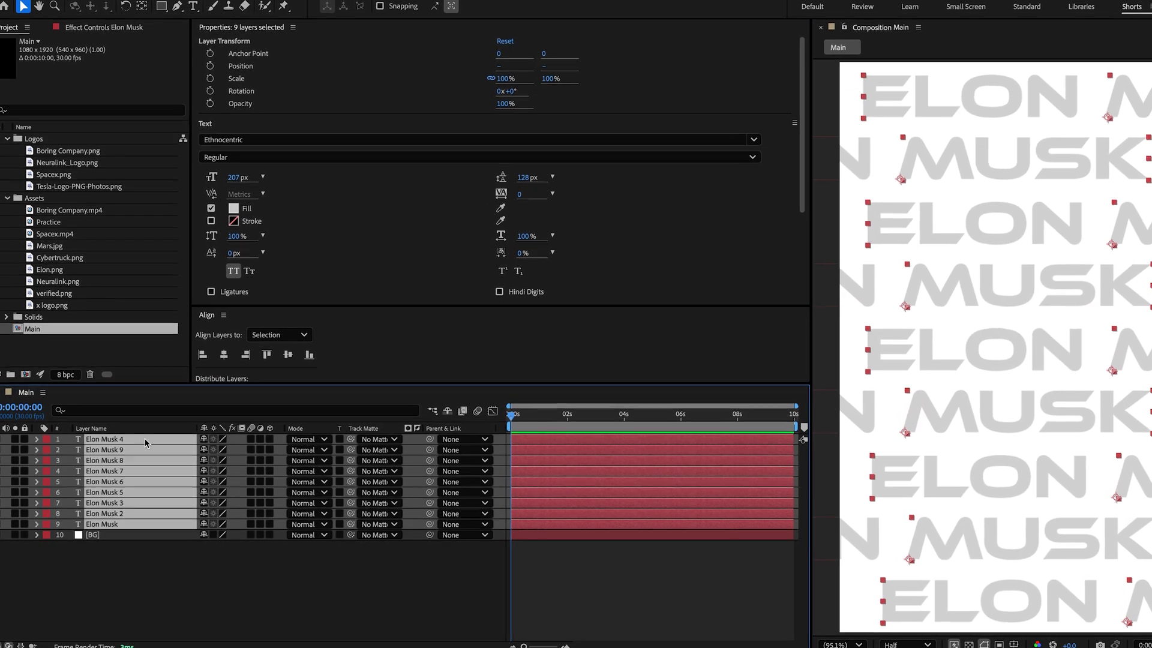
pyautogui.rightClick(145, 443)
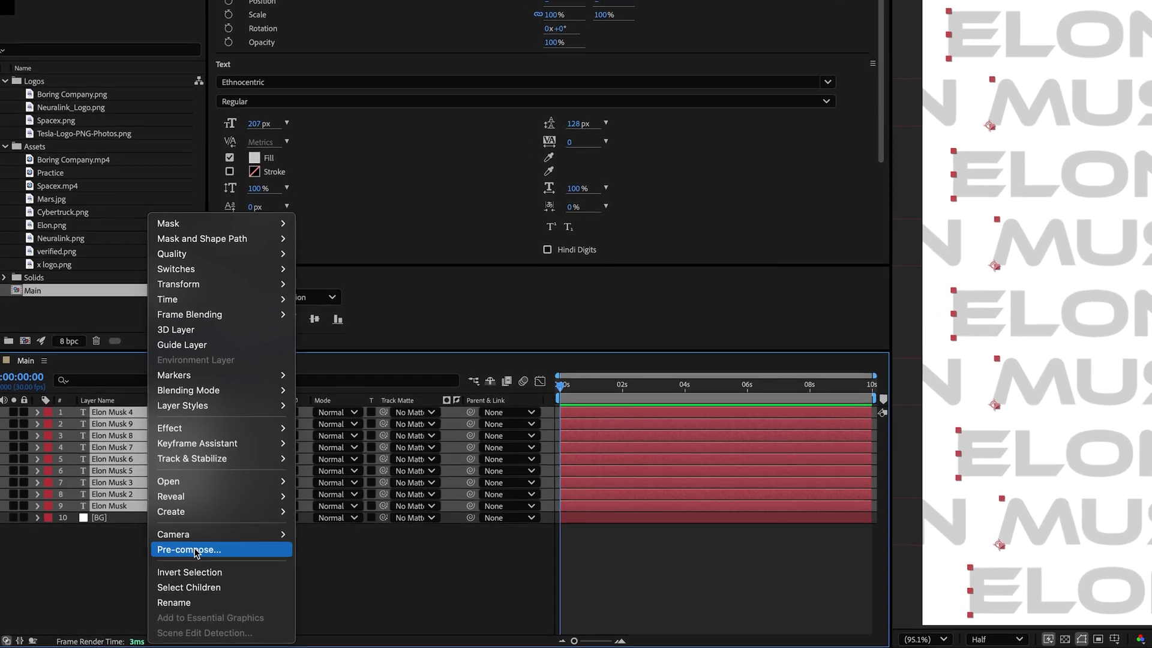
pyautogui.click(193, 553)
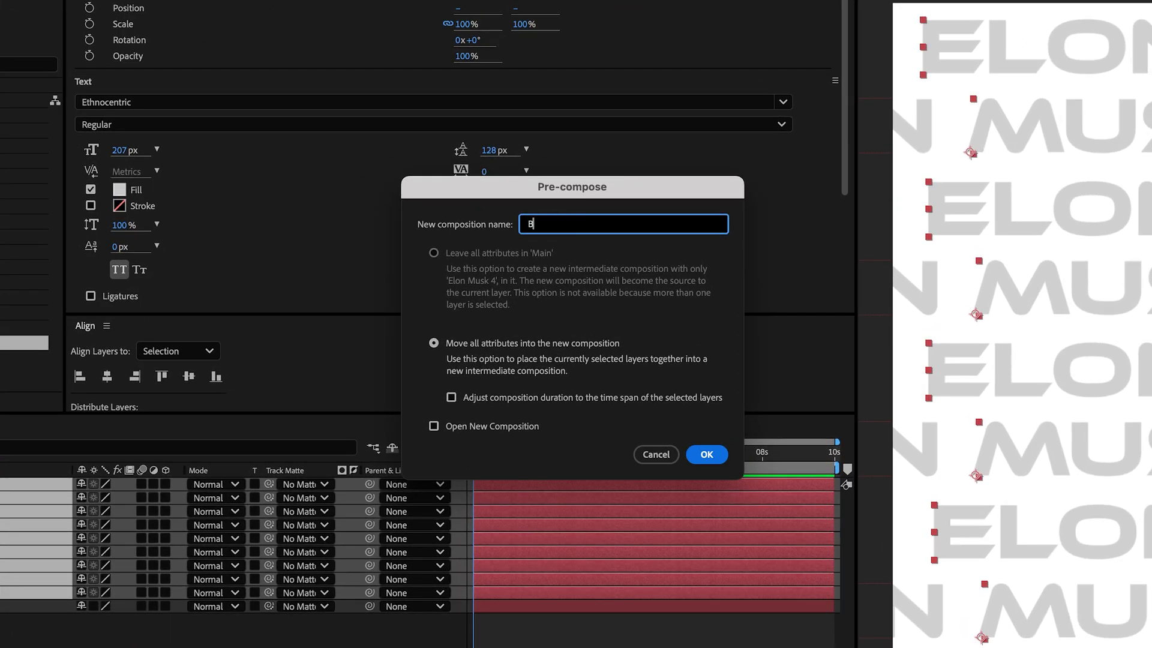
pyautogui.write('BG Text')
pyautogui.click(699, 459)
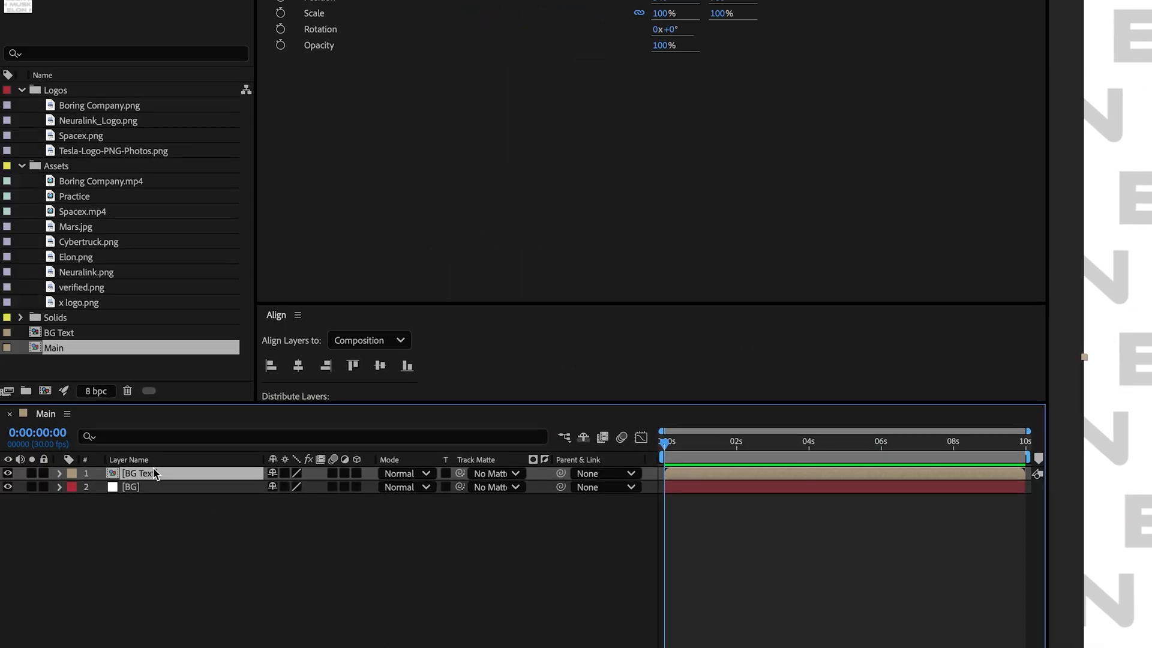
# Set the BG Text layer's opacity to 23%
pyautogui.press('t')
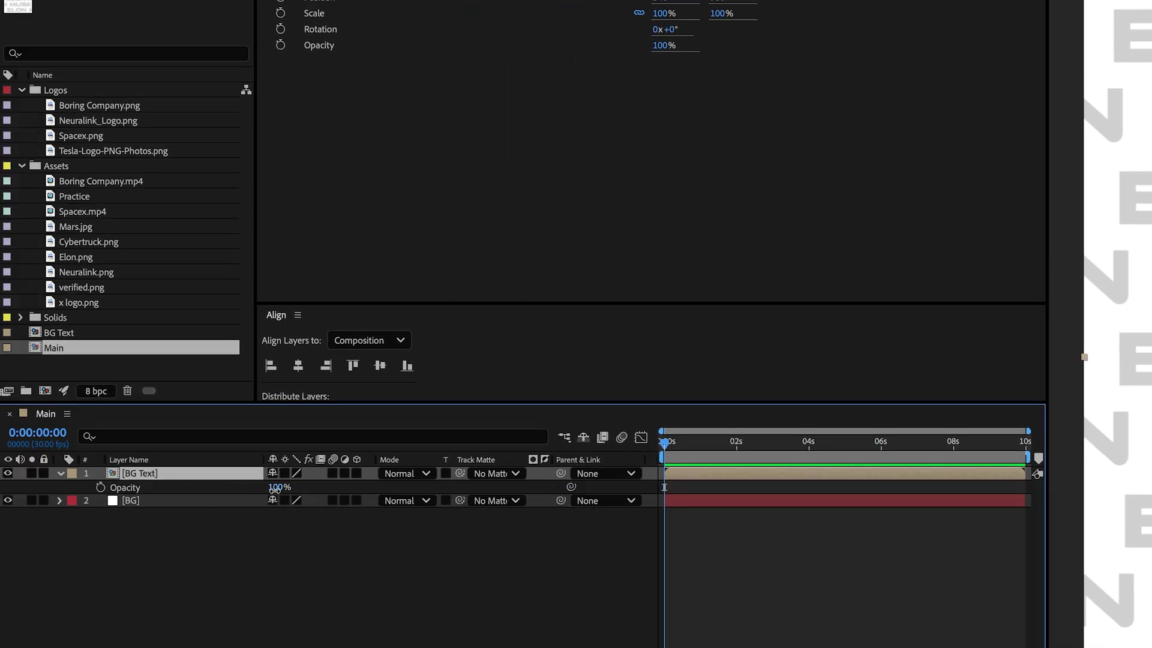
pyautogui.moveTo(275, 488); pyautogui.dragTo(209, 493)
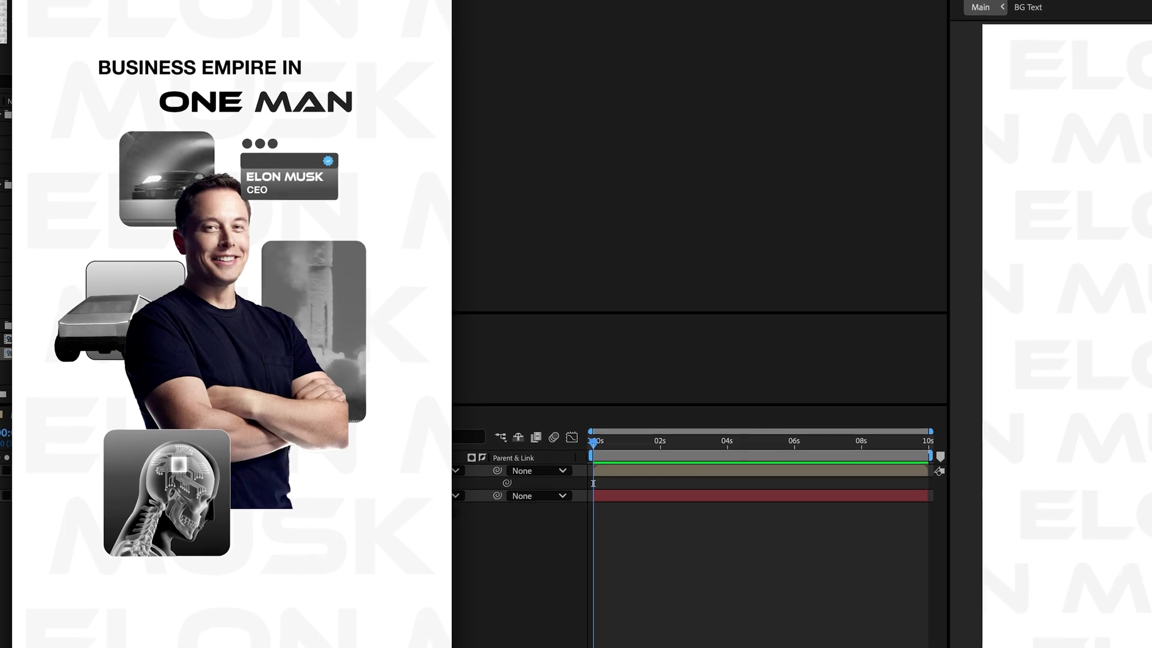
# Back in After Effects, add Elon.png as the top layer at 65% scale, positioned at about 558.9, 871.7
pyautogui.press('super+Tab')
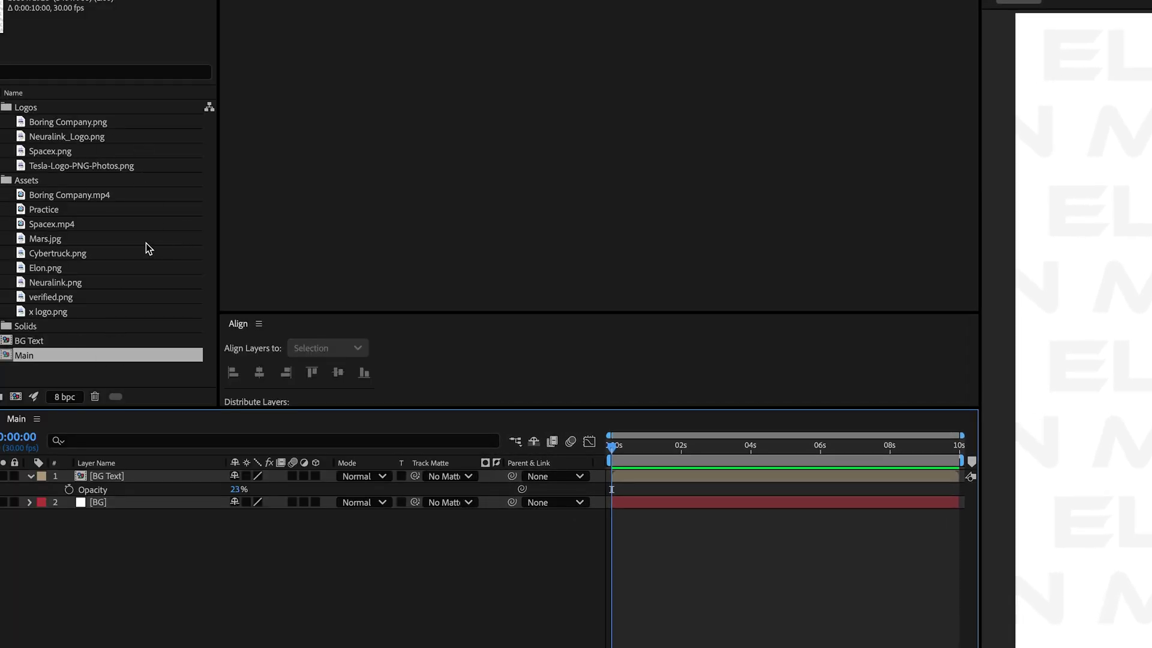
pyautogui.moveTo(100, 268); pyautogui.dragTo(129, 480)
pyautogui.press('s')
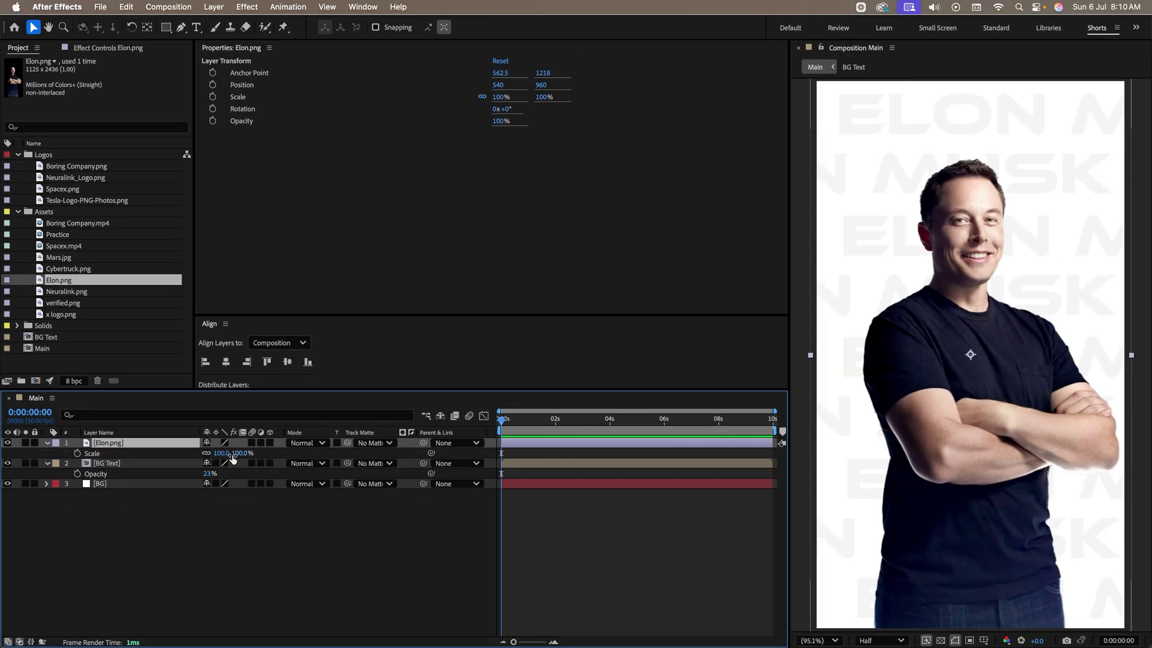
pyautogui.moveTo(232, 459); pyautogui.dragTo(212, 458)
pyautogui.moveTo(1017, 352); pyautogui.dragTo(1022, 327)
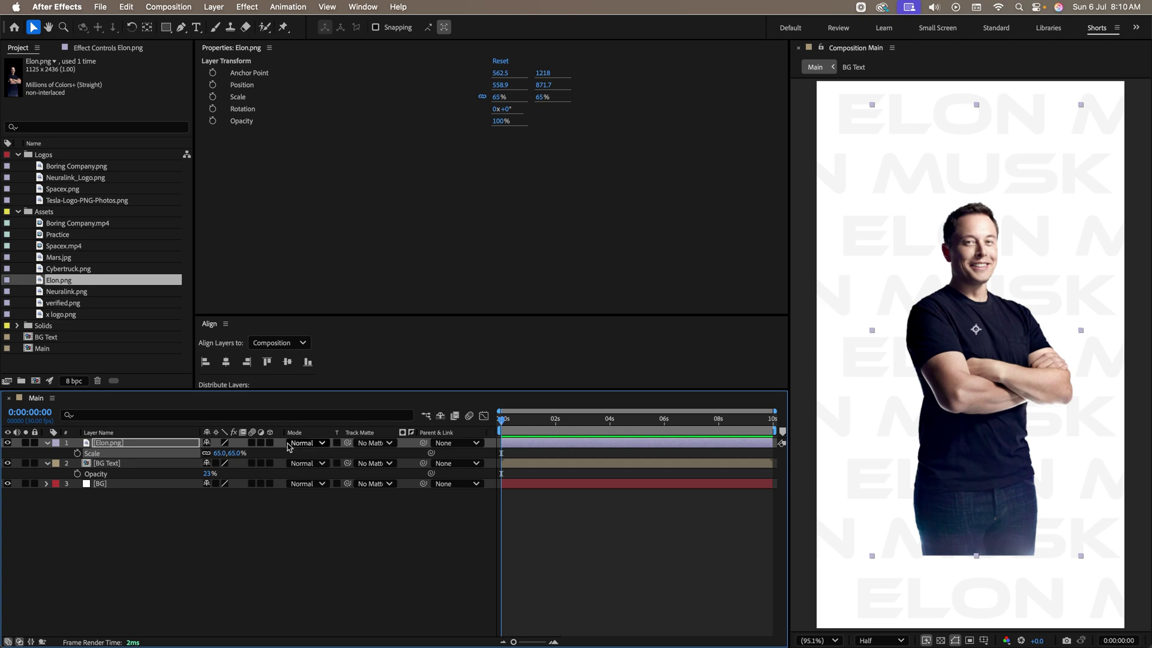
# Mask the Elon.png layer with a rectangle around the head and torso, cropping off the legs
pyautogui.click(152, 444)
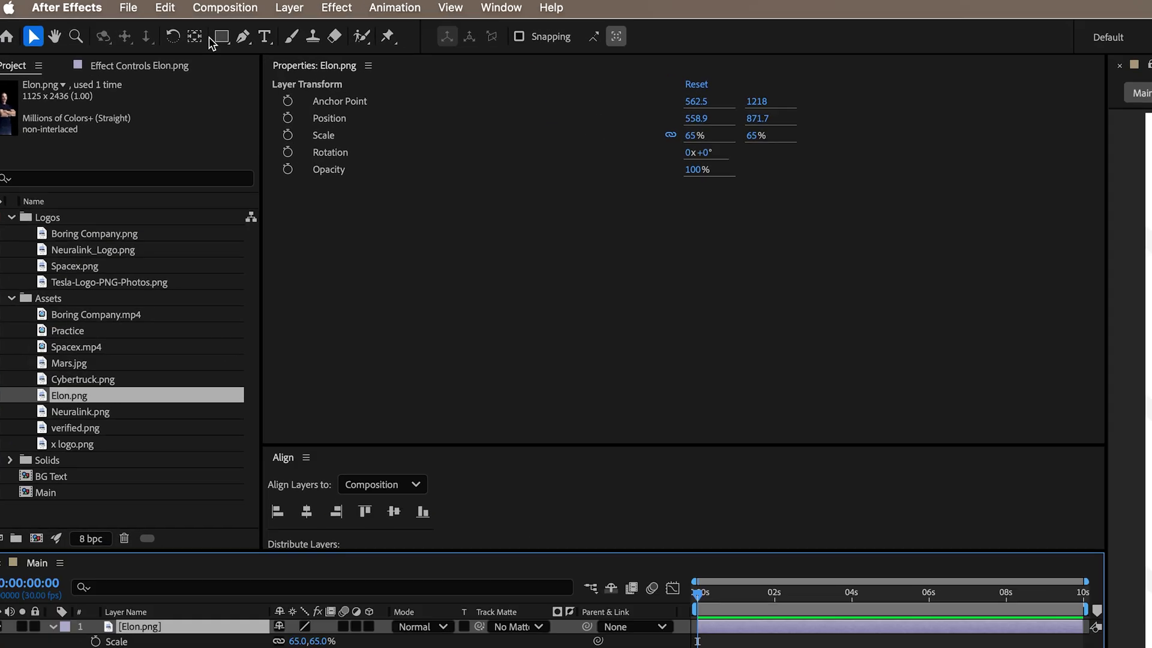
pyautogui.click(165, 29)
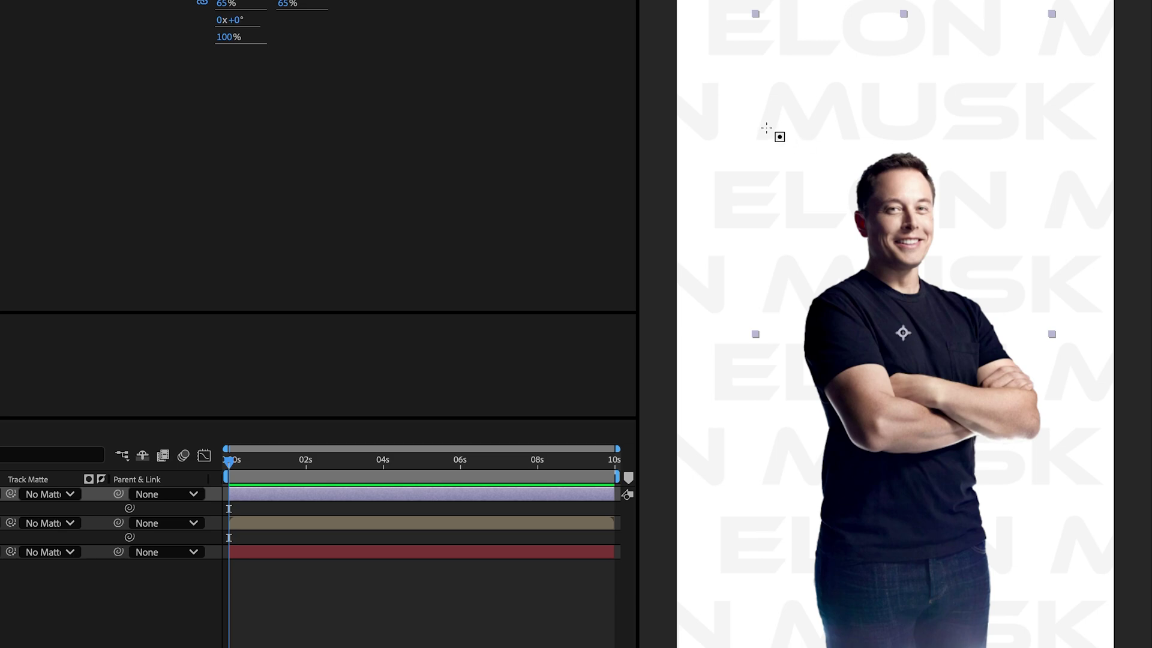
pyautogui.moveTo(767, 128)
pyautogui.mouseDown()
pyautogui.moveTo(993, 380)
pyautogui.moveTo(1029, 566)
pyautogui.moveTo(1055, 548)
pyautogui.moveTo(1055, 514)
pyautogui.mouseUp()
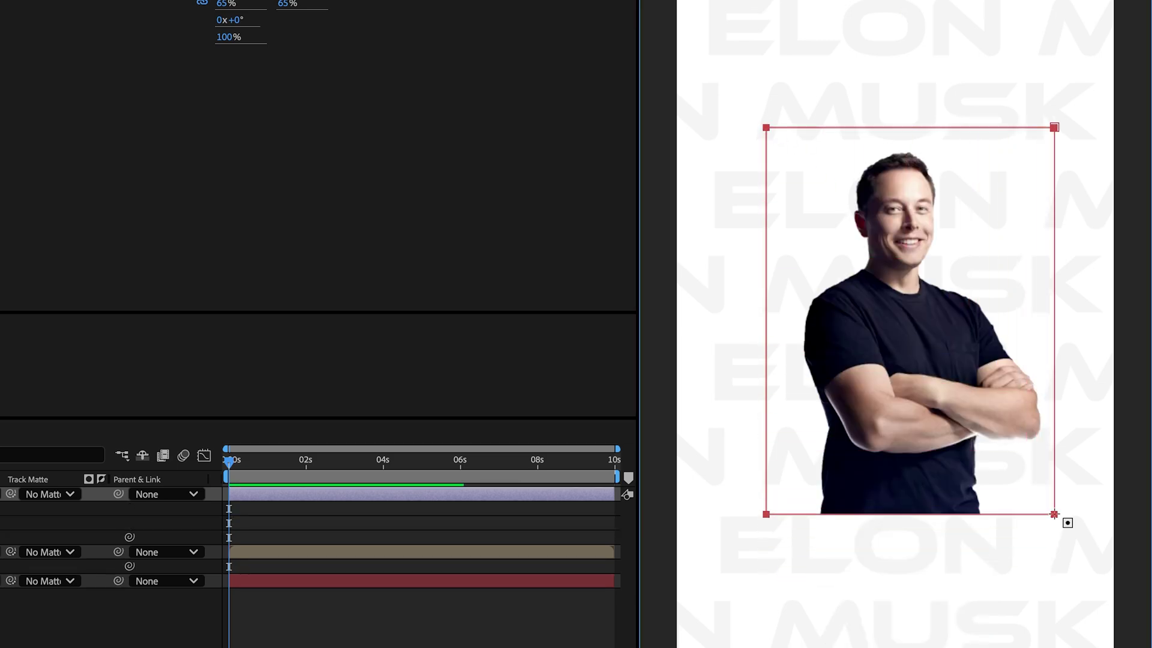
# Set the masked Elon.png layer's scale to 66% and shift it slightly lower in the composition
pyautogui.click(183, 496)
pyautogui.press('u')
pyautogui.press('s')
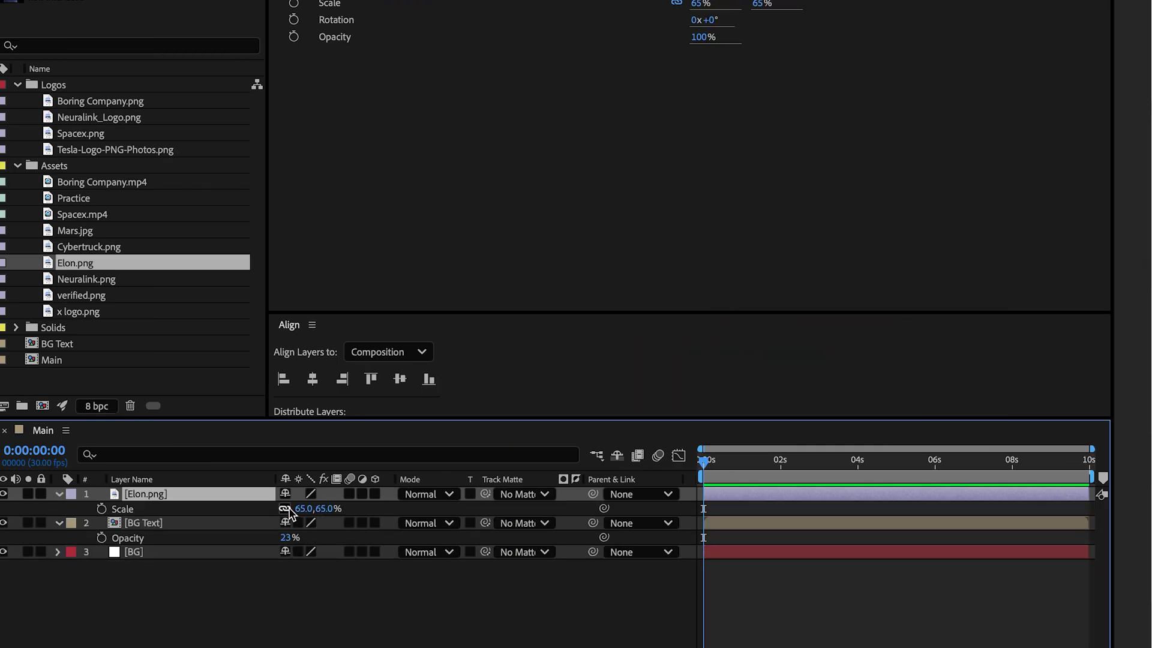
pyautogui.moveTo(321, 510); pyautogui.dragTo(324, 509)
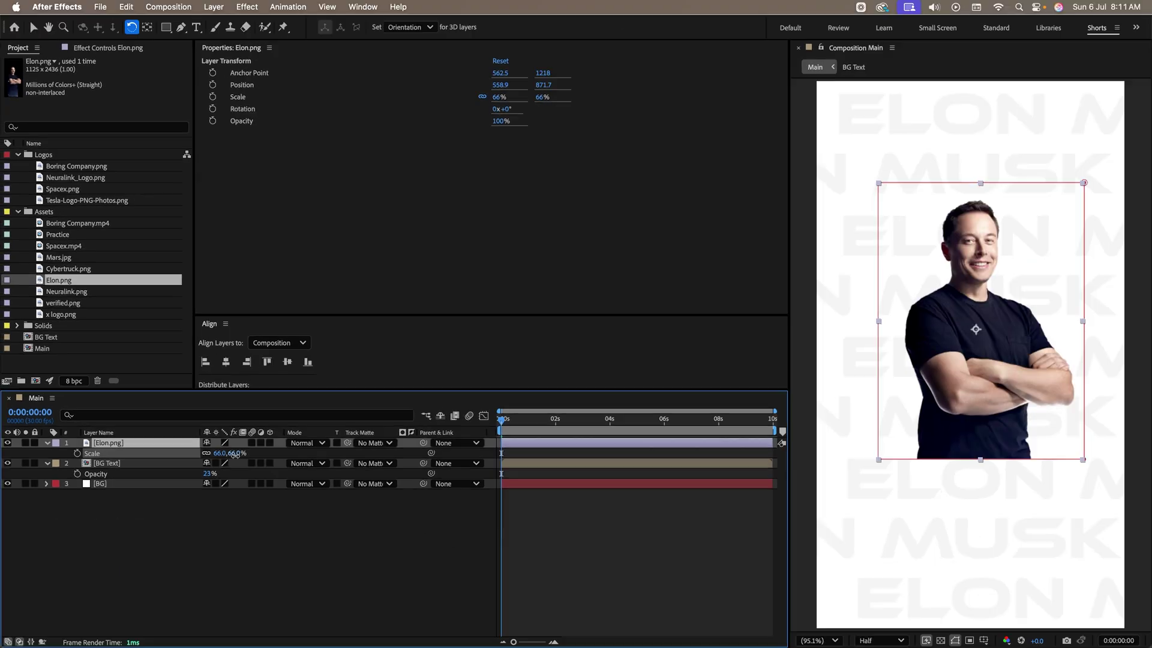
pyautogui.click(343, 635)
# Add Neuralink.png as the top layer, place it over the portrait's lower-left corner, and scale it to 62%
pyautogui.moveTo(85, 279); pyautogui.dragTo(109, 492)
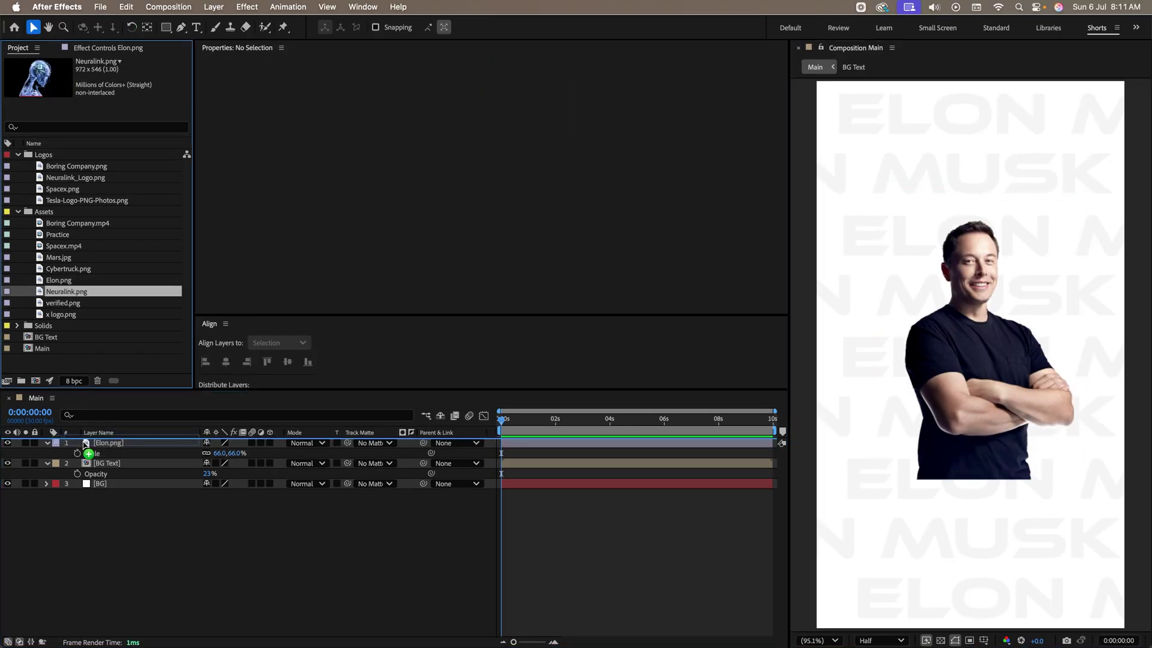
pyautogui.moveTo(86, 444); pyautogui.dragTo(90, 445)
pyautogui.moveTo(985, 377); pyautogui.dragTo(953, 477)
pyautogui.press('s')
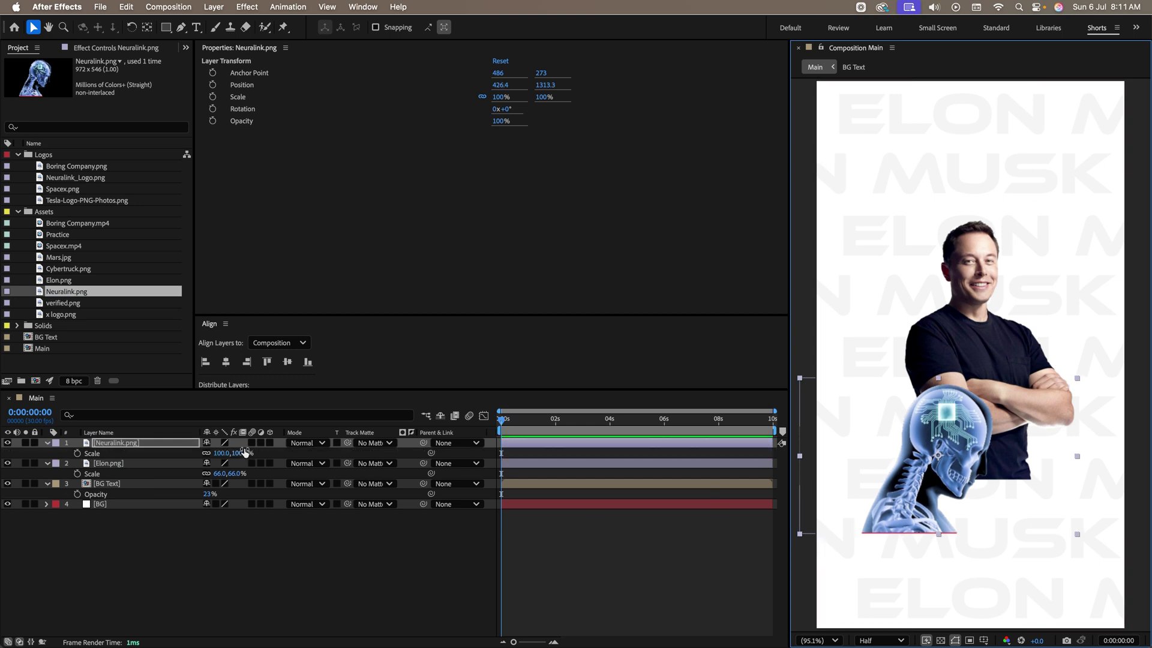
pyautogui.moveTo(245, 452); pyautogui.dragTo(223, 456)
# Apply the Tint effect to the Neuralink.png layer
pyautogui.hotkey('ctrl', 'space')
pyautogui.write('ti')
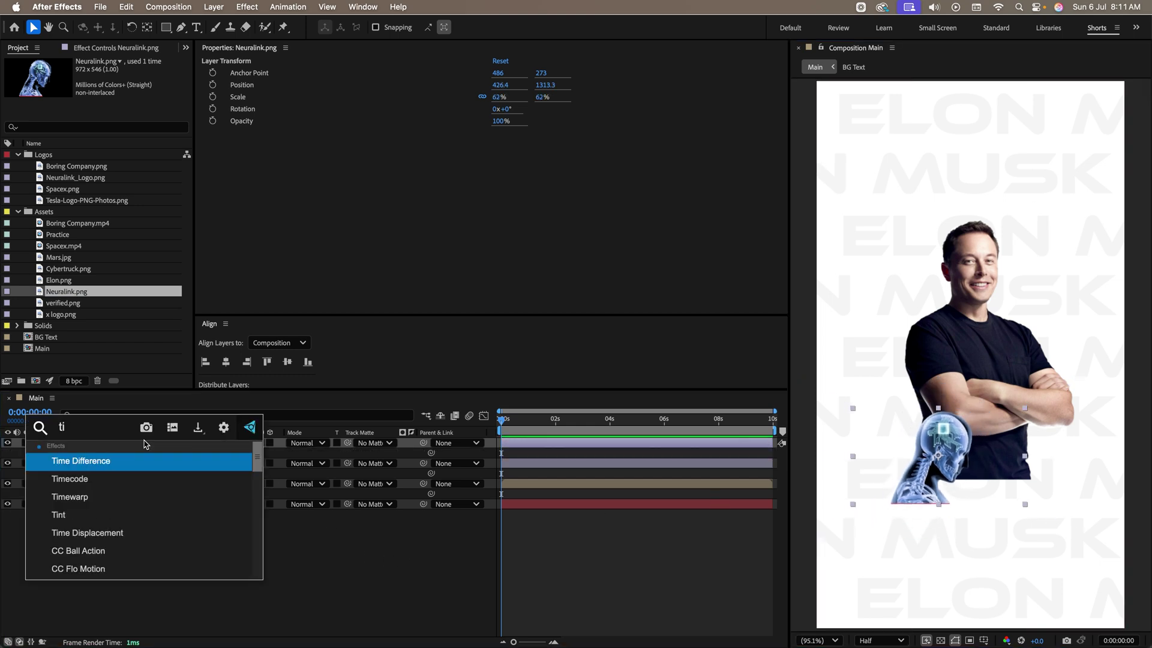
pyautogui.write('nt')
pyautogui.press('Return')
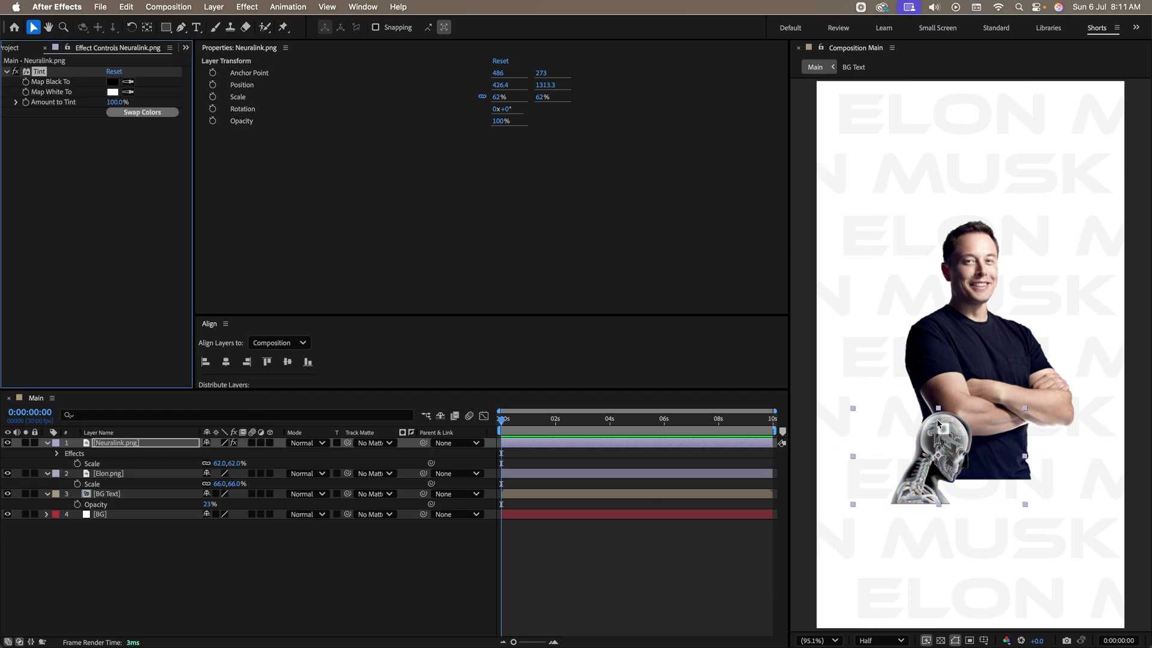
# Add a rounded square shape layer about 362 px wide over the Neuralink image at the portrait's lower-left corner
pyautogui.press('super+Tab')
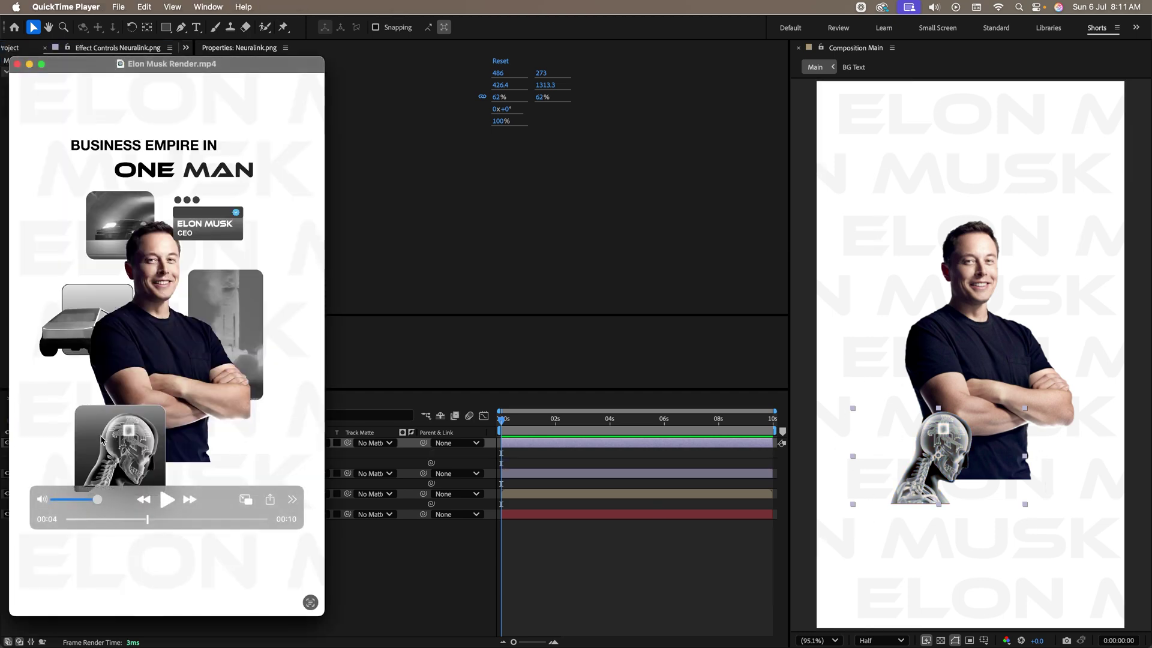
pyautogui.press('super+Tab')
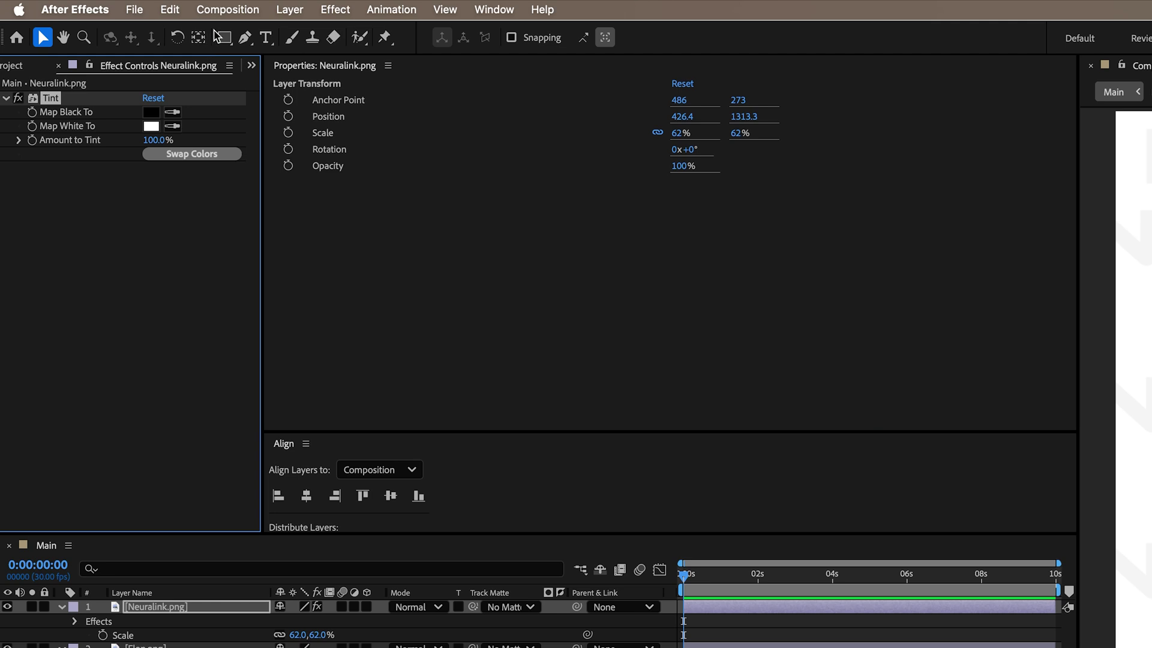
pyautogui.moveTo(167, 27); pyautogui.dragTo(193, 40)
pyautogui.click(301, 55)
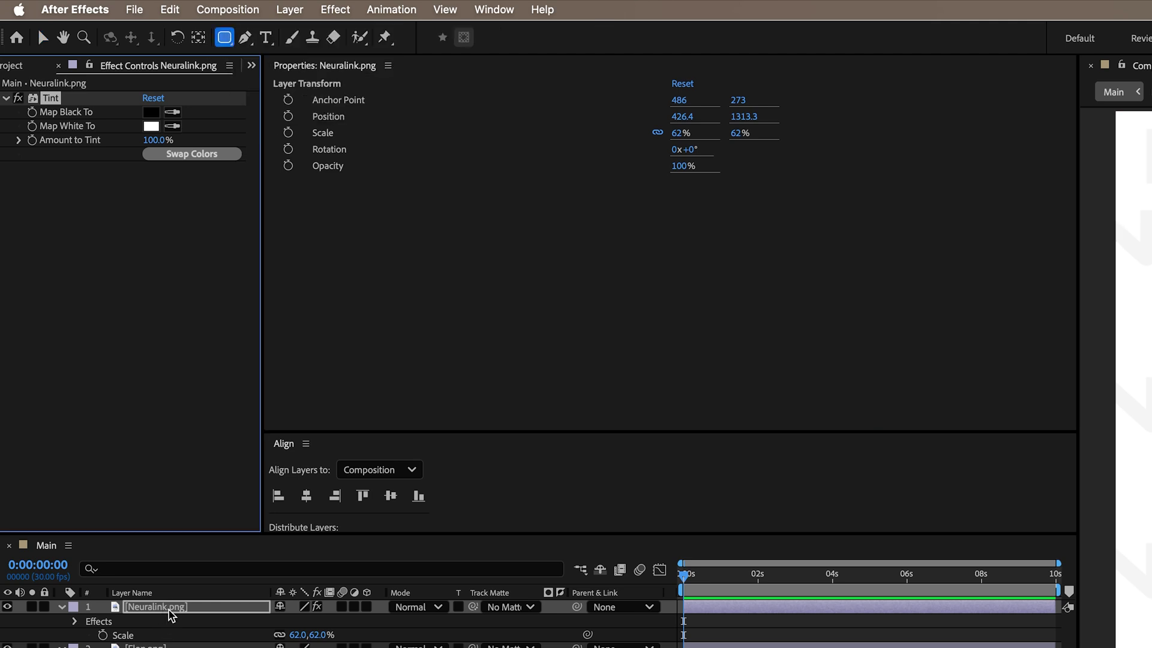
pyautogui.press('super+shift+a')
pyautogui.moveTo(778, 324); pyautogui.dragTo(920, 468)
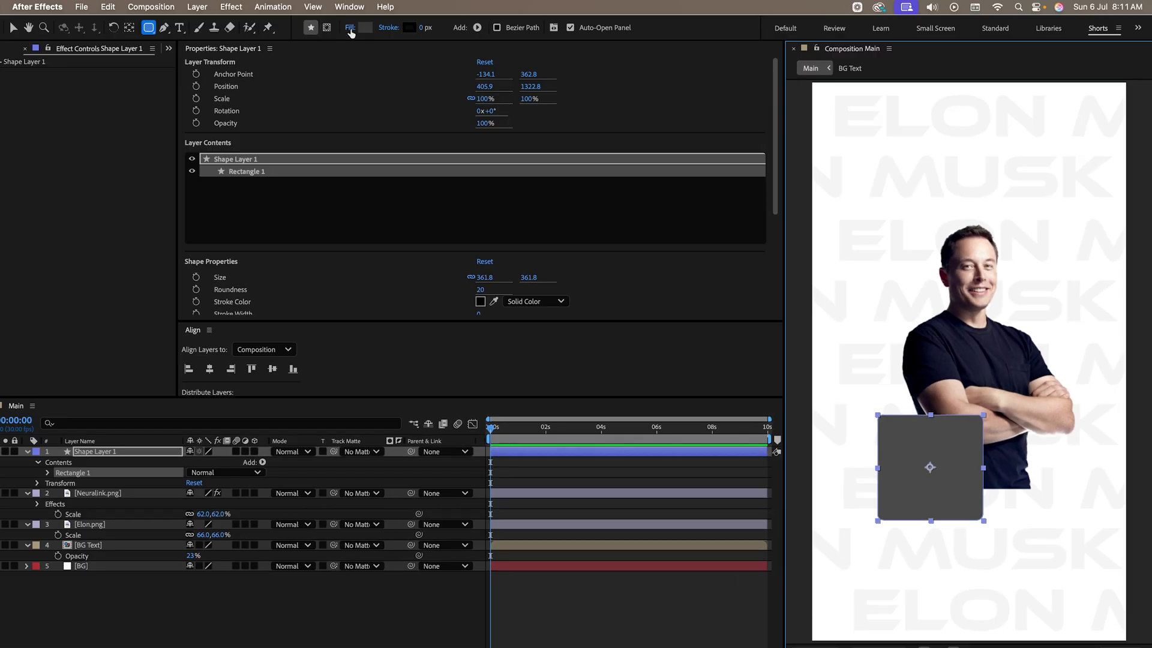
# Give the rounded square a linear gradient fill running vertically from light gray at the top to dark gray at the bottom
pyautogui.click(351, 29)
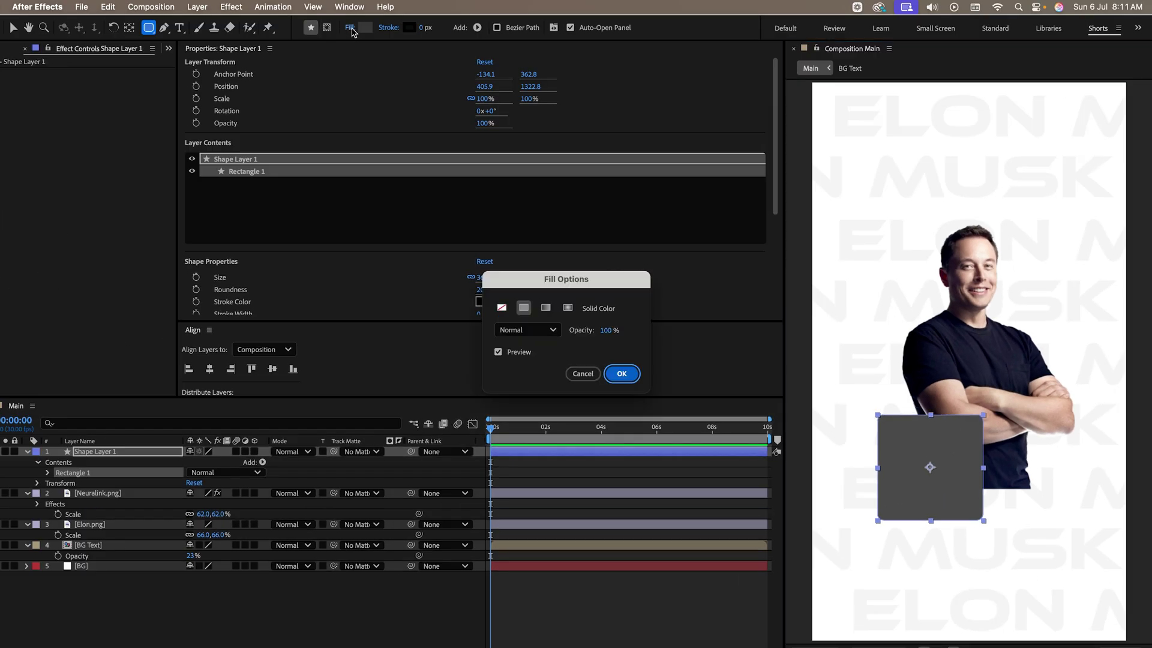
pyautogui.click(546, 308)
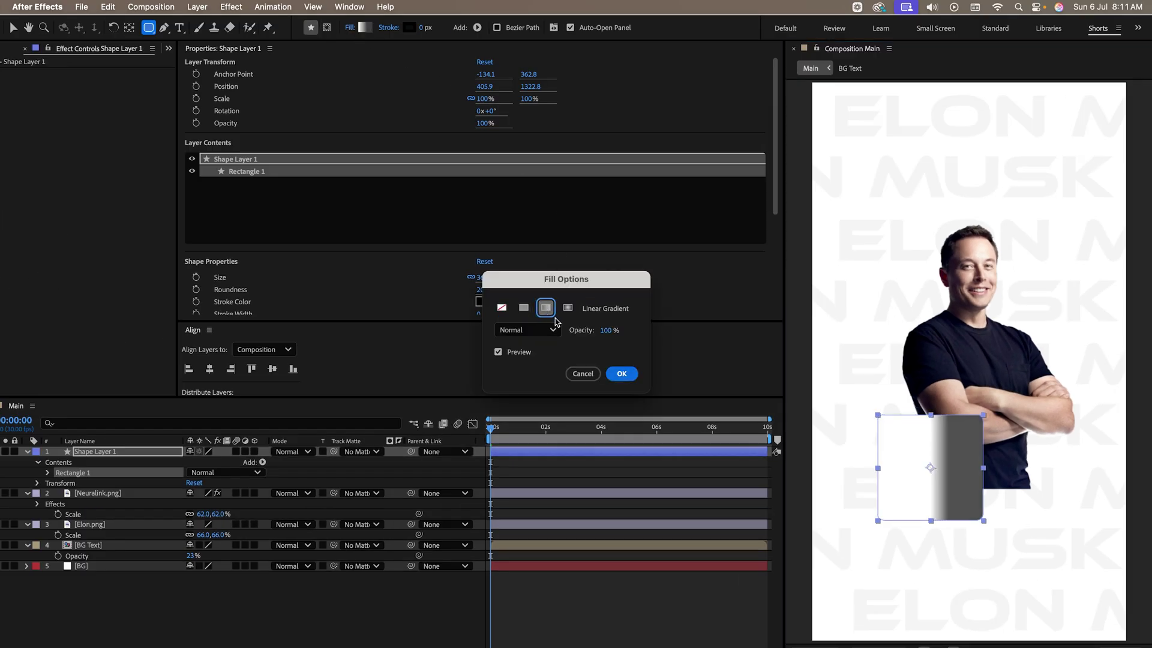
pyautogui.click(613, 375)
pyautogui.press('v')
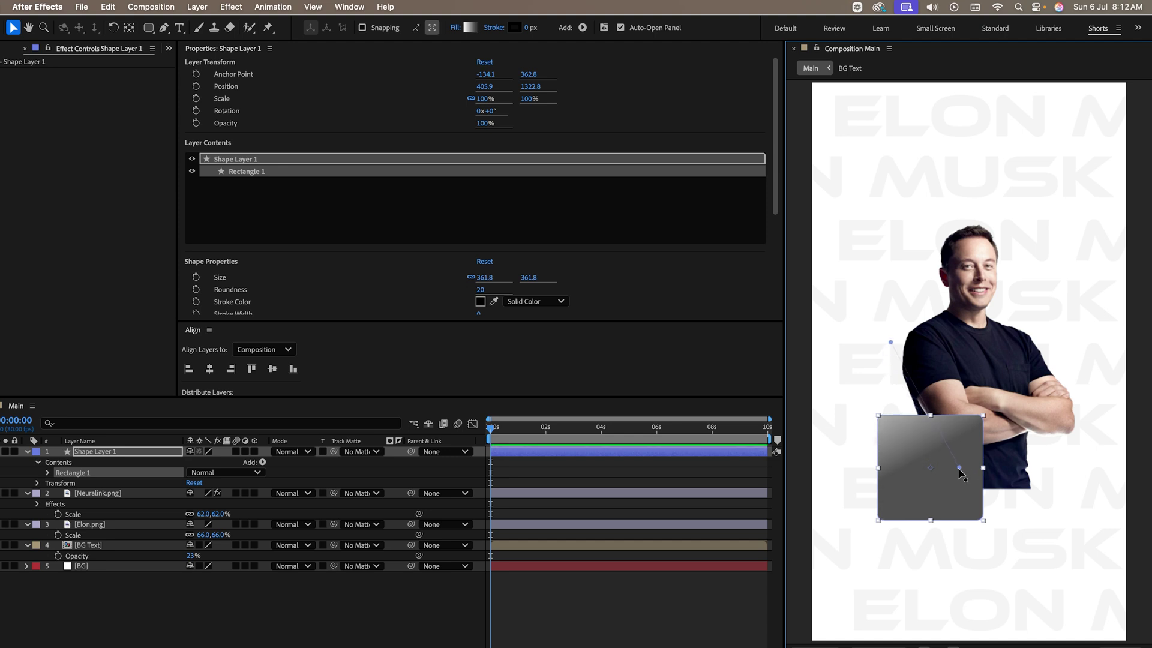
pyautogui.moveTo(960, 468); pyautogui.dragTo(921, 541)
# Put Neuralink.png above Shape Layer 1, shift the image slightly down, and use the shape as its track matte
pyautogui.moveTo(108, 493); pyautogui.dragTo(111, 453)
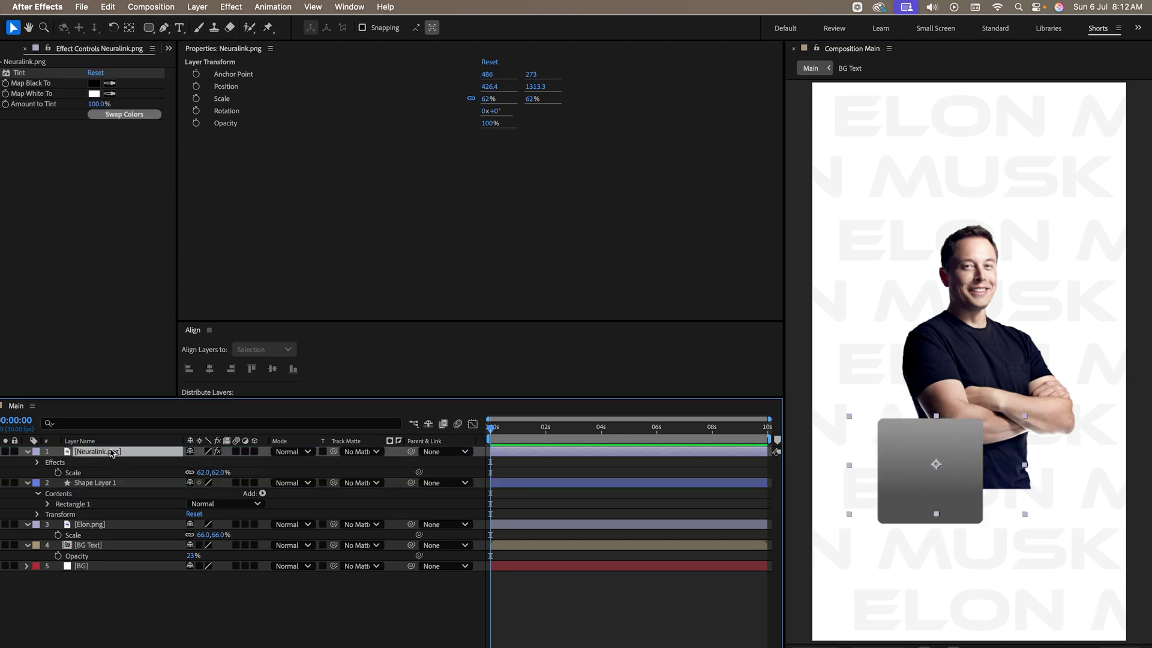
pyautogui.moveTo(935, 487); pyautogui.dragTo(932, 498)
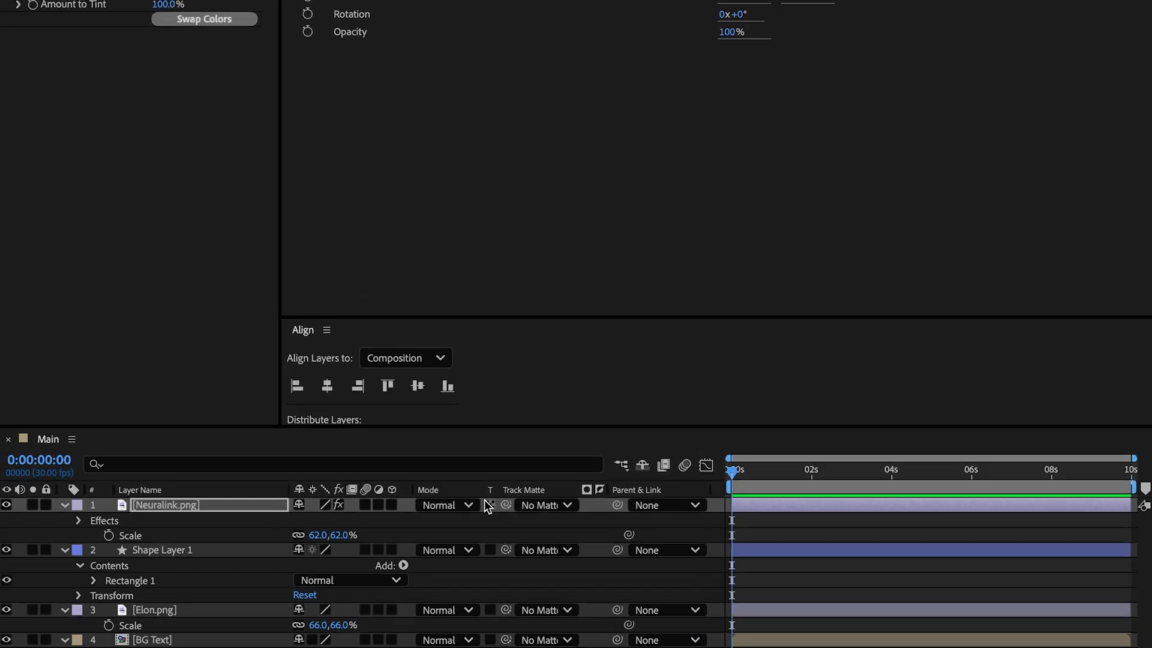
pyautogui.moveTo(507, 504); pyautogui.dragTo(185, 549)
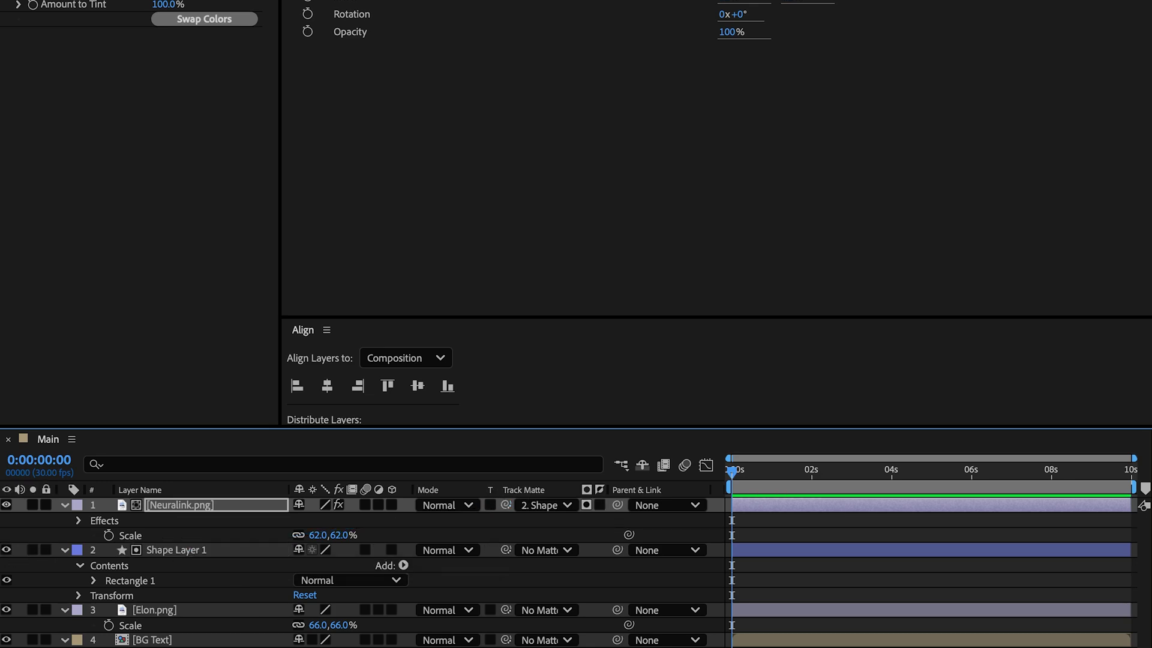
pyautogui.press('F2')
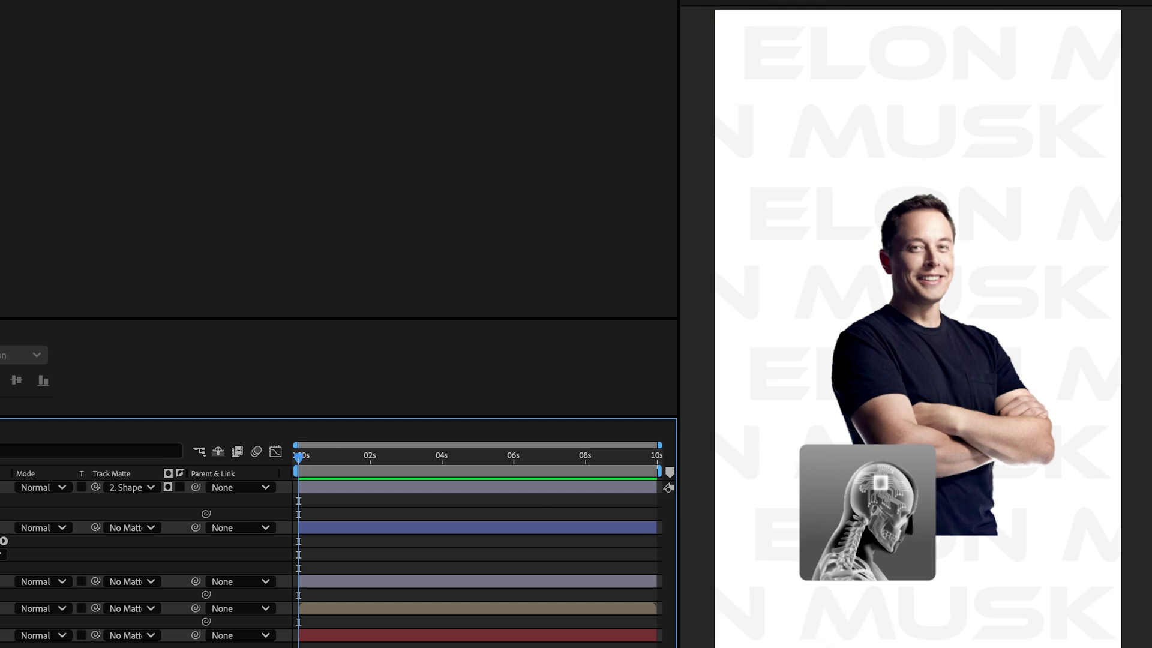
# Scale the Neuralink_Logo.png layer to 21% and place it just below the gradient square
pyautogui.press('s')
pyautogui.moveTo(909, 381); pyautogui.dragTo(862, 624)
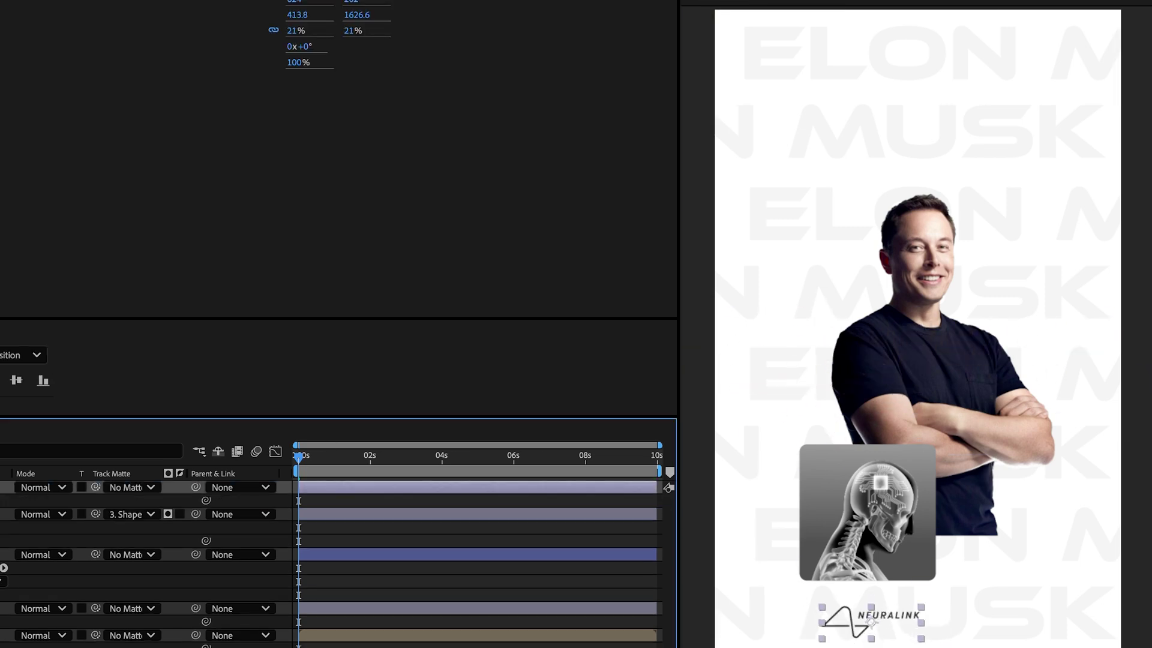
pyautogui.moveTo(894, 618); pyautogui.dragTo(889, 613)
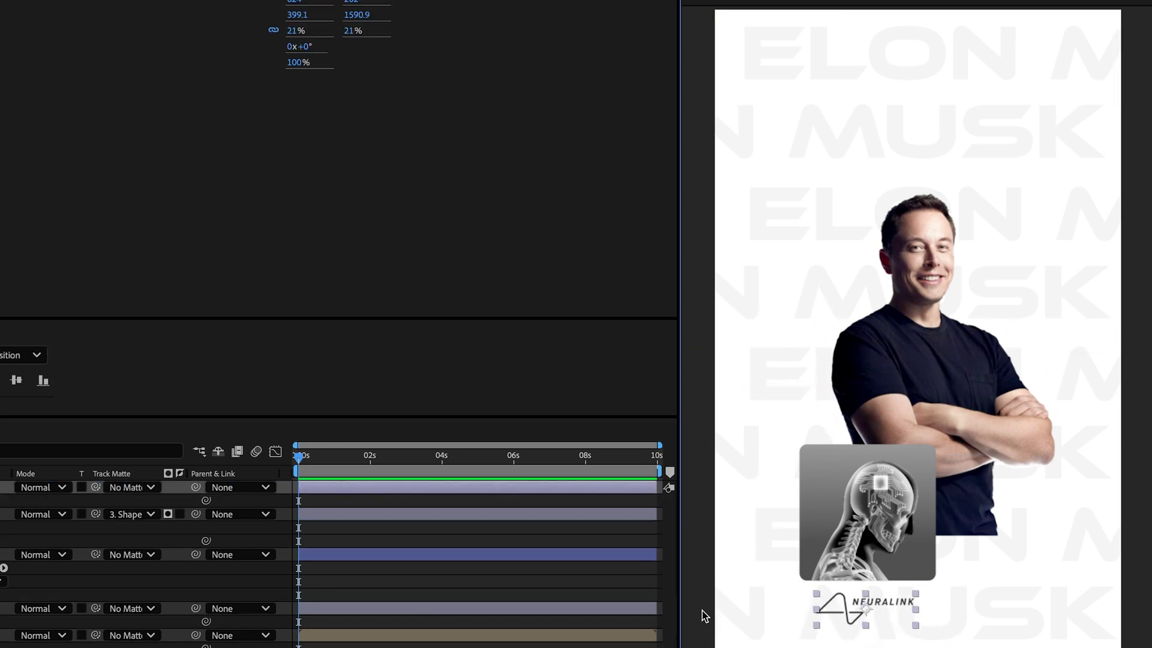
# Collapse the Neuralink logo, image and shape layers and give all three the Yellow label color
pyautogui.click(288, 609)
pyautogui.click(124, 494)
pyautogui.keyDown('shift'); pyautogui.click(123, 444); pyautogui.keyUp('shift')
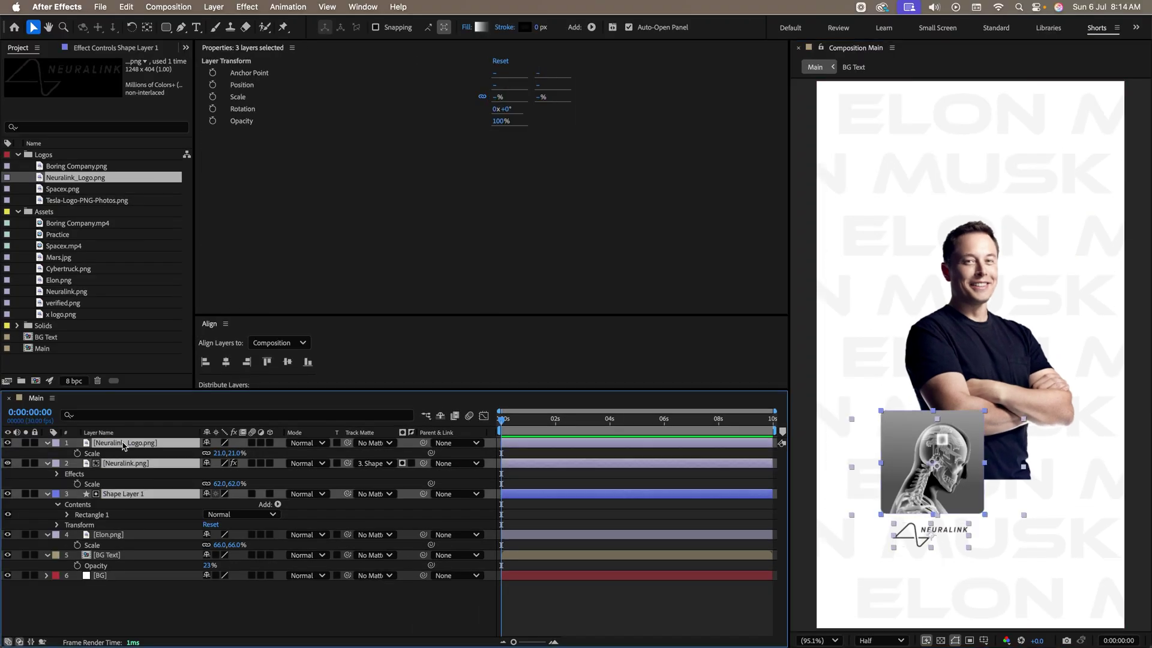
pyautogui.click(47, 444)
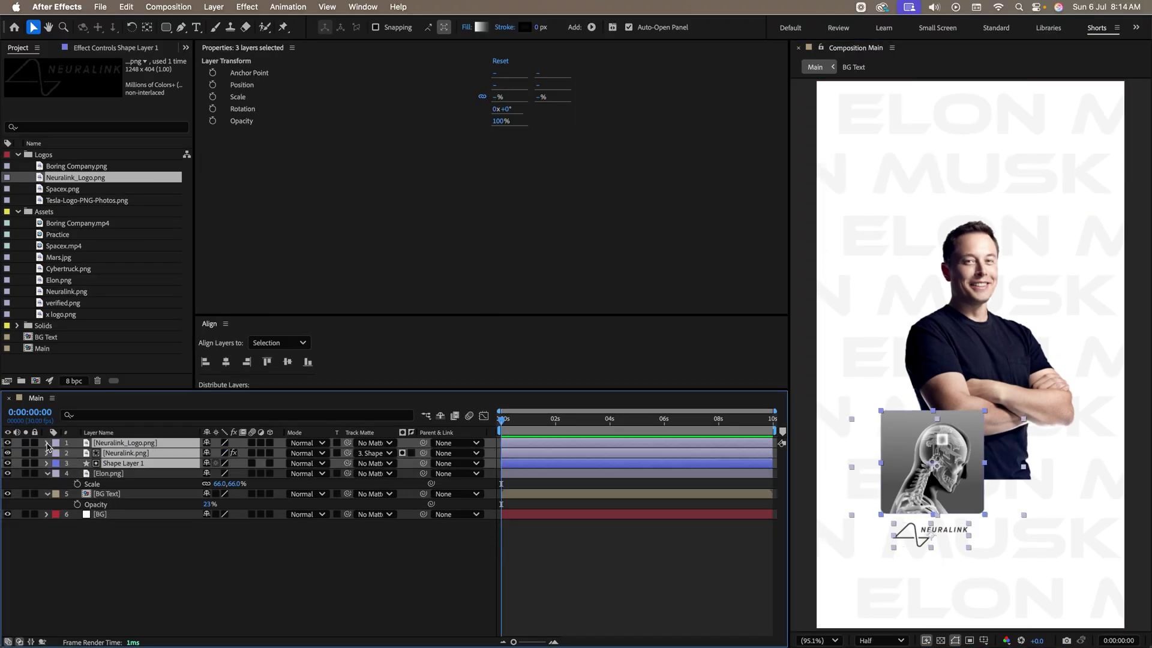
pyautogui.click(56, 443)
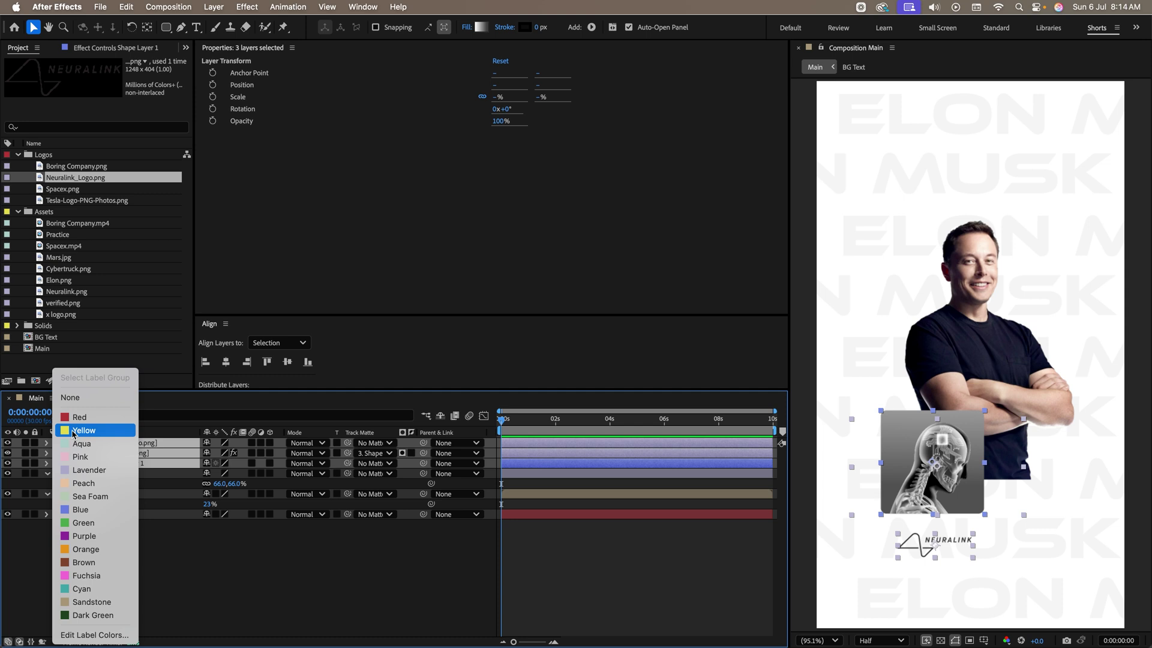
pyautogui.click(74, 432)
# Pre-compose Neuralink.png and Shape Layer 1 into a new composition named Neuralink
pyautogui.click(139, 555)
pyautogui.click(135, 464)
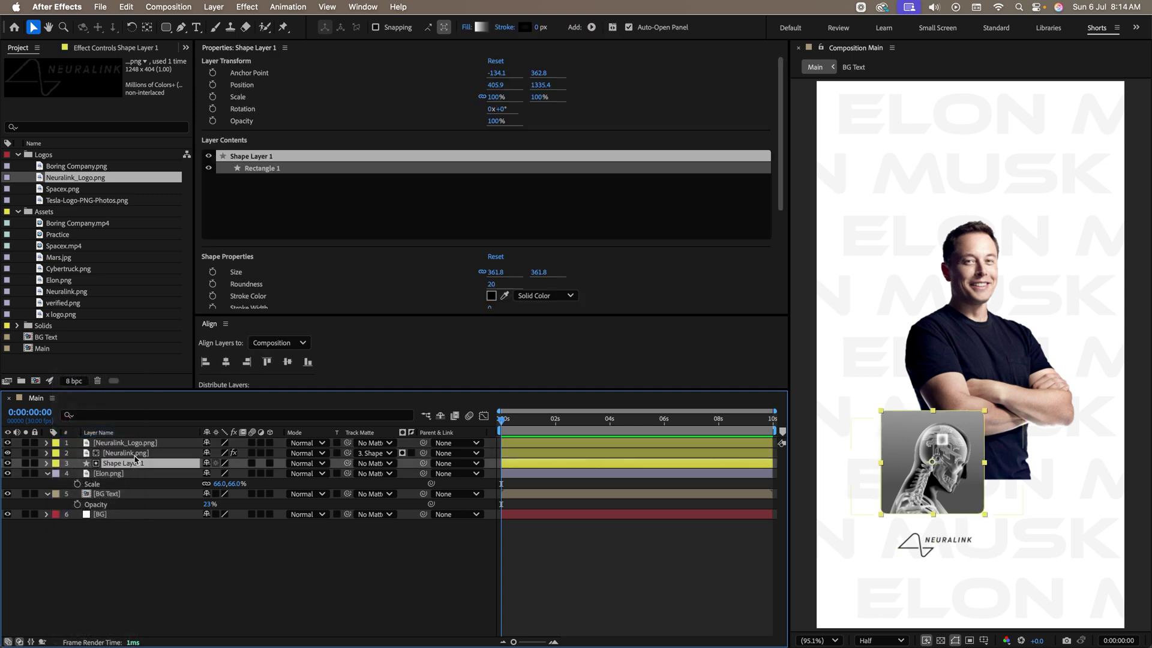
pyautogui.keyDown('shift'); pyautogui.click(135, 454); pyautogui.keyUp('shift')
pyautogui.rightClick(136, 460)
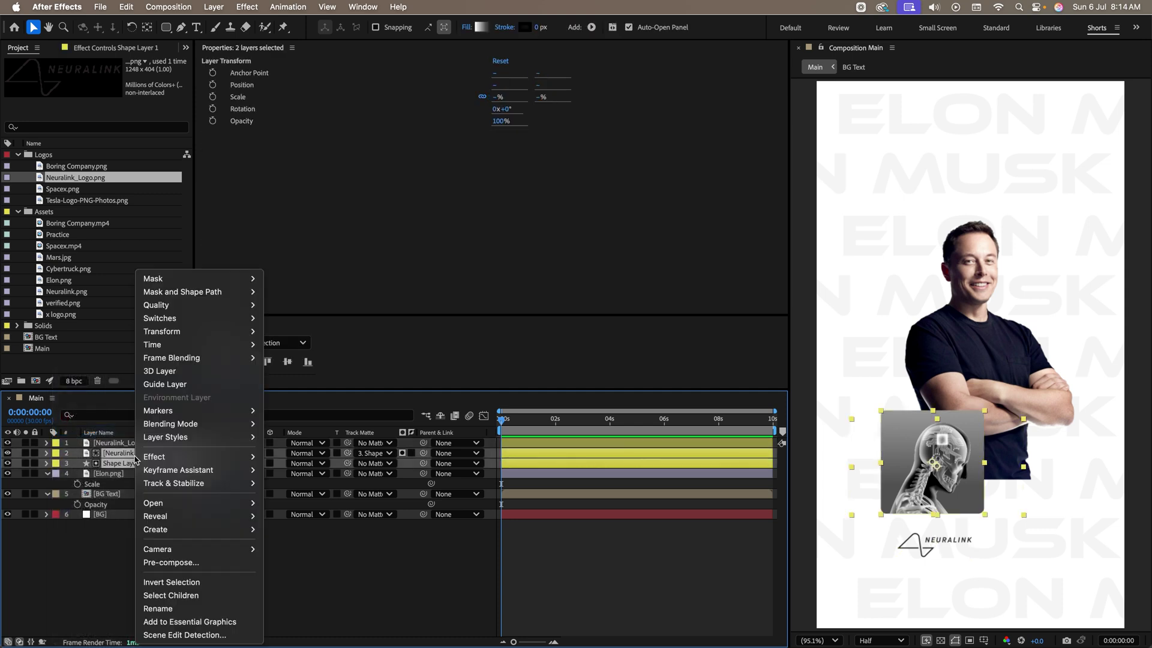
pyautogui.click(208, 562)
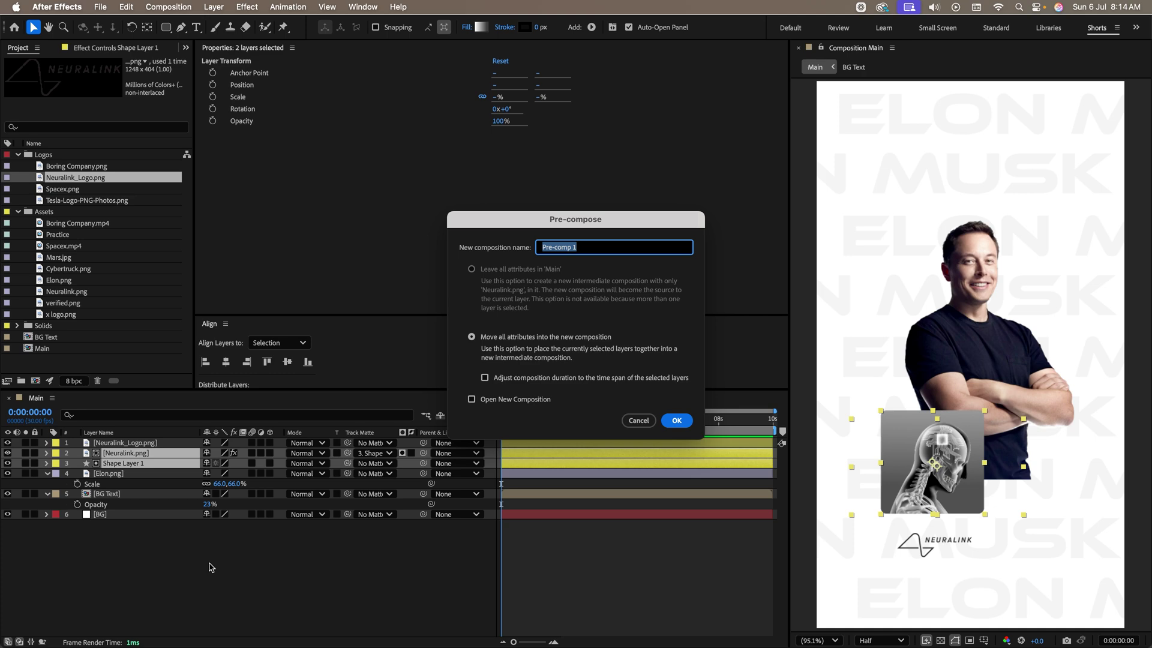
pyautogui.write('Neuralink')
pyautogui.press('Return')
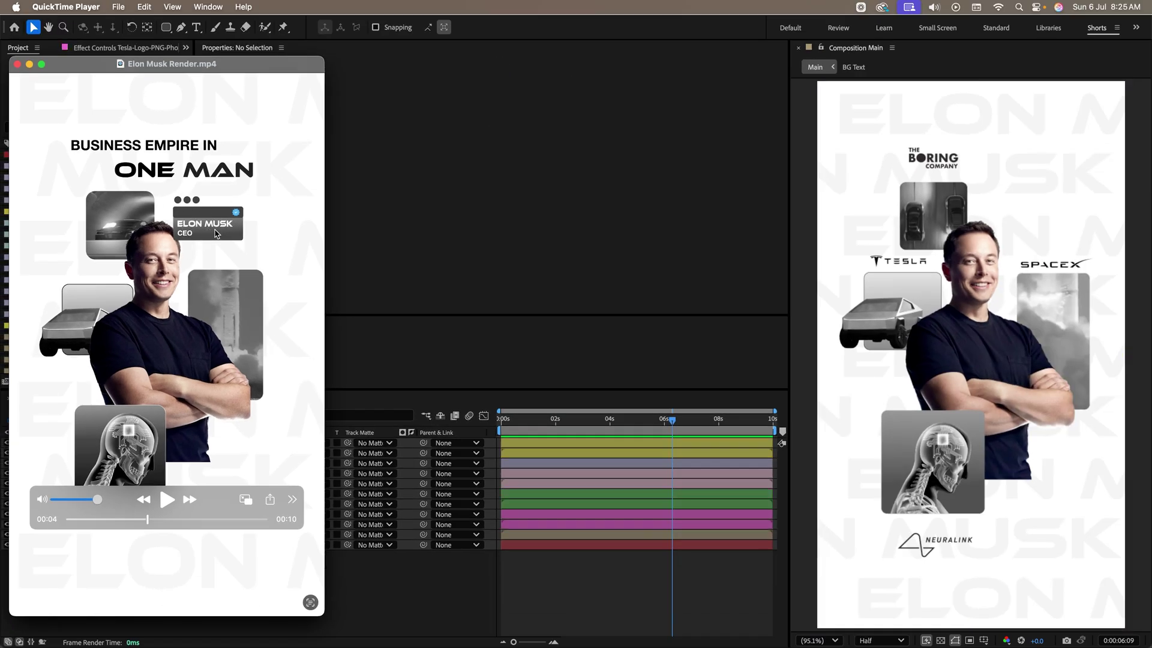
# Draw a rounded rectangle about 328 by 71 px above the SpaceX logo as the name card's header
pyautogui.moveTo(165, 27); pyautogui.dragTo(212, 42)
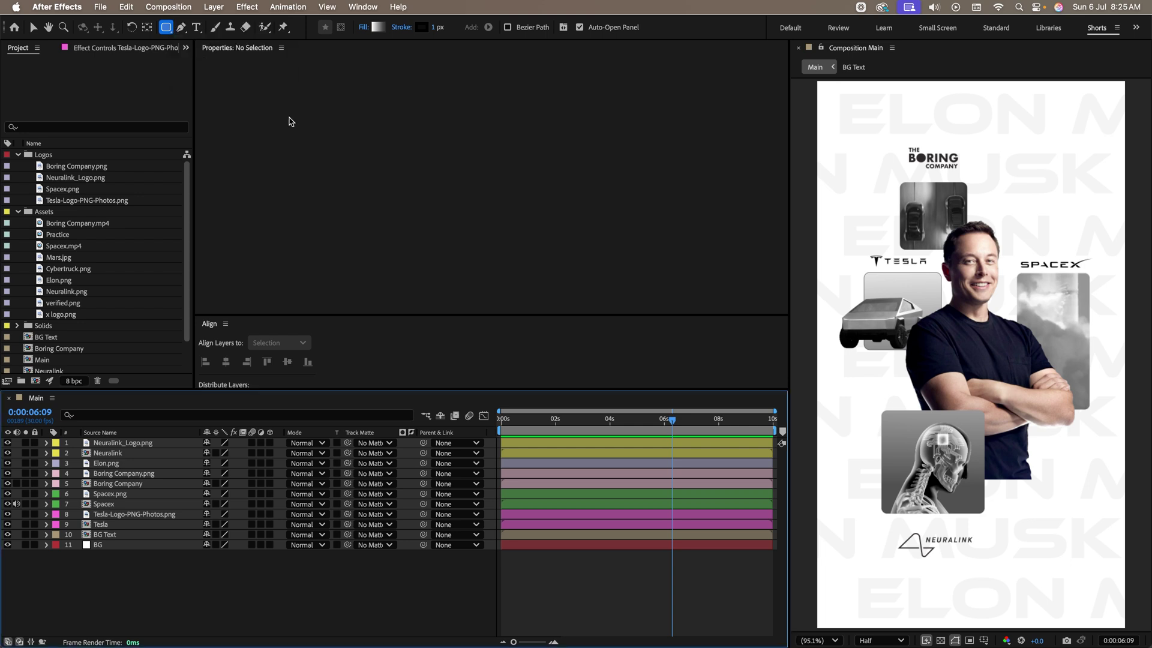
pyautogui.moveTo(991, 212); pyautogui.dragTo(1087, 235)
pyautogui.scroll(2, 1087, 234)
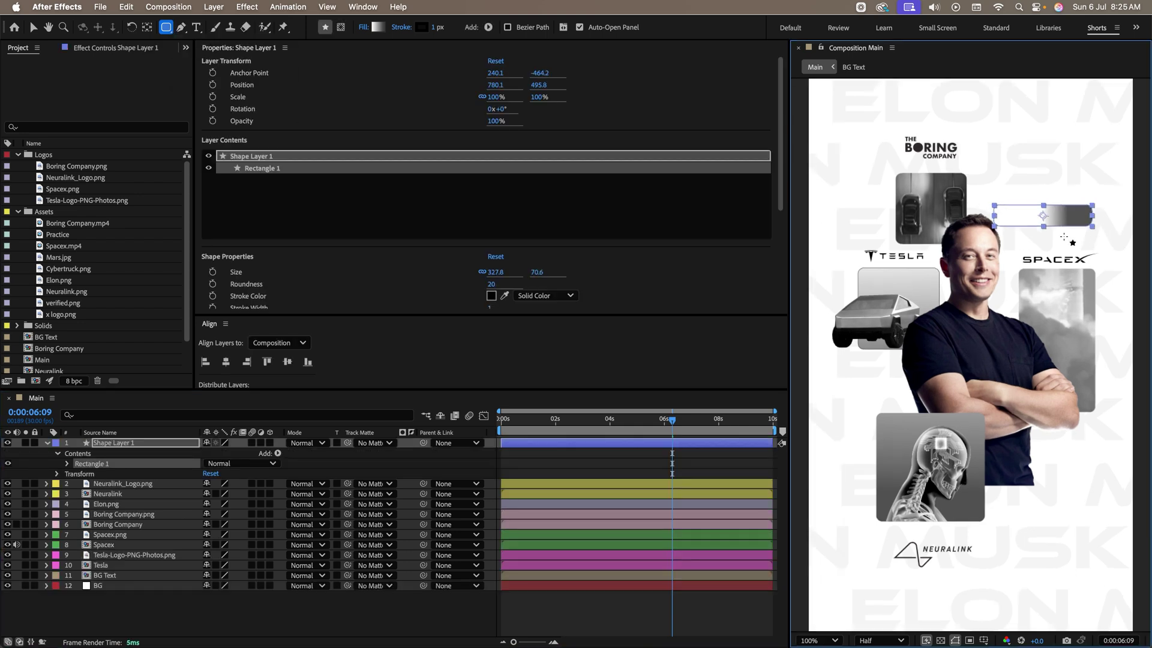
# Give the header rectangle a solid dark gray fill and reduce its corner roundness
pyautogui.press('v')
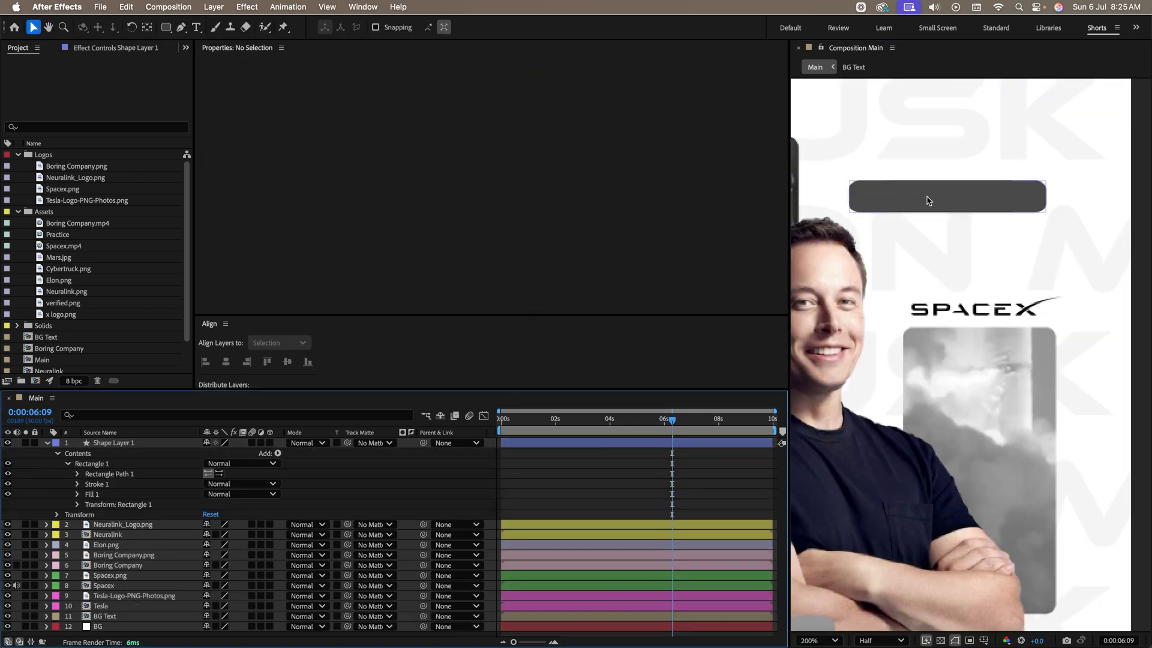
pyautogui.click(77, 474)
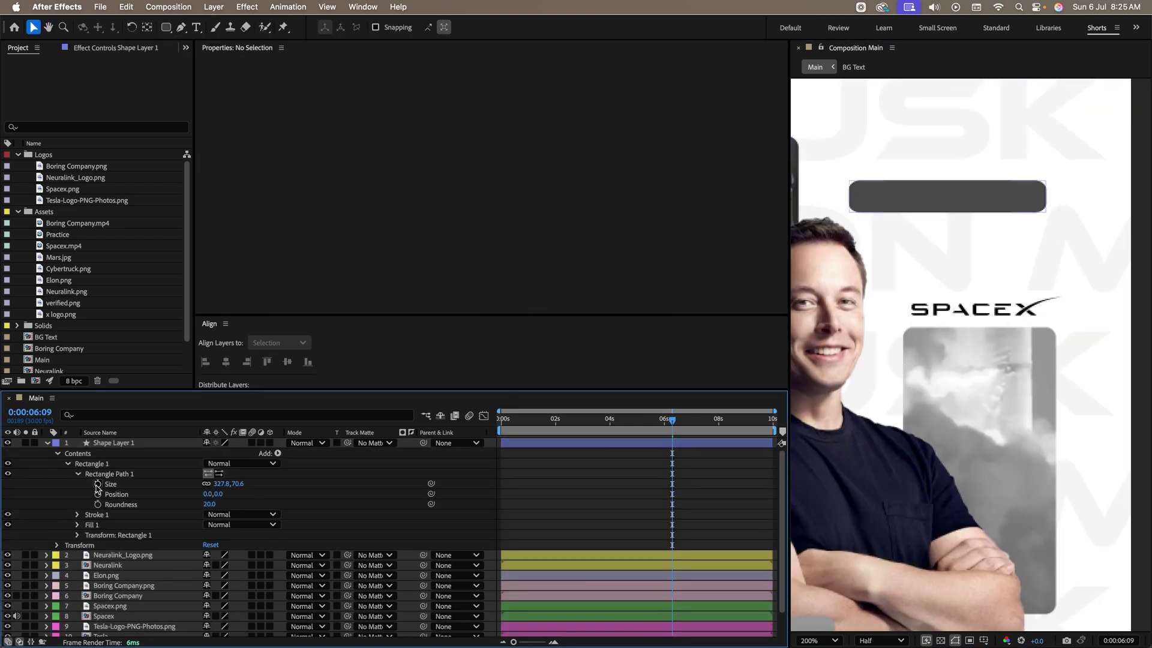
pyautogui.click(208, 504)
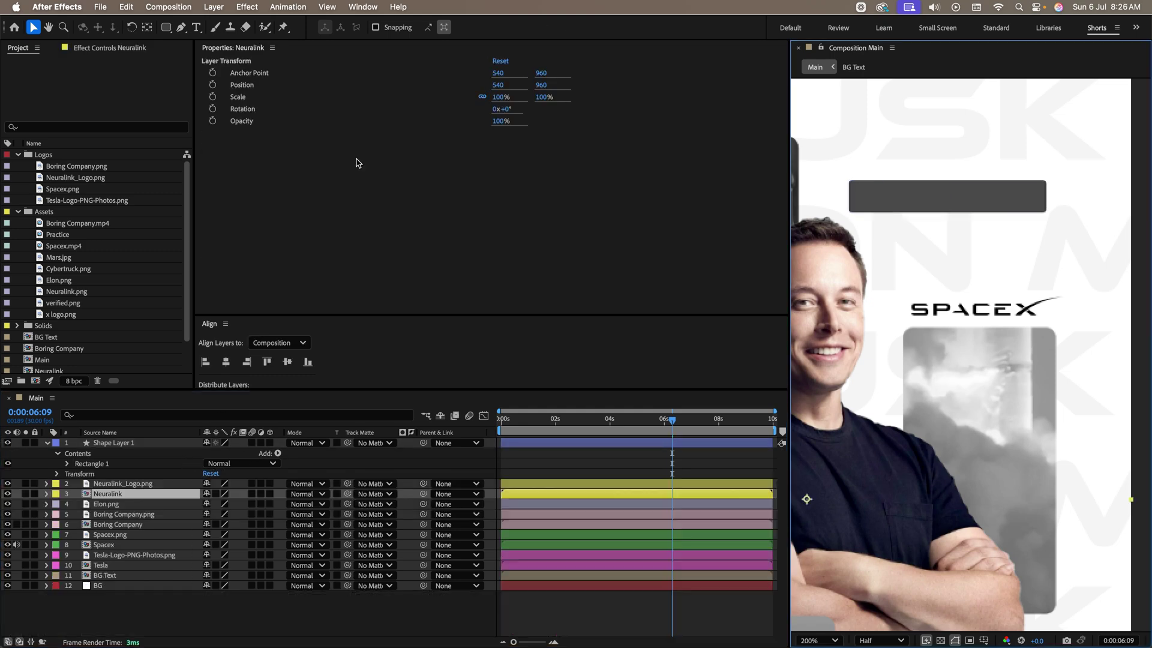
# Draw a second rounded rectangle about 332 by 106 px under the header with a linear gradient fill and stroke width 0
pyautogui.press('q')
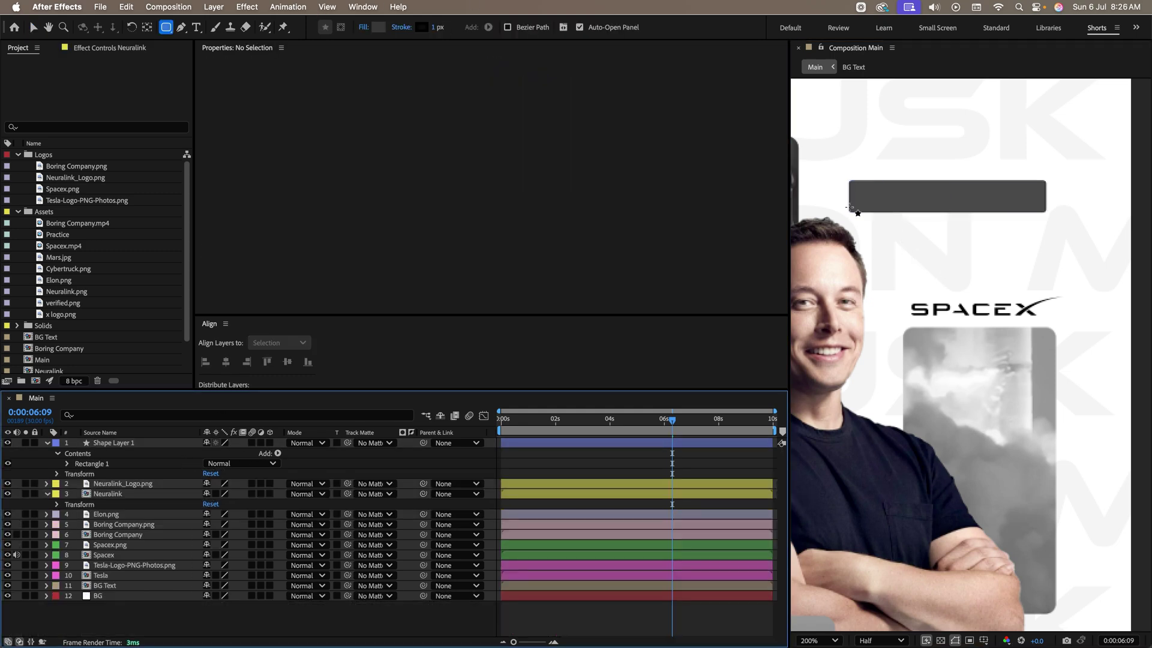
pyautogui.moveTo(850, 207)
pyautogui.mouseDown()
pyautogui.moveTo(1049, 260)
pyautogui.moveTo(1043, 269)
pyautogui.mouseUp()
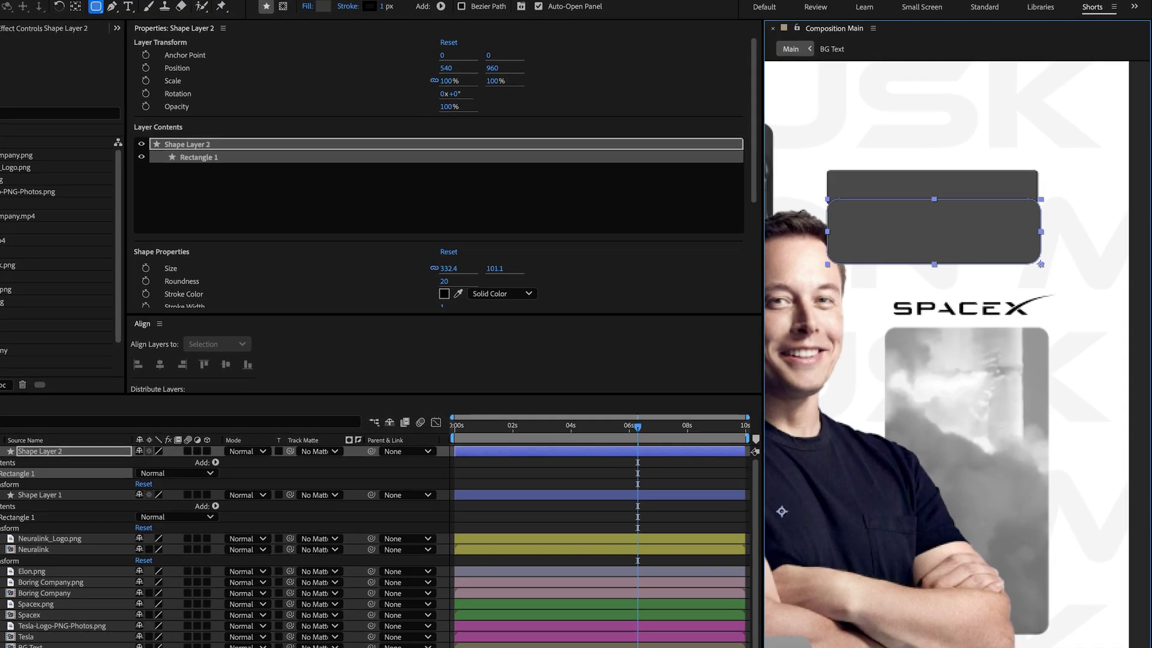
pyautogui.click(286, 2)
pyautogui.click(469, 299)
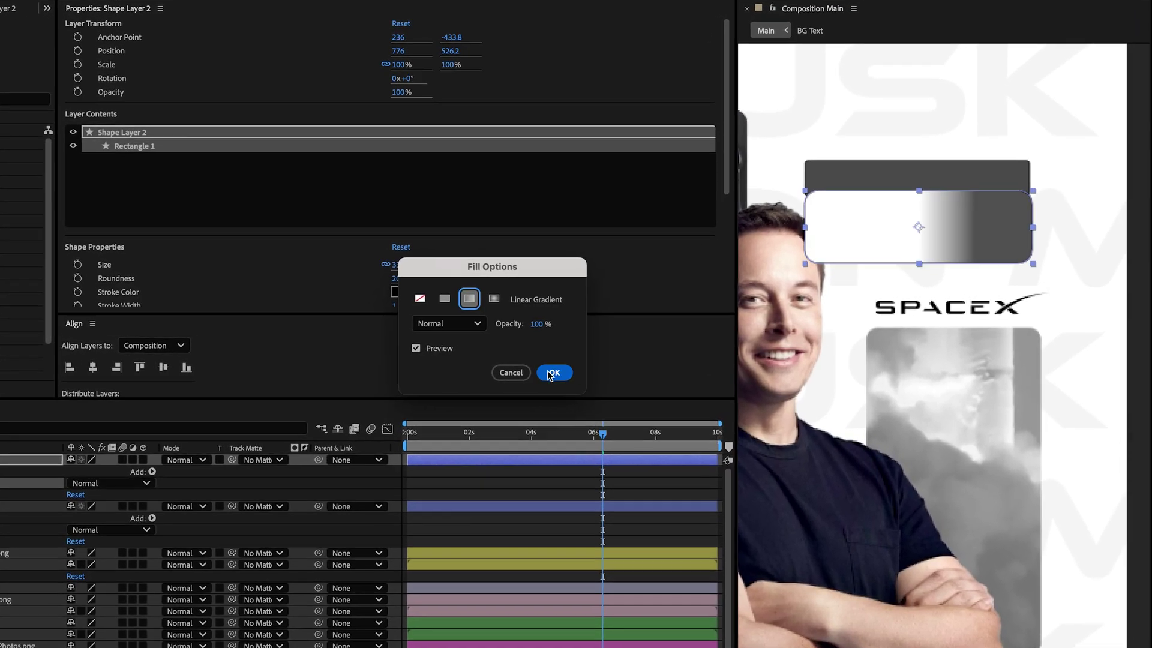
pyautogui.click(555, 373)
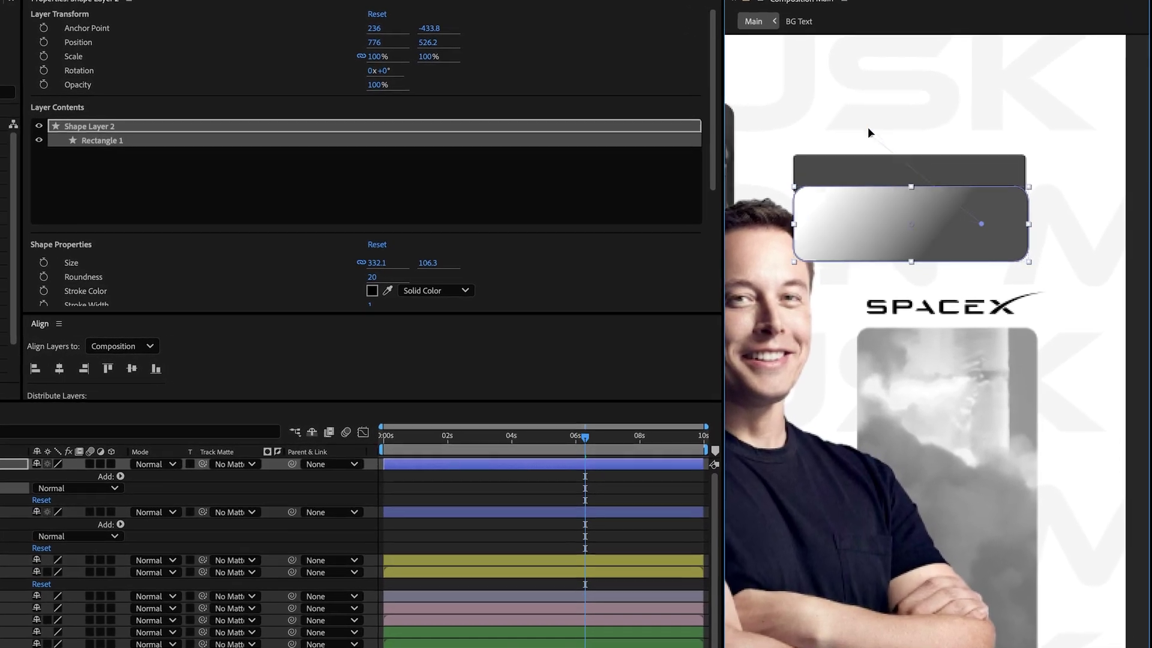
pyautogui.moveTo(868, 127); pyautogui.dragTo(549, 208)
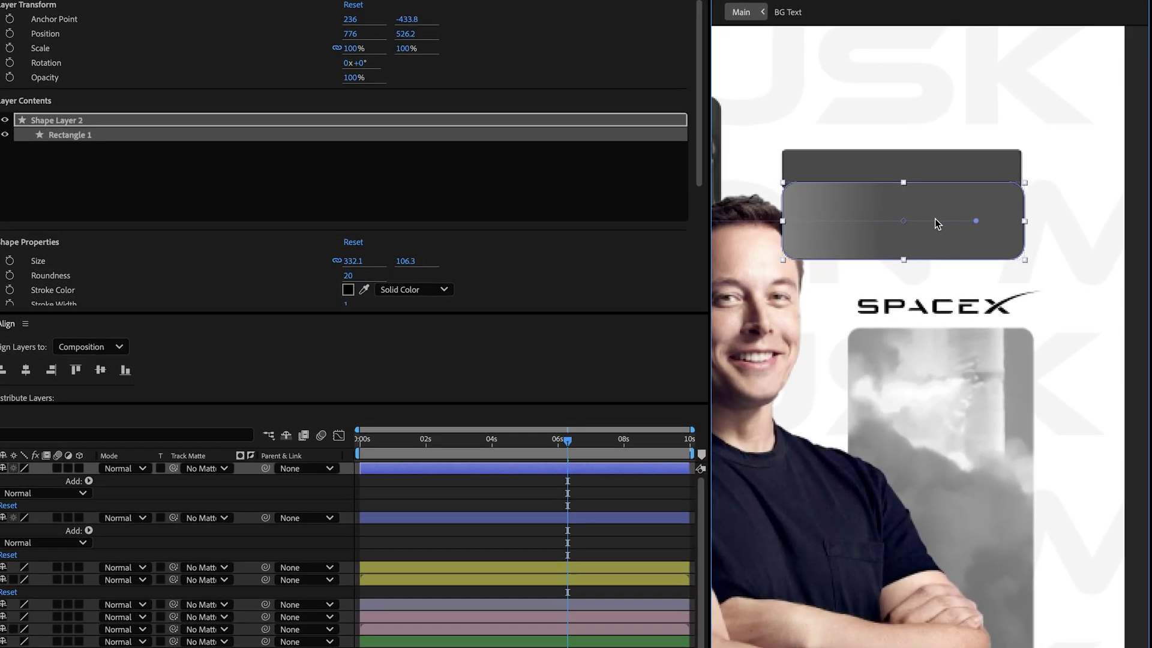
pyautogui.click(840, 282)
# Put the gradient rectangle's layer below the header's layer and fit it flush under the header, with corner roundness 10
pyautogui.moveTo(12, 464); pyautogui.dragTo(8, 557)
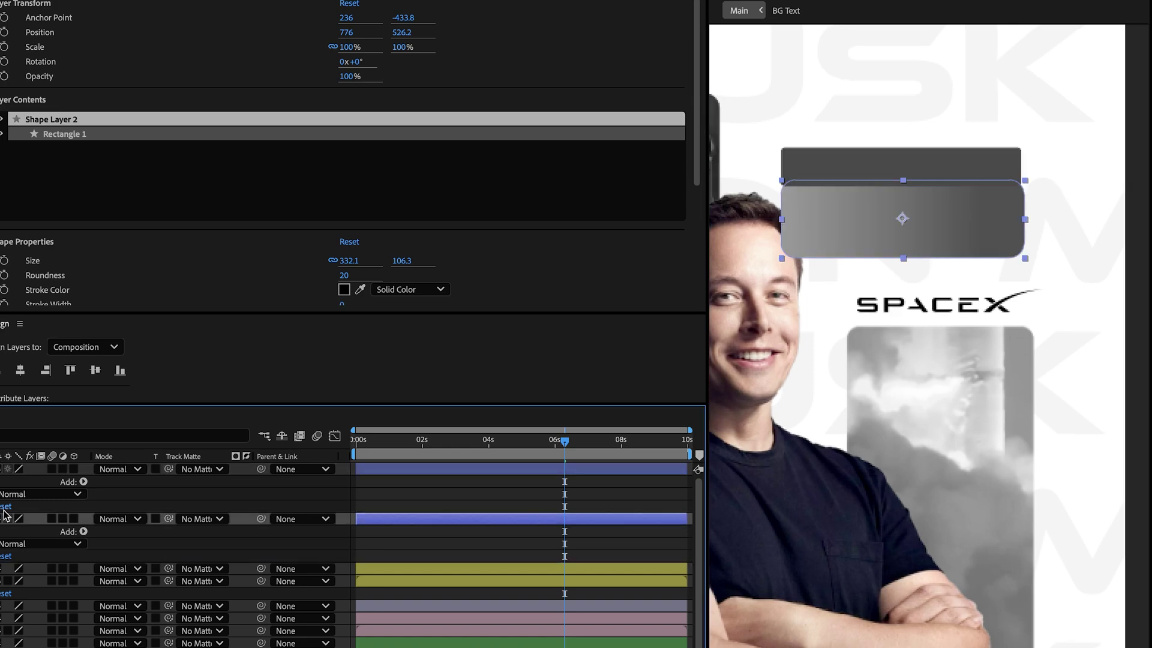
pyautogui.moveTo(854, 243); pyautogui.dragTo(854, 236)
pyautogui.moveTo(1026, 213); pyautogui.dragTo(1024, 213)
pyautogui.moveTo(824, 215); pyautogui.dragTo(821, 212)
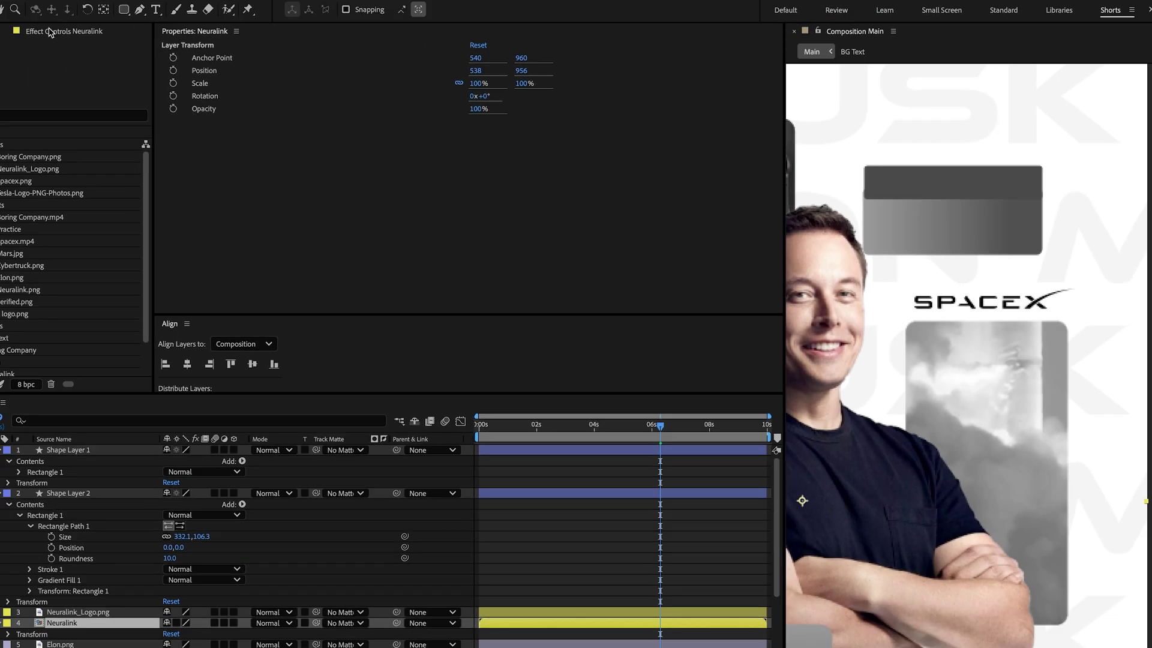
# Draw a circle about 32 px wide above the card's left end and give it a solid dark gray fill
pyautogui.moveTo(117, 12); pyautogui.dragTo(162, 38)
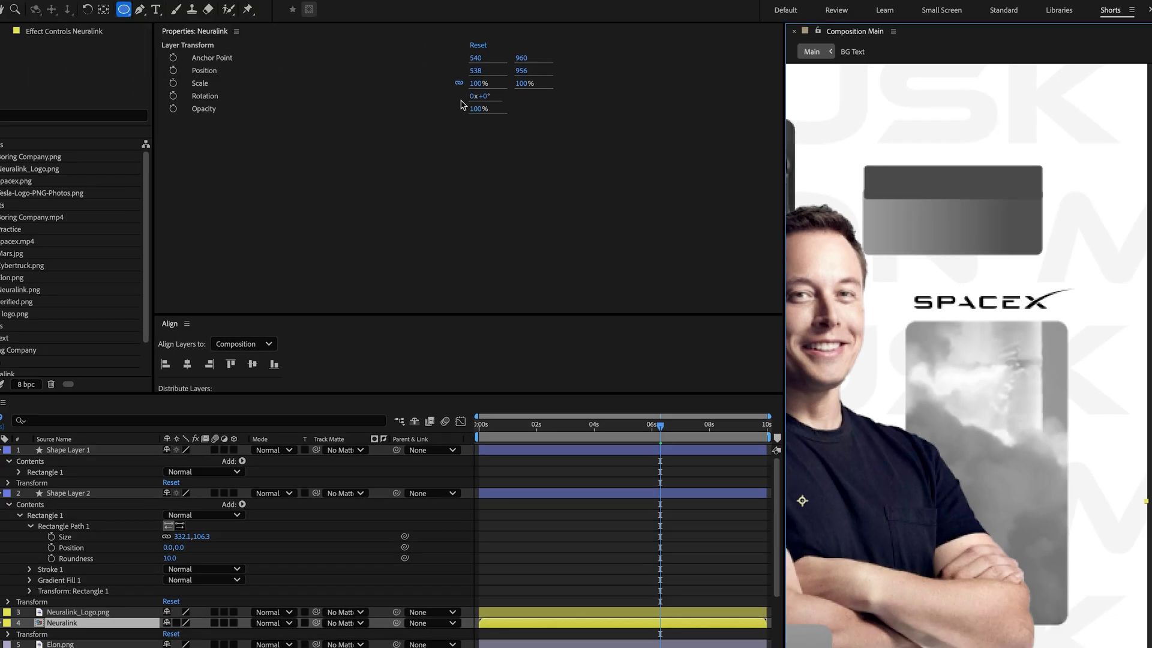
pyautogui.moveTo(868, 144); pyautogui.dragTo(886, 161)
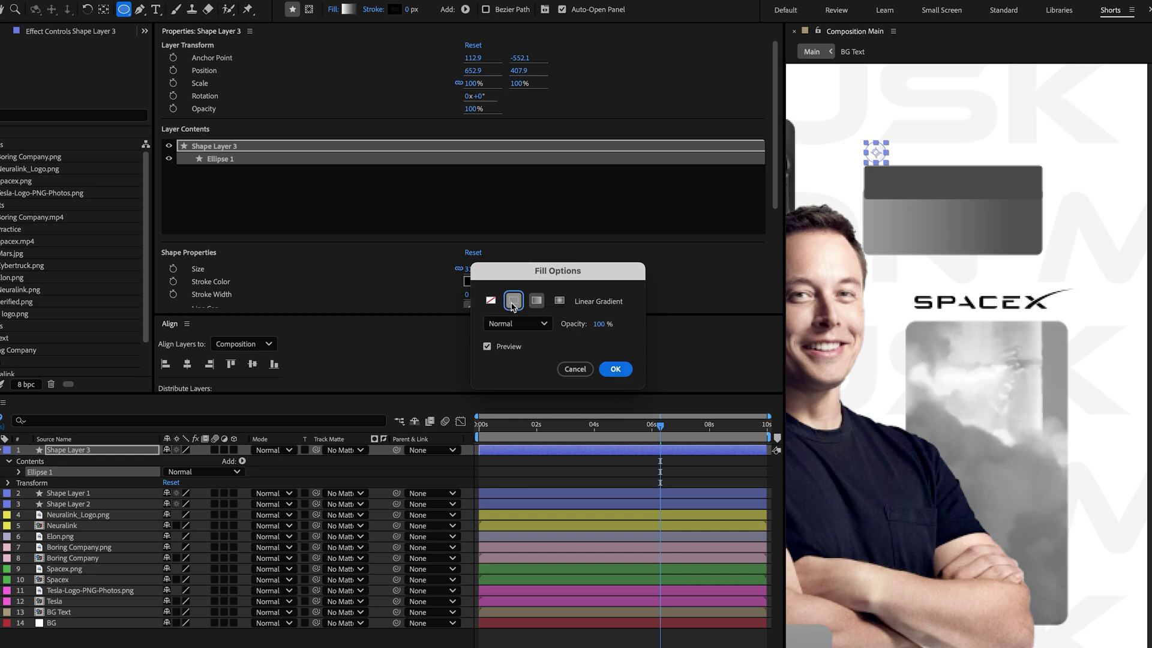
pyautogui.click(513, 301)
pyautogui.click(617, 370)
pyautogui.press('v')
# Duplicate the circle layer twice and space the copies to its right in an even row of three dots
pyautogui.click(126, 452)
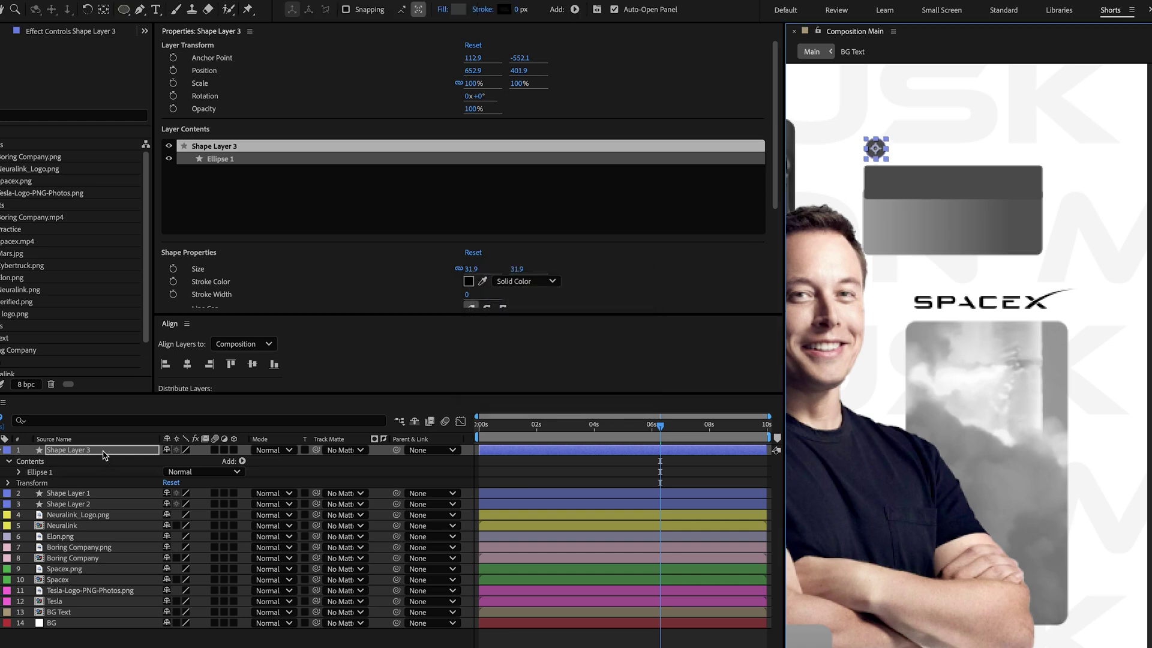
pyautogui.hotkey('ctrl', 'd')
pyautogui.hotkey('ctrl', 'd')
pyautogui.moveTo(884, 147); pyautogui.dragTo(925, 145)
pyautogui.click(979, 153)
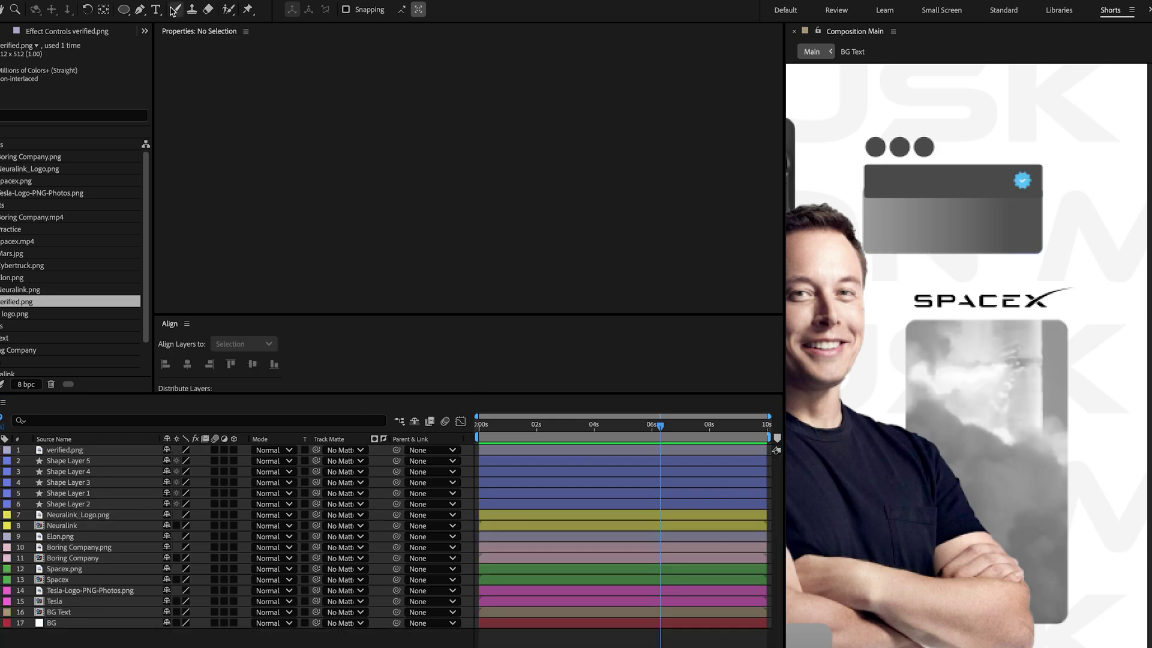
# Add the text "Elon Musk" with a white fill at 28 px, scale its height to 136.5%, and place it in the gradient card under the header
pyautogui.click(155, 9)
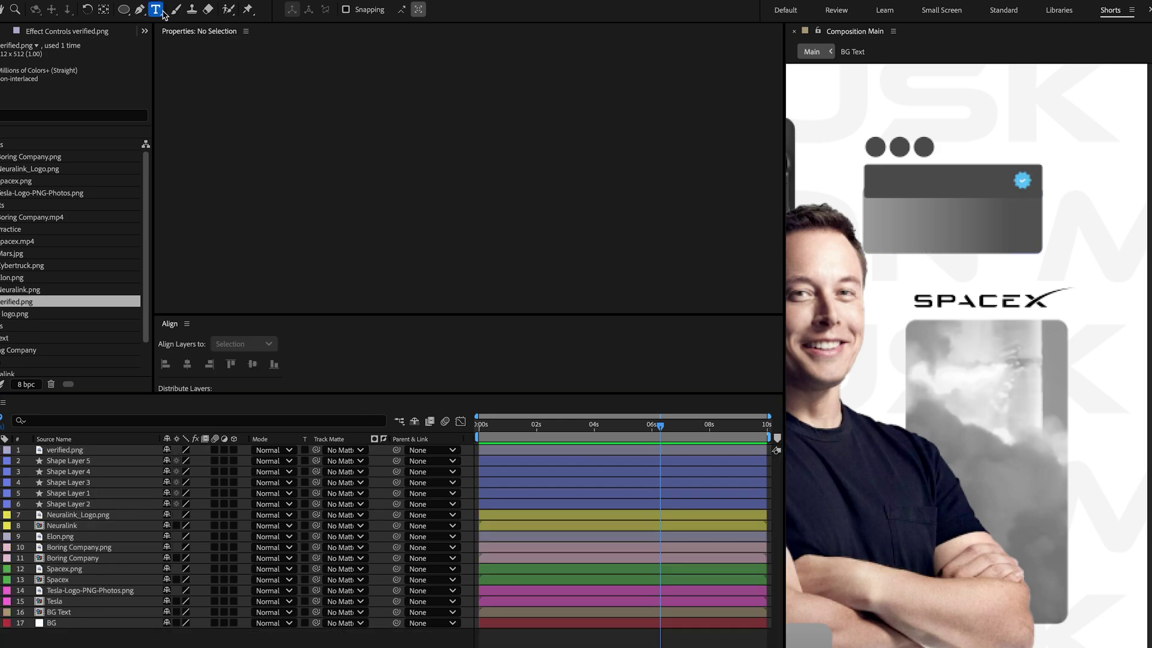
pyautogui.click(908, 213)
pyautogui.write('Elon Musk')
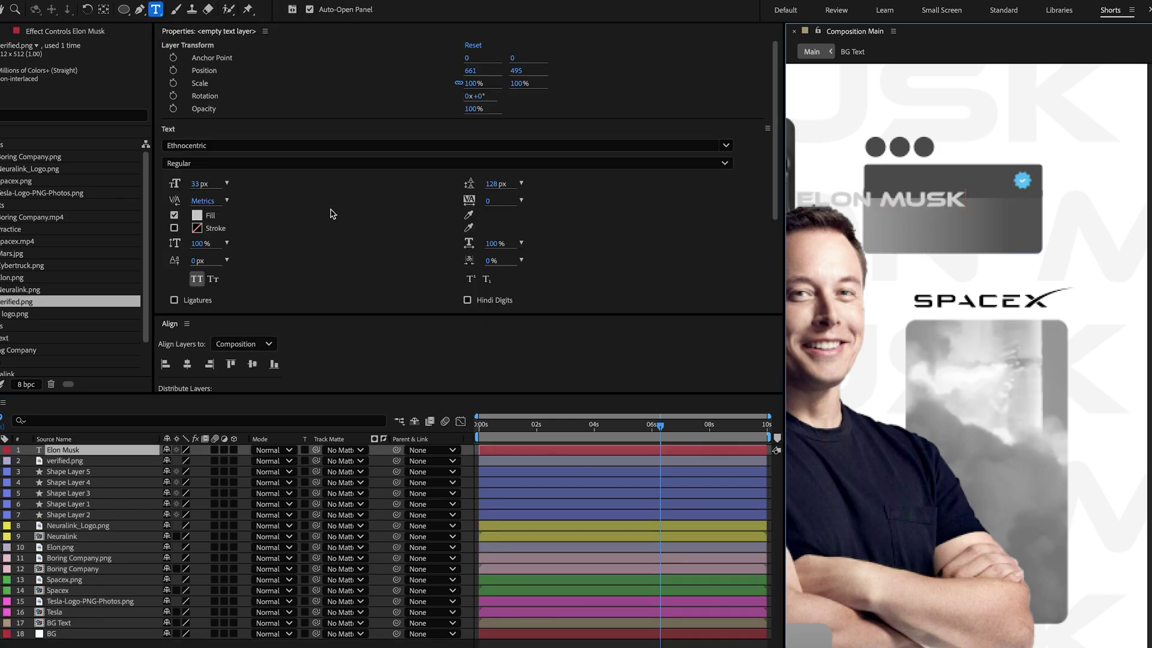
pyautogui.hotkey('ctrl', 'a')
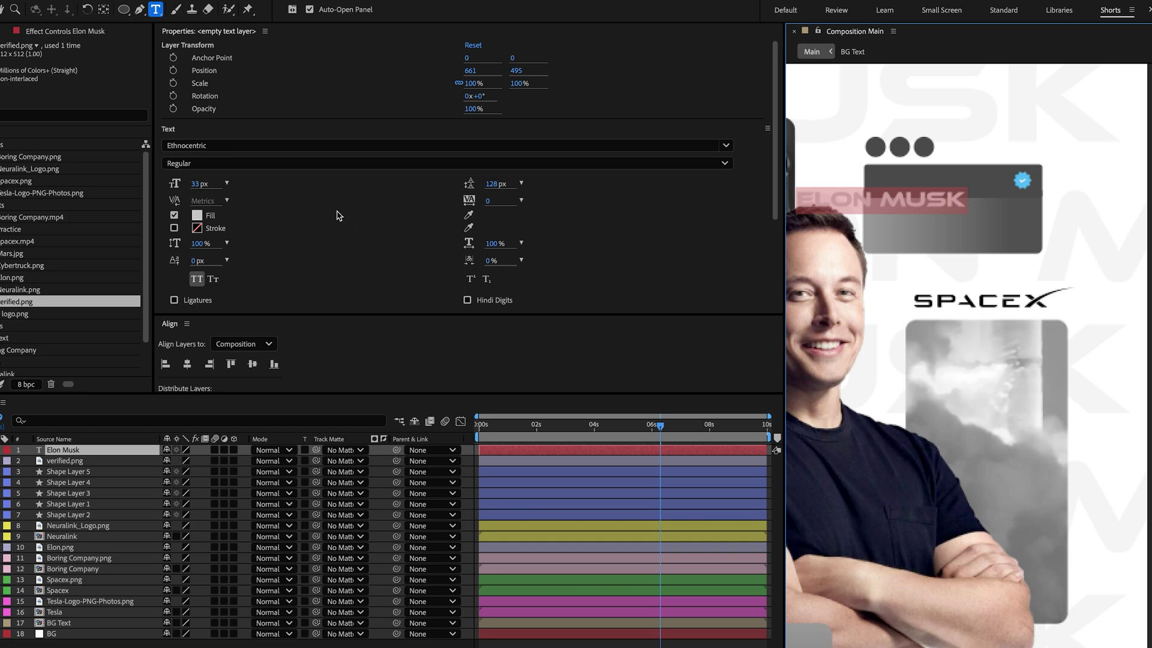
pyautogui.click(197, 215)
pyautogui.moveTo(421, 291); pyautogui.dragTo(405, 246)
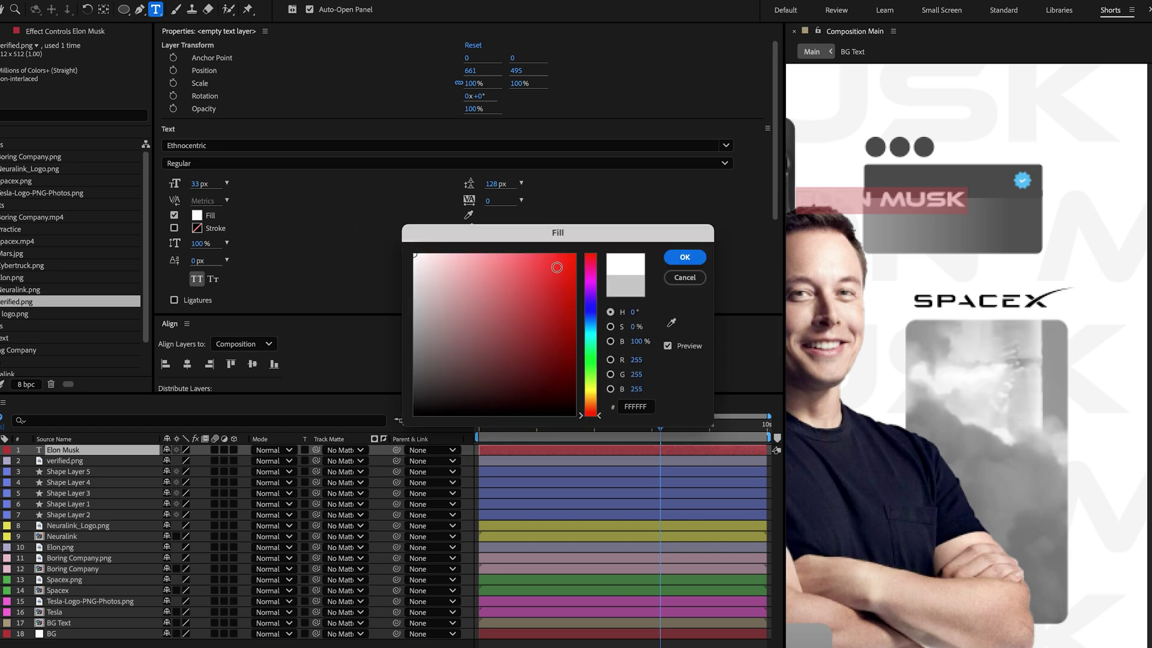
pyautogui.click(684, 257)
pyautogui.moveTo(967, 217)
pyautogui.mouseDown()
pyautogui.moveTo(996, 214)
pyautogui.moveTo(974, 214)
pyautogui.mouseUp()
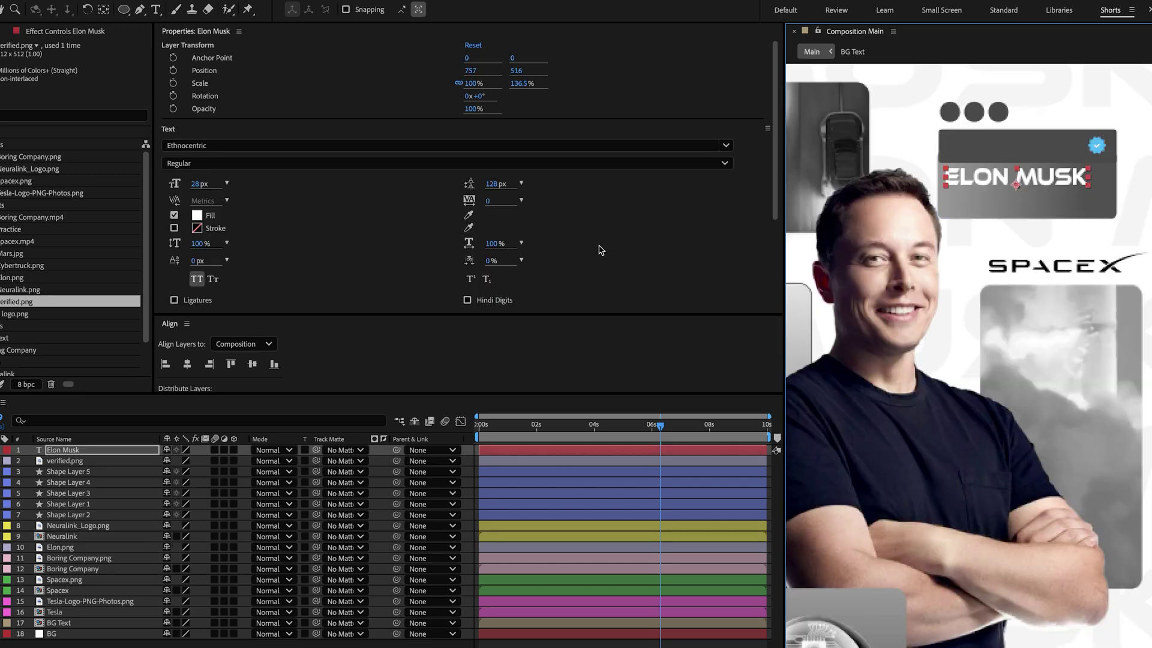
# Add the text "CEO" in Helvetica Neue Bold and place it left-aligned beneath the name in the gradient card
pyautogui.hotkey('ctrl', 't')
pyautogui.click(958, 201)
pyautogui.write('CEO')
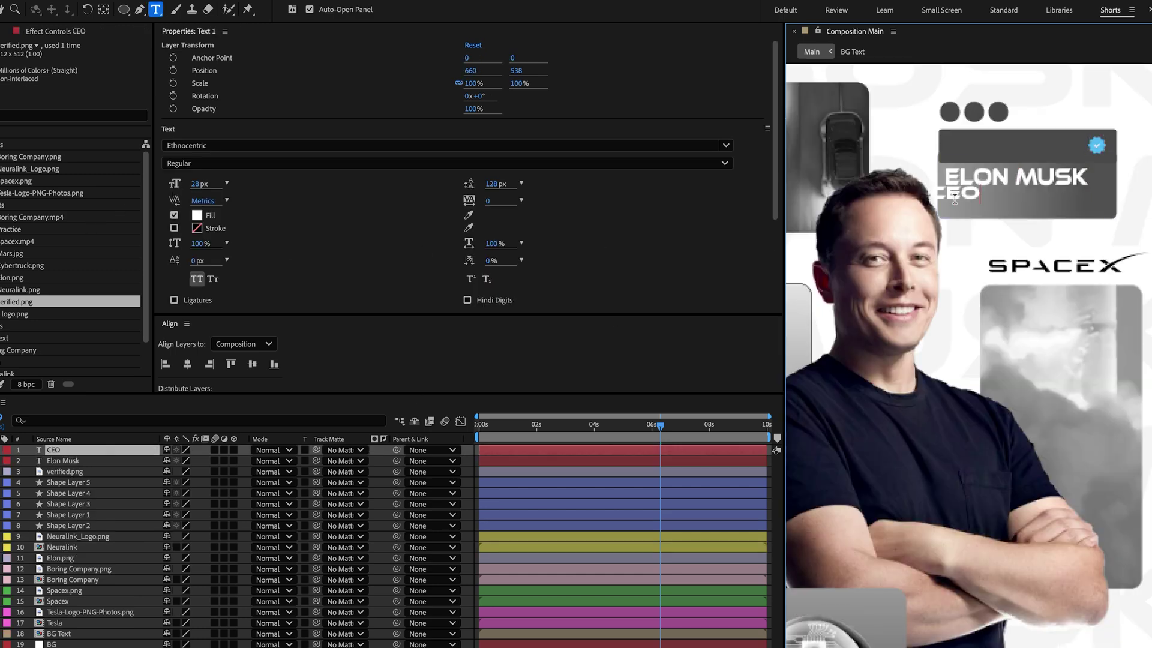
pyautogui.click(204, 145)
pyautogui.moveTo(430, 212); pyautogui.dragTo(434, 168)
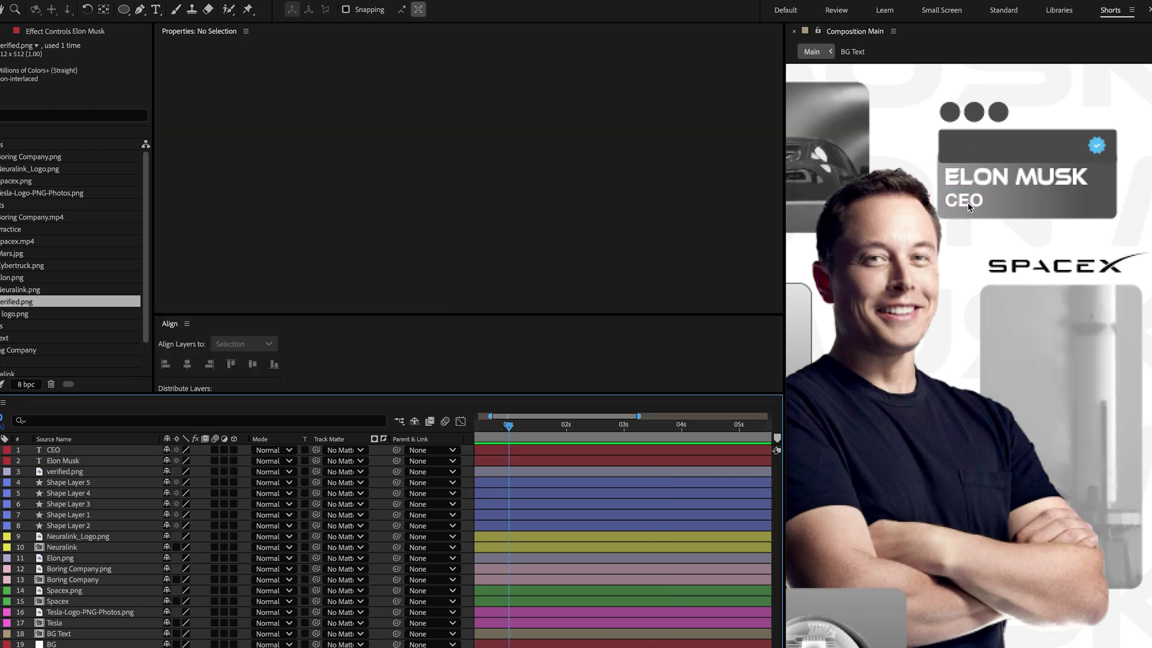
# Add a text animator with Position and Opacity to the Elon Musk text layer, and set its position to 0.0, 100.0
pyautogui.click(117, 461)
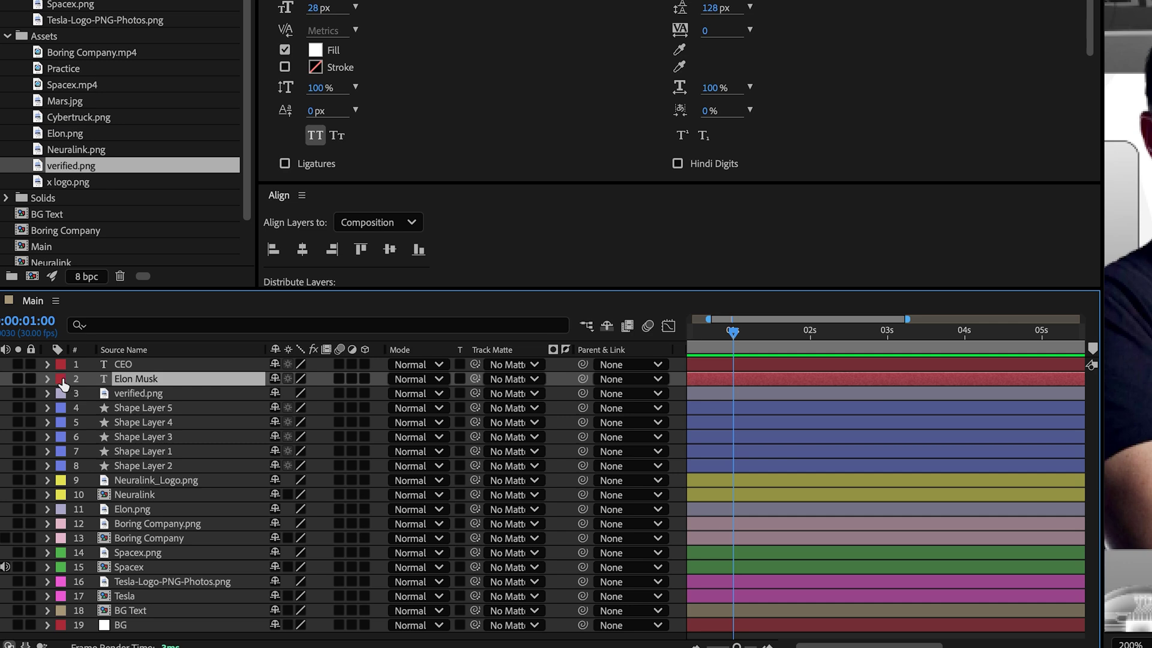
pyautogui.click(48, 380)
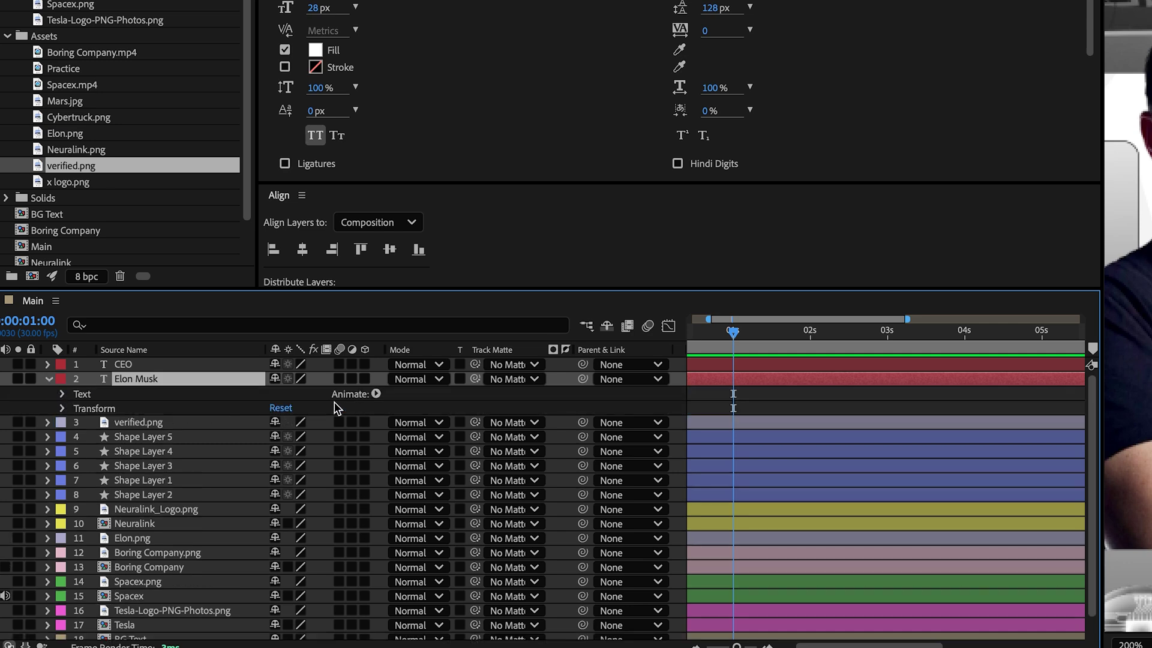
pyautogui.click(376, 394)
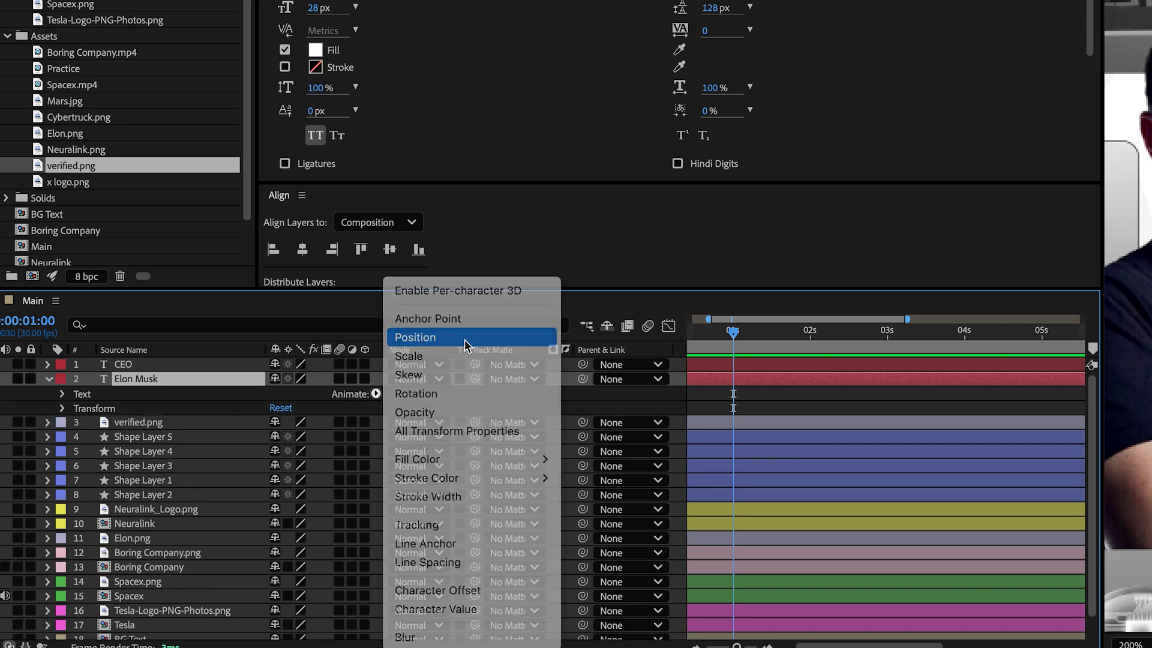
pyautogui.click(466, 340)
pyautogui.click(377, 452)
pyautogui.moveTo(379, 455)
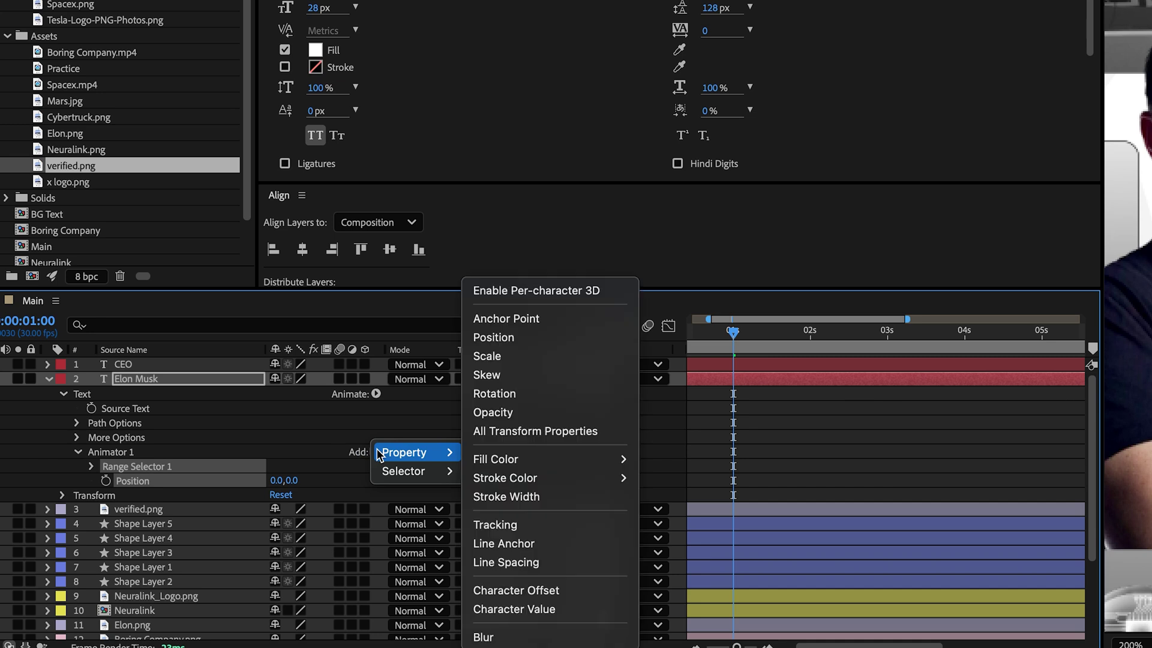
pyautogui.click(527, 412)
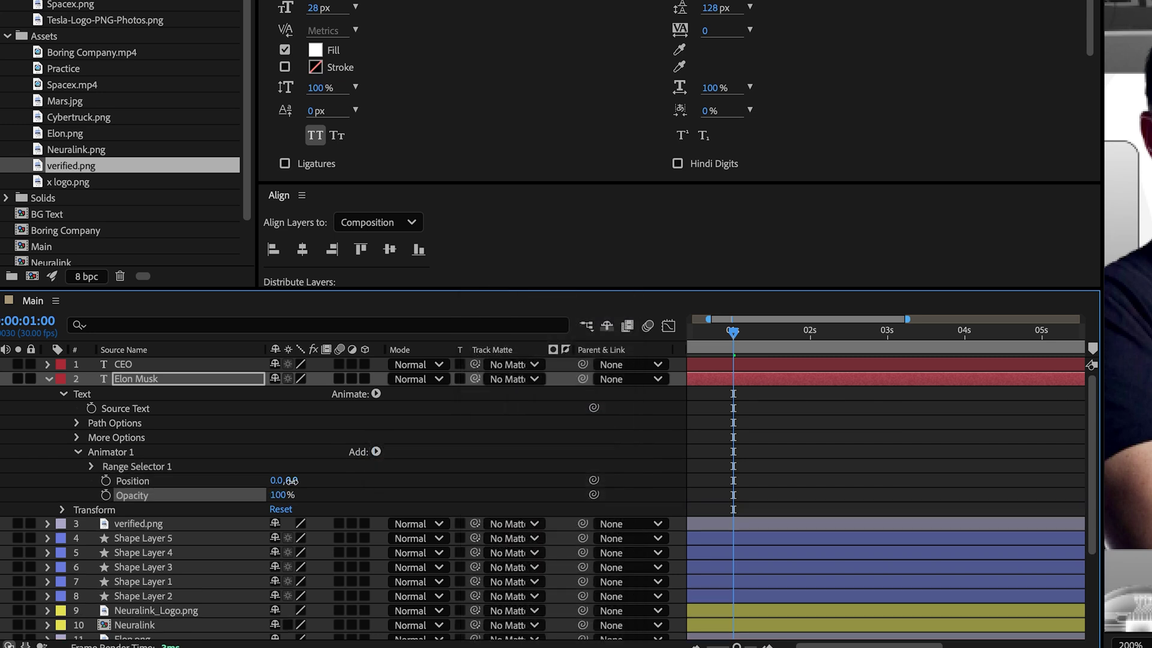
pyautogui.moveTo(291, 481); pyautogui.dragTo(376, 483)
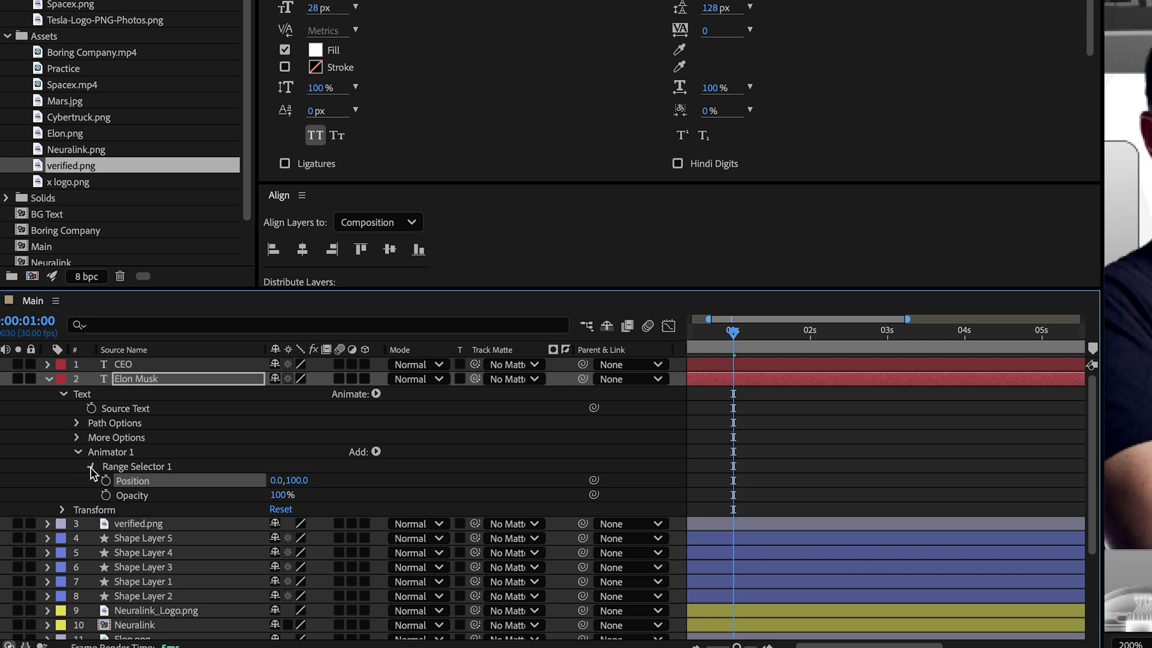
# Keyframe the Elon Musk range selector's offset from 0% at 0:00:01:00 to 100% at 0:00:01:14, and preview the animation
pyautogui.click(91, 466)
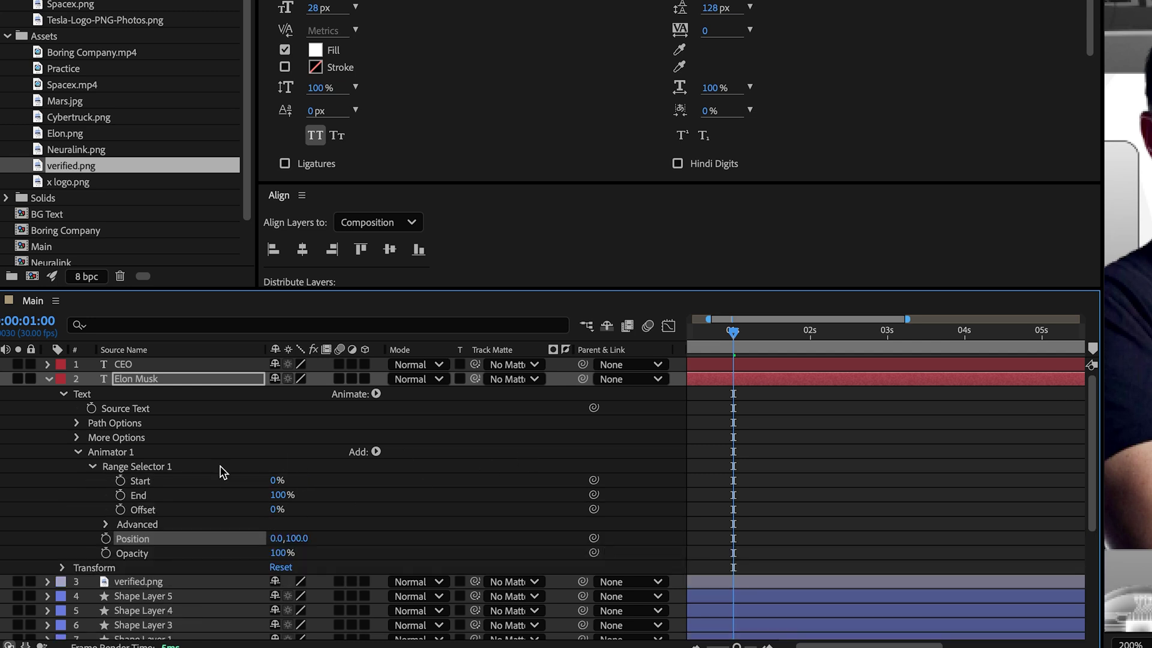
pyautogui.click(120, 510)
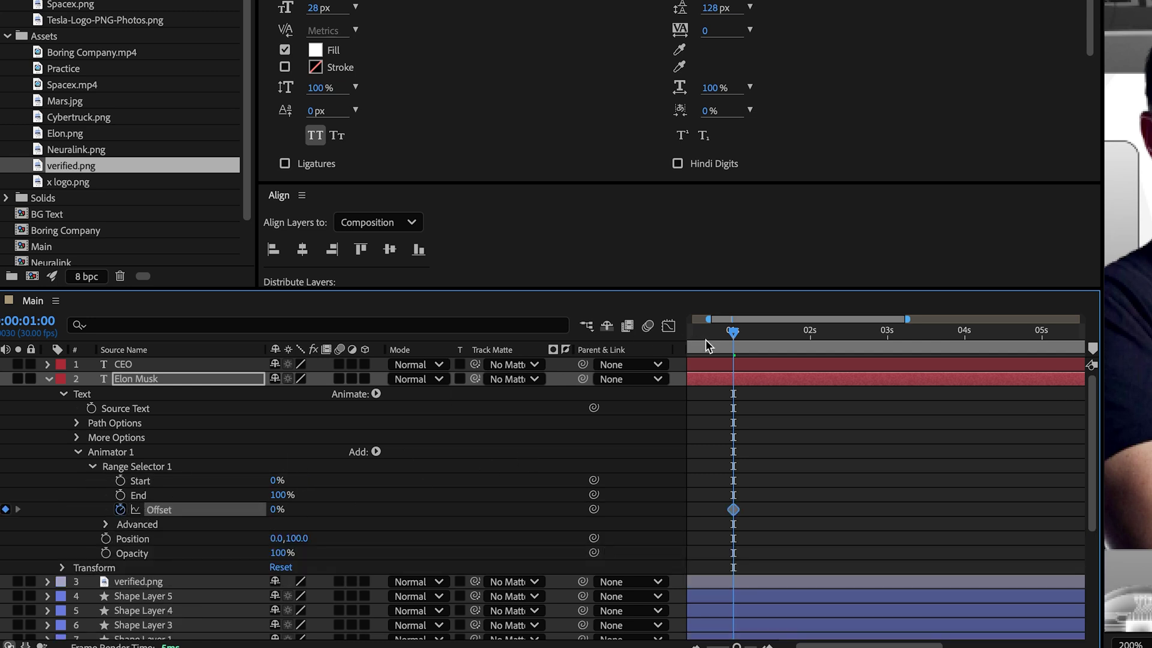
pyautogui.moveTo(735, 347); pyautogui.dragTo(770, 351)
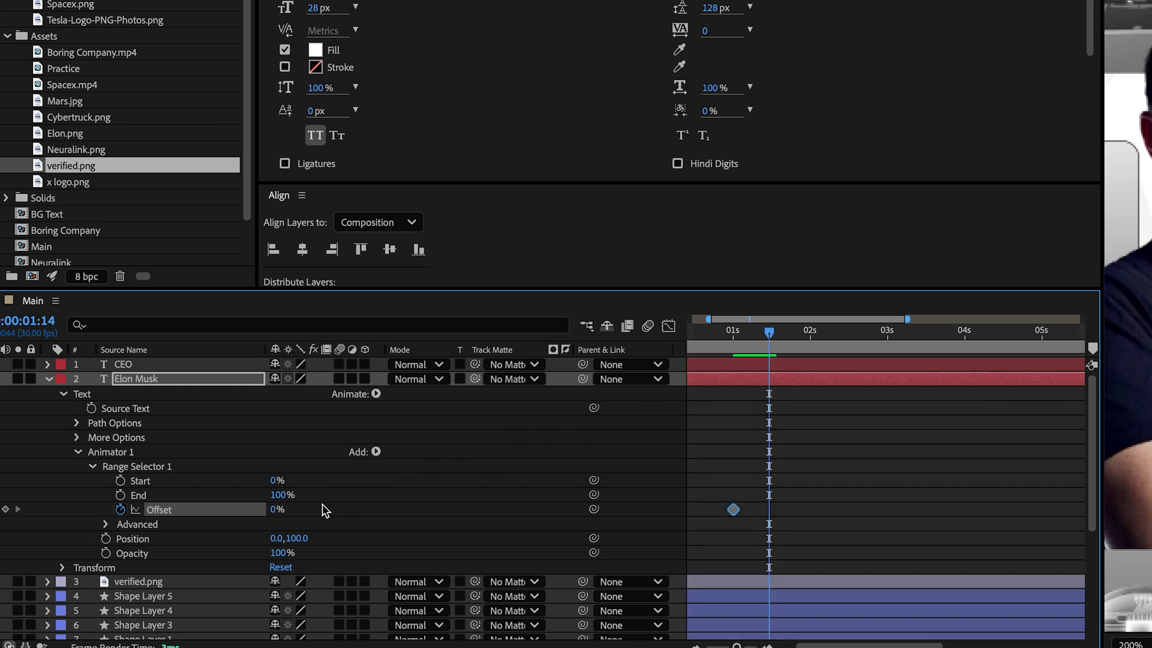
pyautogui.moveTo(273, 509); pyautogui.dragTo(419, 511)
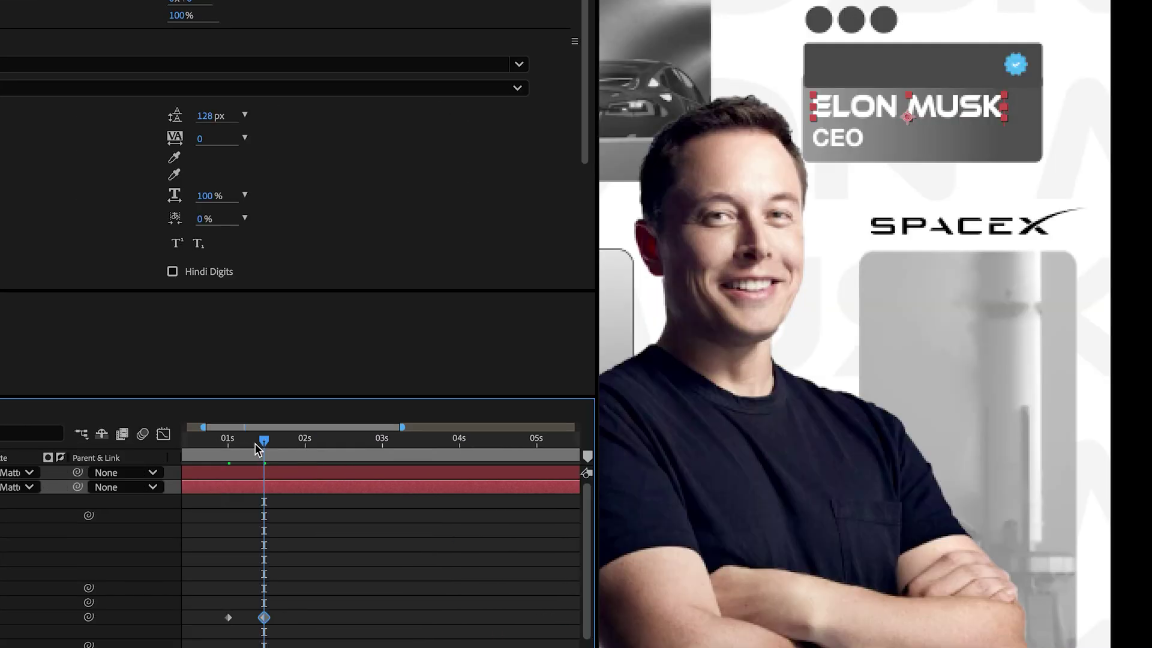
pyautogui.moveTo(769, 340); pyautogui.dragTo(732, 343)
pyautogui.moveTo(228, 453); pyautogui.dragTo(274, 463)
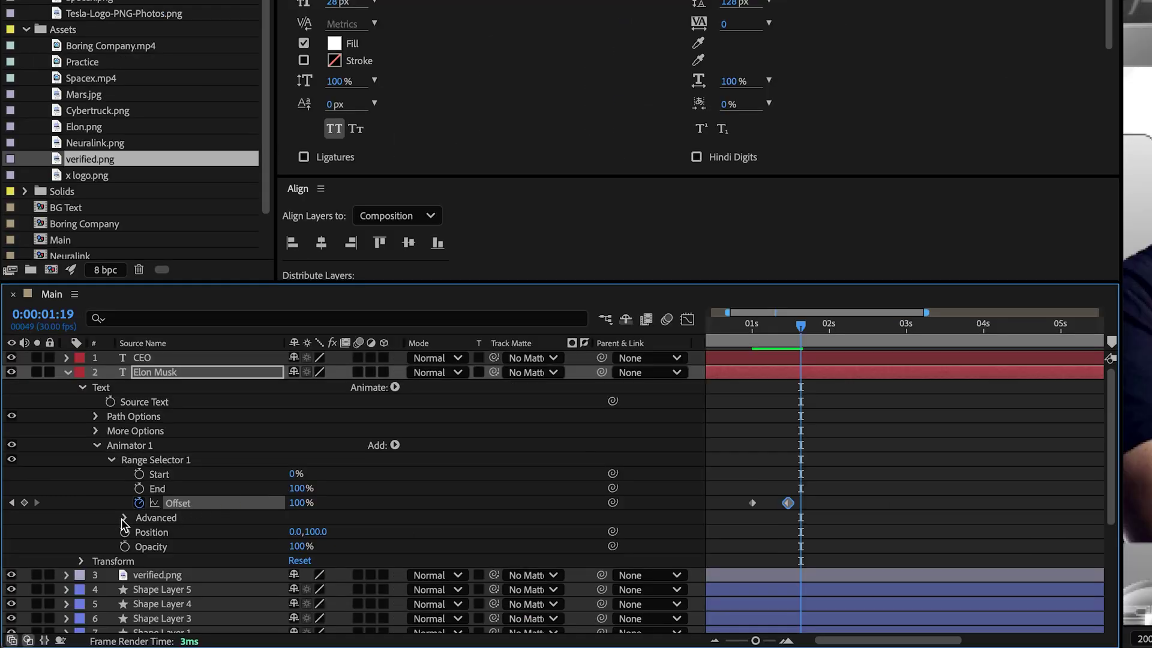
# Base the Elon Musk range selector on Words, set the animator's opacity to 0%, and play back the text reveal
pyautogui.click(123, 519)
pyautogui.click(375, 525)
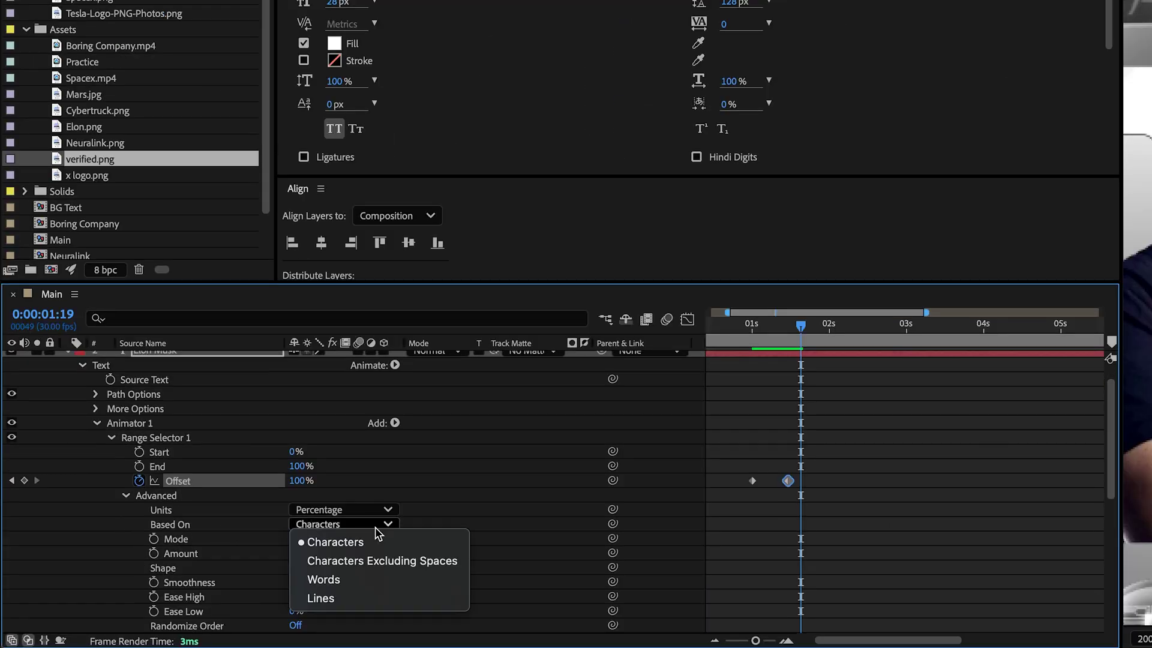
pyautogui.click(336, 580)
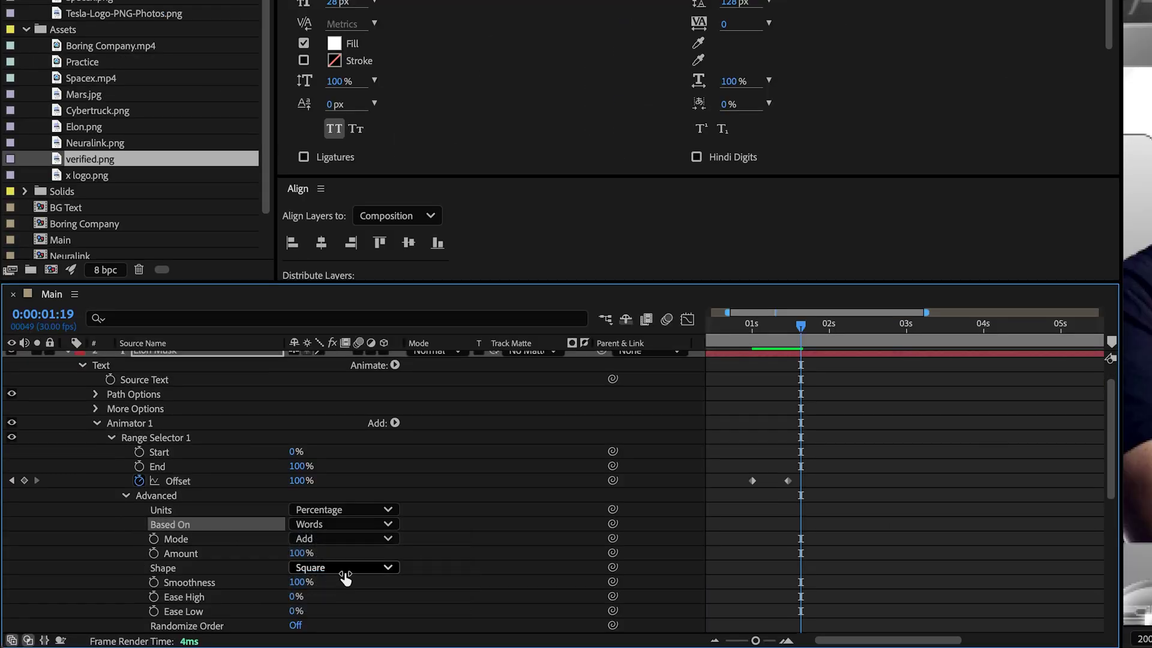
pyautogui.moveTo(802, 327); pyautogui.dragTo(753, 343)
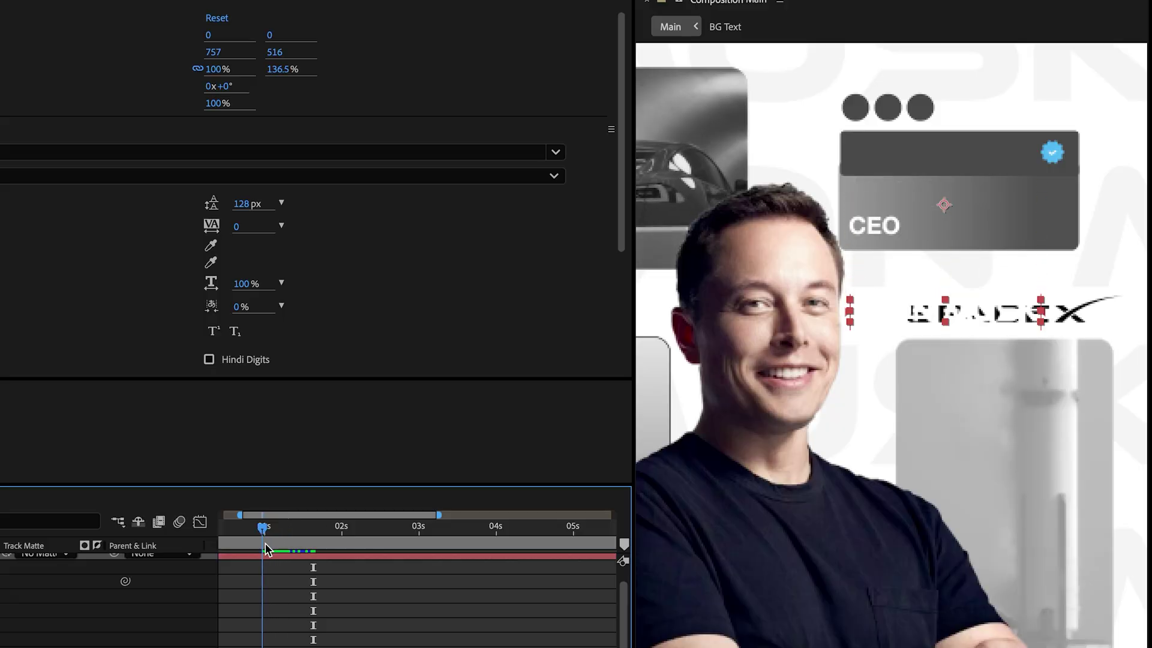
pyautogui.press('space')
pyautogui.press('space')
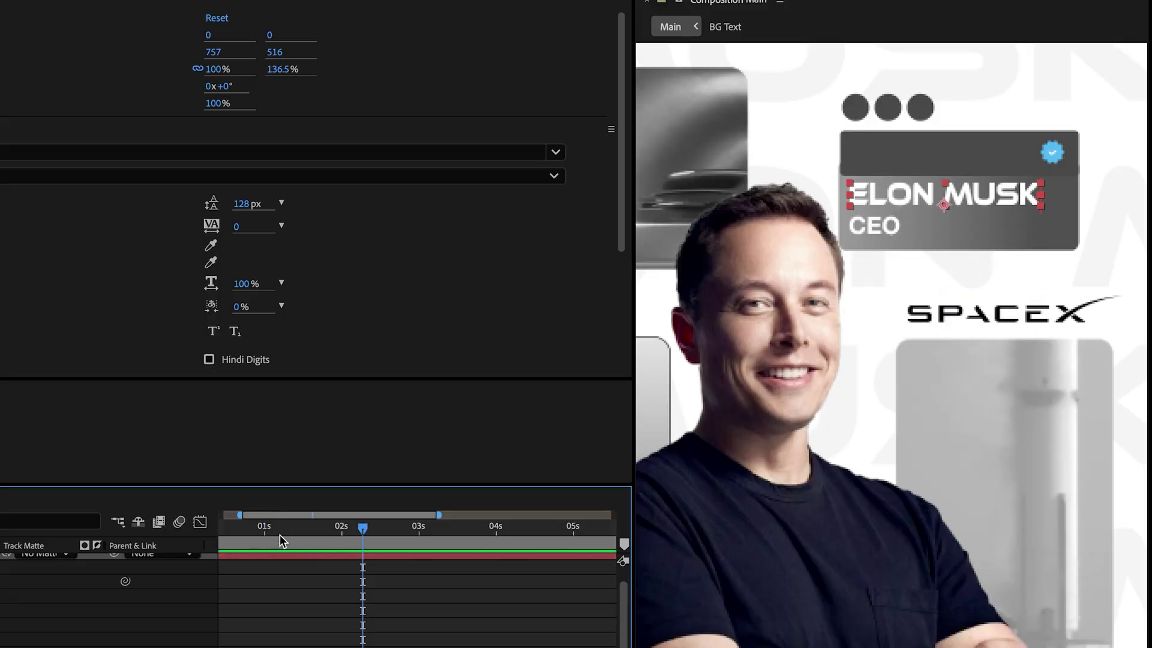
pyautogui.press('space')
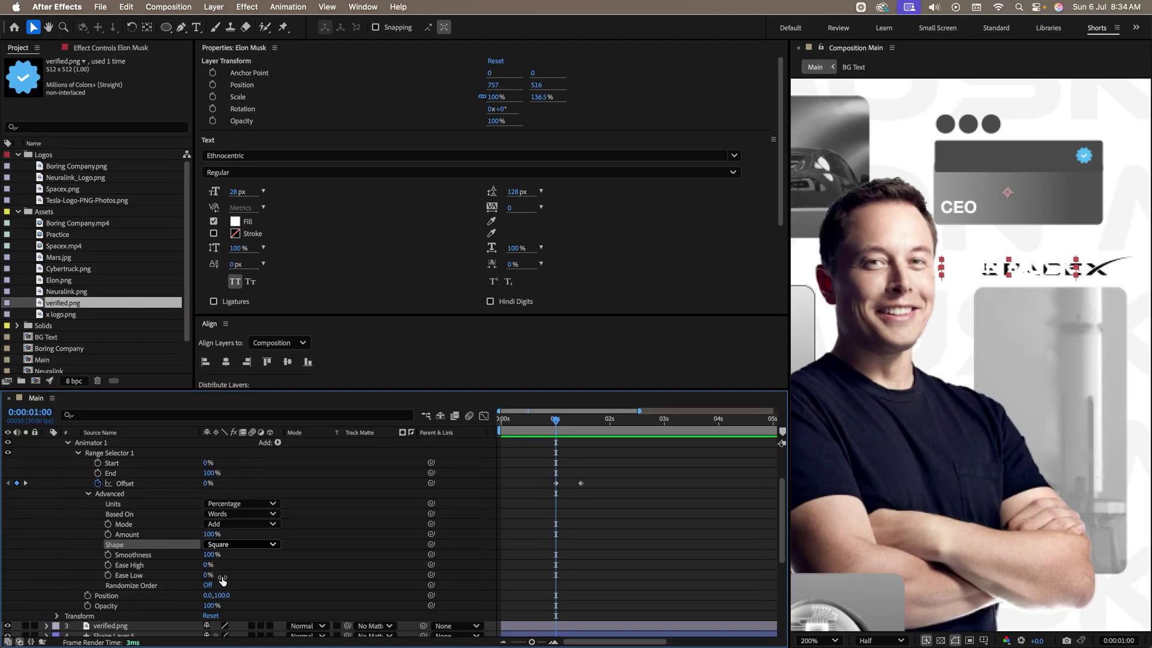
pyautogui.moveTo(210, 606); pyautogui.dragTo(150, 606)
pyautogui.moveTo(555, 421); pyautogui.dragTo(548, 421)
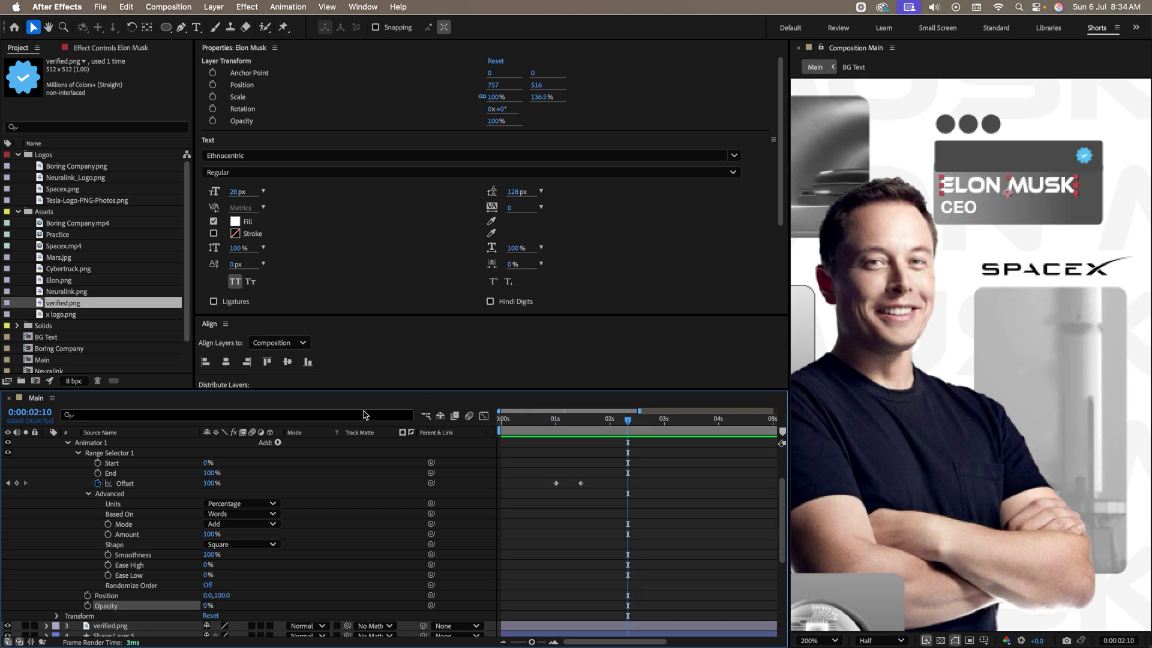
# Add a text animator with the Opacity property to the CEO text layer
pyautogui.scroll(-2, 129, 555)
pyautogui.scroll(5, 119, 516)
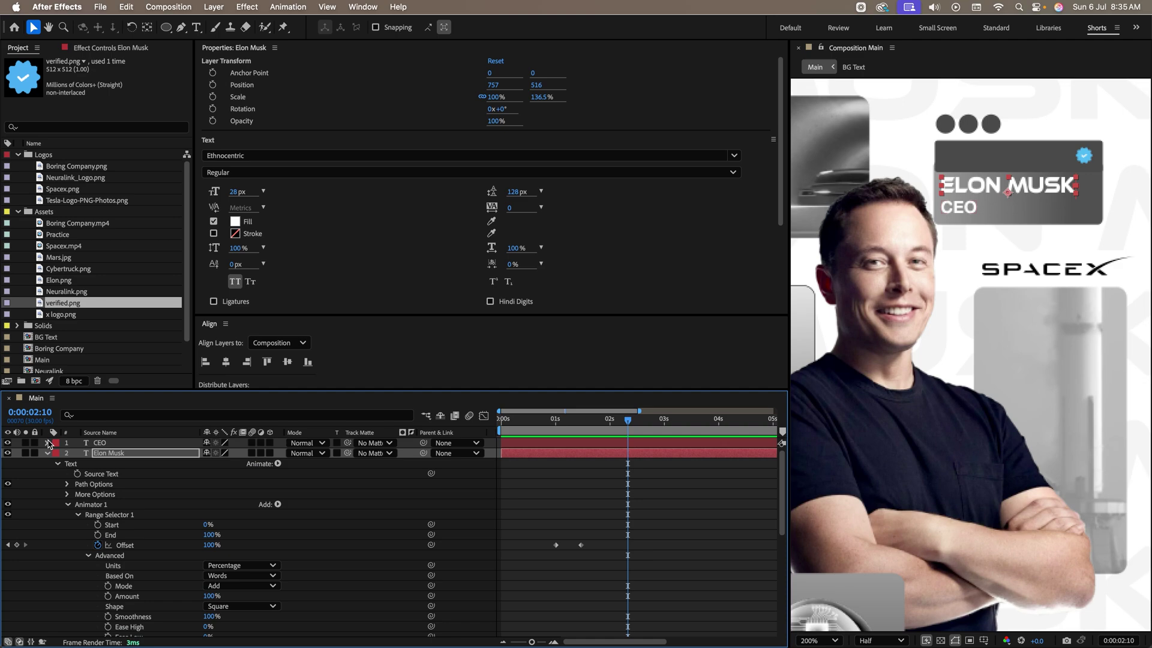
pyautogui.click(48, 444)
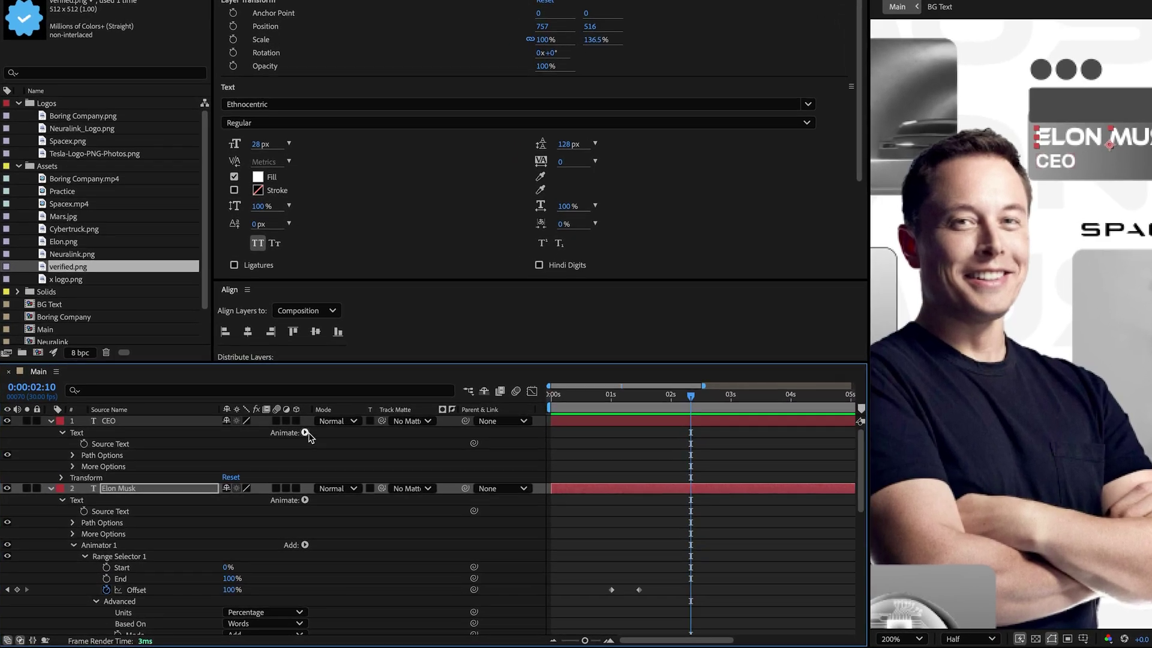
pyautogui.click(277, 453)
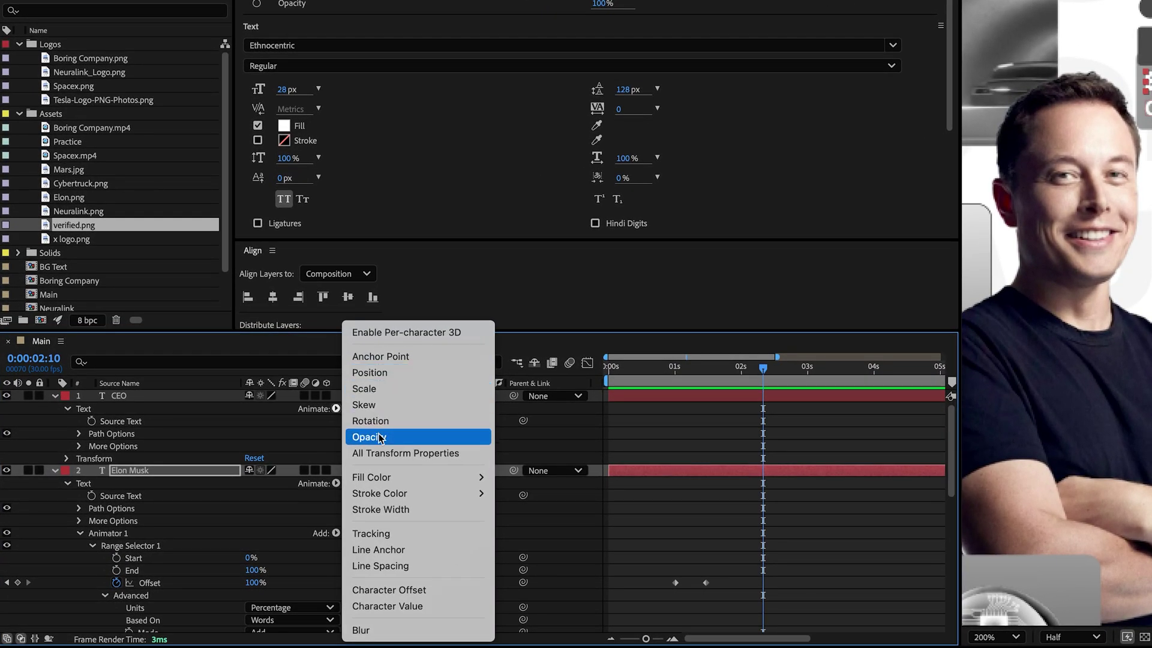
pyautogui.click(379, 438)
# Keyframe the CEO range selector's offset from 0% at 0:00:01:06 to 100% at 0:00:01:24, and set its animator's opacity to 0%
pyautogui.click(685, 376)
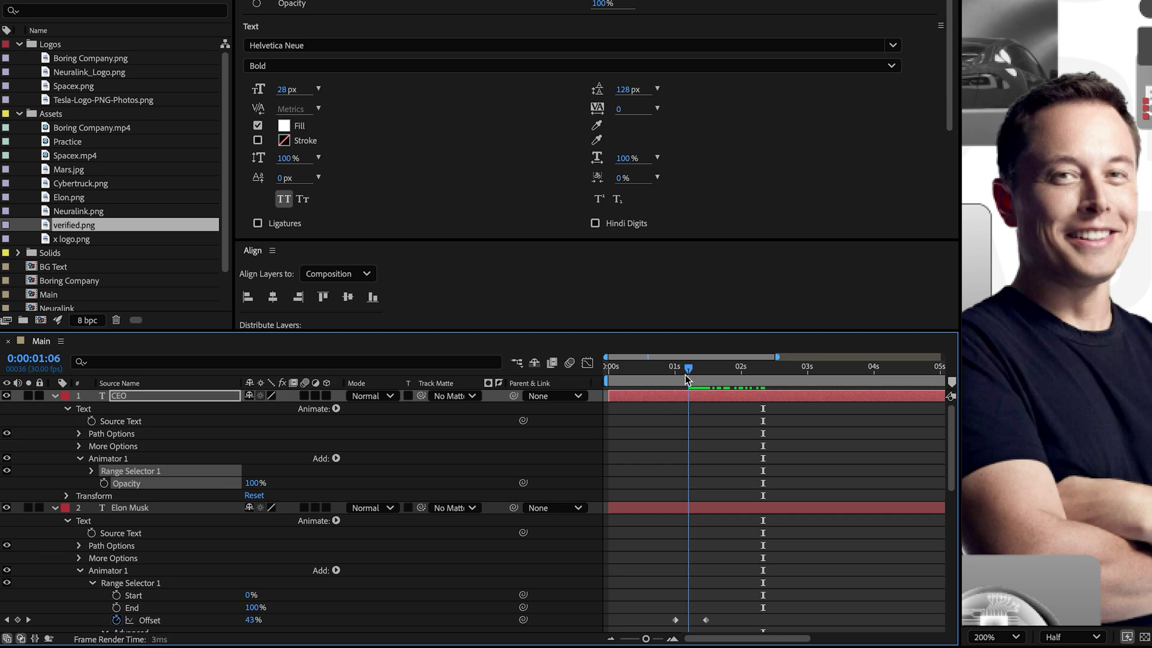
pyautogui.moveTo(684, 375); pyautogui.dragTo(687, 377)
pyautogui.click(80, 459)
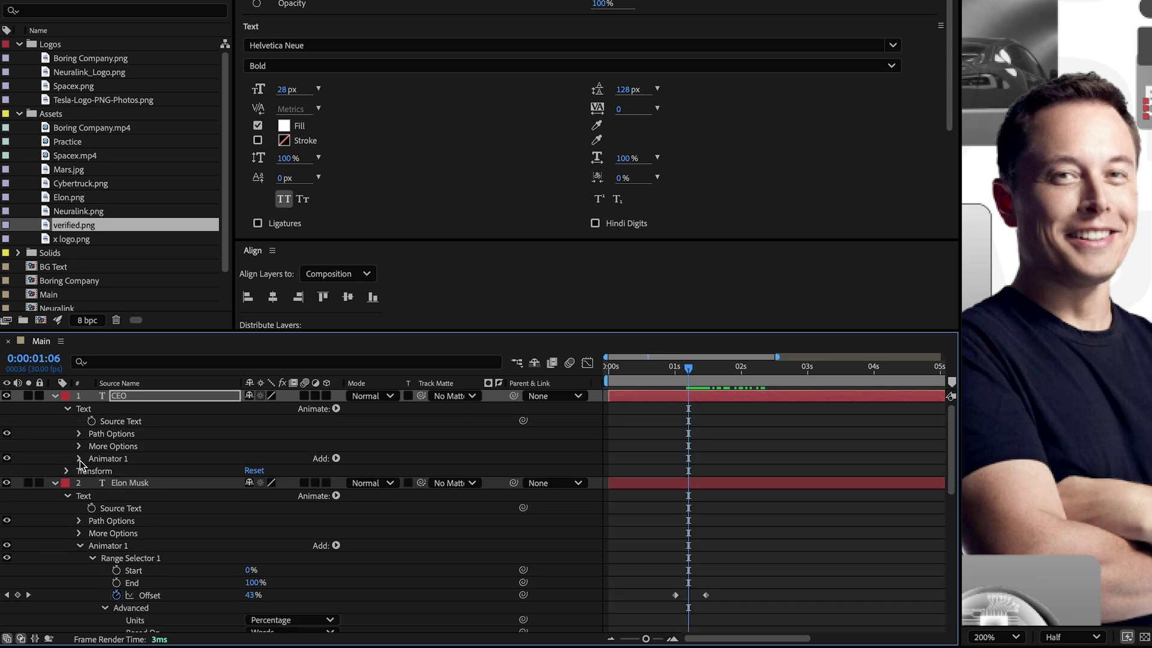
pyautogui.click(79, 460)
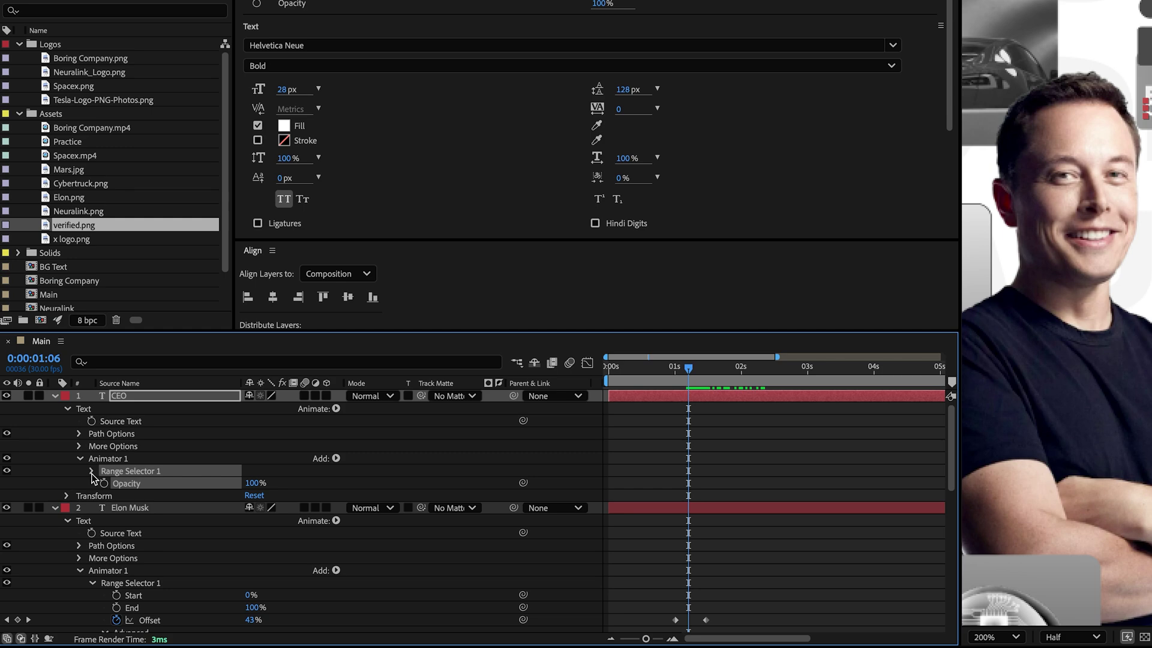
pyautogui.click(92, 472)
pyautogui.click(117, 508)
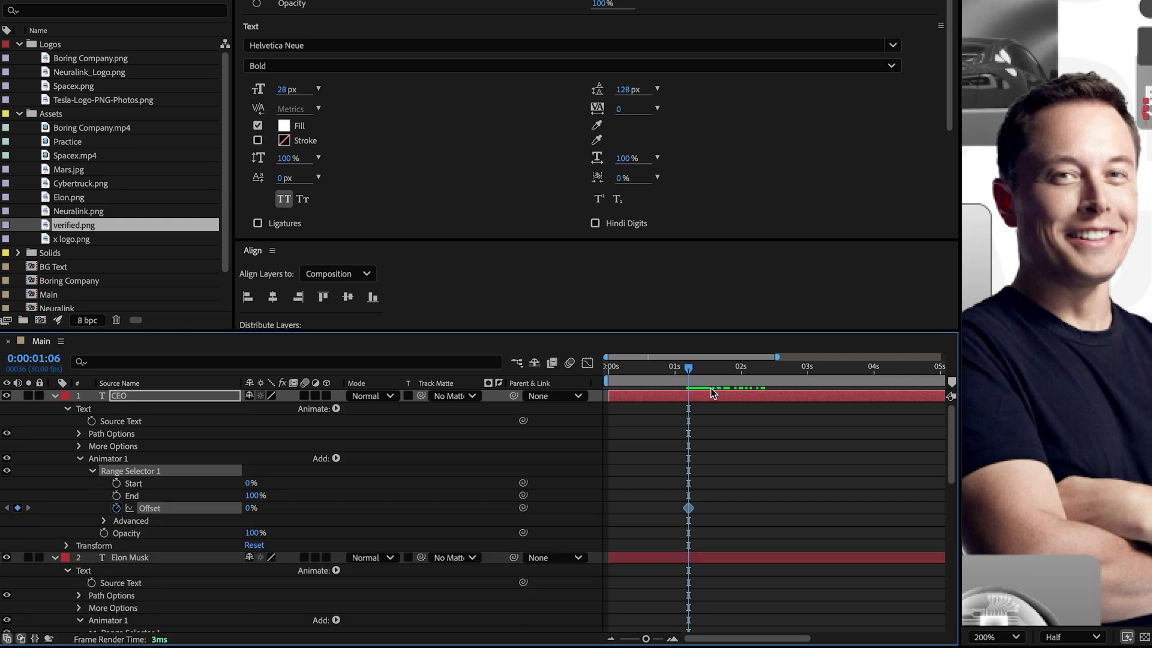
pyautogui.moveTo(689, 369); pyautogui.dragTo(728, 379)
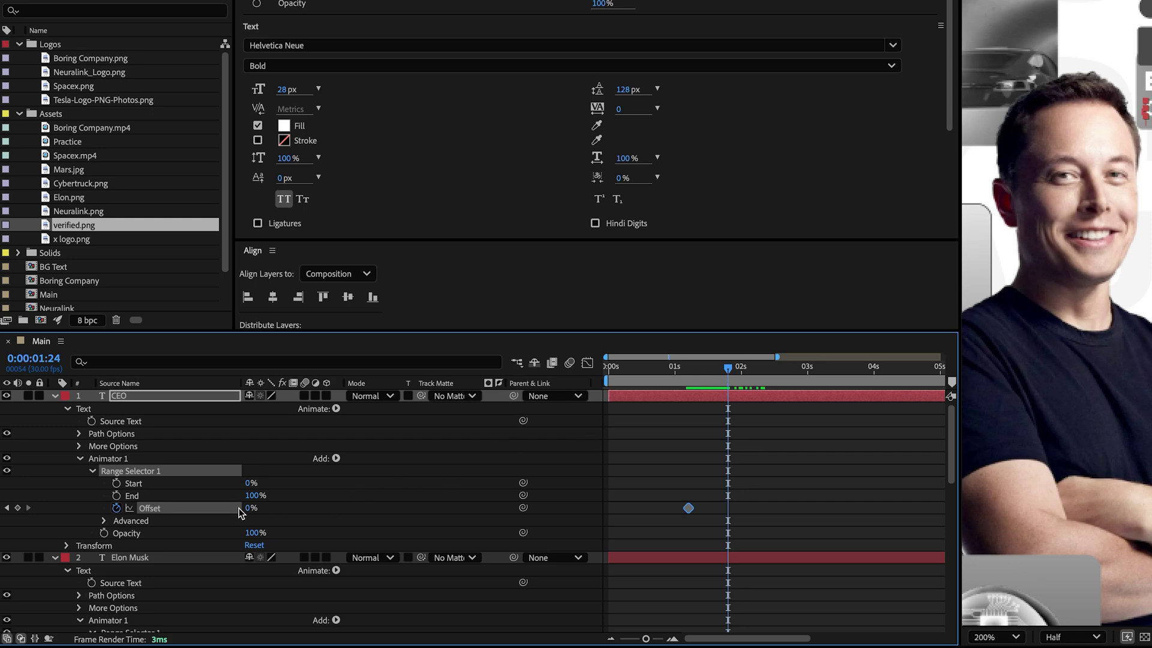
pyautogui.moveTo(247, 513); pyautogui.dragTo(447, 508)
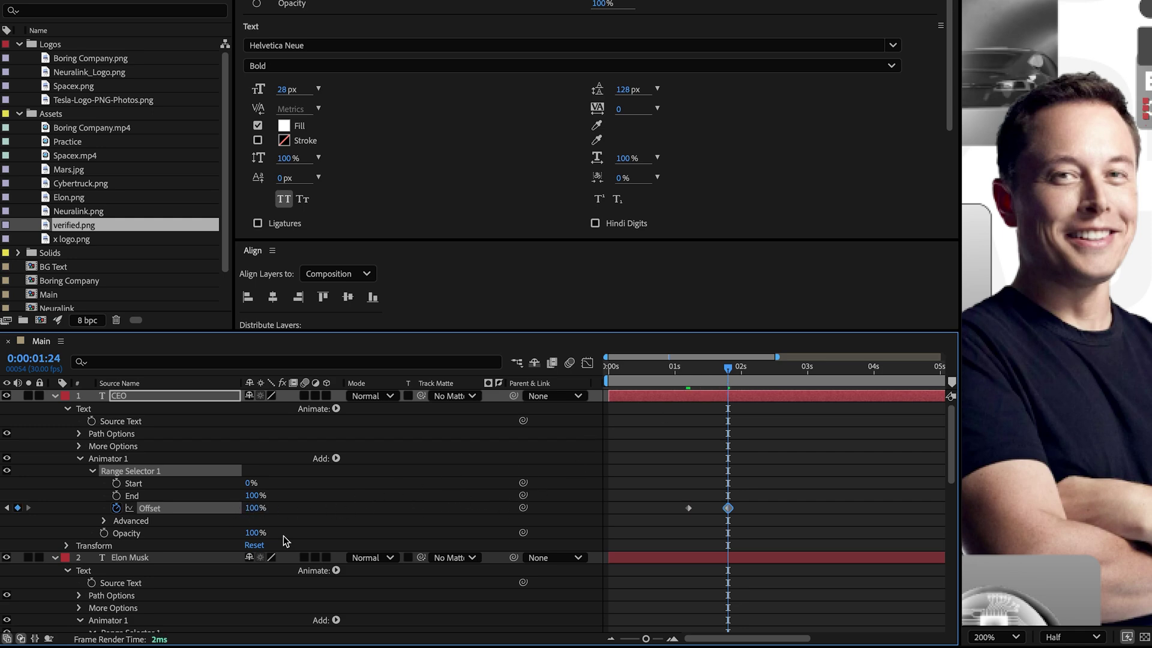
pyautogui.moveTo(250, 534); pyautogui.dragTo(149, 534)
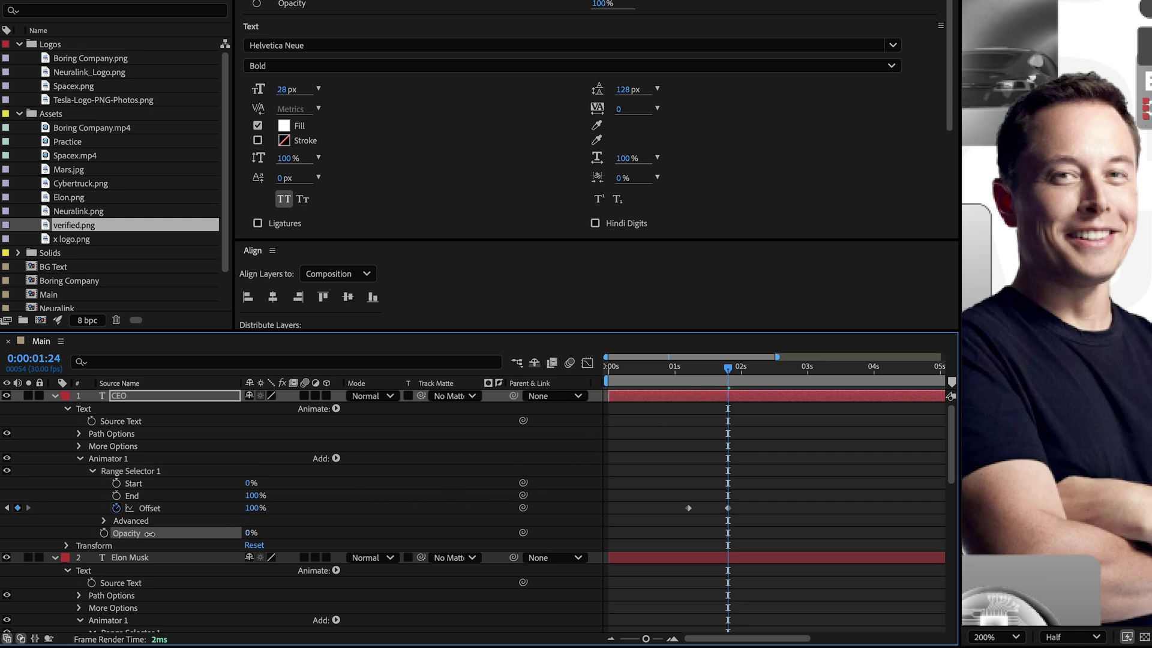
# Turn on Randomize Order in the CEO text's range selector and preview the text reveal
pyautogui.click(104, 521)
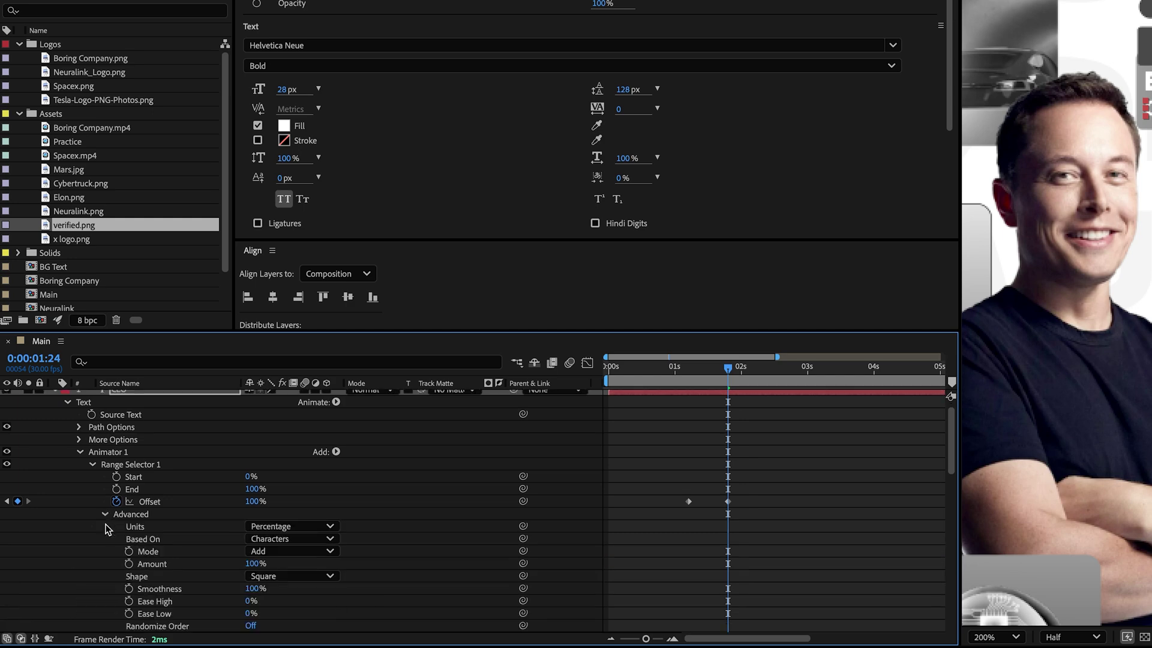
pyautogui.scroll(-1, 167, 623)
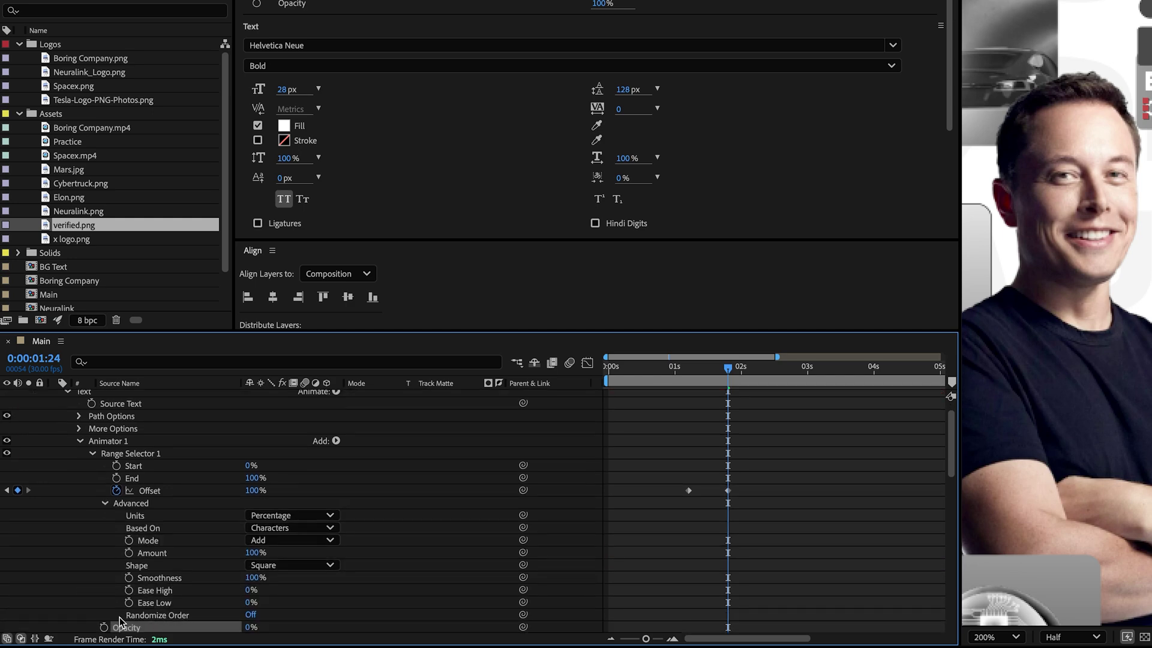
pyautogui.click(250, 616)
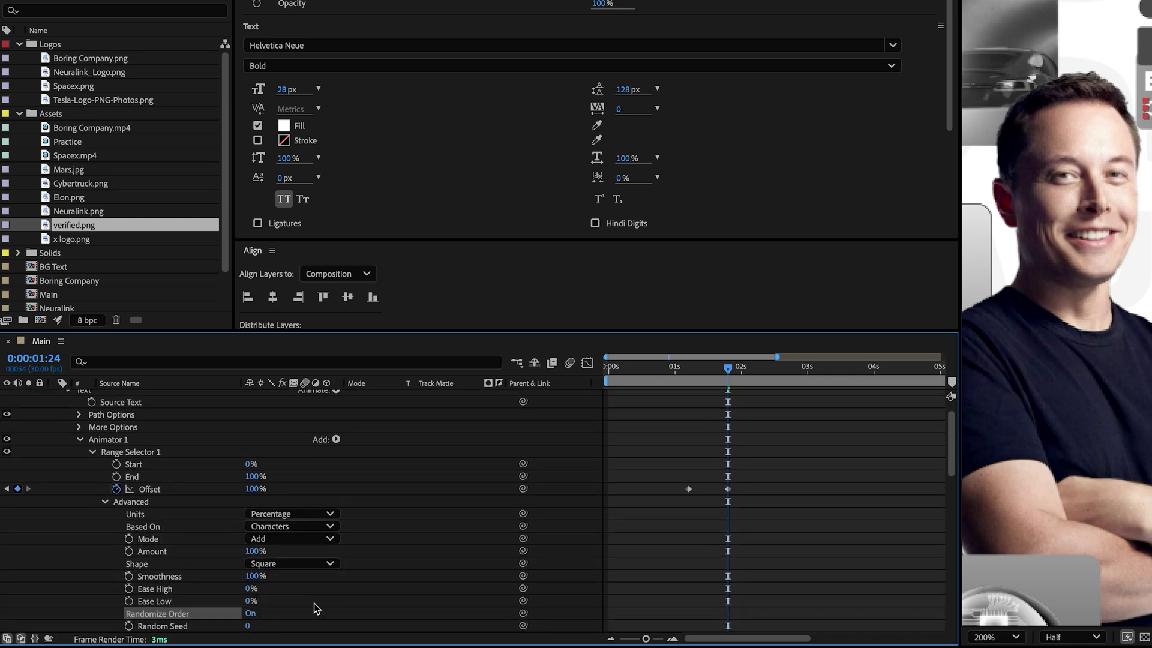
pyautogui.click(669, 369)
pyautogui.press('space')
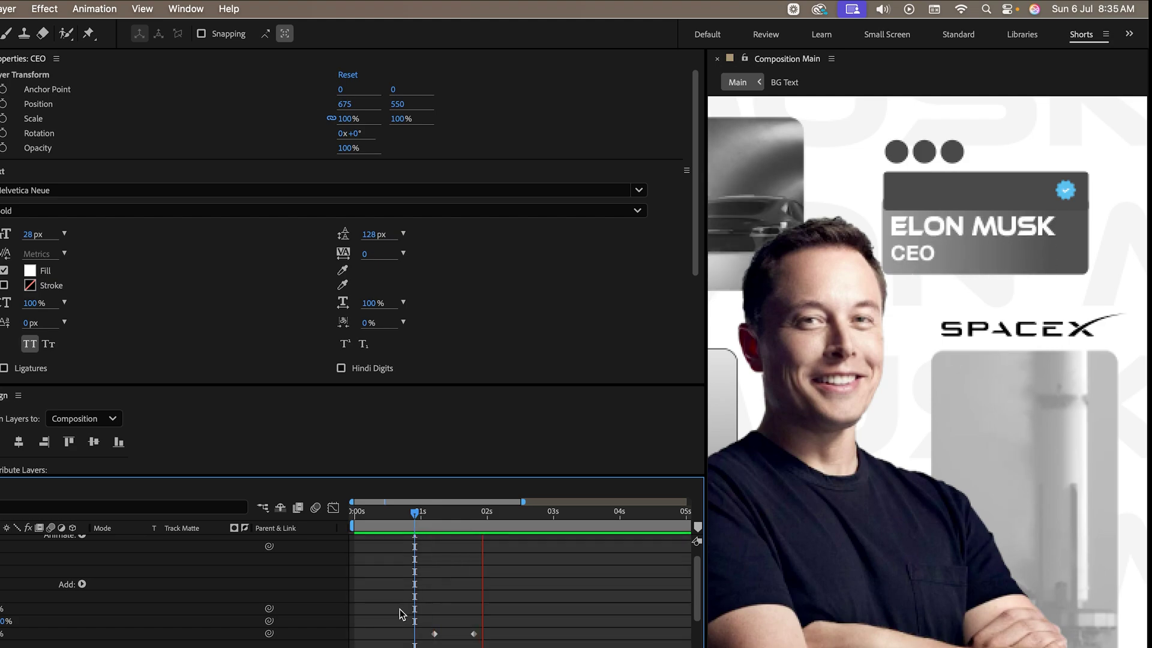
pyautogui.press('space')
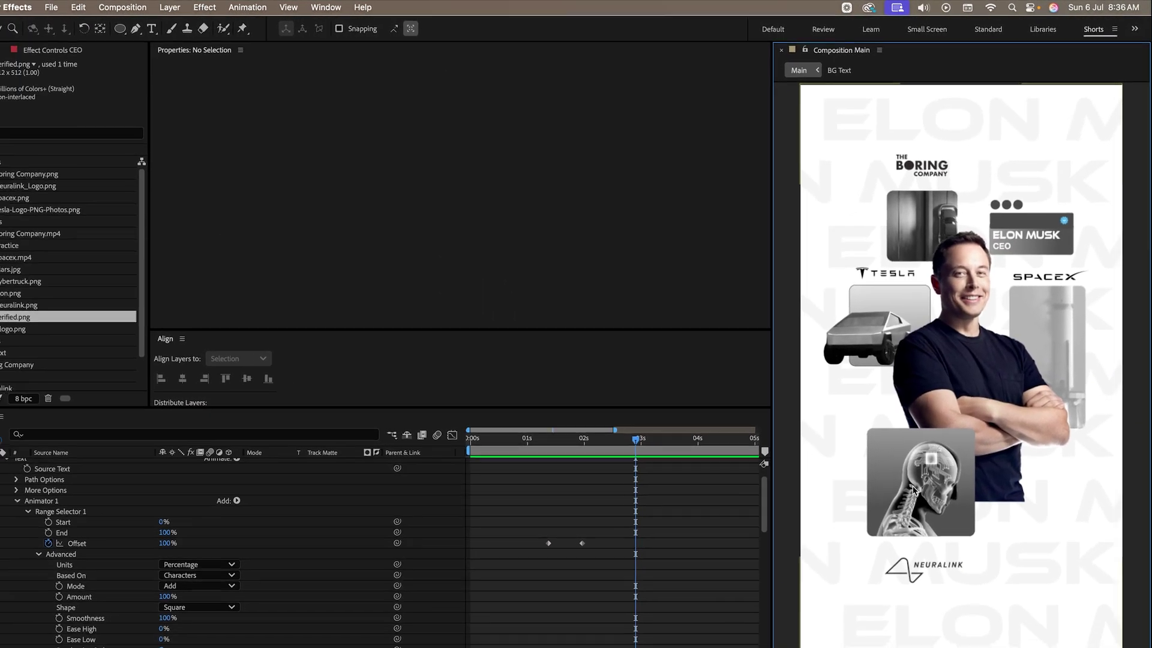
# Collapse the expanded properties of all layers in the Main composition's timeline, leaving no layer selected
pyautogui.press('super+a')
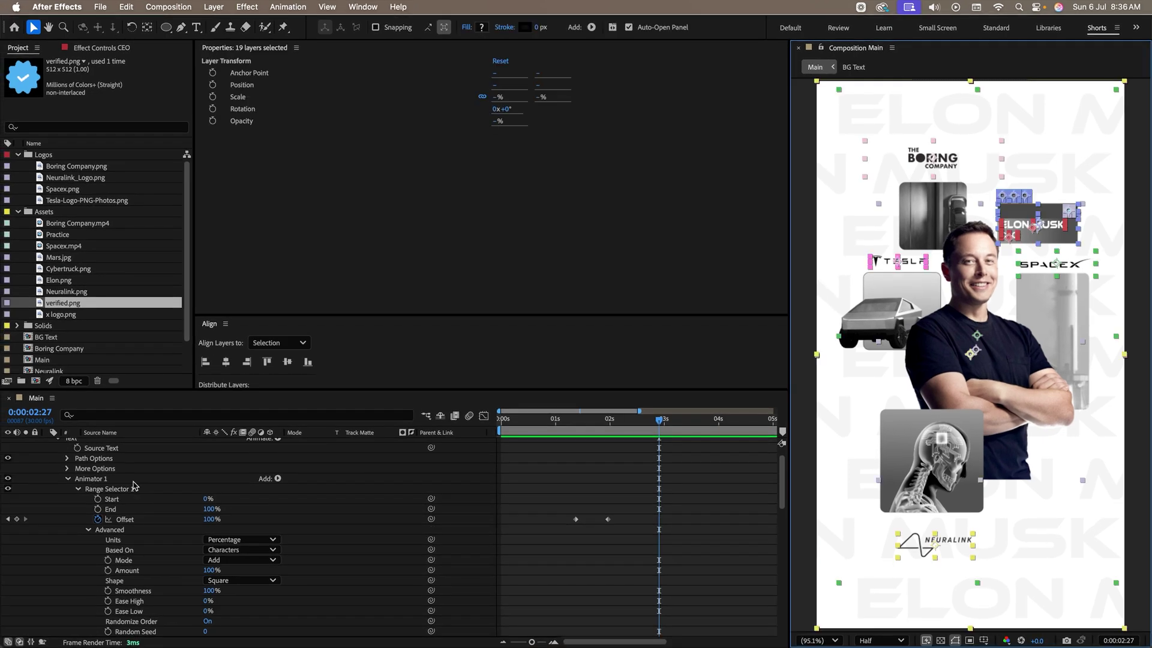
pyautogui.press('u')
pyautogui.press('u')
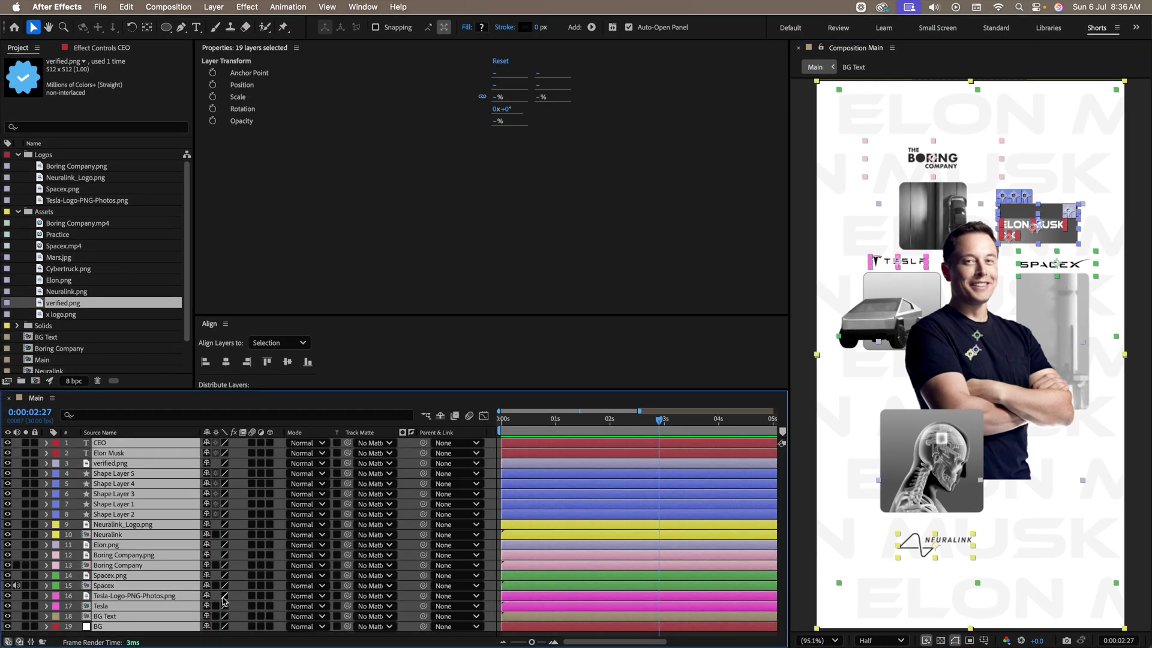
pyautogui.click(223, 635)
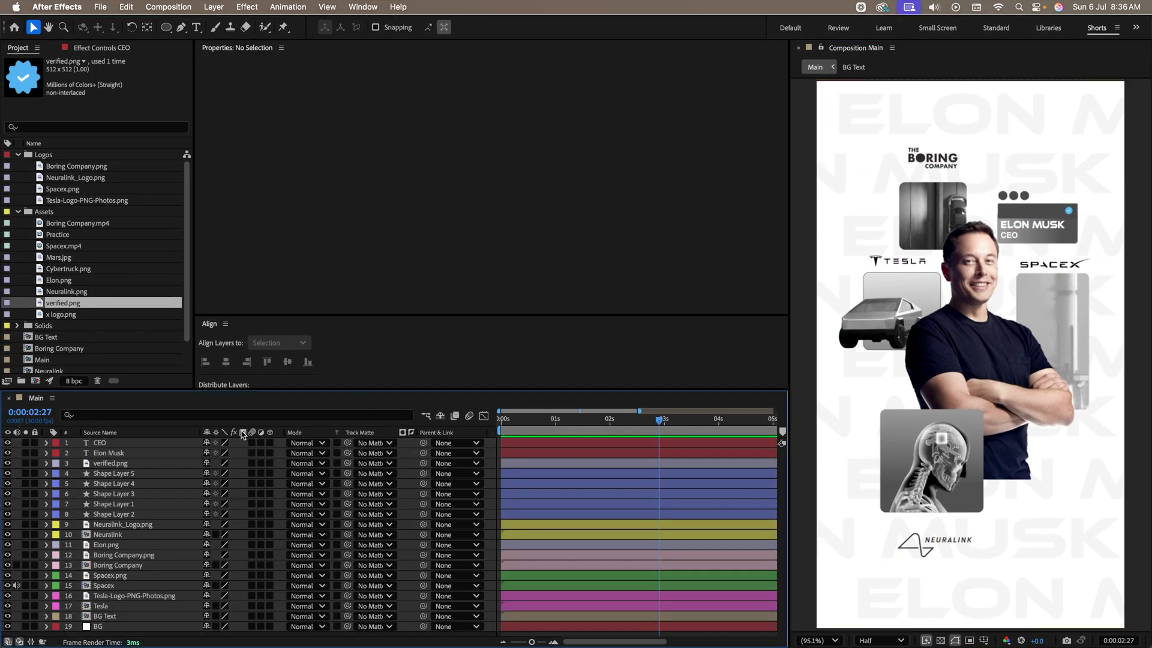
# Pre-compose the eight name card layers, from CEO through Shape Layer 2, as "Name Tag"
pyautogui.click(163, 444)
pyautogui.keyDown('shift'); pyautogui.click(119, 515); pyautogui.keyUp('shift')
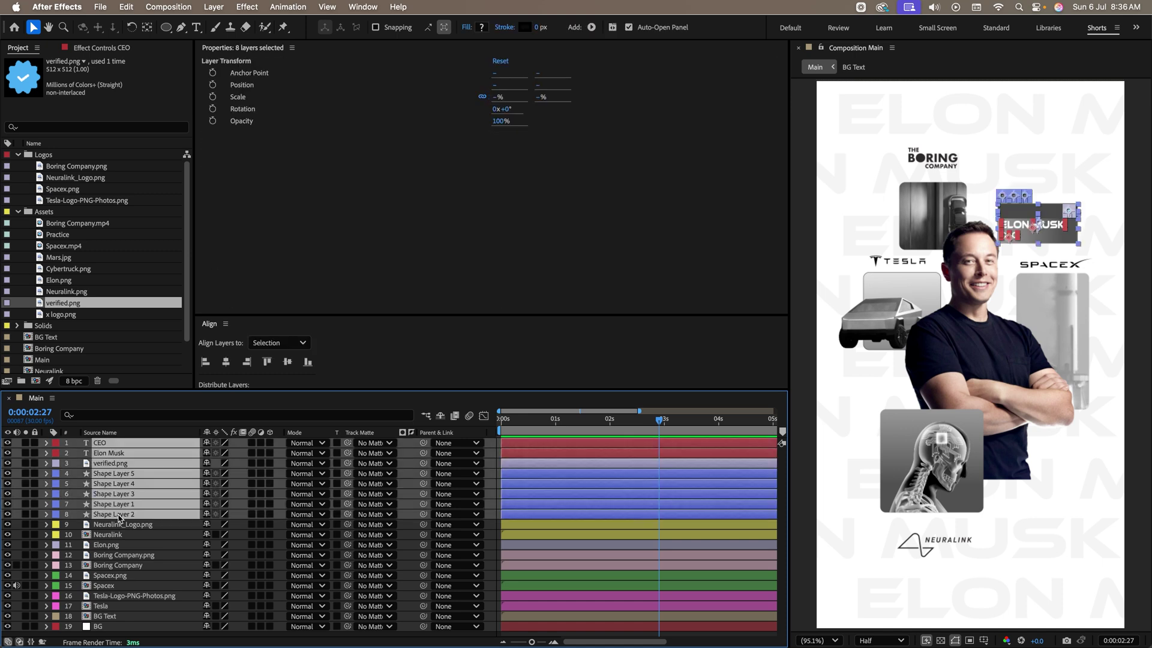
pyautogui.press('super+shift+c')
pyautogui.write('Name Tag')
pyautogui.press('Return')
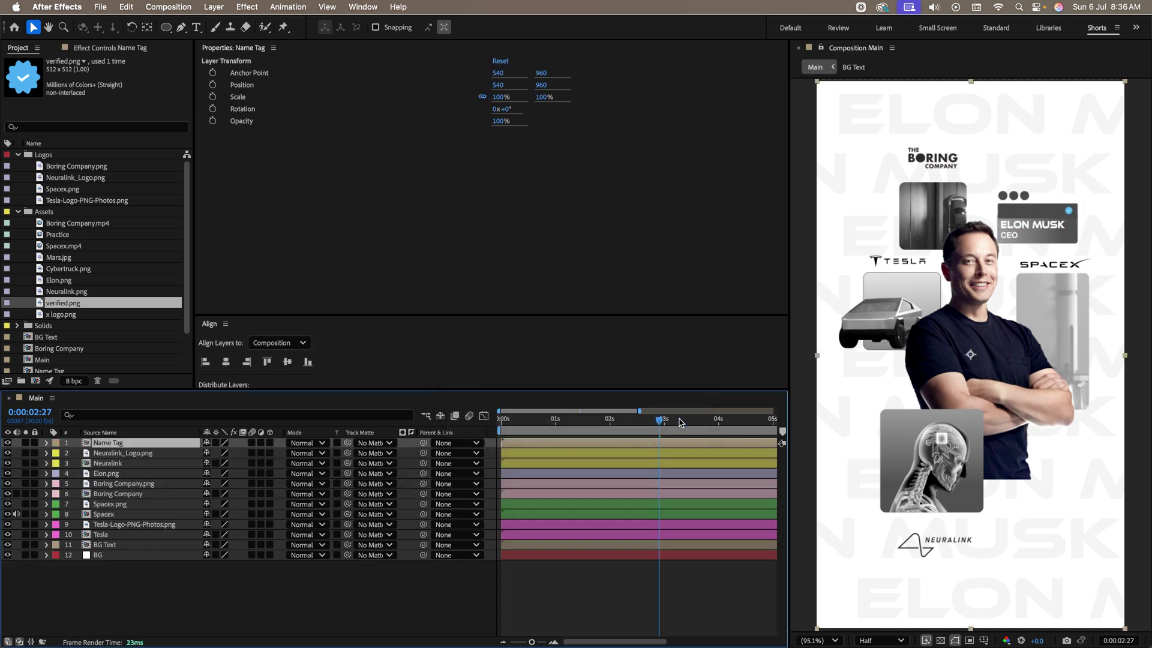
# Add a new camera layer to the Main composition
pyautogui.click(171, 615)
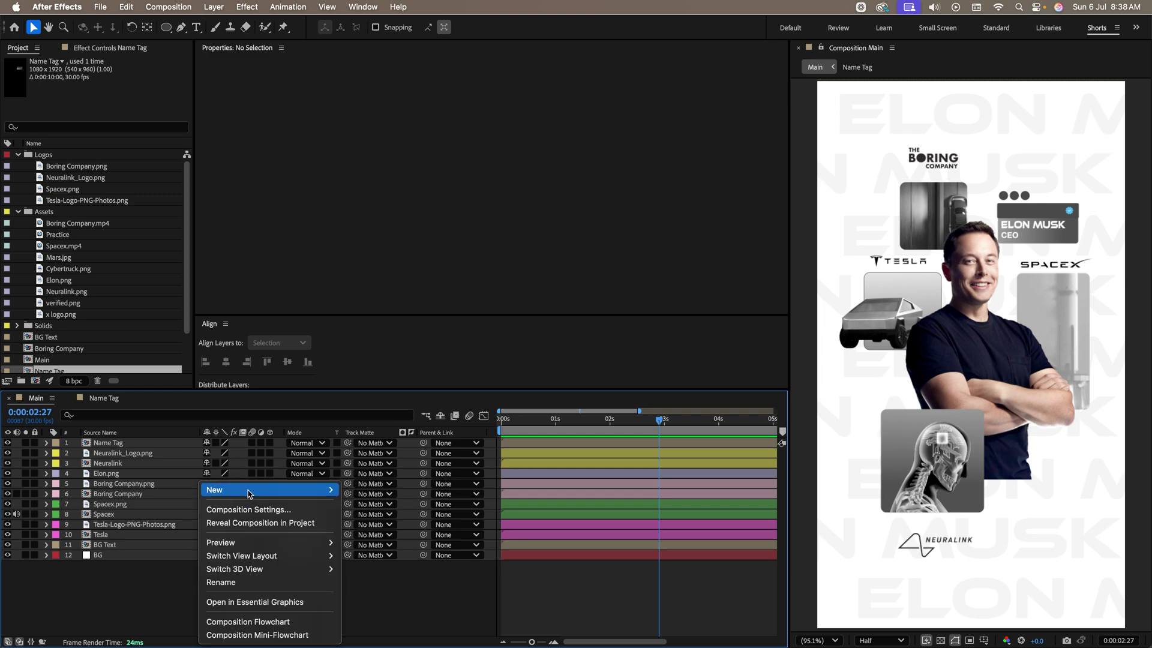
pyautogui.moveTo(316, 492)
pyautogui.click(369, 549)
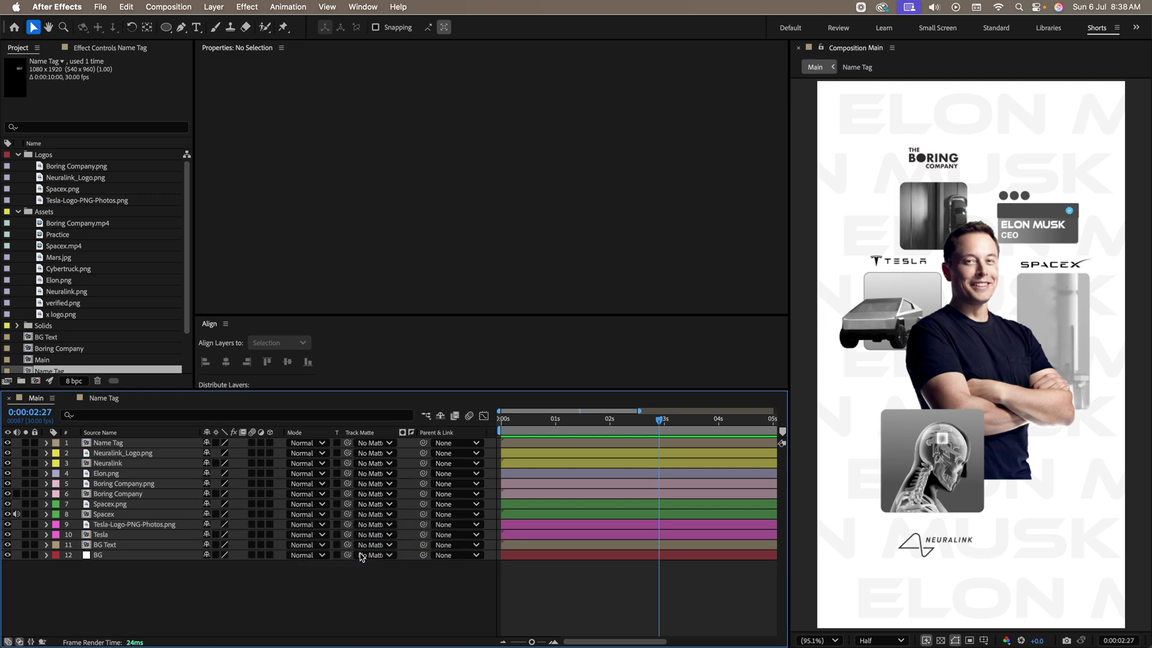
pyautogui.click(761, 455)
# Create a null object layer and rename it "Controller"
pyautogui.rightClick(206, 484)
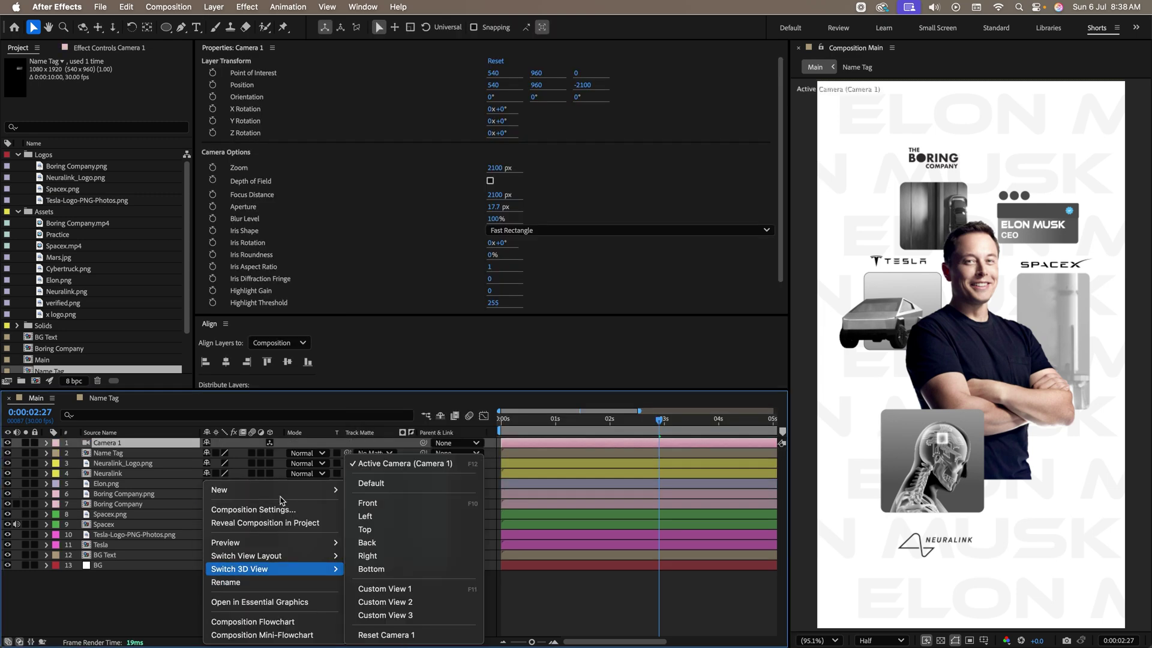
pyautogui.moveTo(284, 494)
pyautogui.click(372, 562)
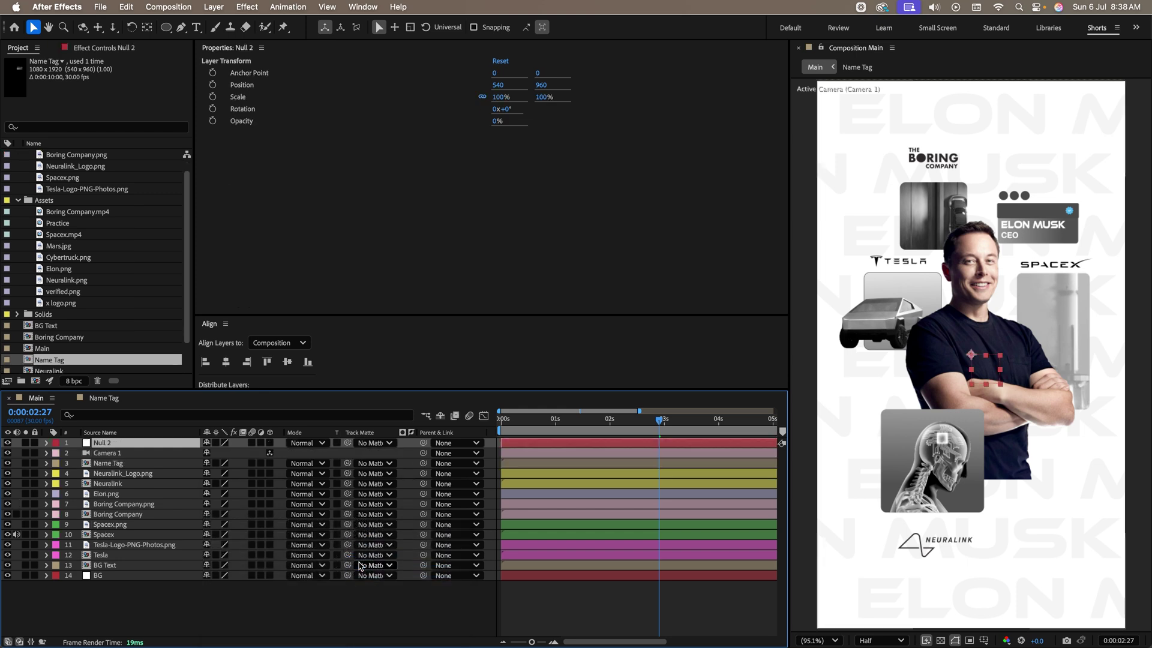
pyautogui.press('Return')
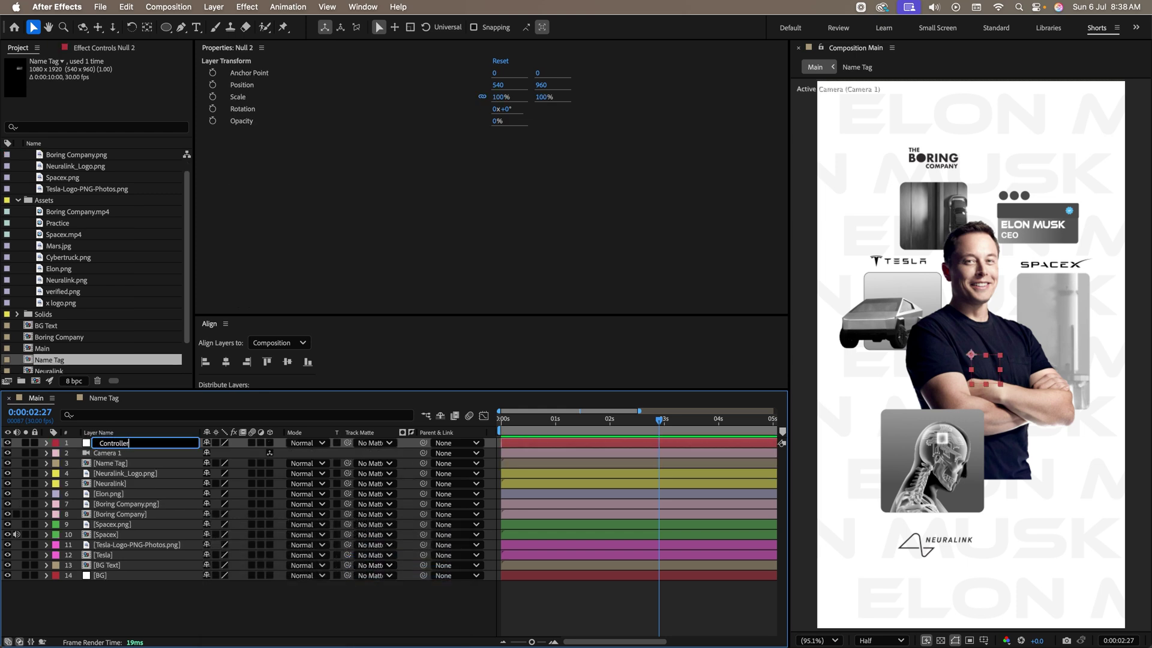
pyautogui.press('Return')
# Parent Camera 1 to the Controller null, and make Controller and the layers from Name Tag through Tesla 3D
pyautogui.moveTo(423, 453); pyautogui.dragTo(144, 447)
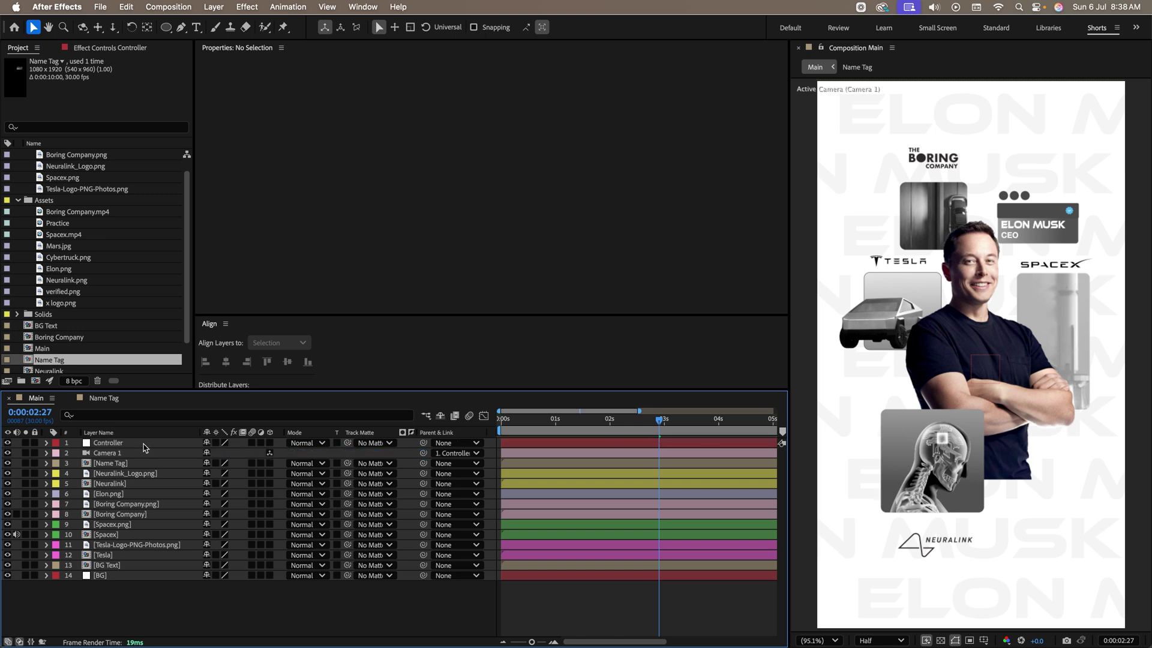
pyautogui.click(269, 443)
pyautogui.click(269, 463)
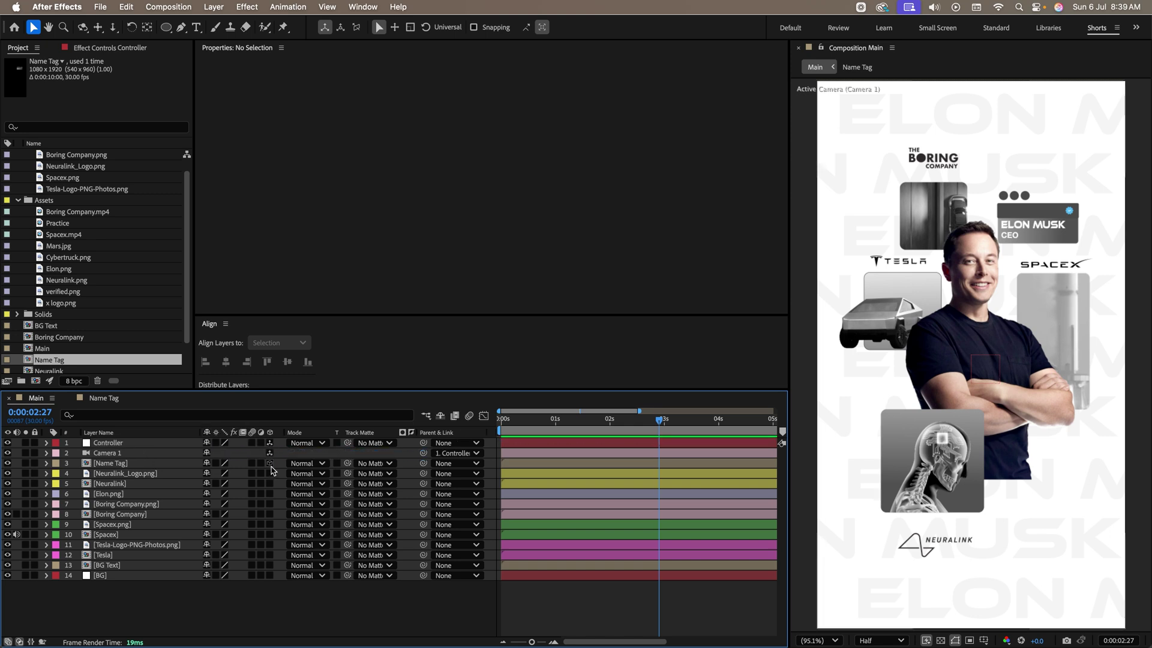
pyautogui.moveTo(270, 469); pyautogui.dragTo(268, 553)
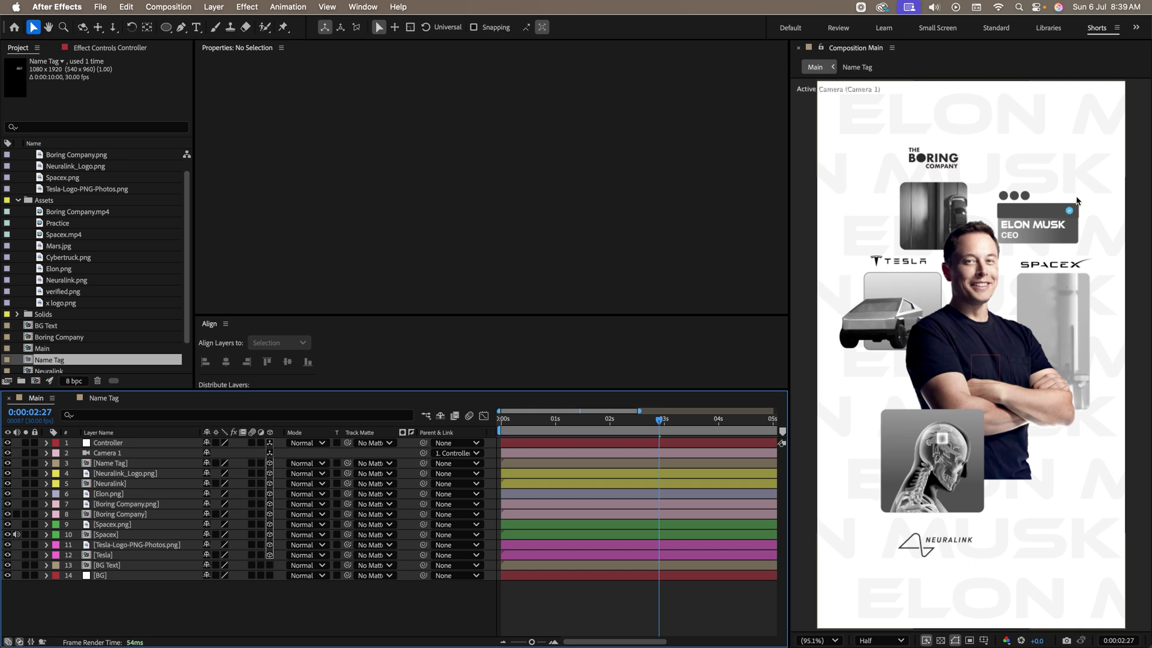
# Place x logo.png in the composition at 3% scale, and scrub the opening of Elon Musk Render.mp4 in QuickTime Player for reference
pyautogui.click(72, 305)
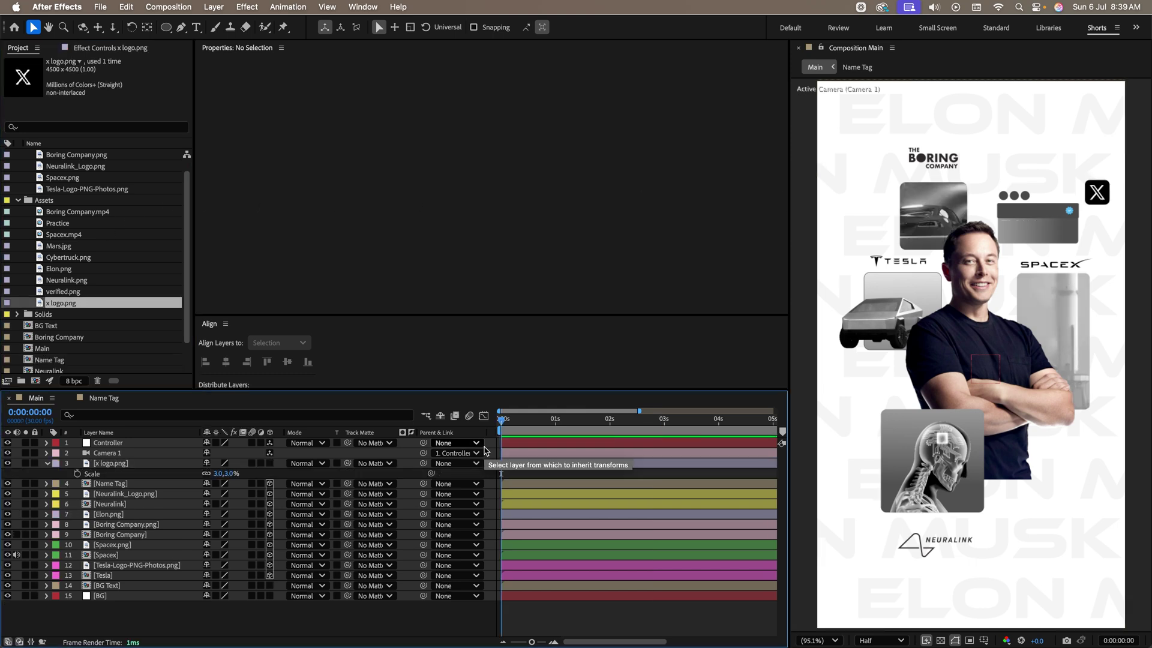
pyautogui.press('super+Tab')
pyautogui.moveTo(163, 471)
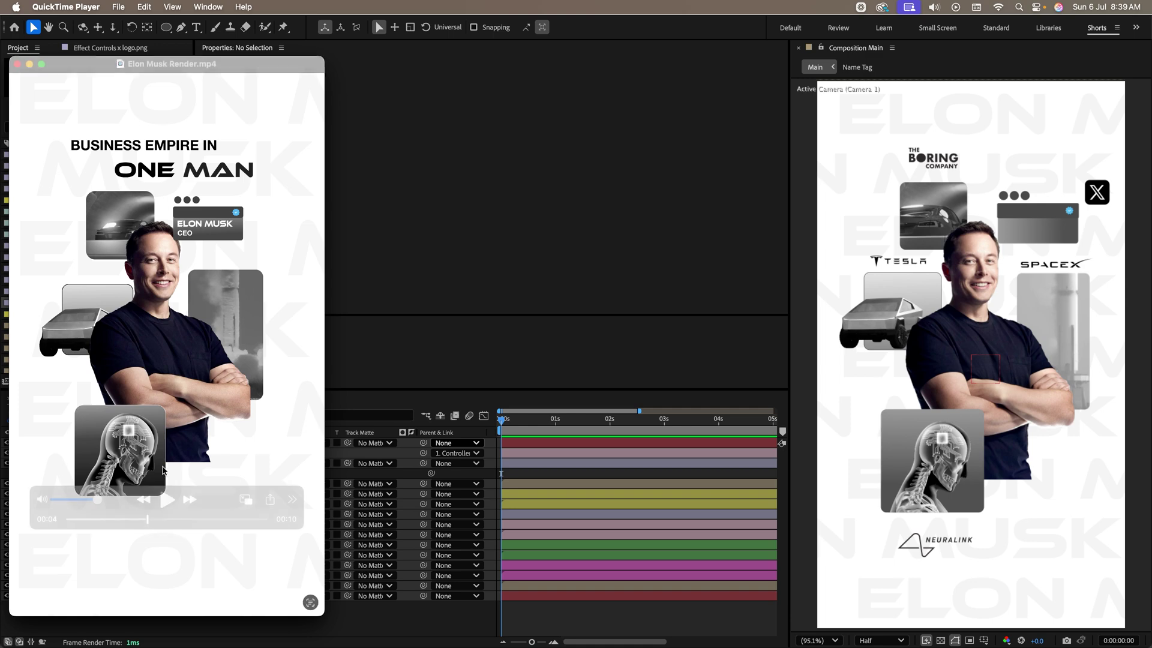
pyautogui.click(66, 519)
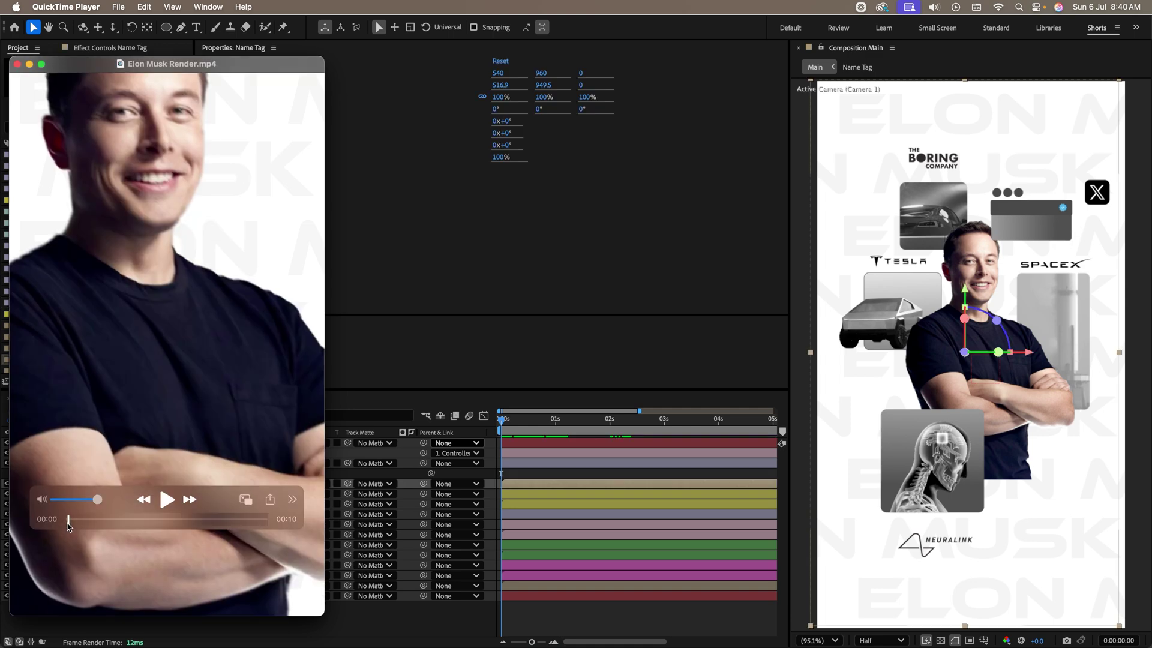
pyautogui.moveTo(68, 526); pyautogui.dragTo(106, 524)
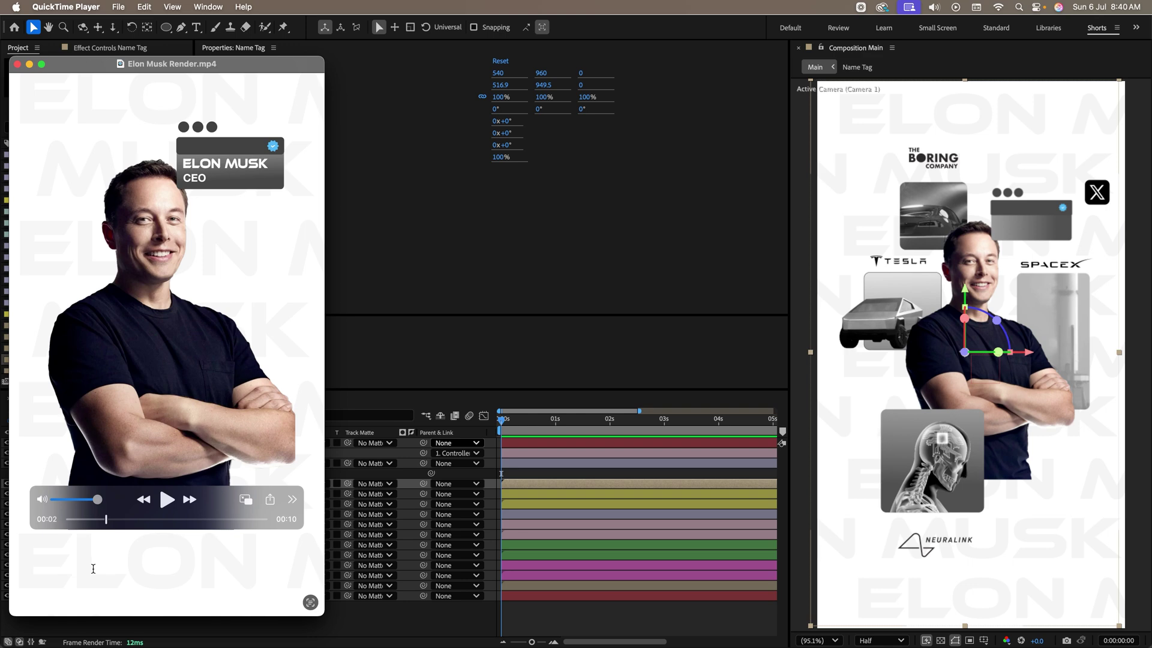
# Back in After Effects, hide the logo and company card layers, keeping only Elon.png, Name Tag and the background layers shown
pyautogui.click(3, 530)
pyautogui.moveTo(7, 575); pyautogui.dragTo(7, 463)
pyautogui.click(7, 514)
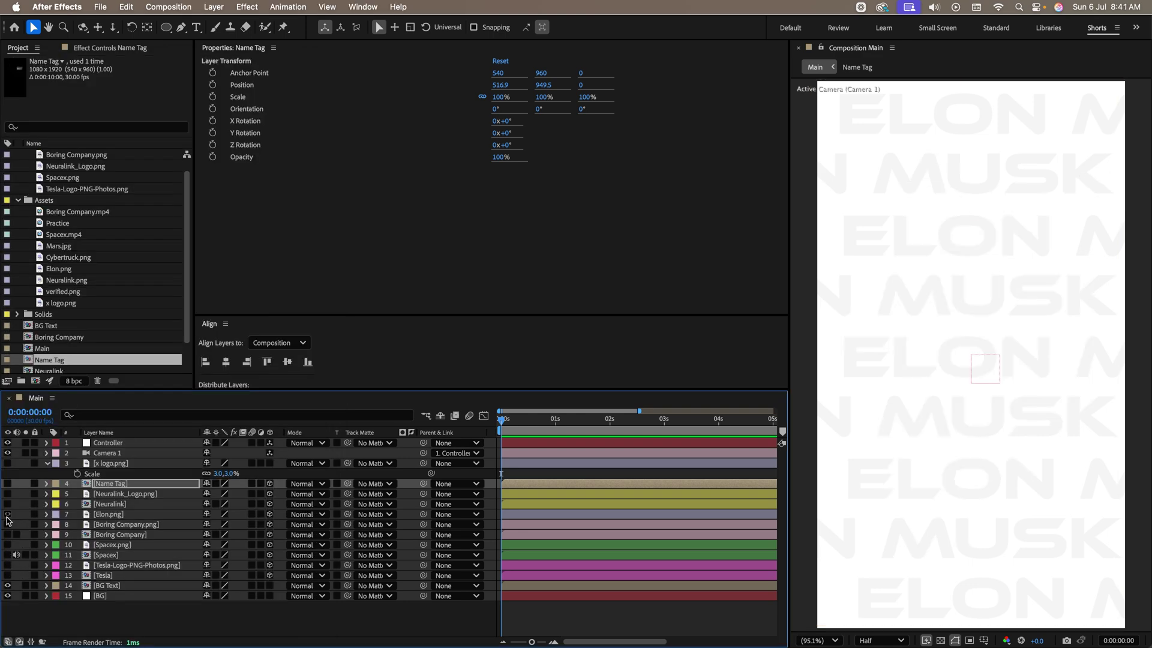
pyautogui.click(7, 514)
pyautogui.click(7, 483)
# Add a scale keyframe of 36% to the Controller null at 0:00:00:00
pyautogui.click(150, 444)
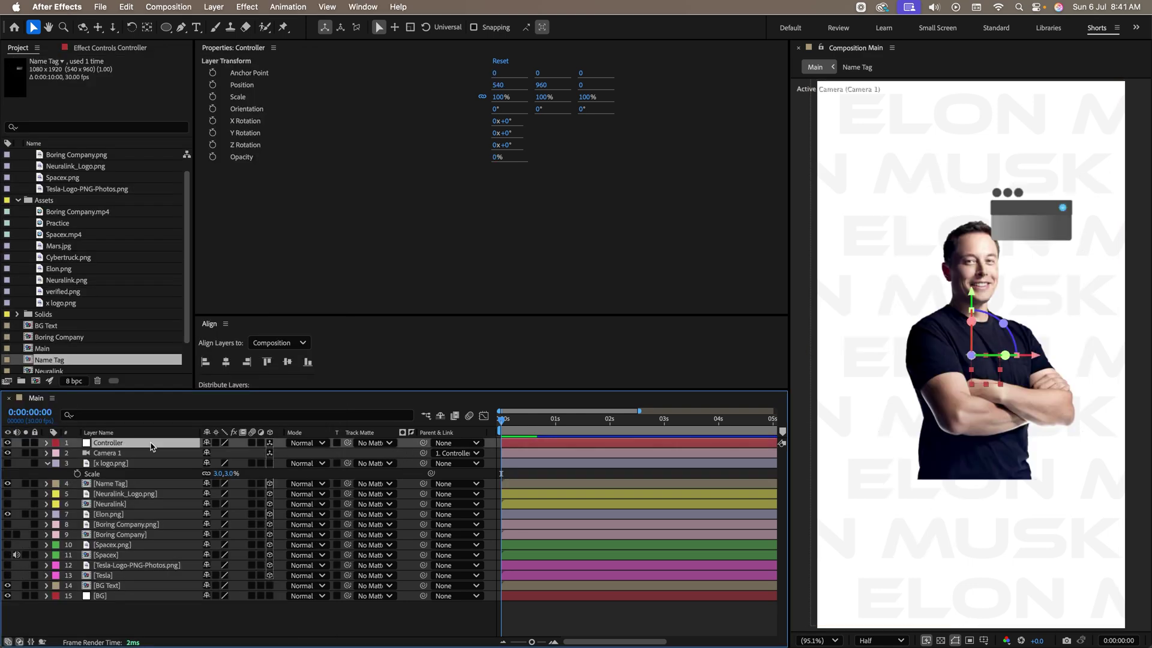
pyautogui.press('s')
pyautogui.click(78, 453)
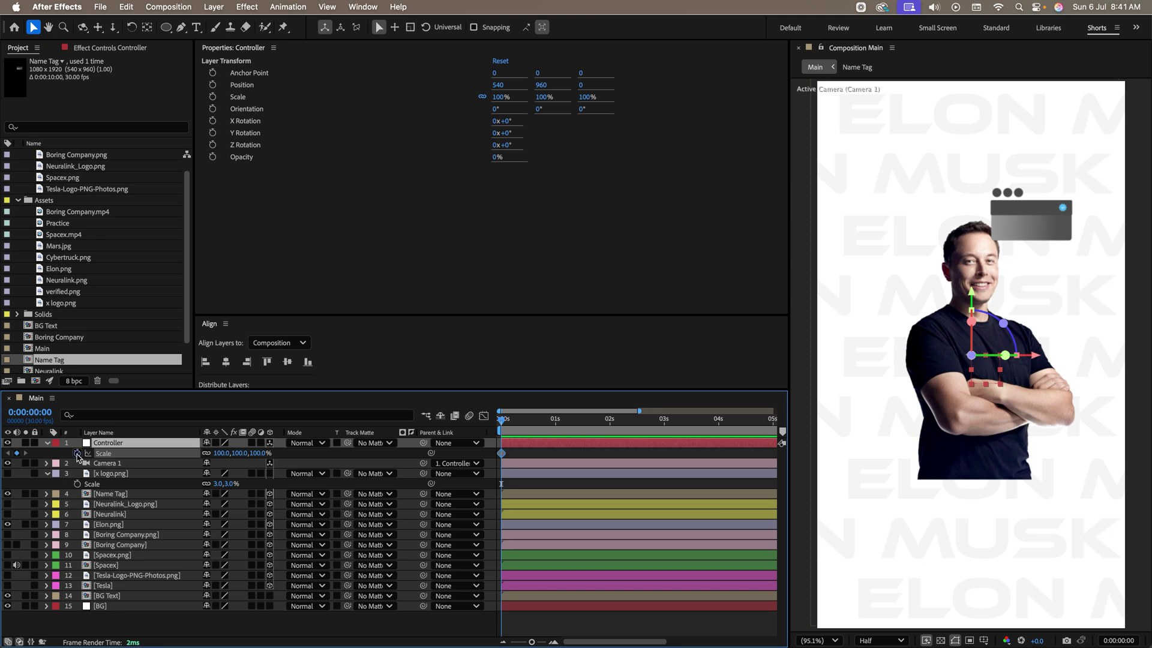
pyautogui.moveTo(240, 454); pyautogui.dragTo(201, 455)
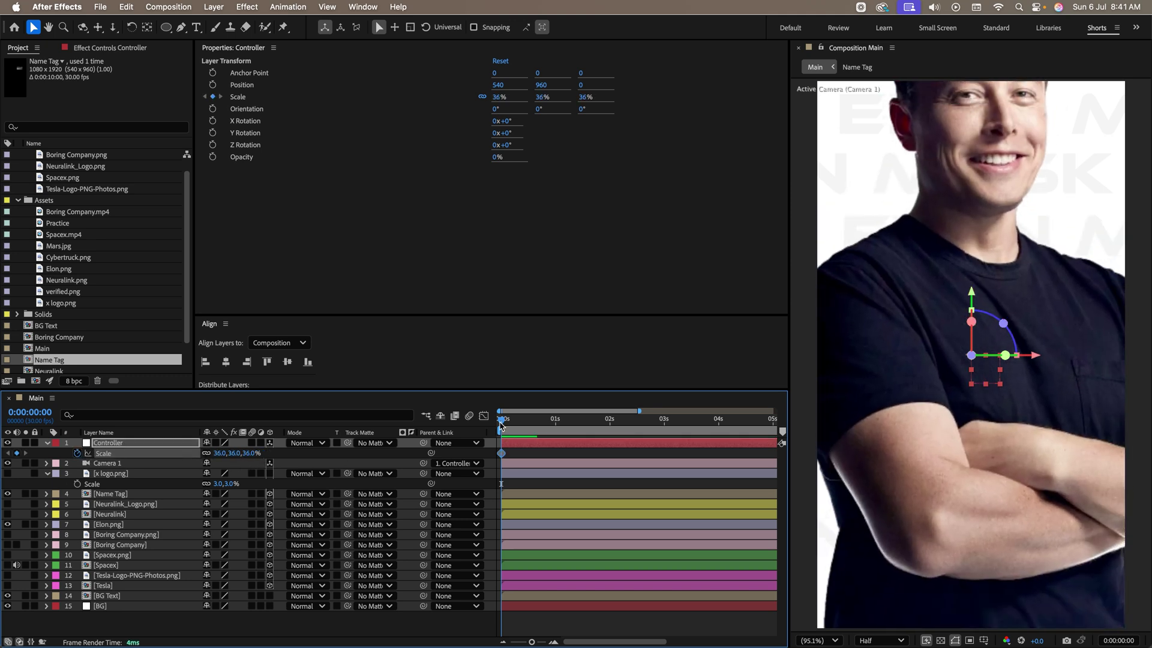
# Keyframe the Controller's scale to 82% at 0:00:01:20 and play back the camera zoom-out
pyautogui.press('space')
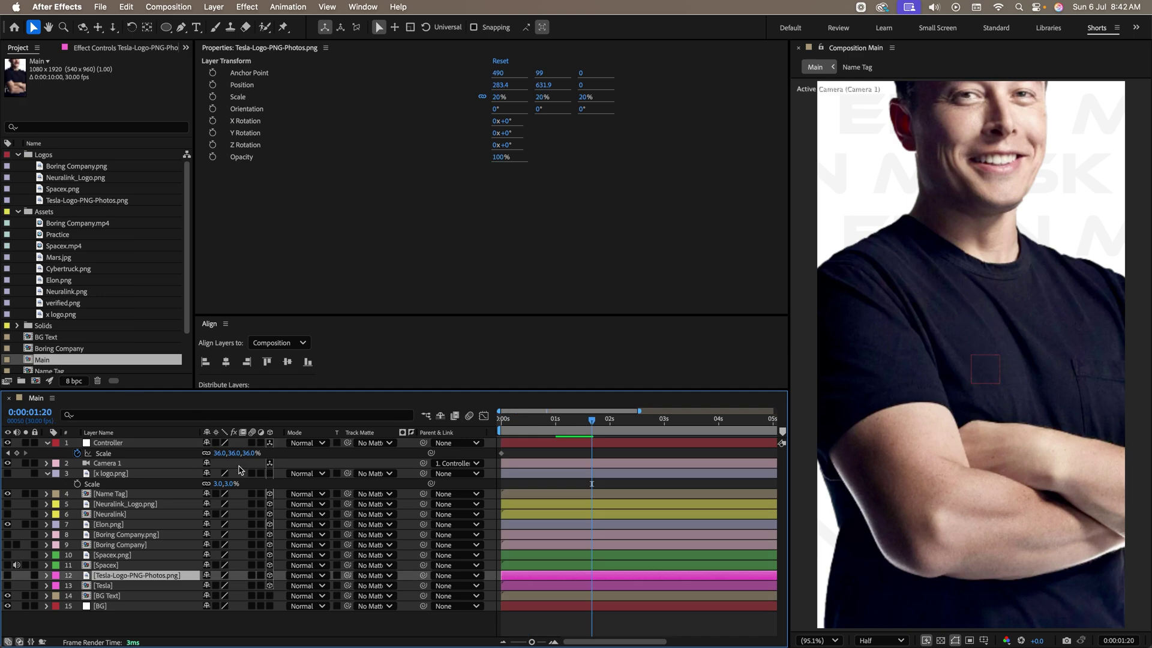
pyautogui.moveTo(235, 458); pyautogui.dragTo(268, 462)
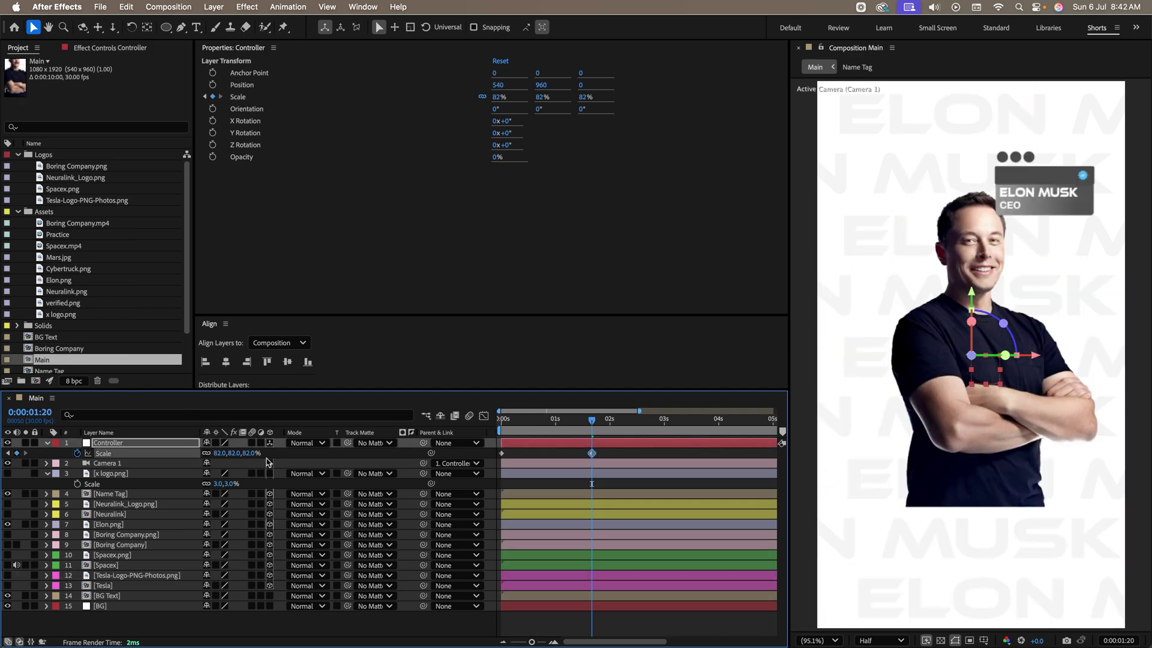
pyautogui.click(502, 420)
pyautogui.press('space')
pyautogui.moveTo(622, 420); pyautogui.dragTo(515, 447)
pyautogui.press('space')
pyautogui.press('space')
# Ease both Controller scale keyframes and reshape their speed graph so the zoom peaks early and slows down gradually
pyautogui.click(609, 454)
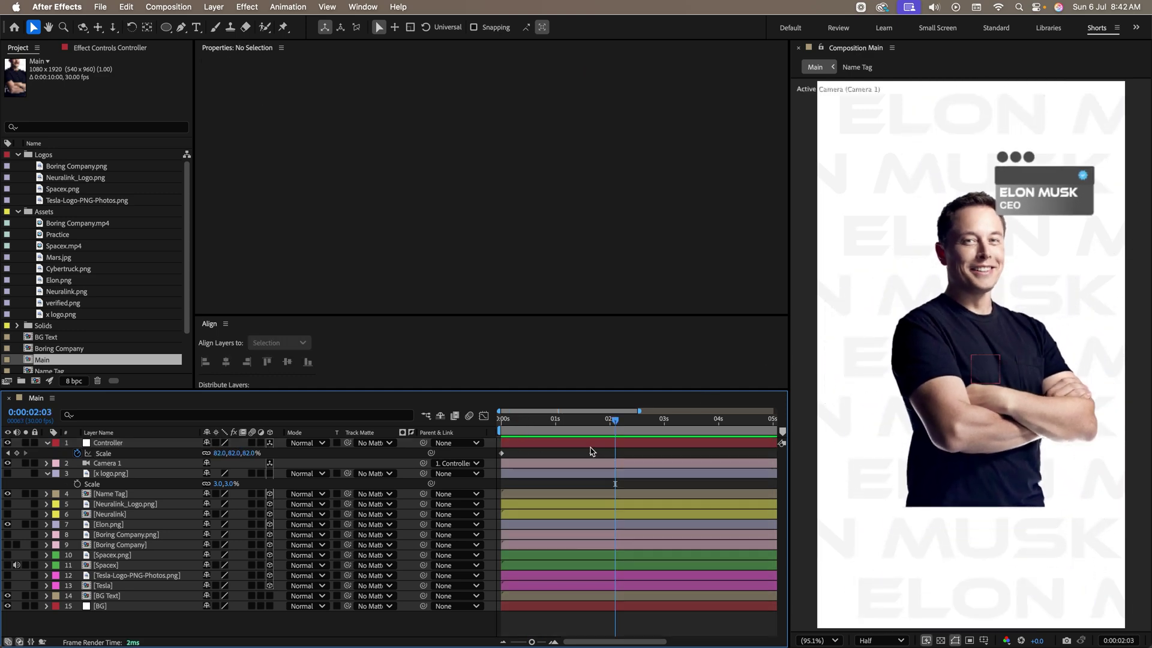
pyautogui.moveTo(596, 456); pyautogui.dragTo(472, 469)
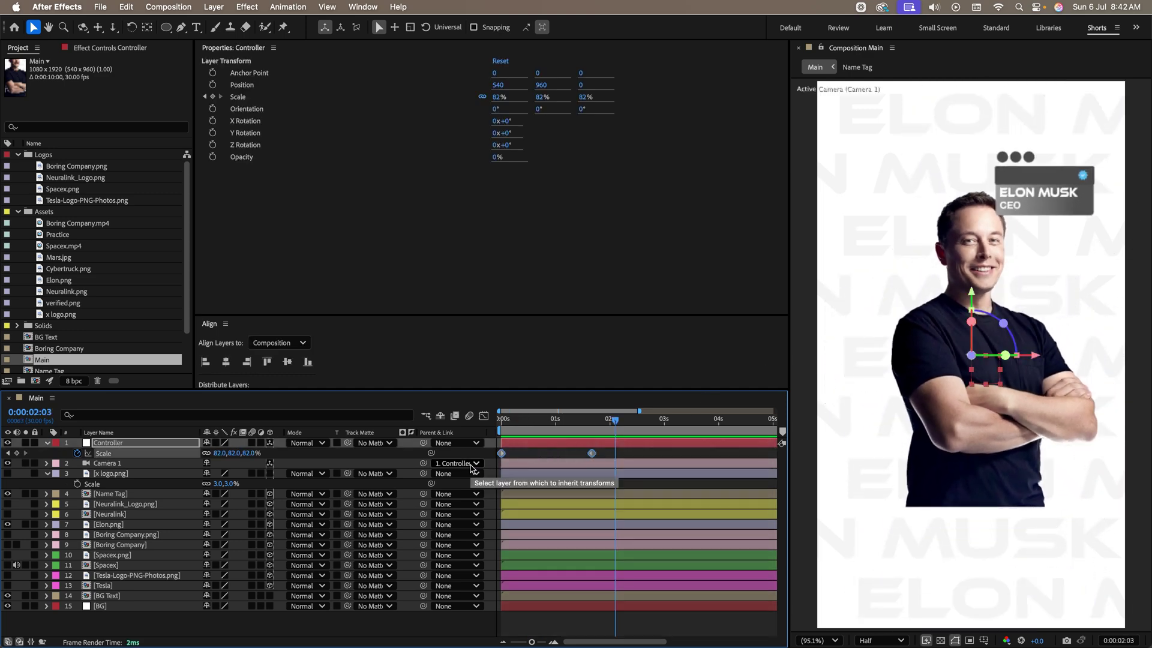
pyautogui.click(484, 416)
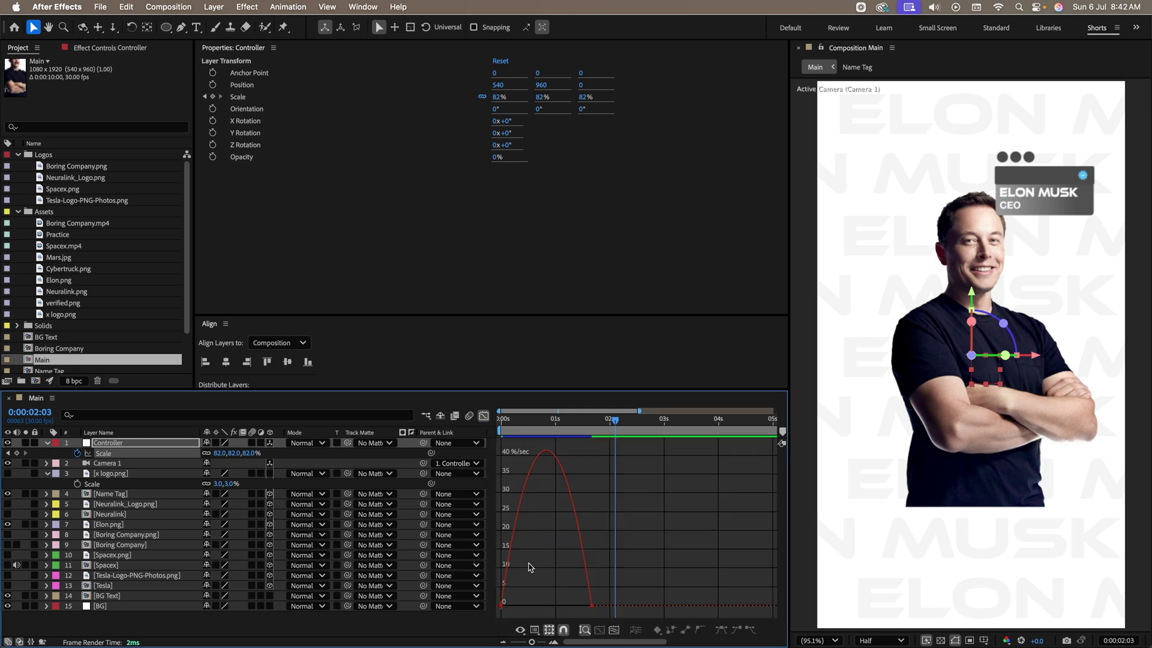
pyautogui.click(582, 607)
pyautogui.moveTo(576, 607); pyautogui.dragTo(557, 606)
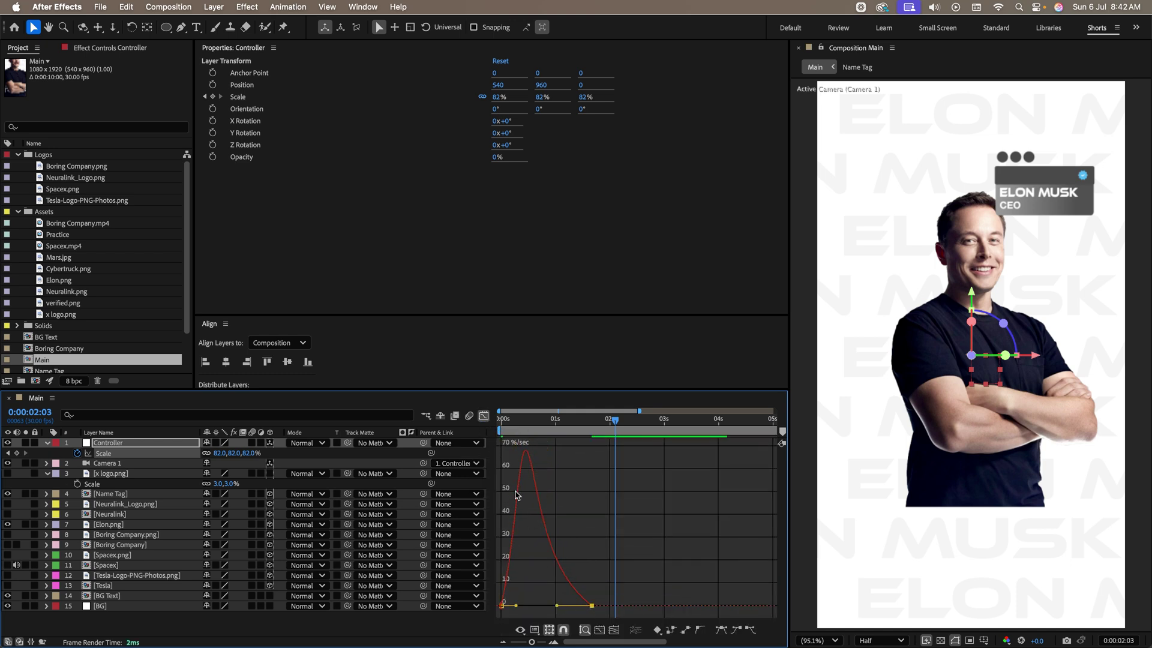
pyautogui.click(483, 416)
# Preview the eased zoom from the start, and enable motion blur for the Controller layer and the composition
pyautogui.press('Home')
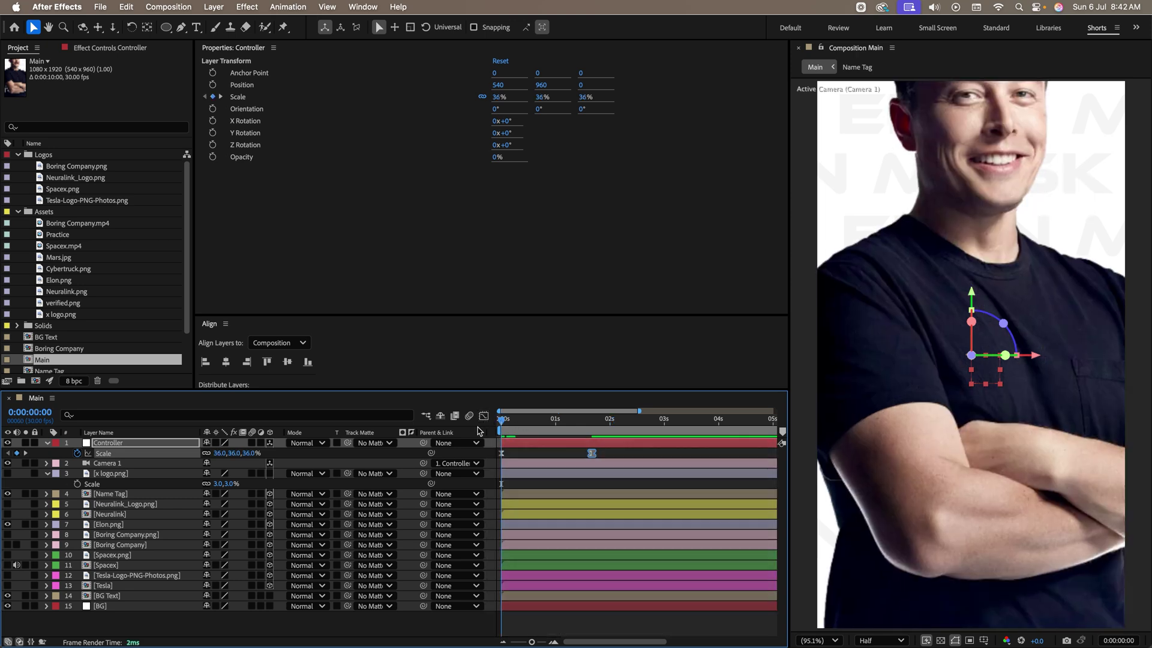
pyautogui.press('space')
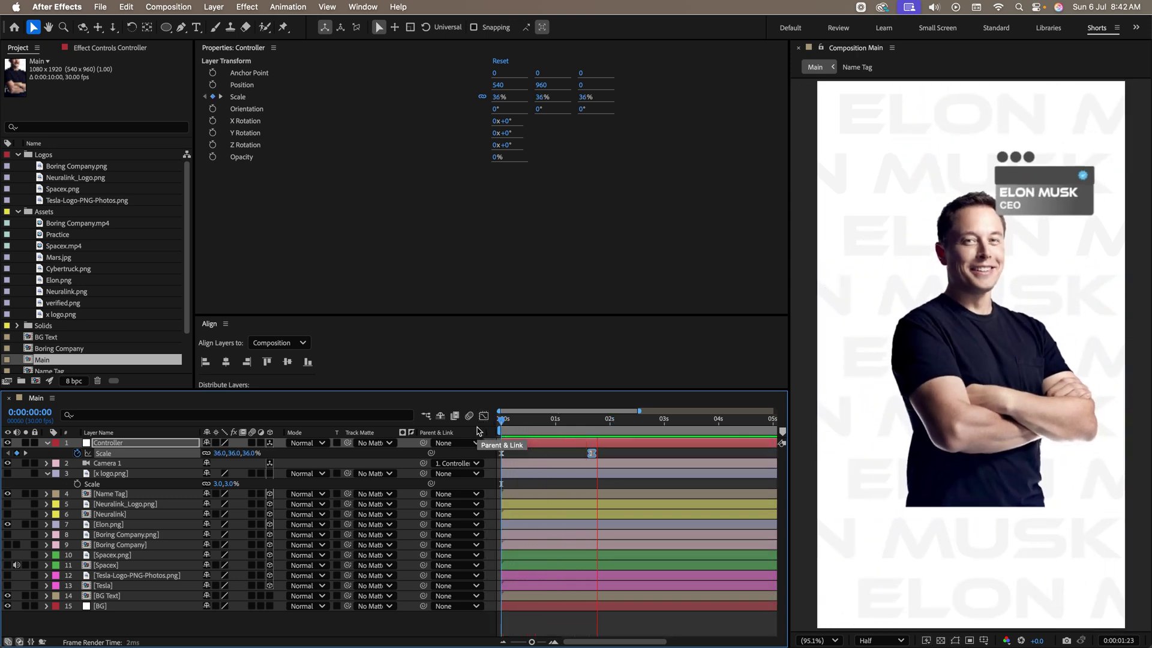
pyautogui.press('space')
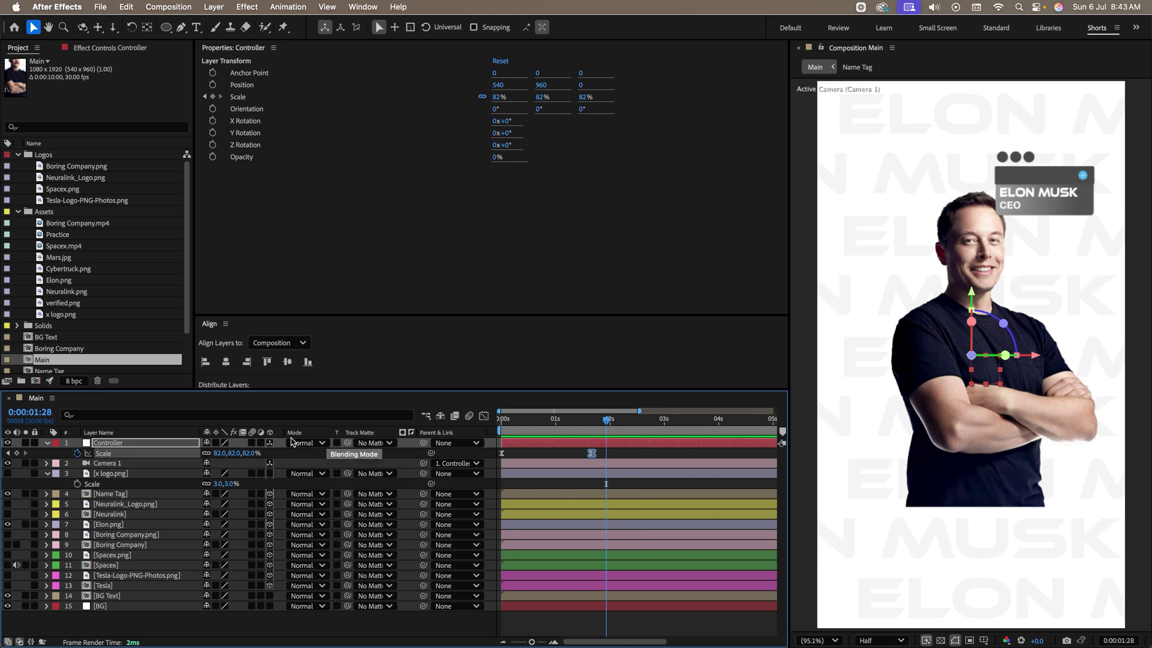
pyautogui.click(252, 444)
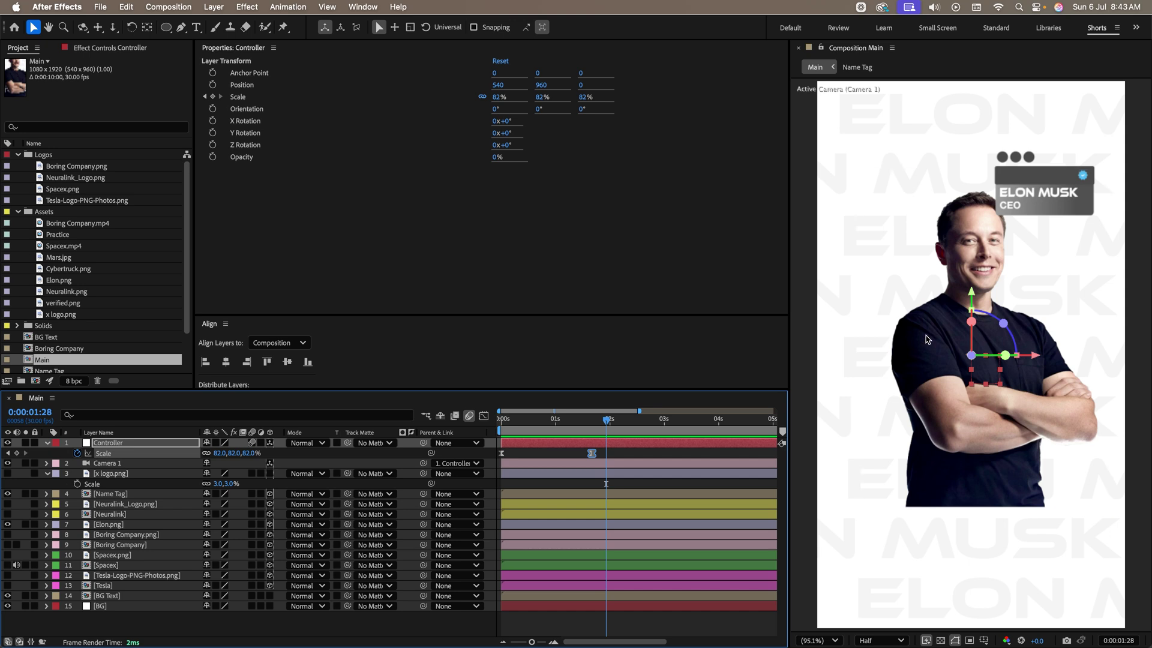
# Apply Directional Blur to Elon.png and animate its Blur Length from 8.8 at the start down to 0, checking it along the timeline
pyautogui.click(116, 527)
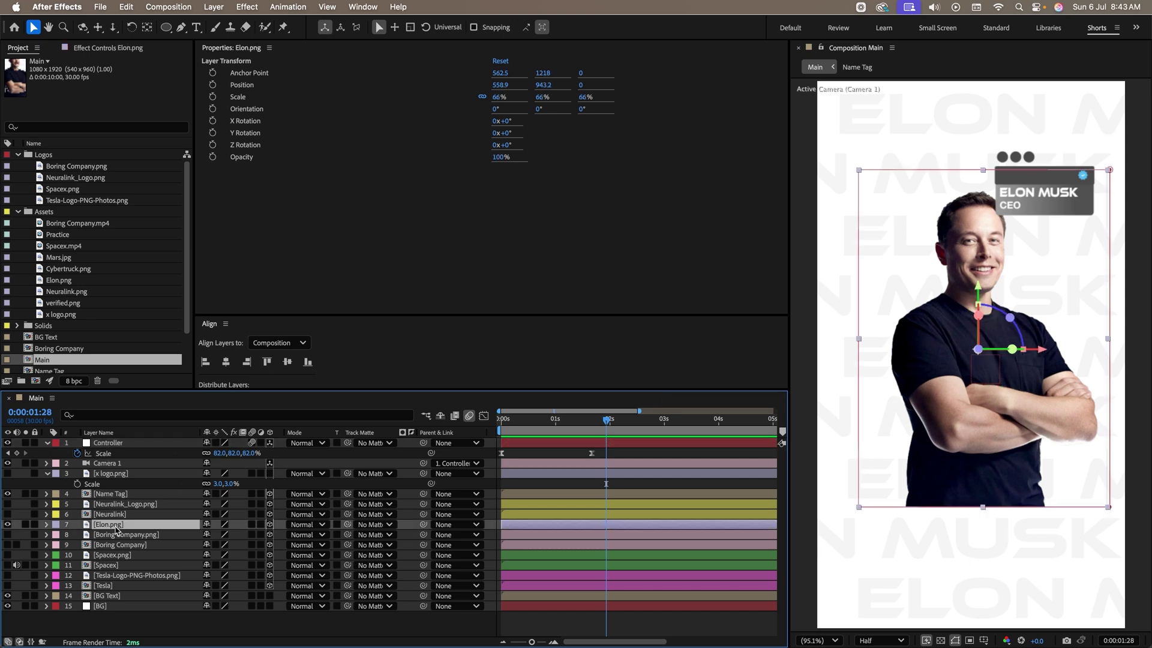
pyautogui.hotkey('ctrl', 'space')
pyautogui.write('dir')
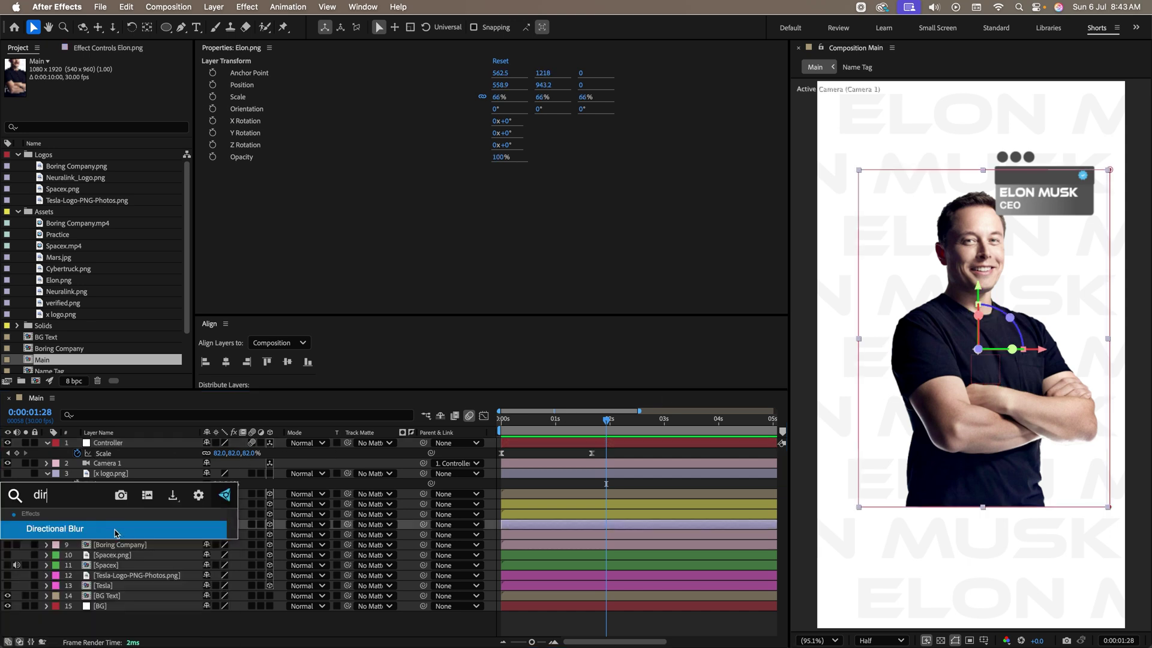
pyautogui.click(116, 529)
pyautogui.press('Home')
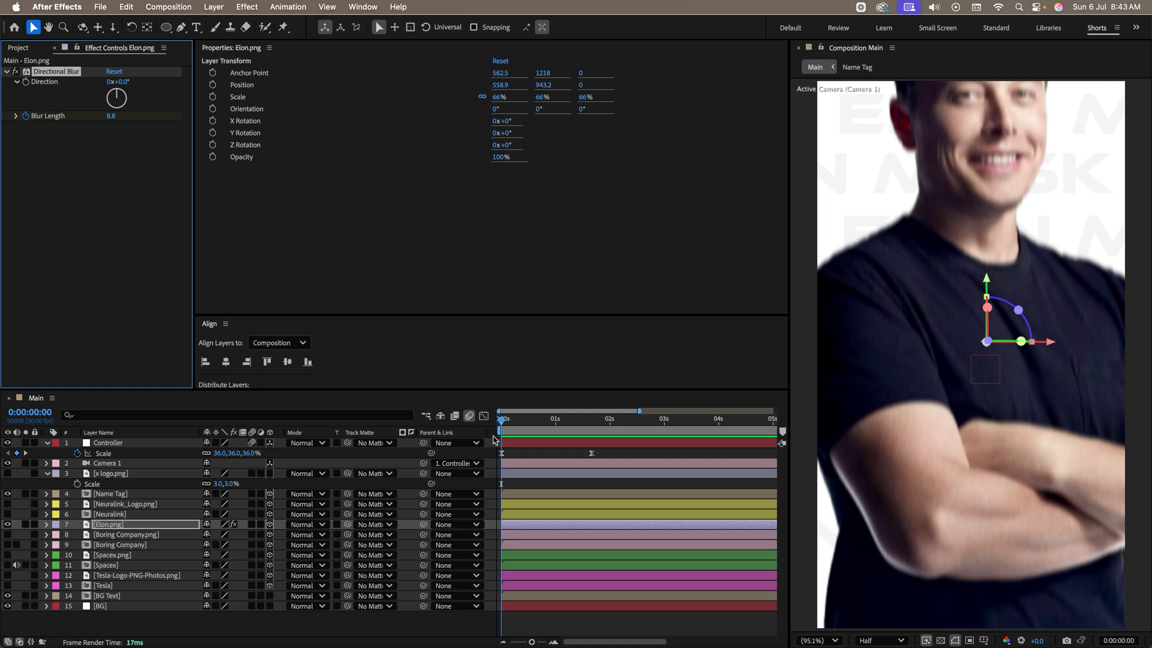
pyautogui.moveTo(502, 426); pyautogui.dragTo(572, 420)
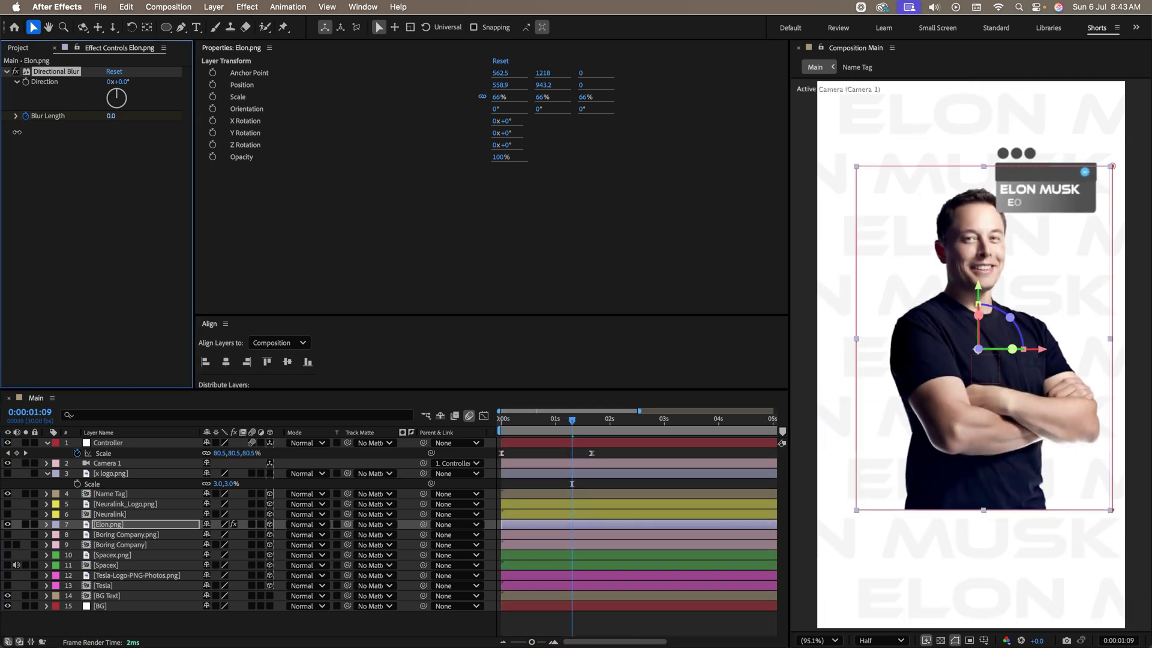
# Play back the blurred portrait zoom-out from the start of the composition
pyautogui.press('Home')
pyautogui.press('space')
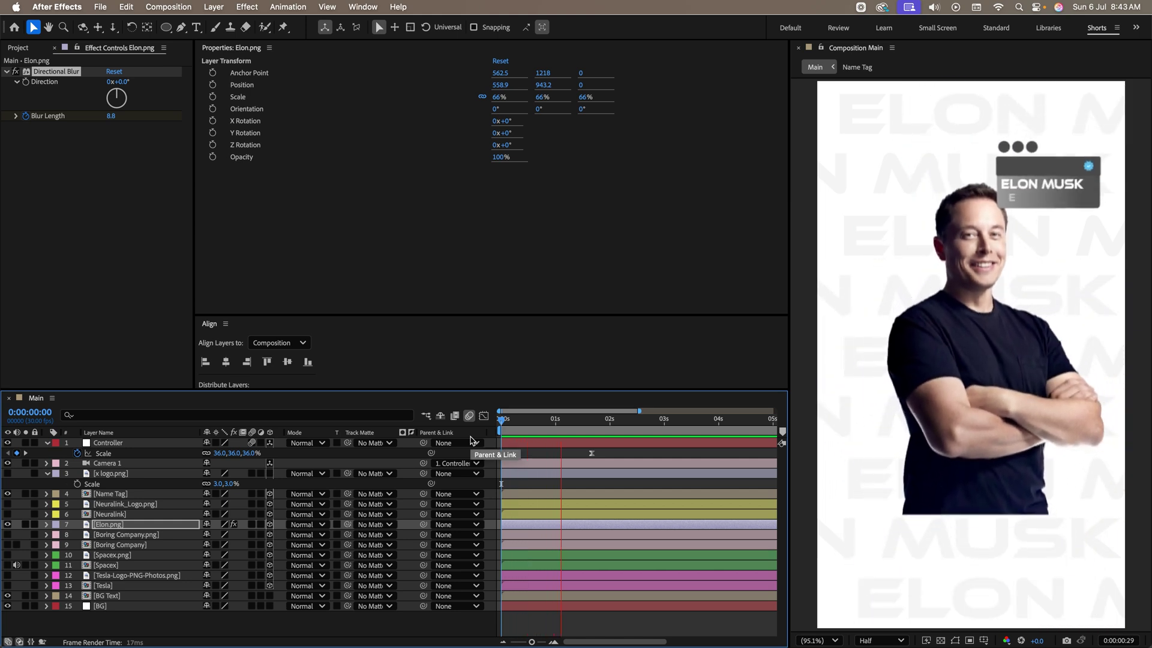
pyautogui.press('space')
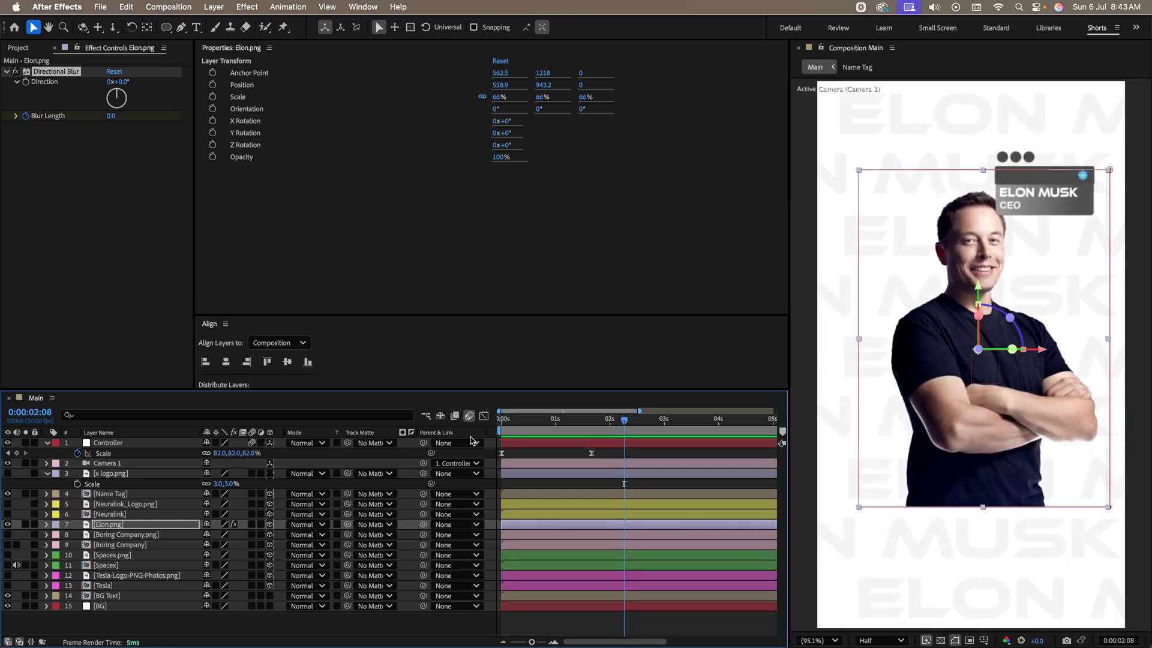
# Add a Controller scale keyframe of 126% at 0:00:03:15 to continue the camera zoom-out
pyautogui.click(592, 419)
pyautogui.moveTo(592, 422); pyautogui.dragTo(692, 433)
pyautogui.moveTo(230, 453); pyautogui.dragTo(252, 454)
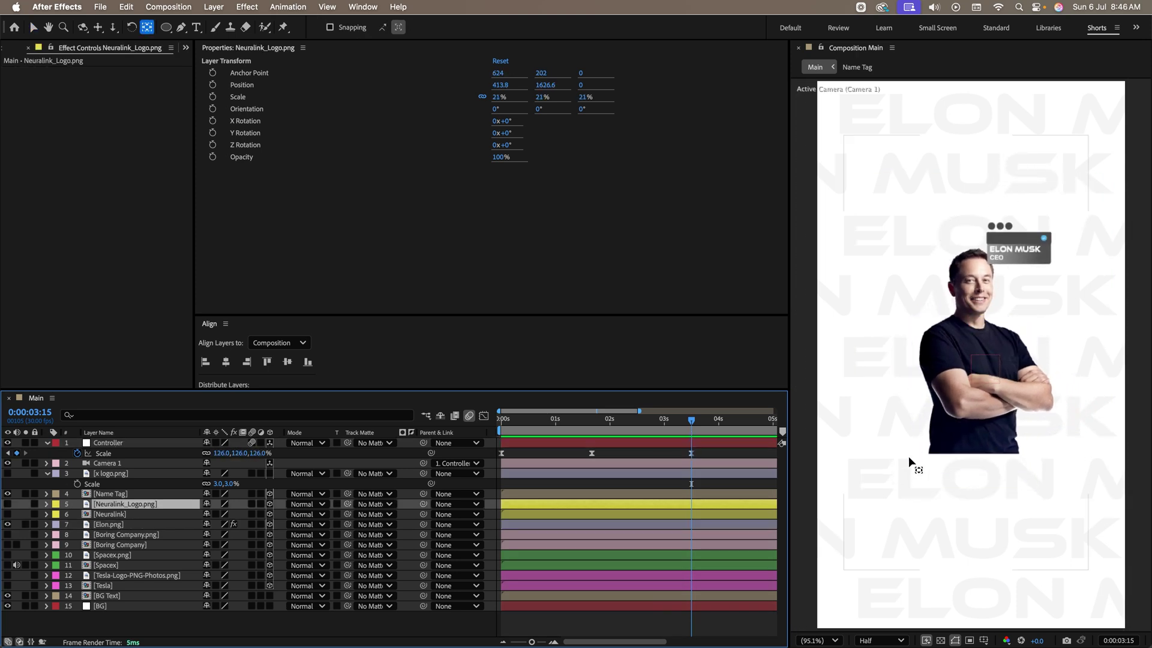
pyautogui.press('v')
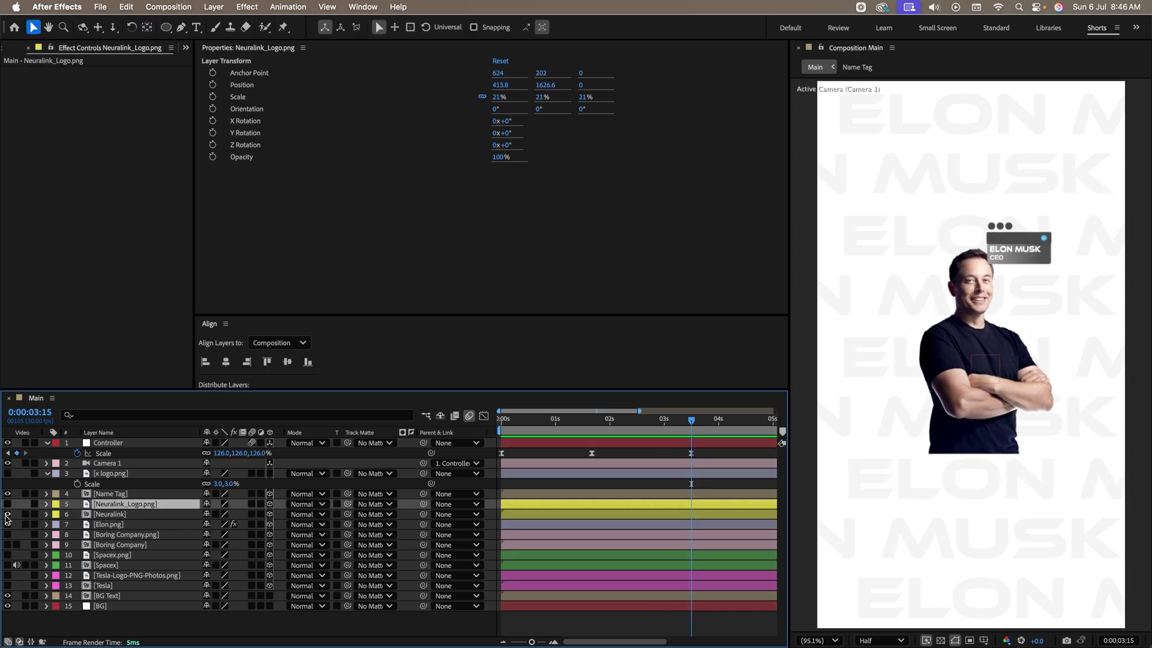
# Make the Neuralink card visible, keyframe its opacity from 0% at 0:00:03:07 to 100% at 0:00:03:15, and preview the fade-in
pyautogui.click(7, 514)
pyautogui.click(120, 515)
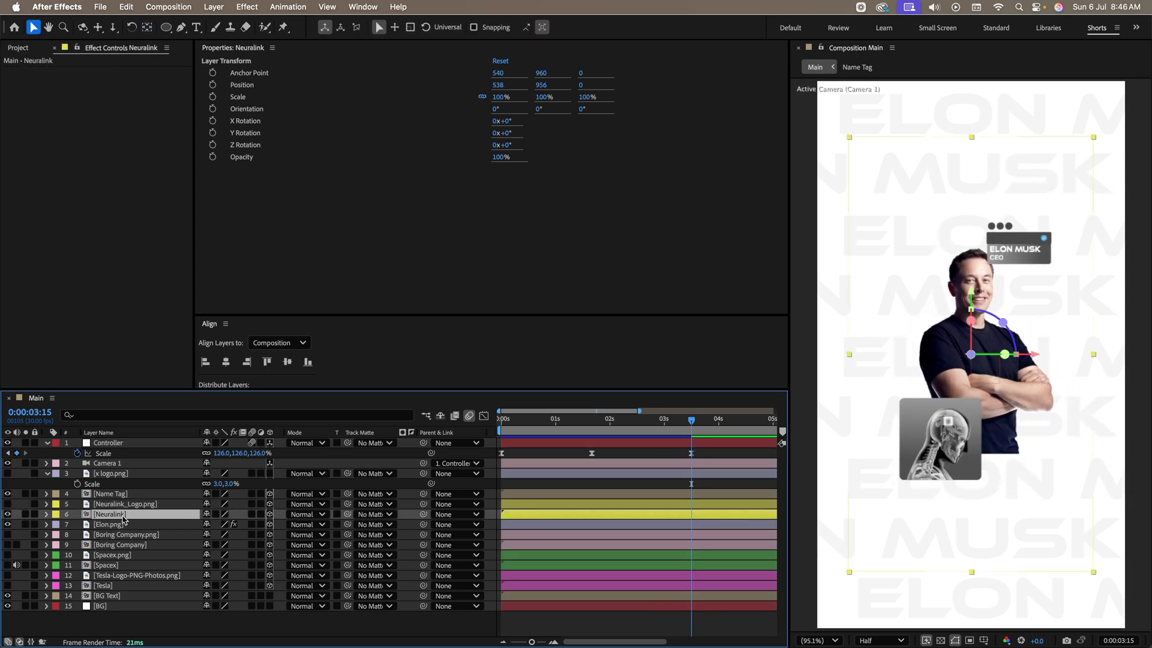
pyautogui.hotkey('alt', 'shift', 't')
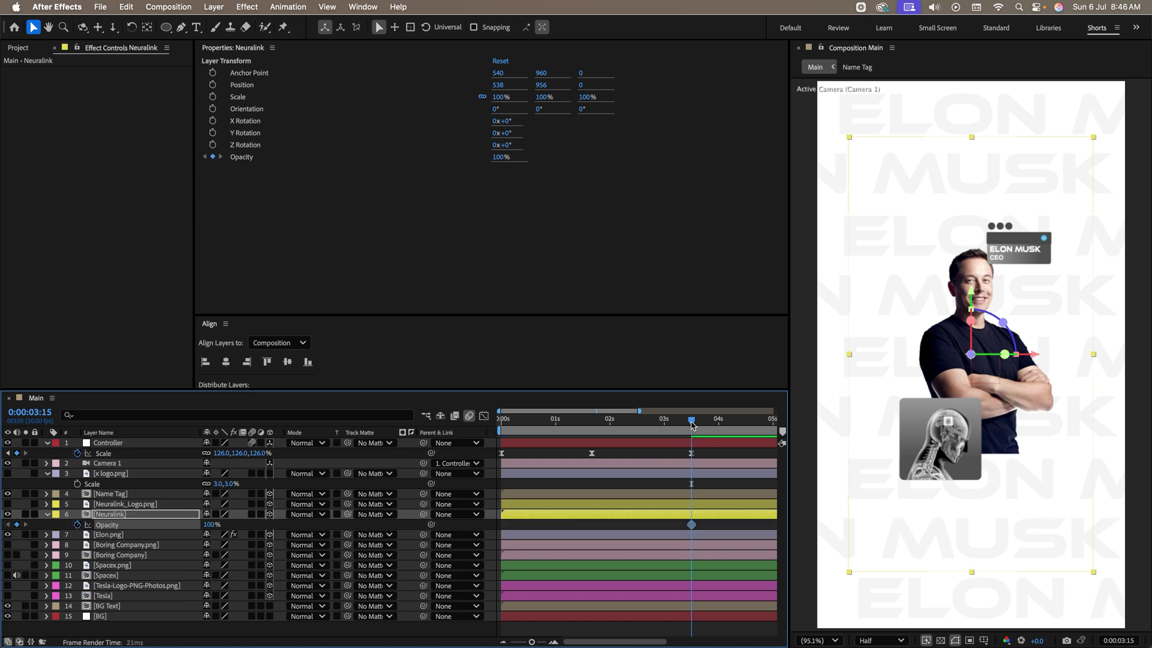
pyautogui.moveTo(693, 422); pyautogui.dragTo(677, 421)
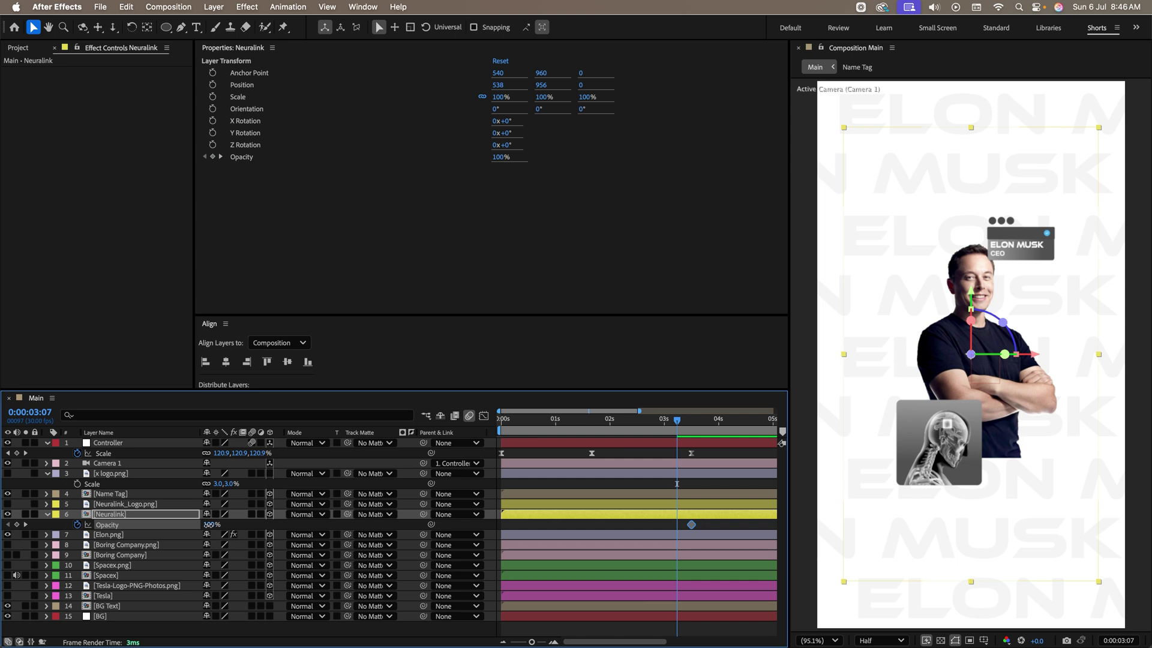
pyautogui.moveTo(209, 524); pyautogui.dragTo(147, 535)
pyautogui.moveTo(697, 422); pyautogui.dragTo(650, 425)
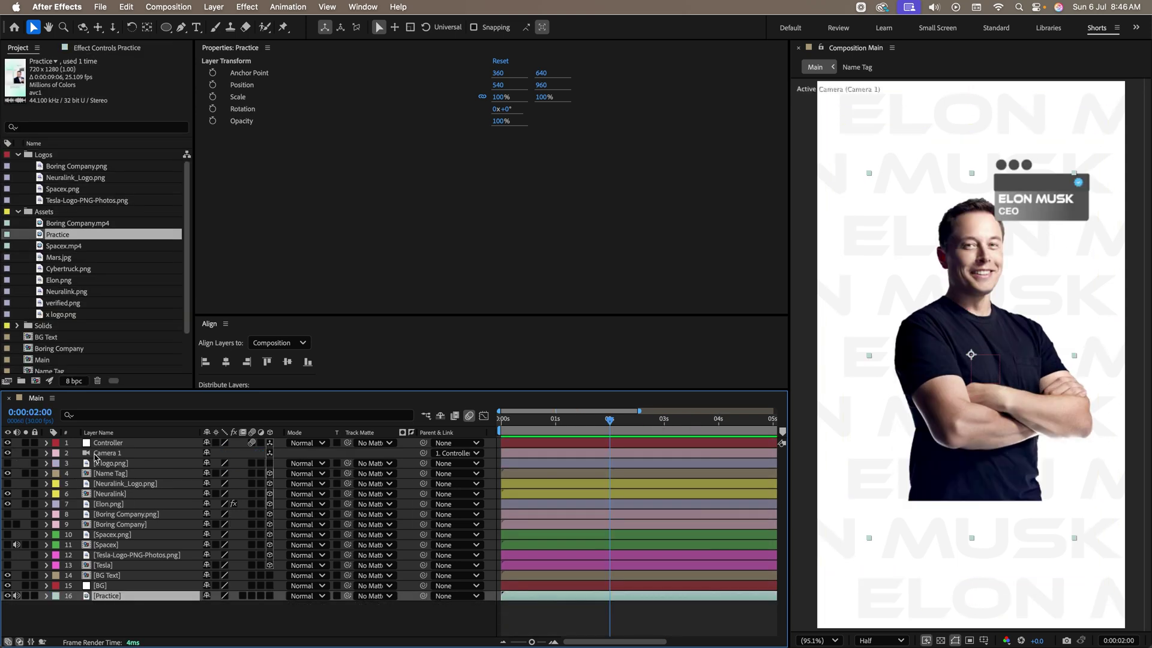
# Make the Spacex card visible, copy Neuralink's two opacity fade-in keyframes onto it, and preview the result
pyautogui.click(105, 443)
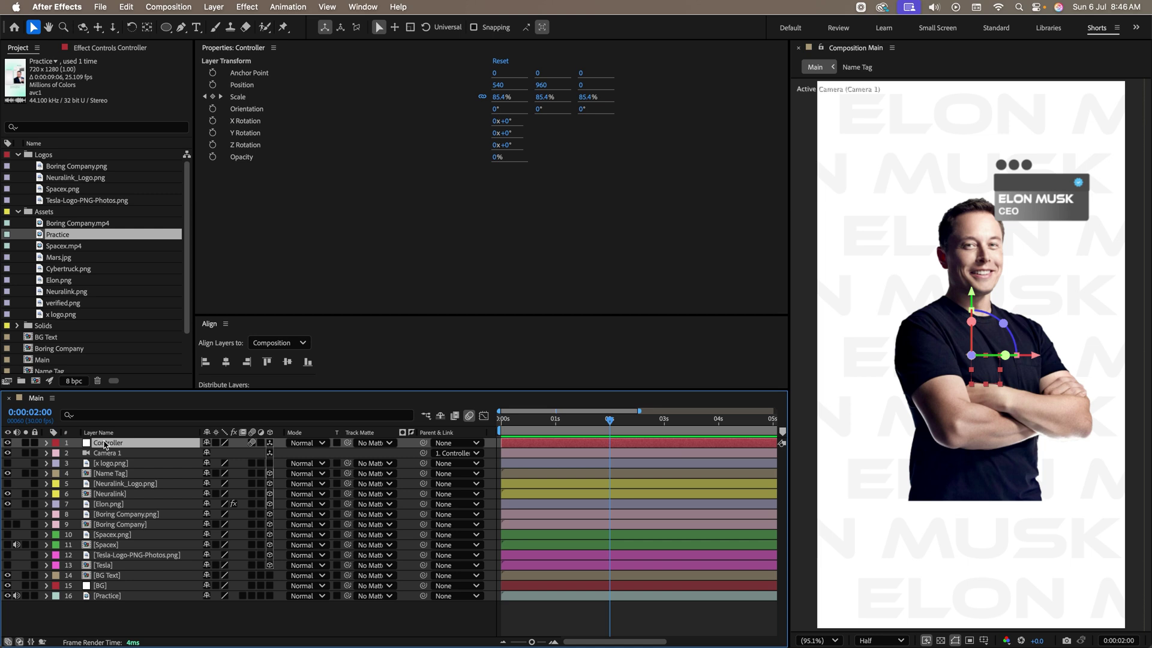
pyautogui.press('u')
pyautogui.click(692, 425)
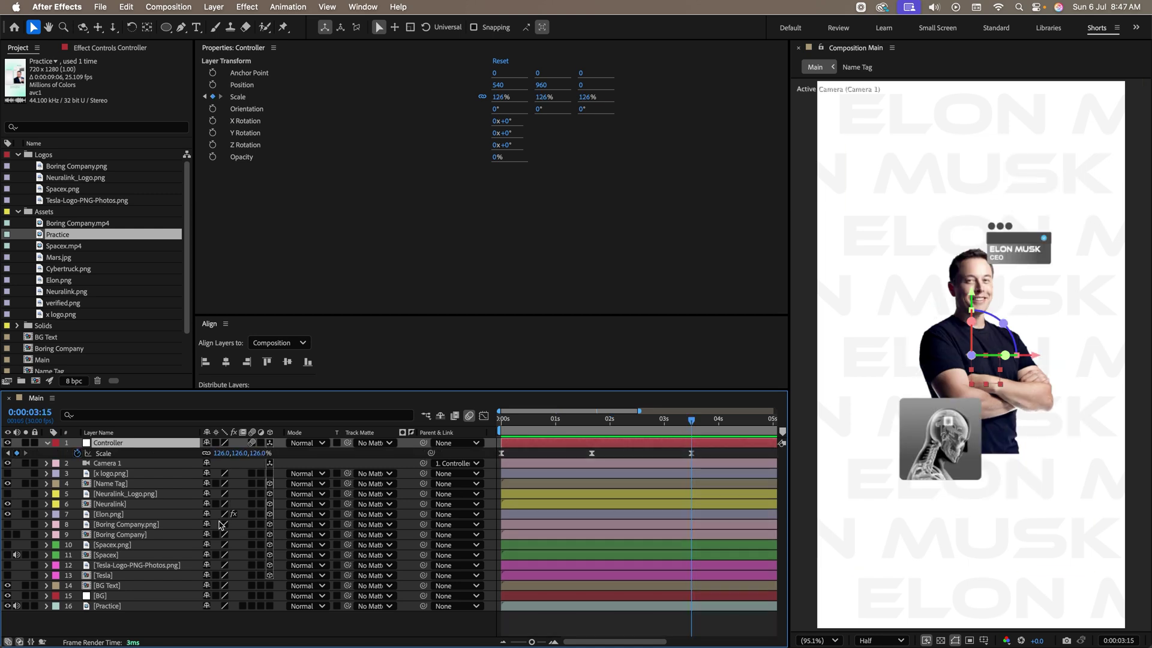
pyautogui.click(130, 505)
pyautogui.press('u')
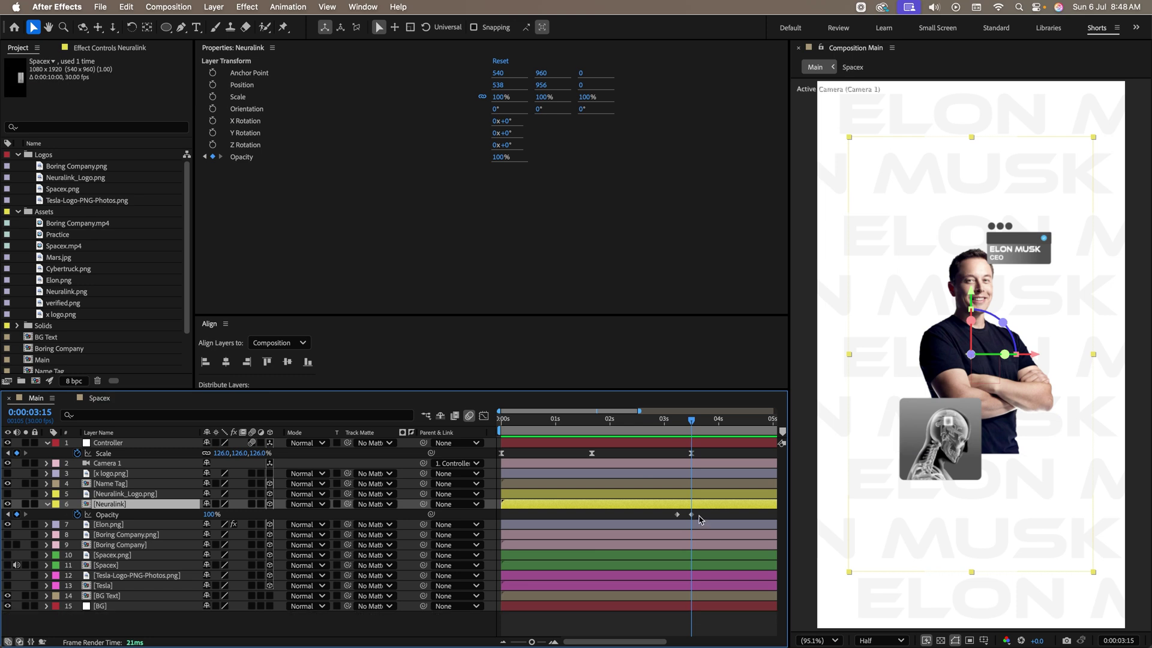
pyautogui.moveTo(701, 520); pyautogui.dragTo(663, 511)
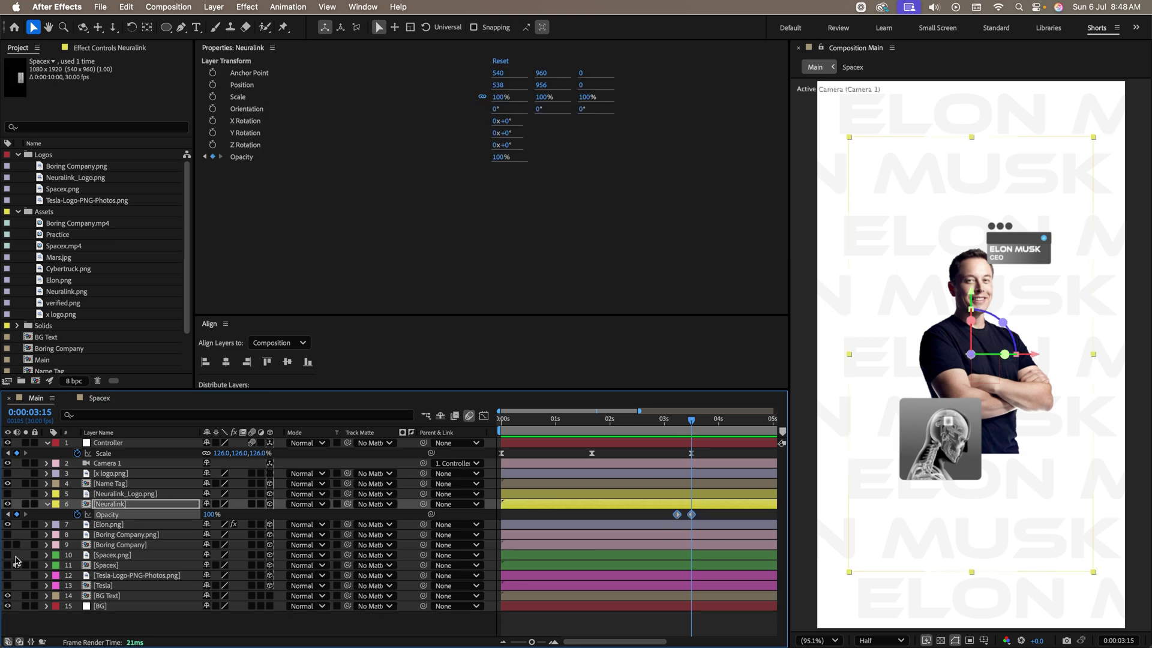
pyautogui.click(8, 566)
pyautogui.click(120, 565)
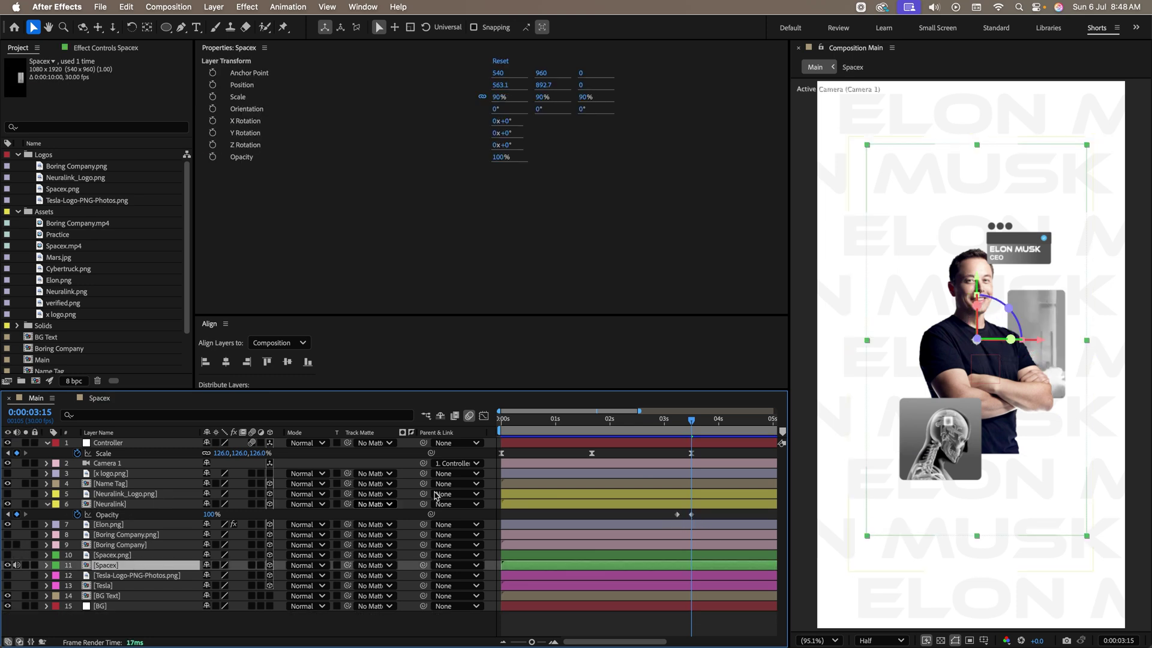
pyautogui.moveTo(693, 422); pyautogui.dragTo(672, 422)
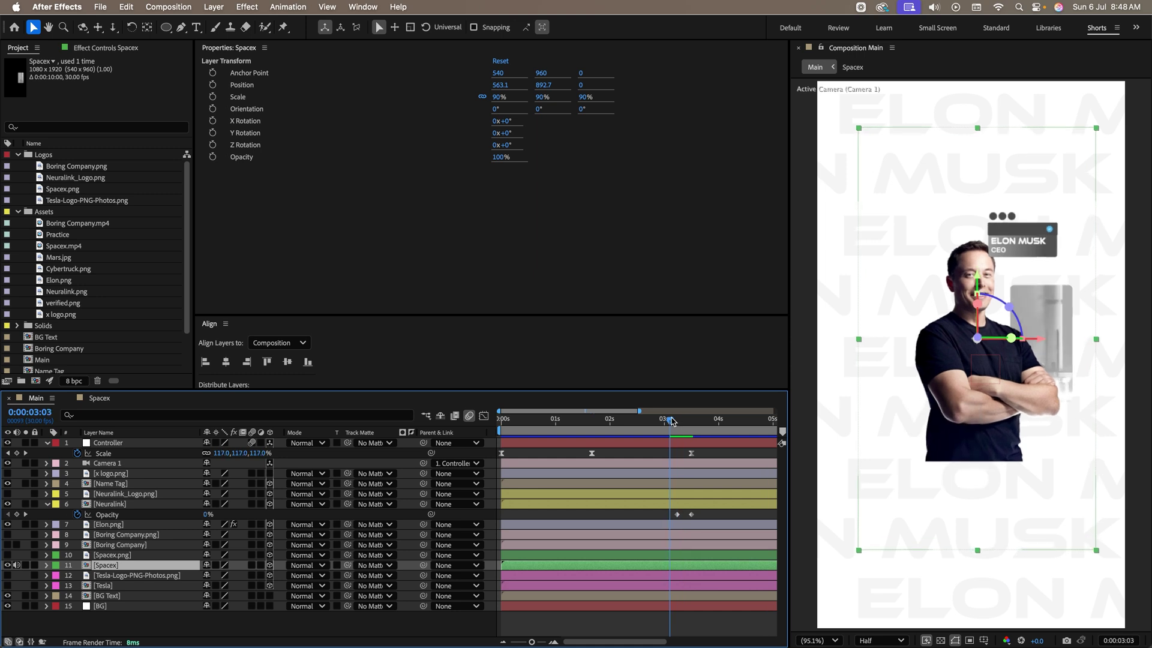
pyautogui.press('space')
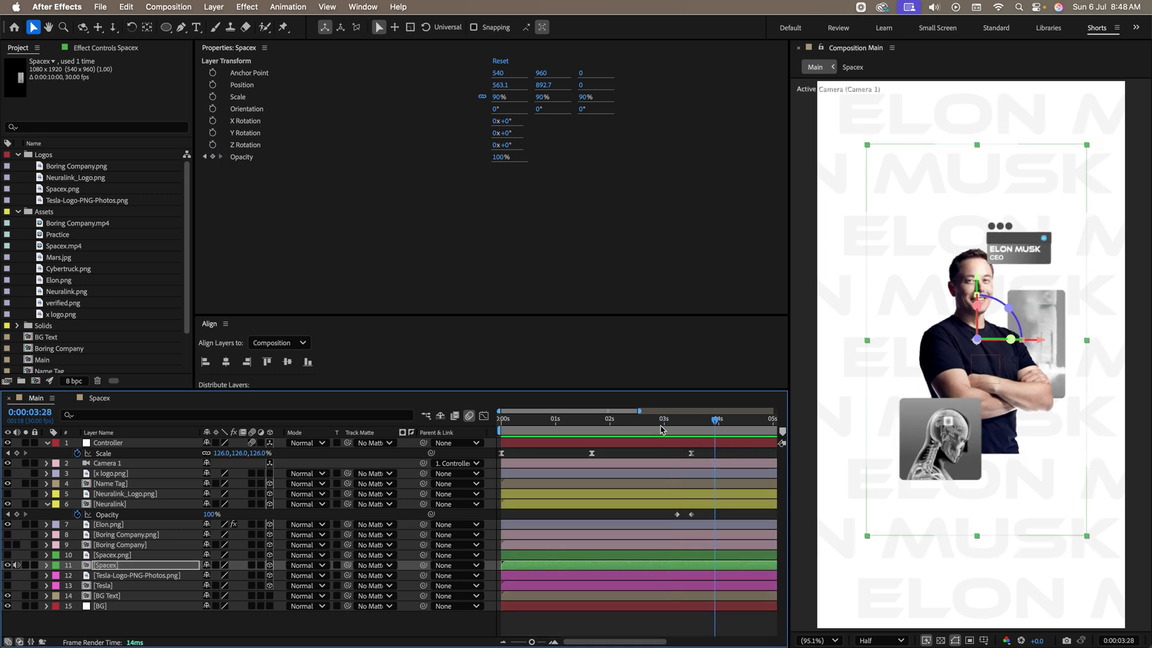
# Make the Boring Company and Tesla cards visible and give them the same opacity fade-in
pyautogui.click(133, 546)
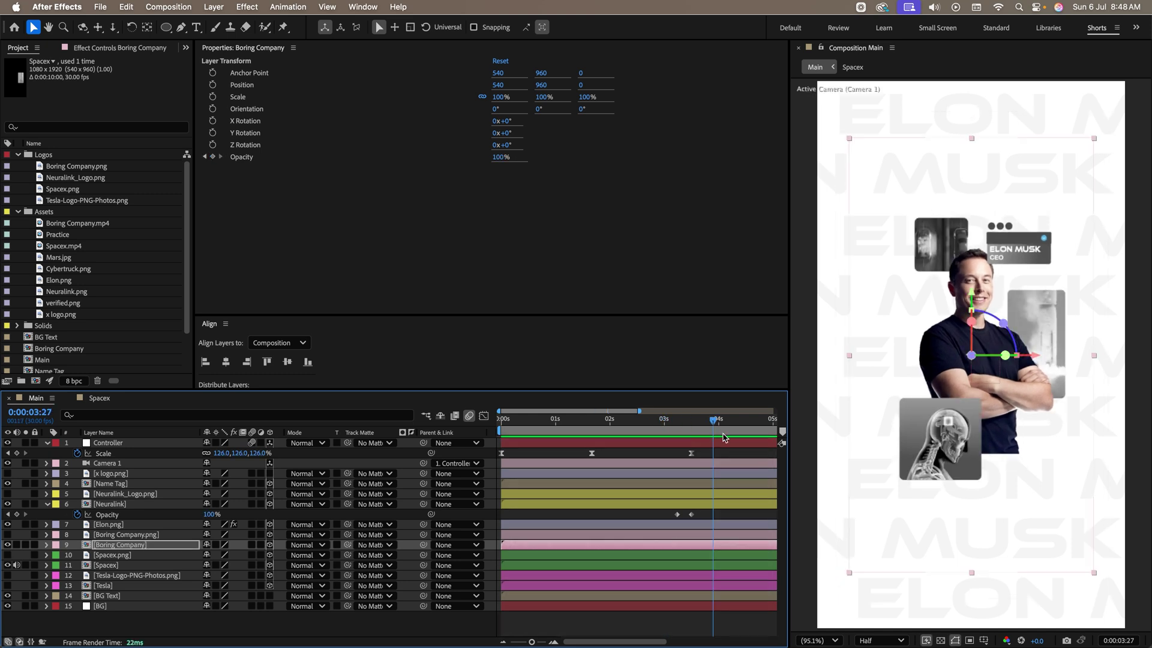
pyautogui.click(102, 586)
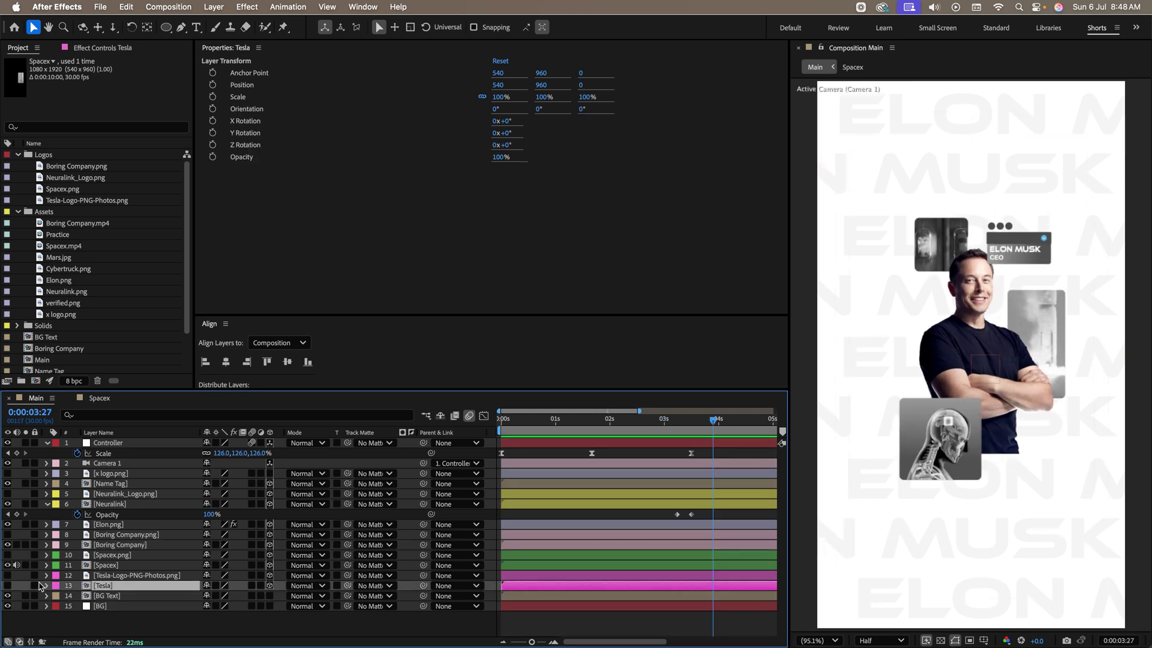
pyautogui.click(7, 586)
# Reveal the layers' keyframes, stagger the Tesla, Boring Company and Spacex opacity fades, and play back the card reveal
pyautogui.moveTo(681, 423); pyautogui.dragTo(555, 428)
pyautogui.press('space')
pyautogui.press('space')
pyautogui.press('super+a')
pyautogui.press('u')
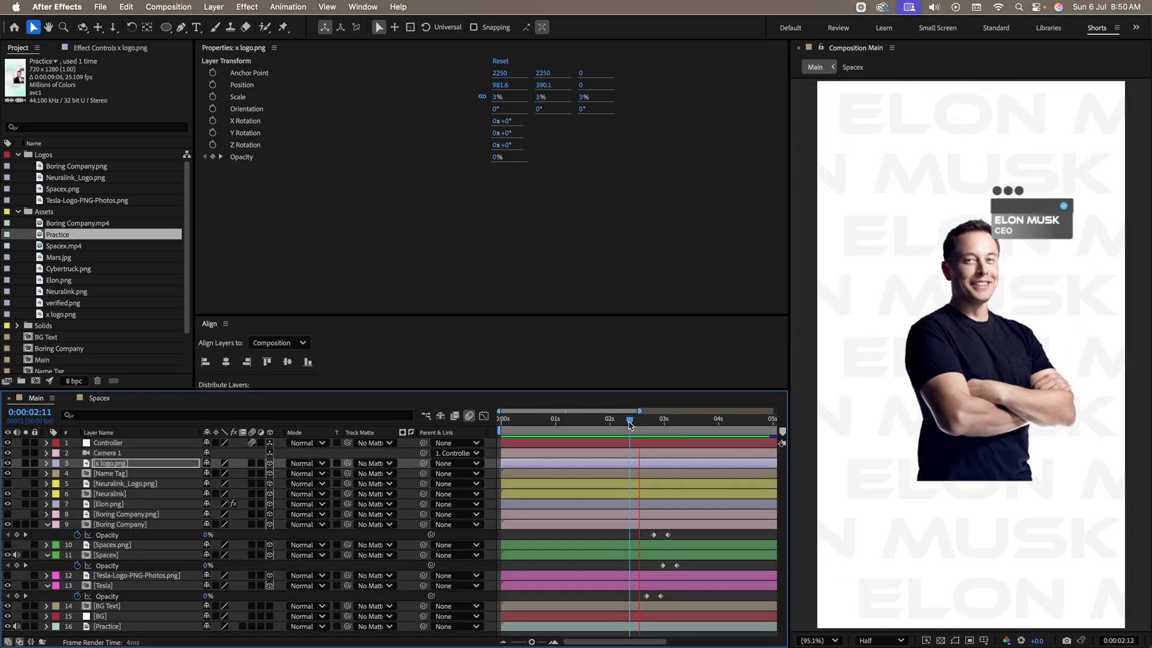
pyautogui.press('space')
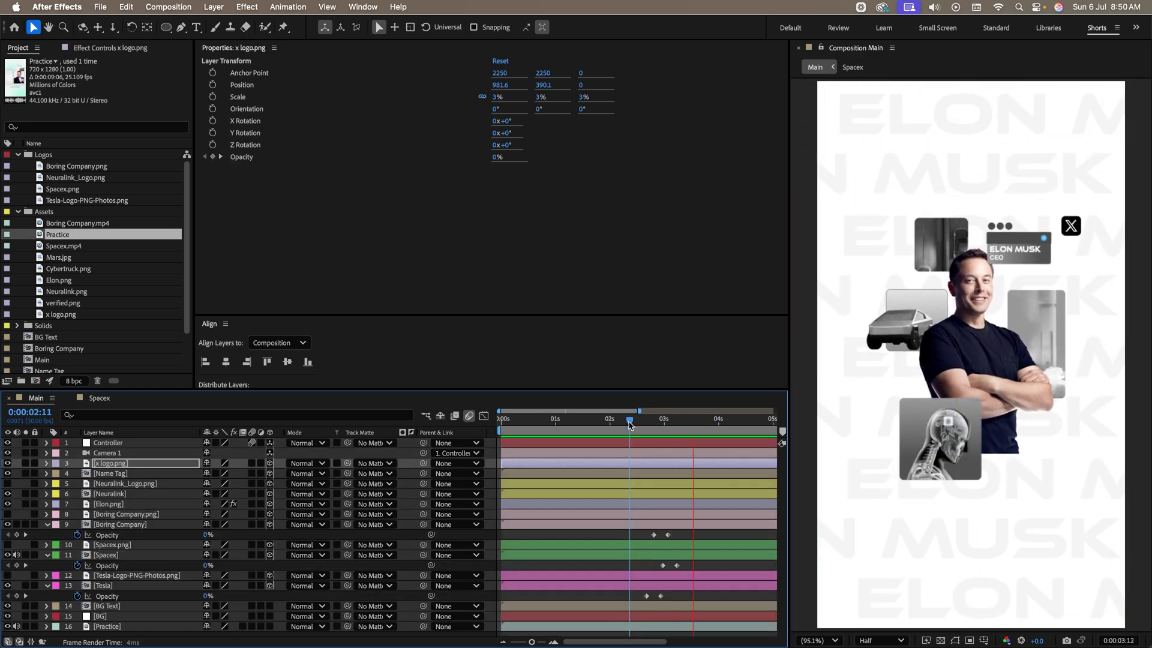
pyautogui.press('space')
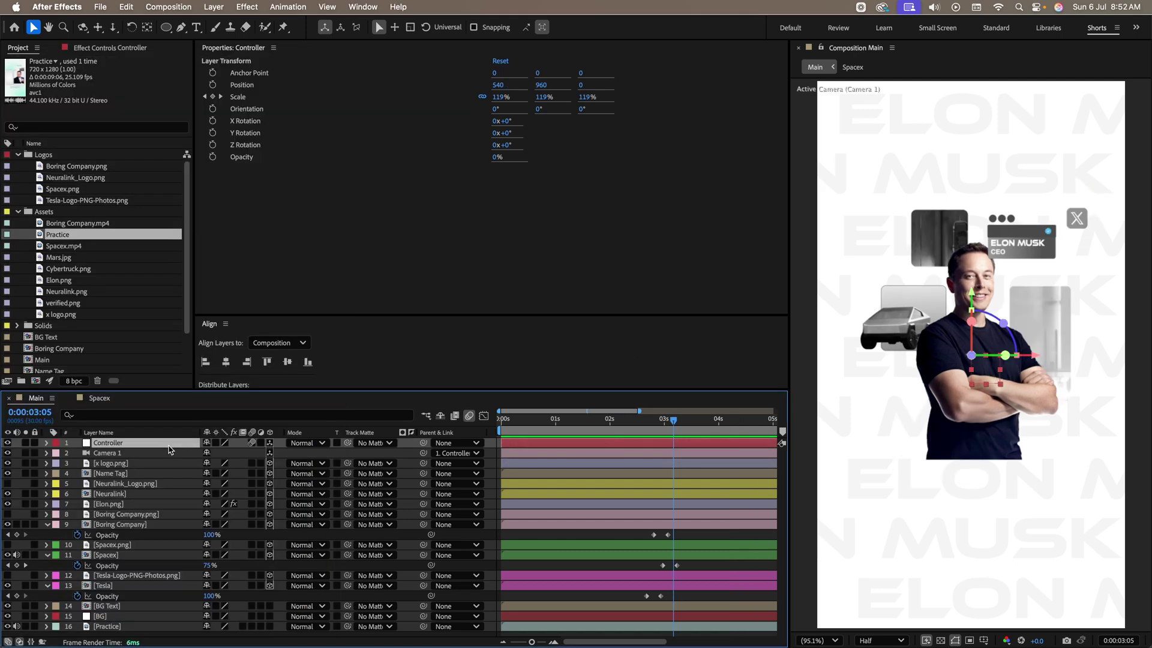
# Compare the frame at 0:00:03:15 with Elon Musk Render.mp4 in QuickTime Player, return to After Effects, and scrub through the title text reveal
pyautogui.press('s')
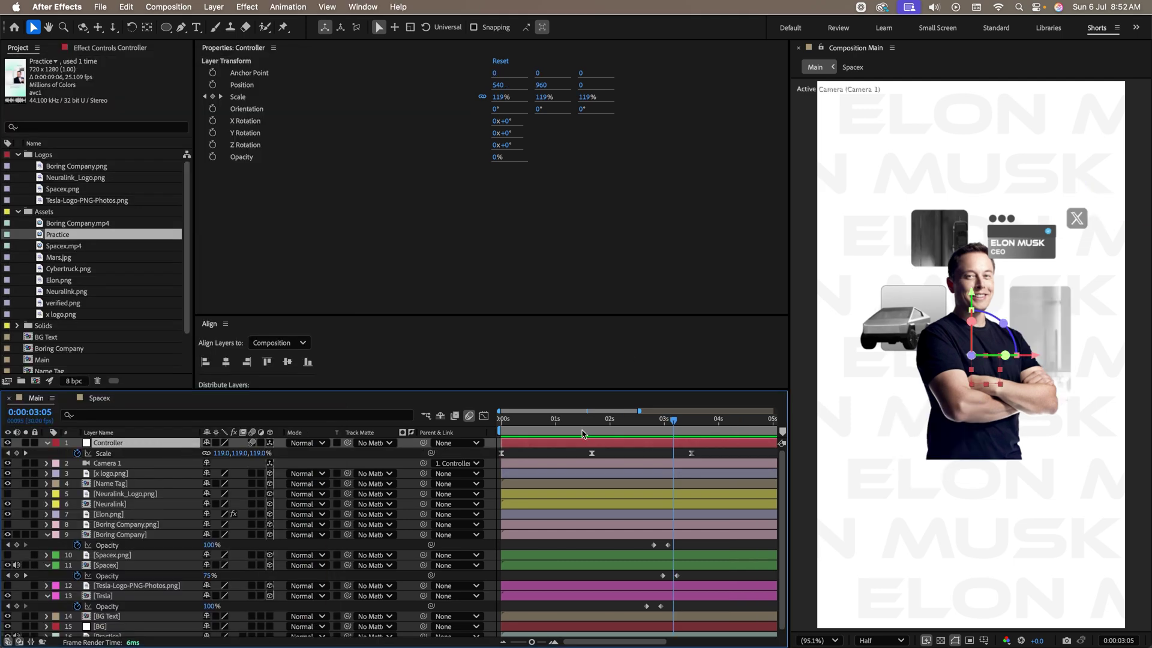
pyautogui.moveTo(671, 428); pyautogui.dragTo(693, 430)
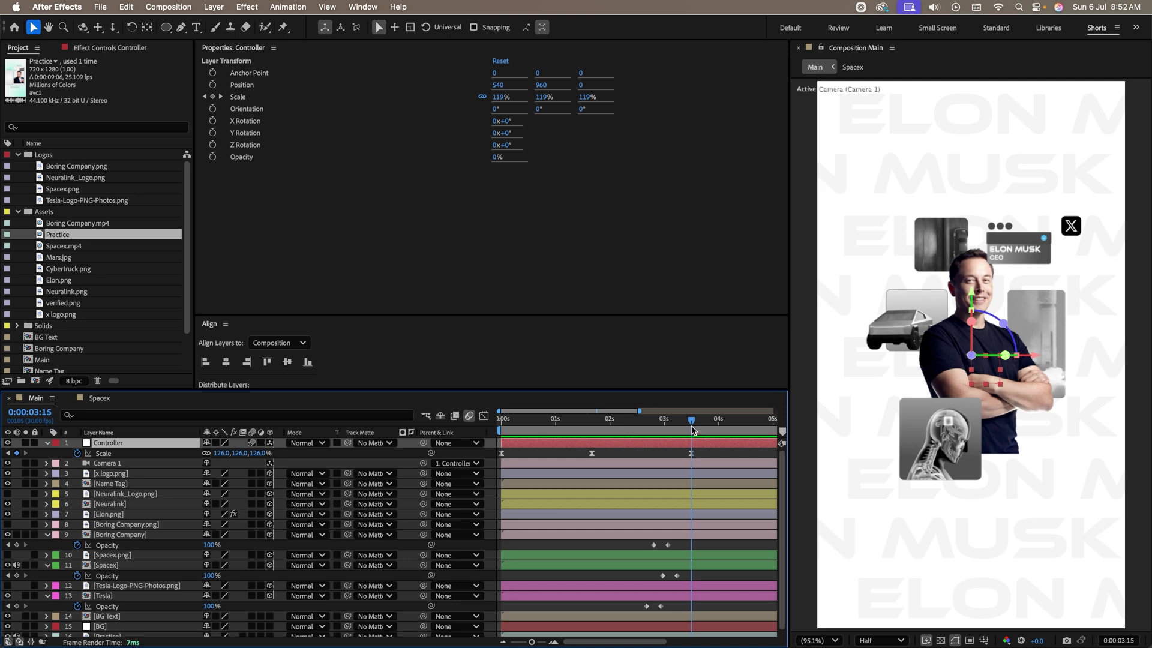
pyautogui.press('super+Tab')
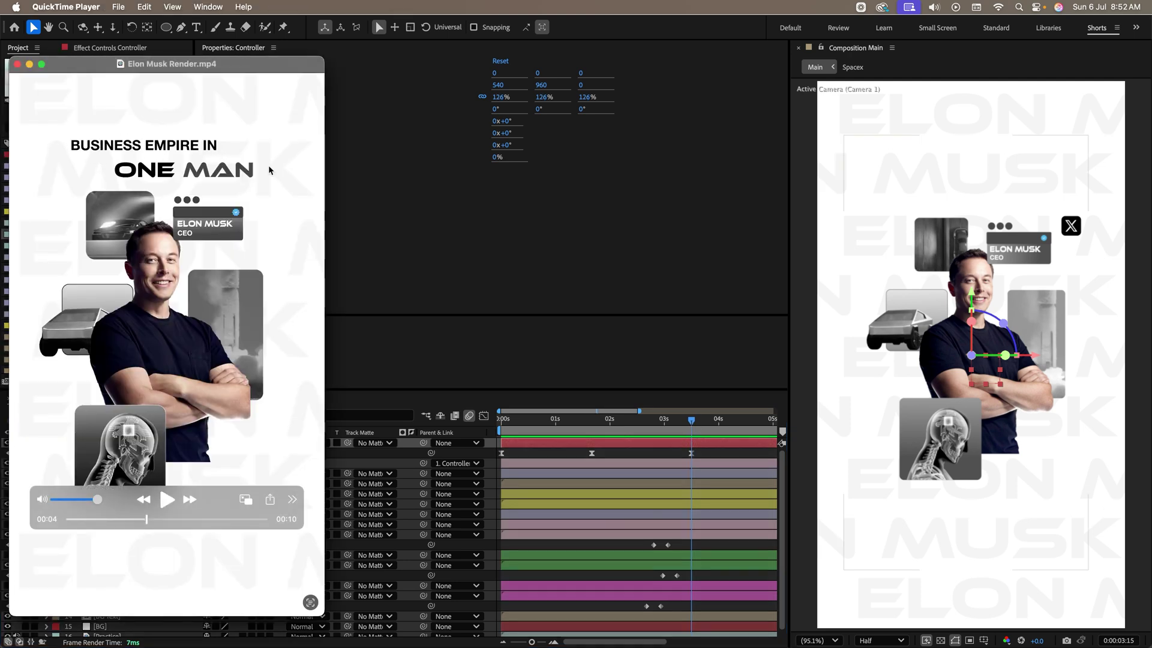
pyautogui.press('super+Tab')
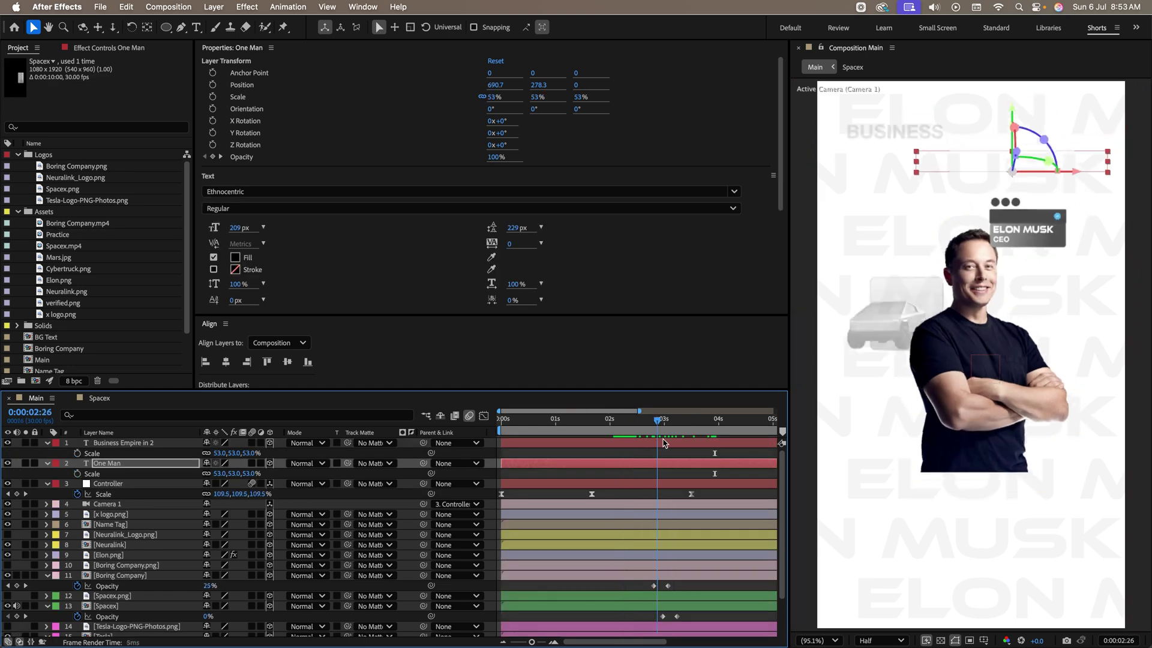
pyautogui.moveTo(665, 443); pyautogui.dragTo(628, 452)
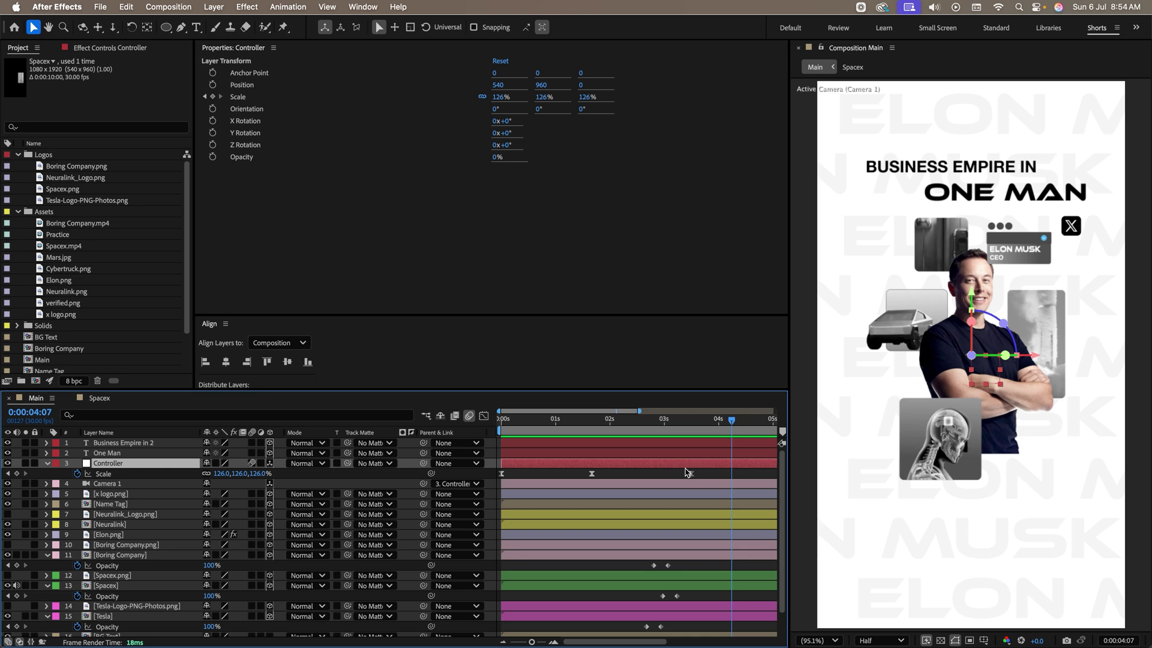
# At 0:00:04:03, keyframe the Controller's position at 540, 960 and its scale at 126%, making the scale keyframe linear
pyautogui.press('pageup')
pyautogui.press('pageup')
pyautogui.press('pageup')
pyautogui.press('pageup')
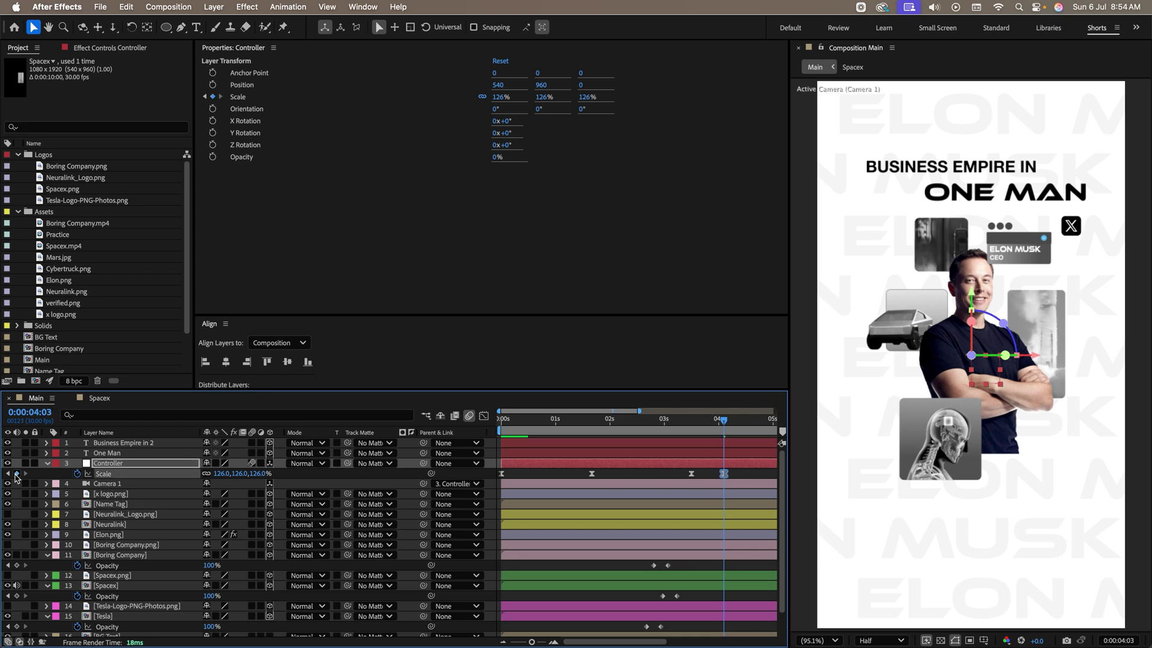
pyautogui.click(16, 474)
pyautogui.hotkey('shift', 'p')
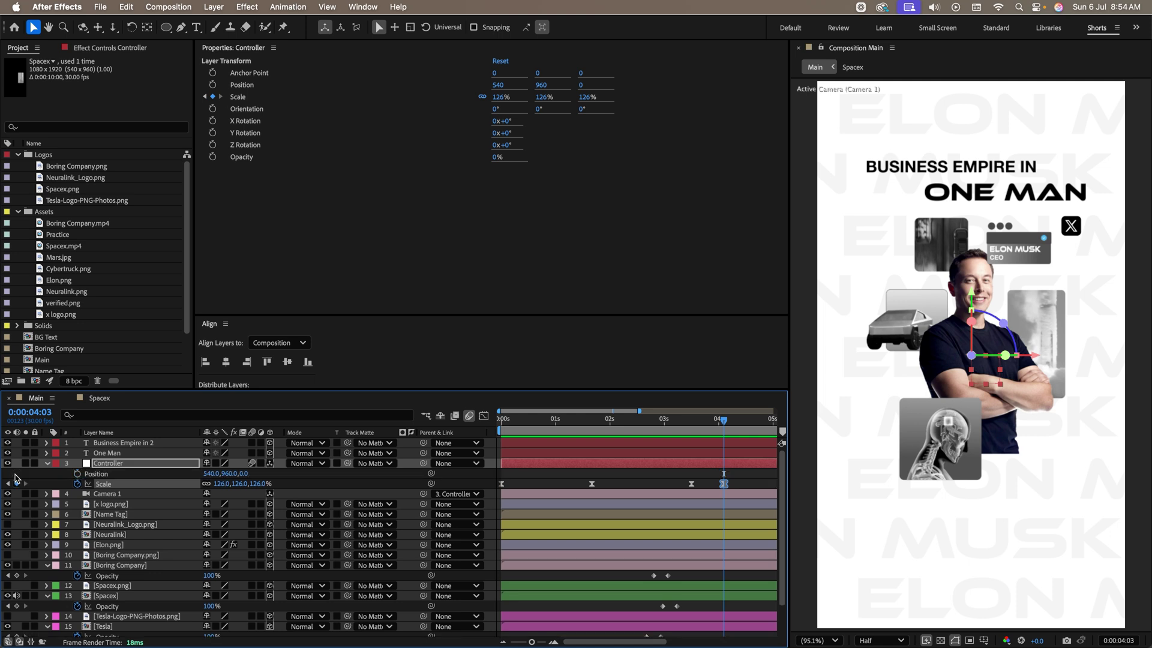
pyautogui.click(78, 474)
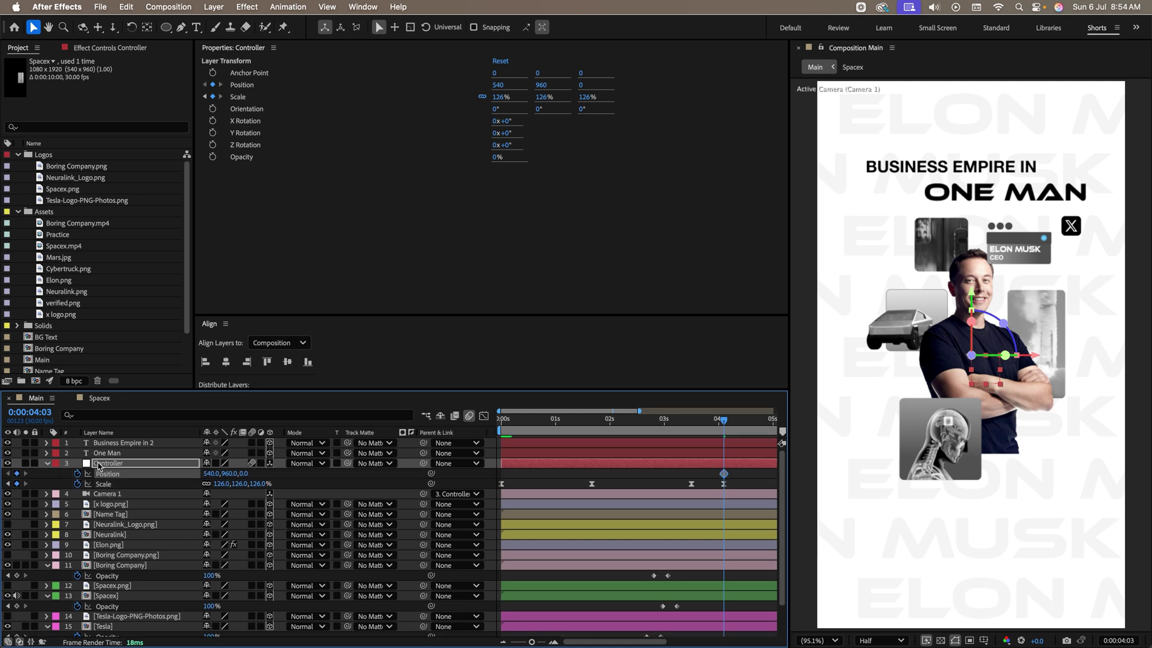
pyautogui.click(724, 484)
# Keyframe the Controller at 0:00:04:21 with a scale of 63% and a position of 349, 960 to zoom toward the Tesla and Neuralink cards
pyautogui.press('space')
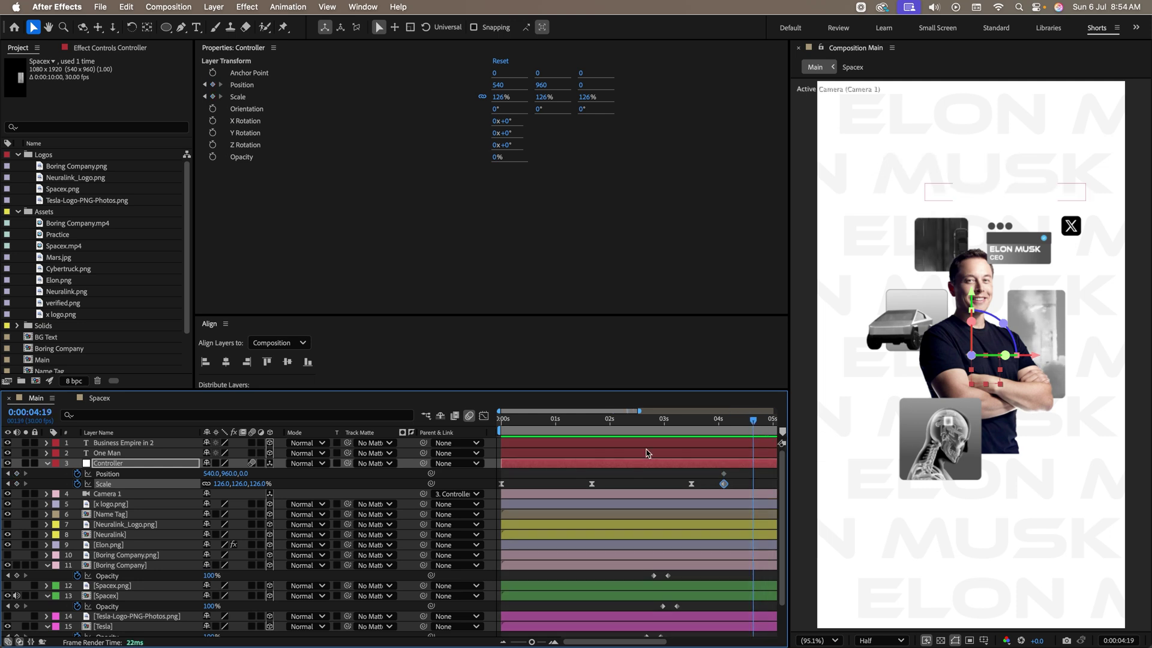
pyautogui.moveTo(223, 484); pyautogui.dragTo(210, 484)
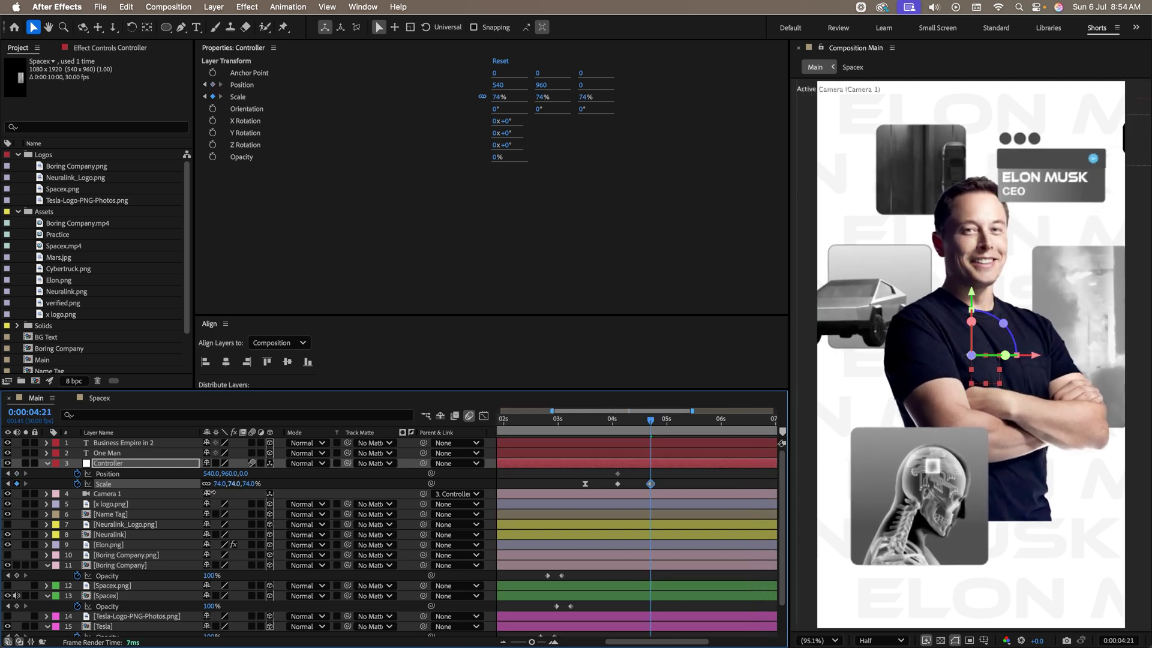
pyautogui.moveTo(219, 473); pyautogui.dragTo(211, 484)
# Ease the Controller's position and scale keyframes at 0:00:04:03 and 0:00:04:21 and shape their speed graph into a sharp central peak
pyautogui.moveTo(608, 478); pyautogui.dragTo(672, 490)
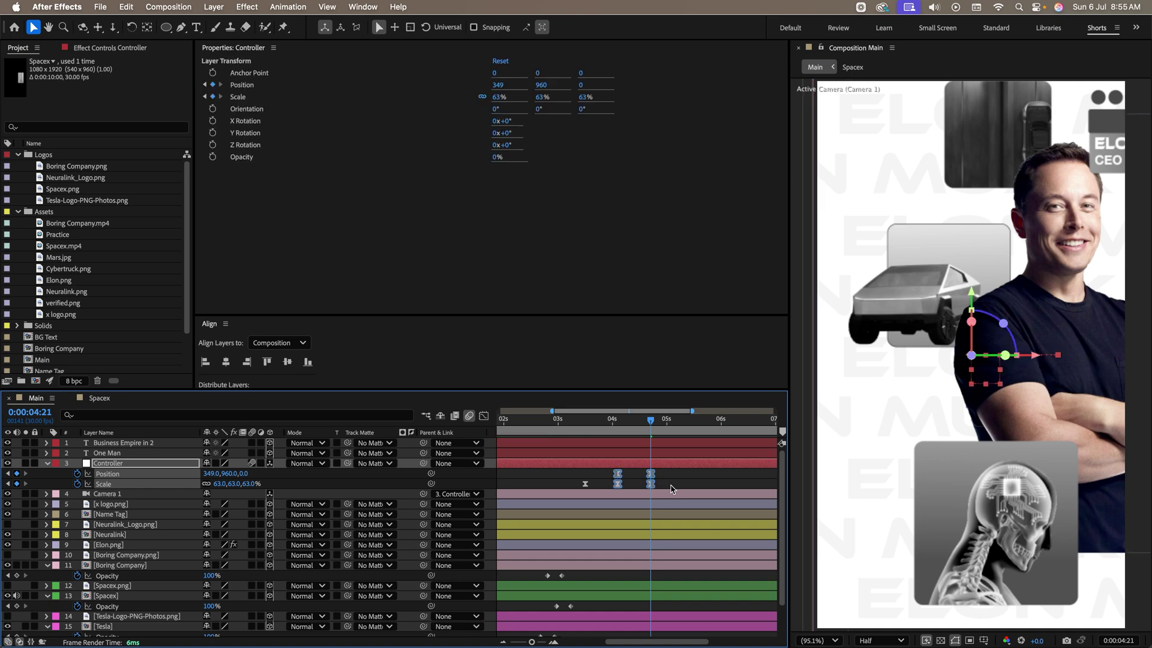
pyautogui.click(485, 416)
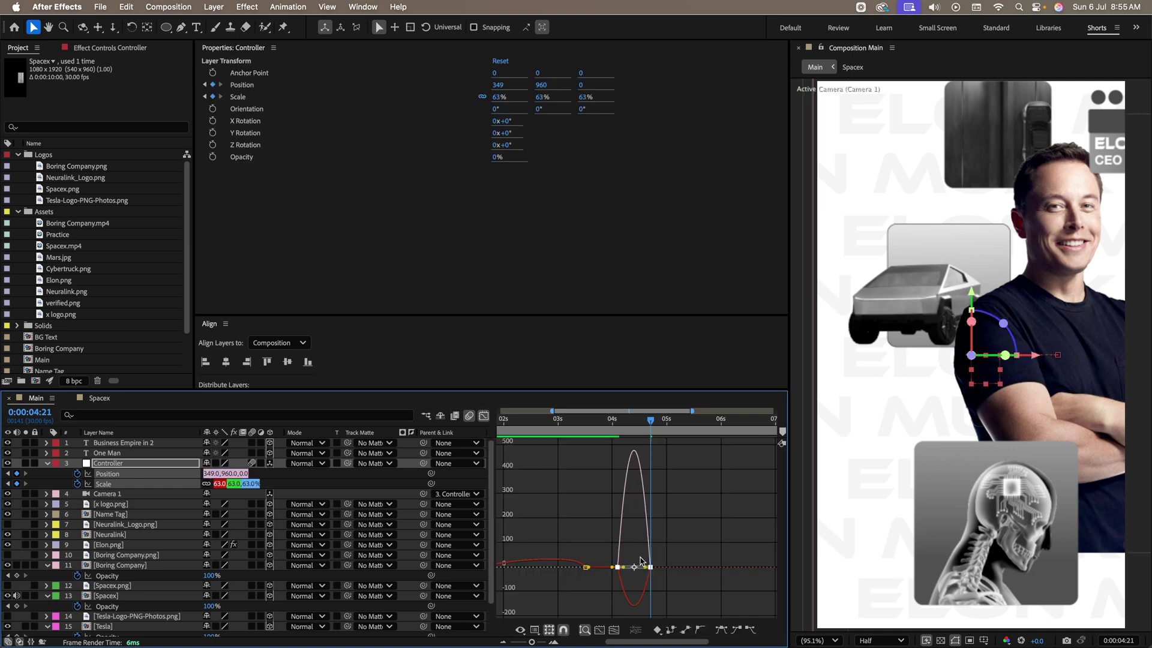
pyautogui.moveTo(658, 563)
pyautogui.mouseDown()
pyautogui.moveTo(611, 581)
pyautogui.moveTo(657, 565)
pyautogui.moveTo(638, 570)
pyautogui.mouseUp()
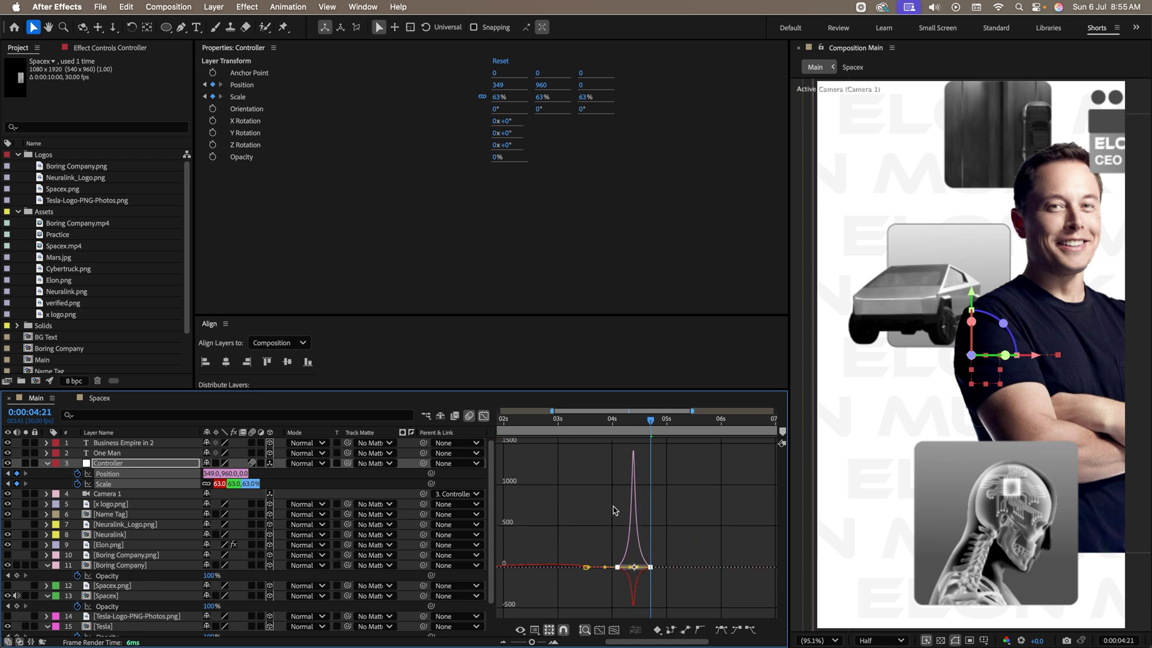
# Play back the Controller's zoom toward the Tesla and Neuralink cards and switch the timeline from speed graphs back to layer bars
pyautogui.click(610, 420)
pyautogui.moveTo(609, 420); pyautogui.dragTo(648, 420)
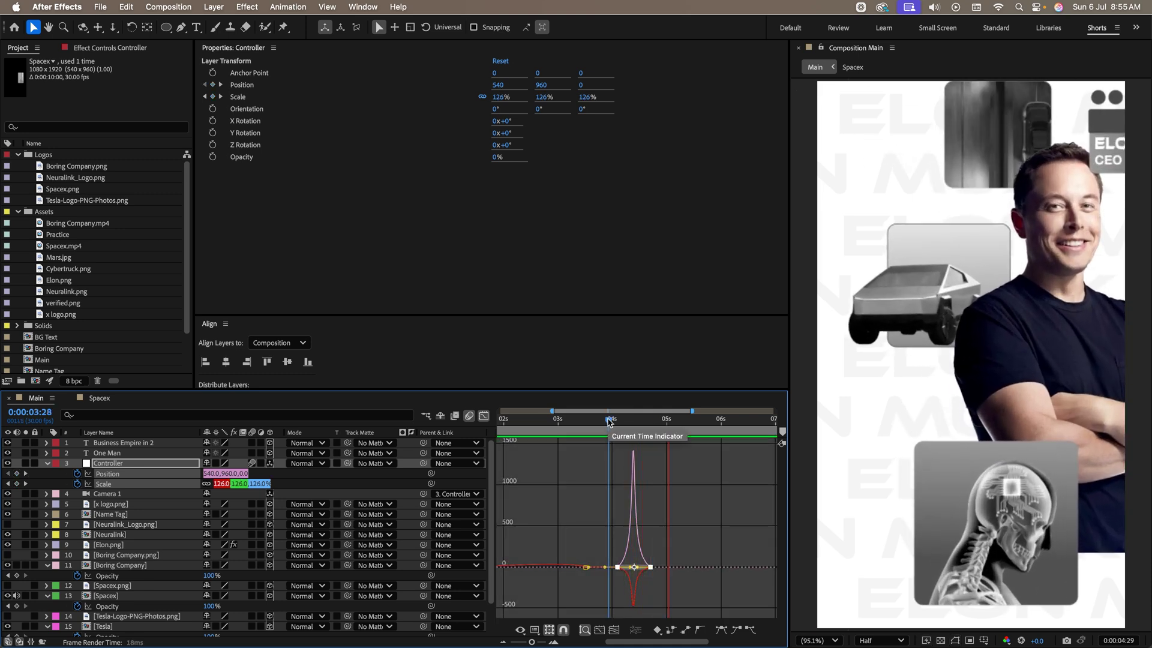
pyautogui.hotkey('shift', 'F3')
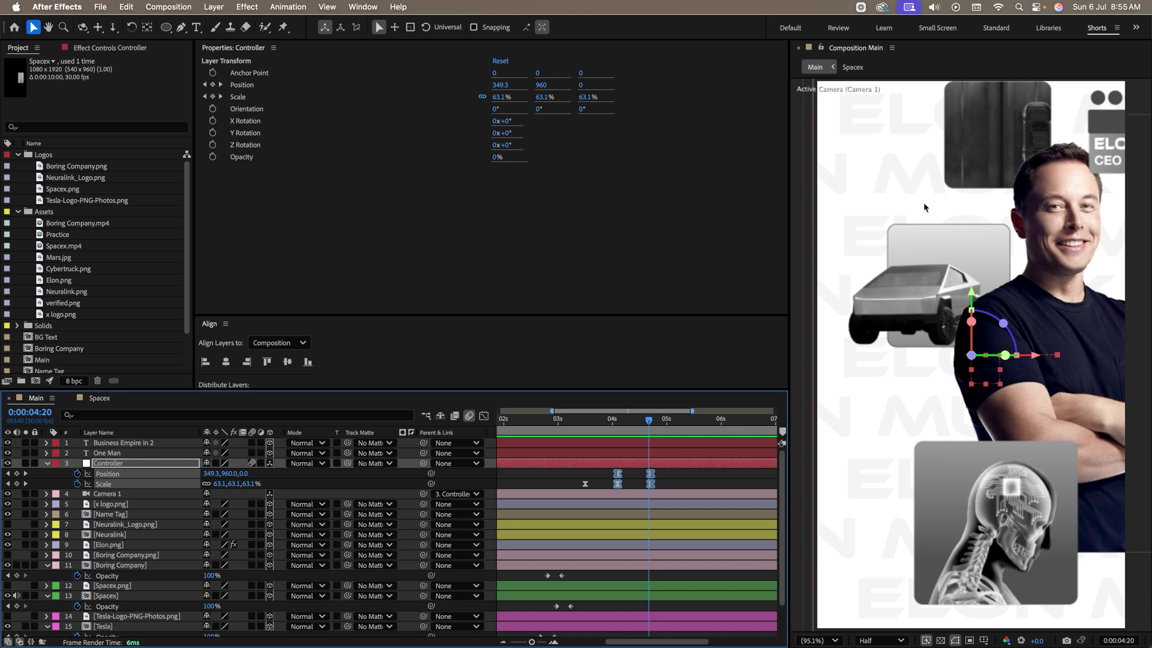
# Make the Tesla logo layer visible and start keyframing its opacity at 0:00:04:06
pyautogui.click(68, 617)
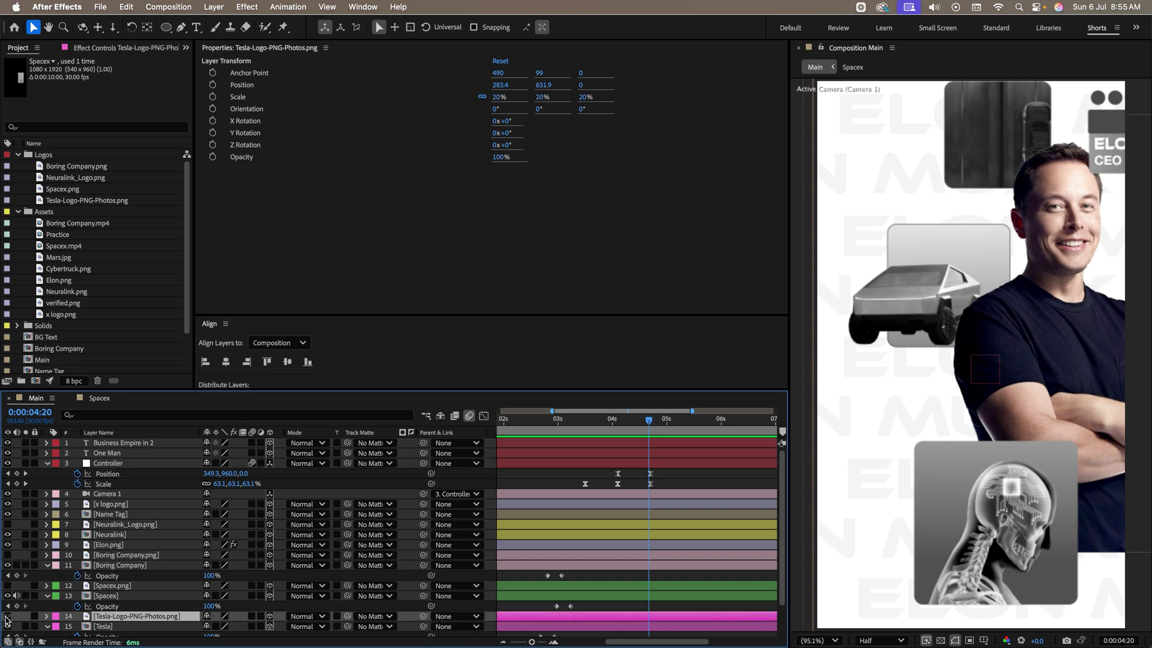
pyautogui.click(7, 616)
pyautogui.click(632, 431)
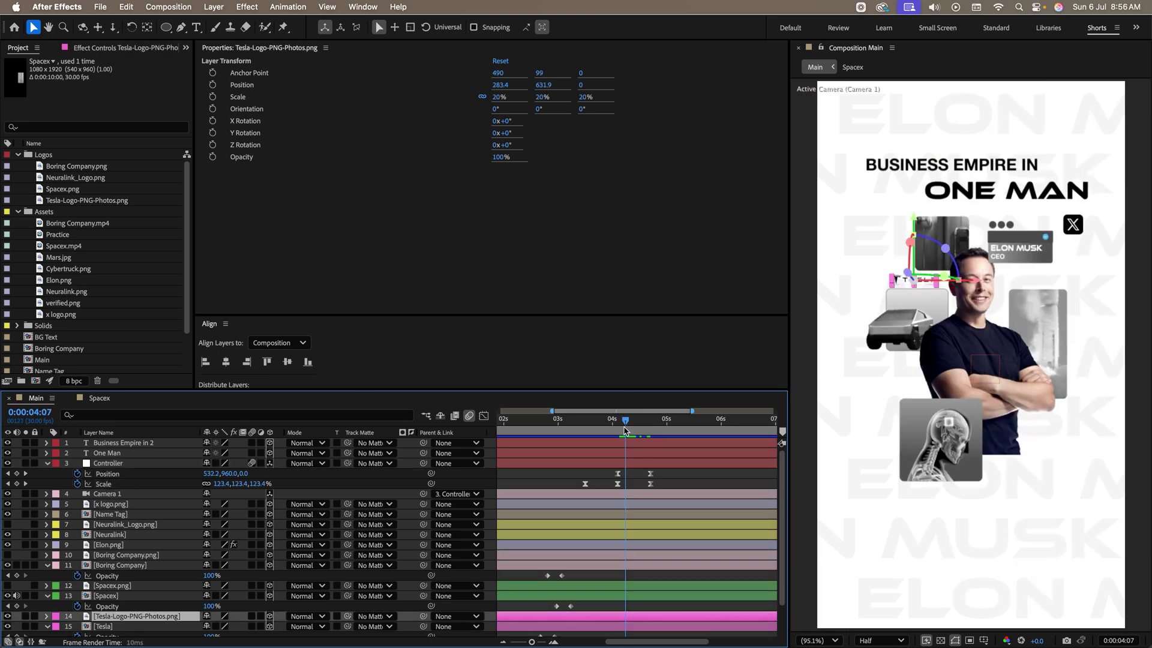
pyautogui.moveTo(631, 430); pyautogui.dragTo(623, 430)
pyautogui.press('t')
pyautogui.click(77, 626)
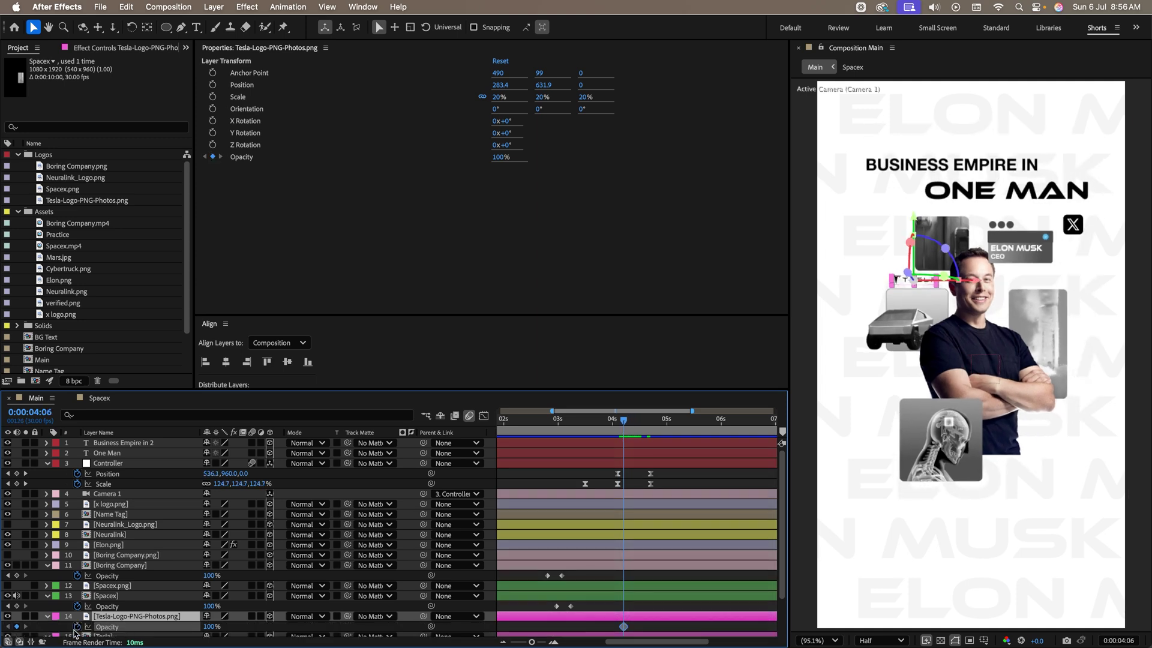
# Fade in the Tesla logo with opacity keyframes of 0% at 0:00:04:06 and 100% at 0:00:04:14, and preview it
pyautogui.moveTo(631, 424); pyautogui.dragTo(638, 423)
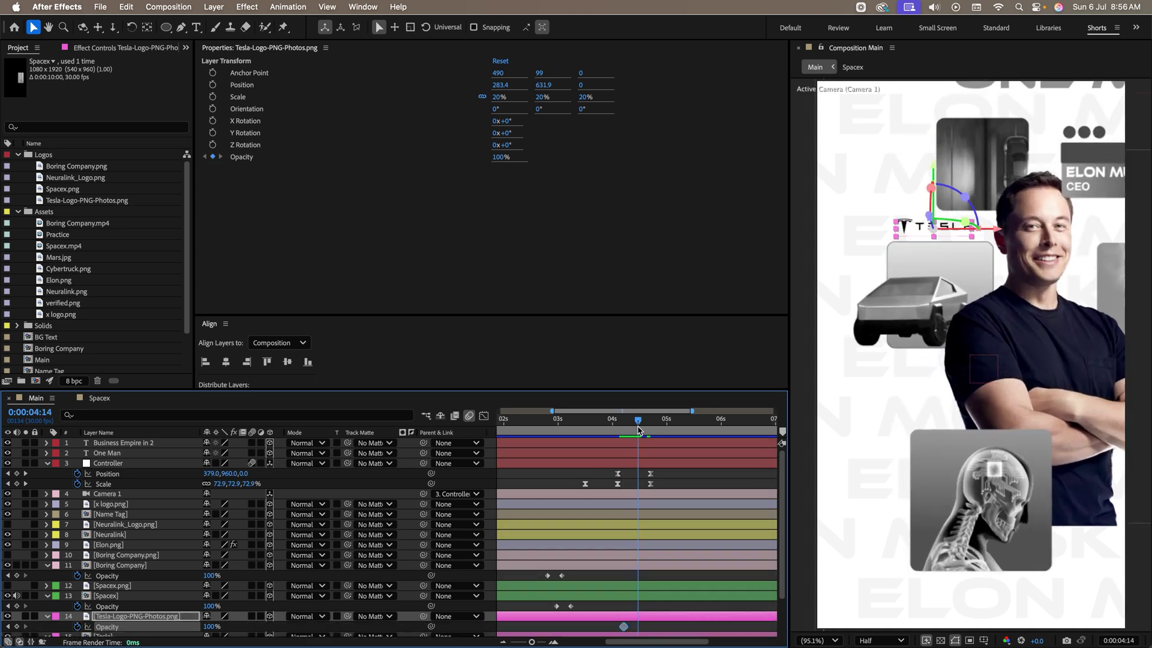
pyautogui.click(16, 627)
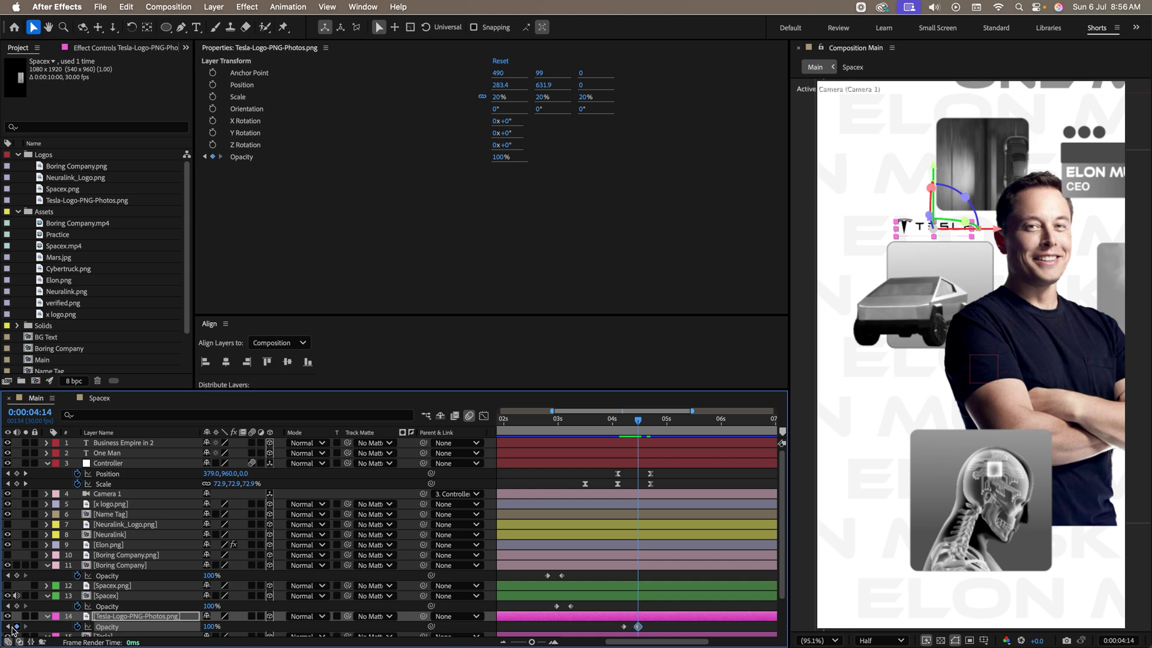
pyautogui.click(8, 626)
pyautogui.click(210, 628)
pyautogui.write('0')
pyautogui.press('Return')
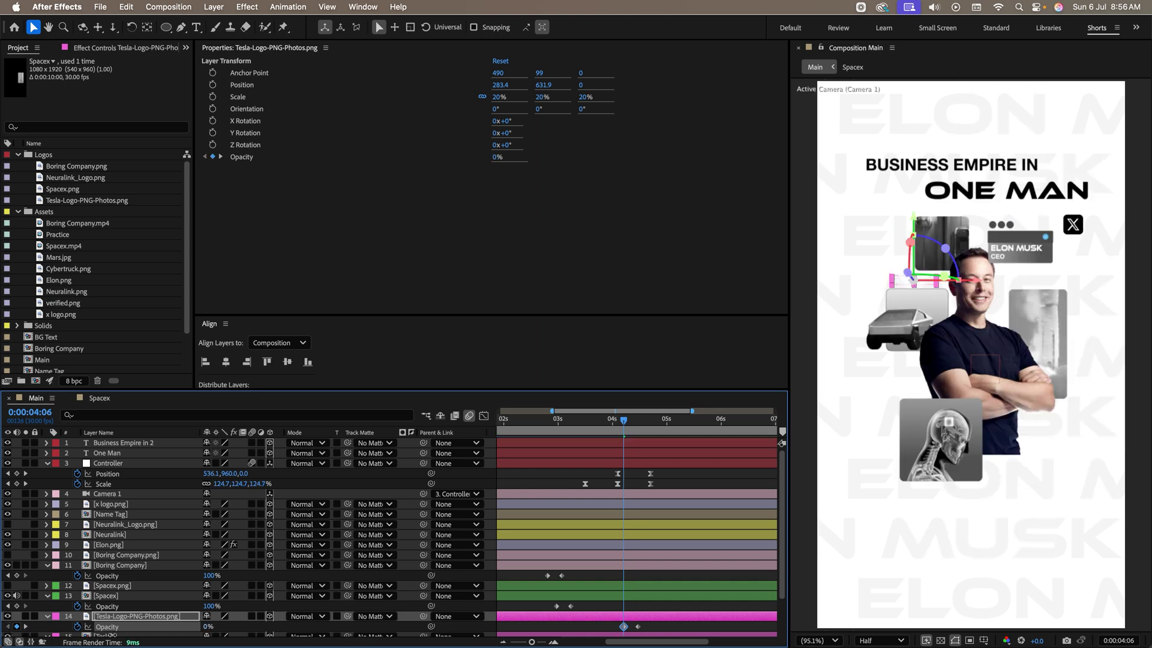
pyautogui.click(613, 422)
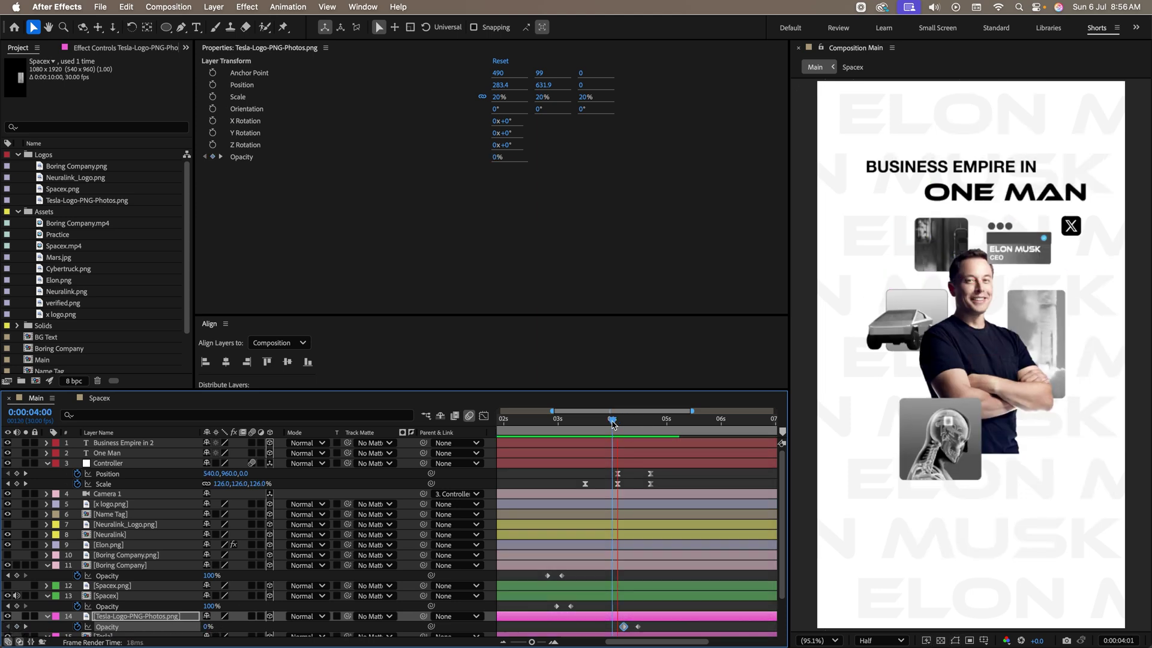
pyautogui.moveTo(613, 421); pyautogui.dragTo(715, 433)
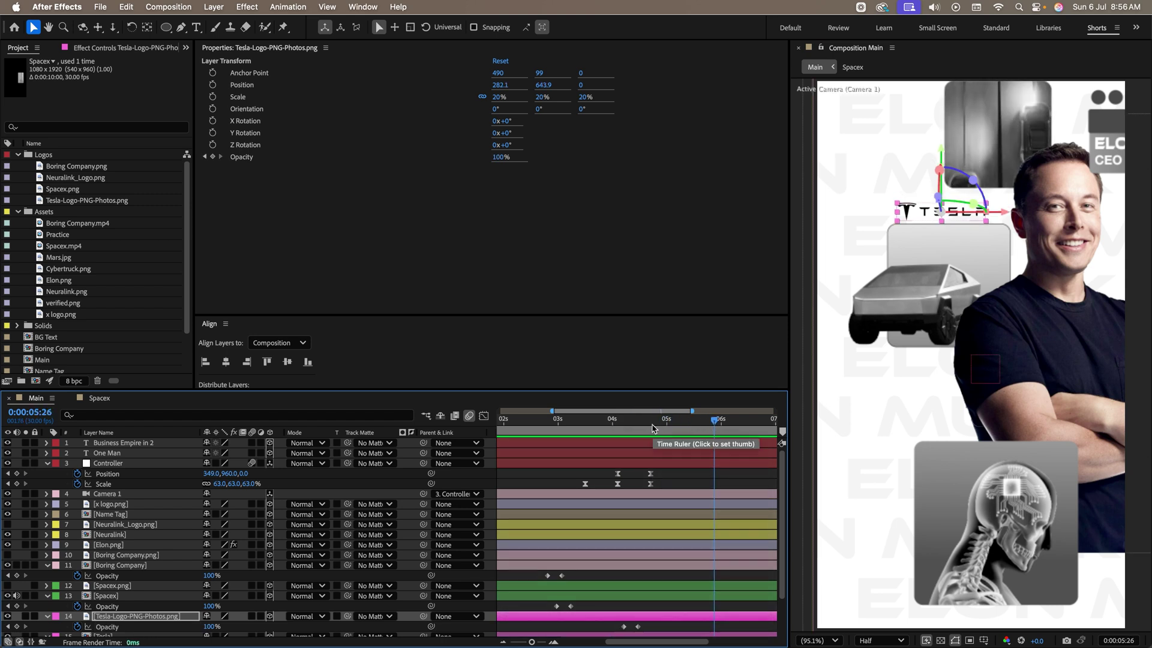
# Hold the Controller at position 349, 960 and 63% scale with keyframes at 0:00:04:28
pyautogui.moveTo(653, 428); pyautogui.dragTo(663, 426)
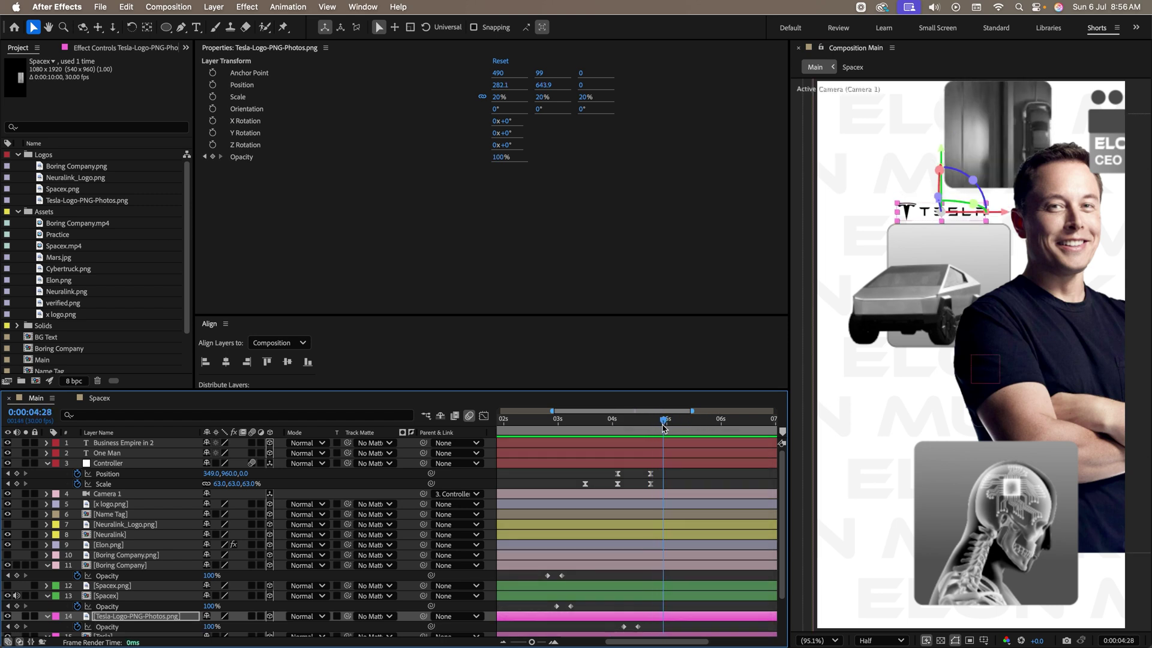
pyautogui.click(16, 474)
pyautogui.click(17, 483)
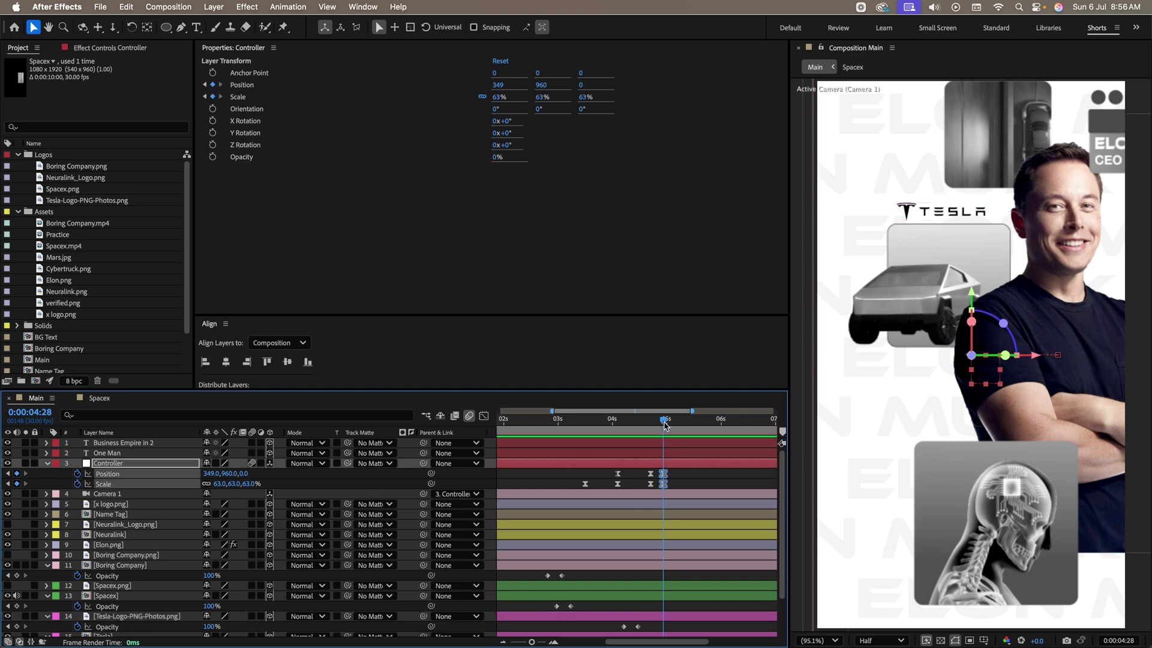
# Keyframe the Controller's position at 867, 960 at 0:00:05:15 to pan to the SpaceX card, and play back the move
pyautogui.moveTo(664, 426); pyautogui.dragTo(694, 426)
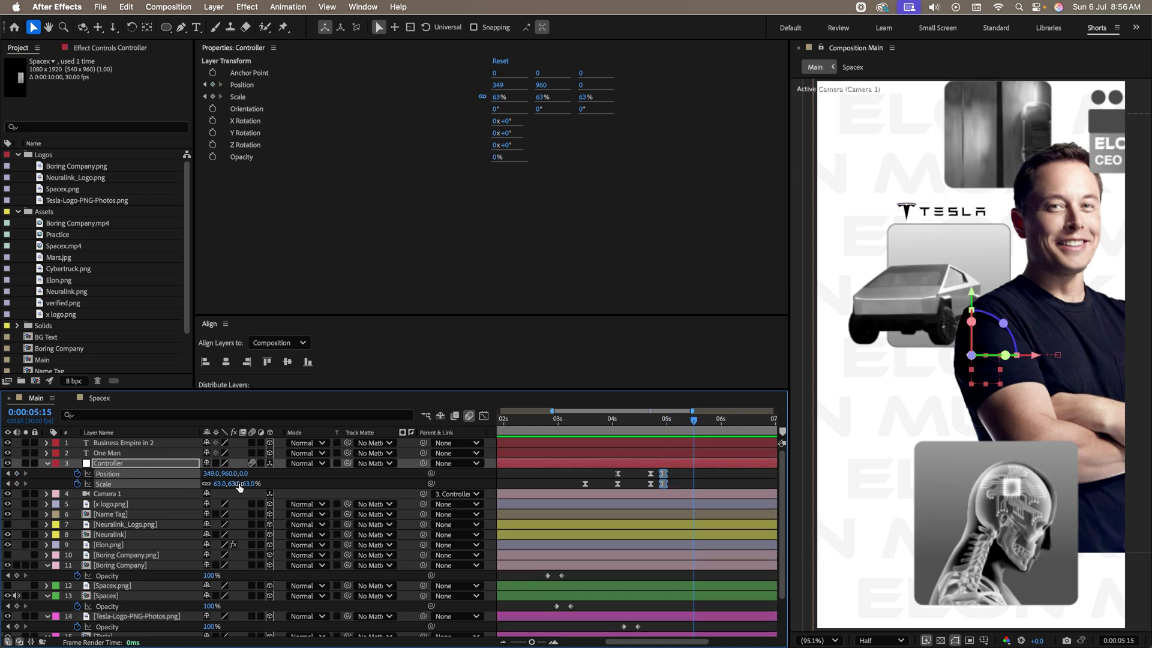
pyautogui.moveTo(211, 475); pyautogui.dragTo(535, 474)
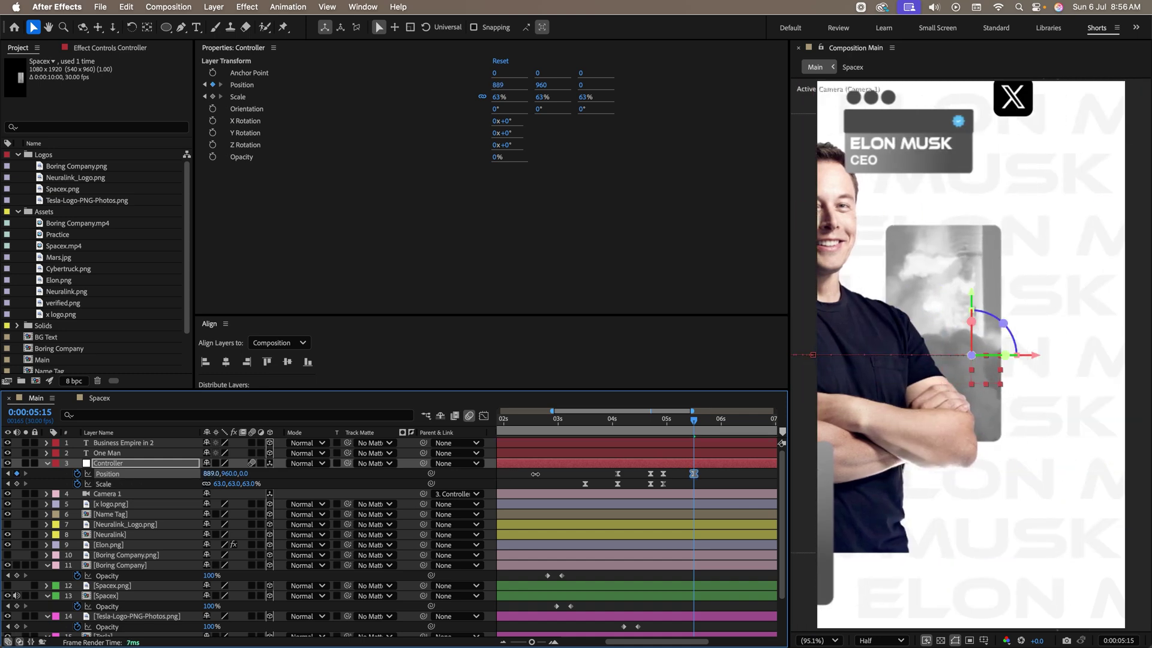
pyautogui.click(647, 427)
pyautogui.press('space')
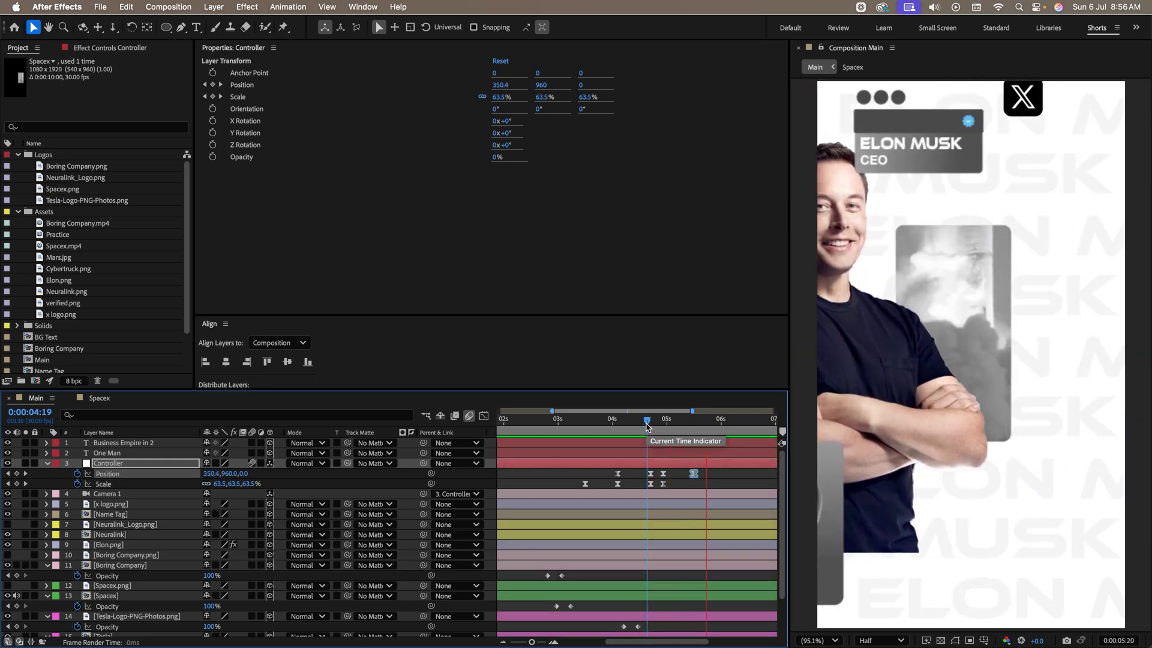
pyautogui.press('space')
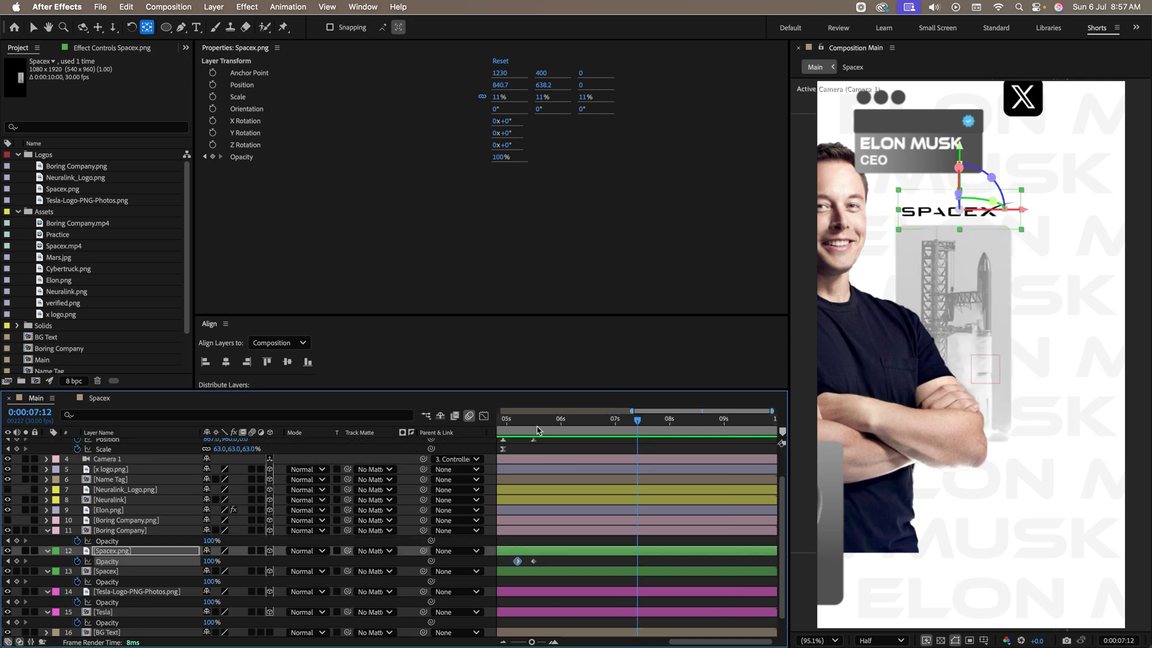
# Hold the Controller at position 867, 960 and 63% scale with keyframes at 0:00:05:29
pyautogui.moveTo(540, 436)
pyautogui.mouseDown()
pyautogui.moveTo(523, 435)
pyautogui.moveTo(560, 428)
pyautogui.mouseUp()
pyautogui.scroll(2, 522, 435)
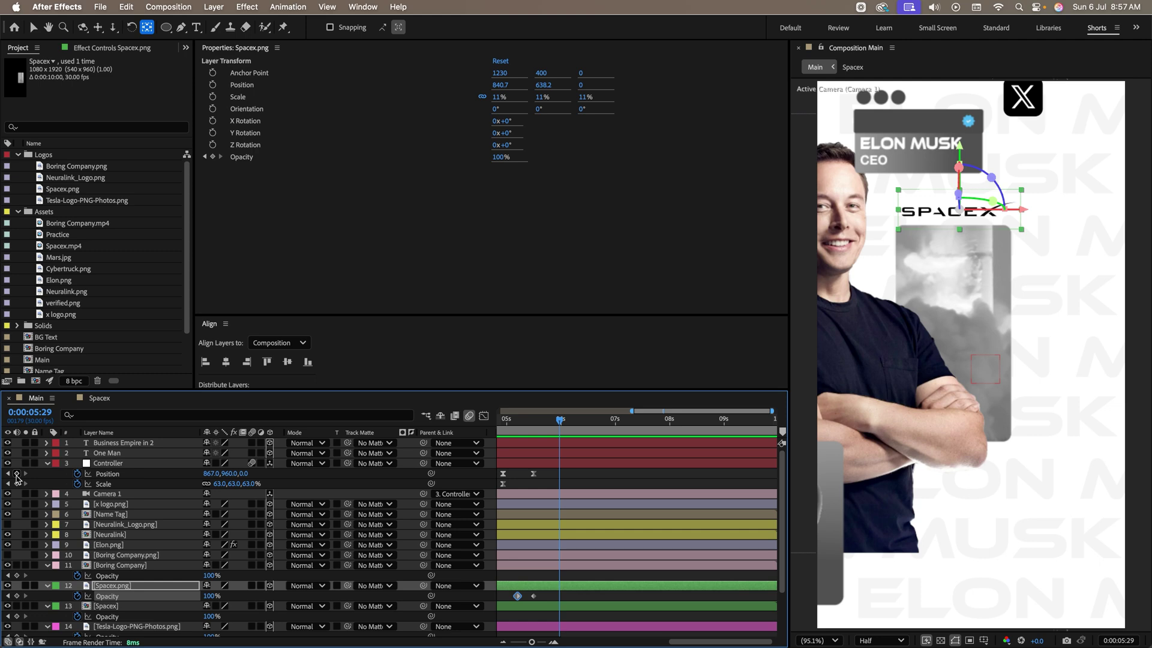
pyautogui.click(16, 473)
pyautogui.click(17, 484)
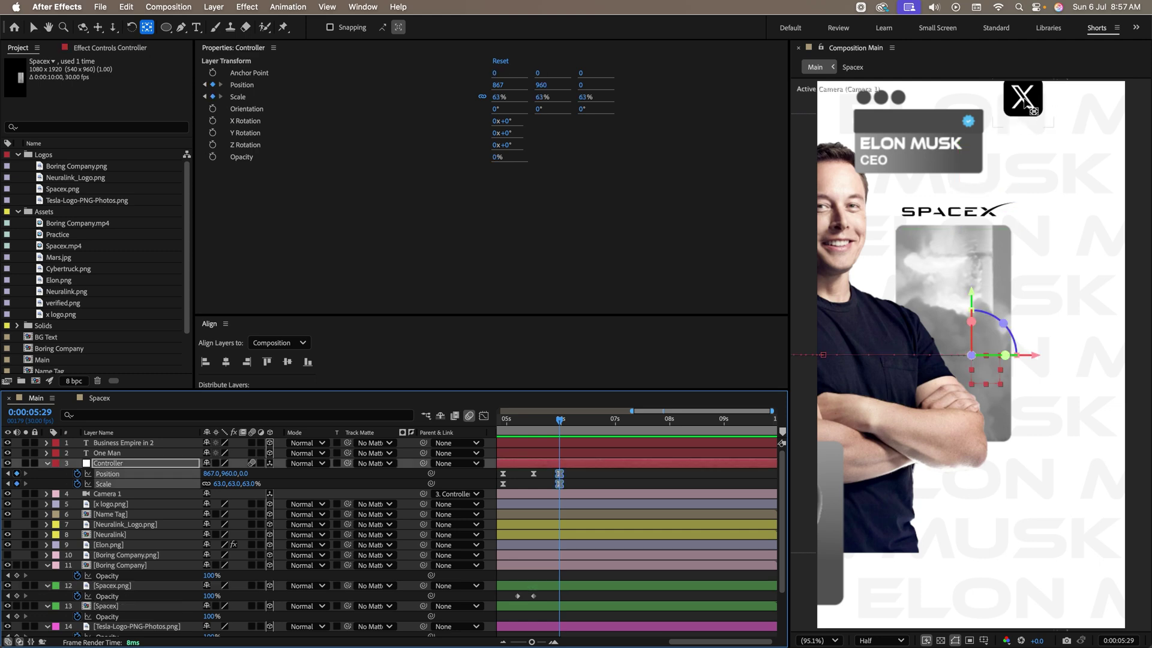
# Keyframe the Controller to 48% scale and position 945, 651 near the SpaceX logo, making that move's keyframes linear
pyautogui.moveTo(230, 473)
pyautogui.mouseDown()
pyautogui.moveTo(97, 474)
pyautogui.moveTo(213, 484)
pyautogui.mouseUp()
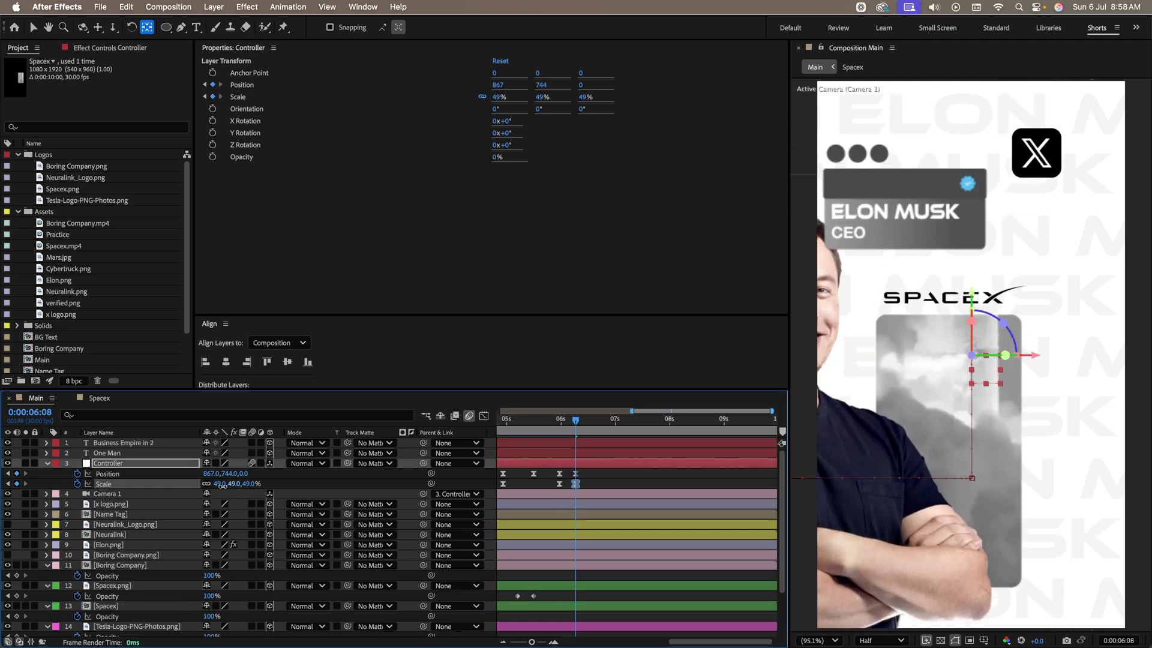
pyautogui.moveTo(210, 474); pyautogui.dragTo(174, 473)
pyautogui.moveTo(576, 420); pyautogui.dragTo(617, 421)
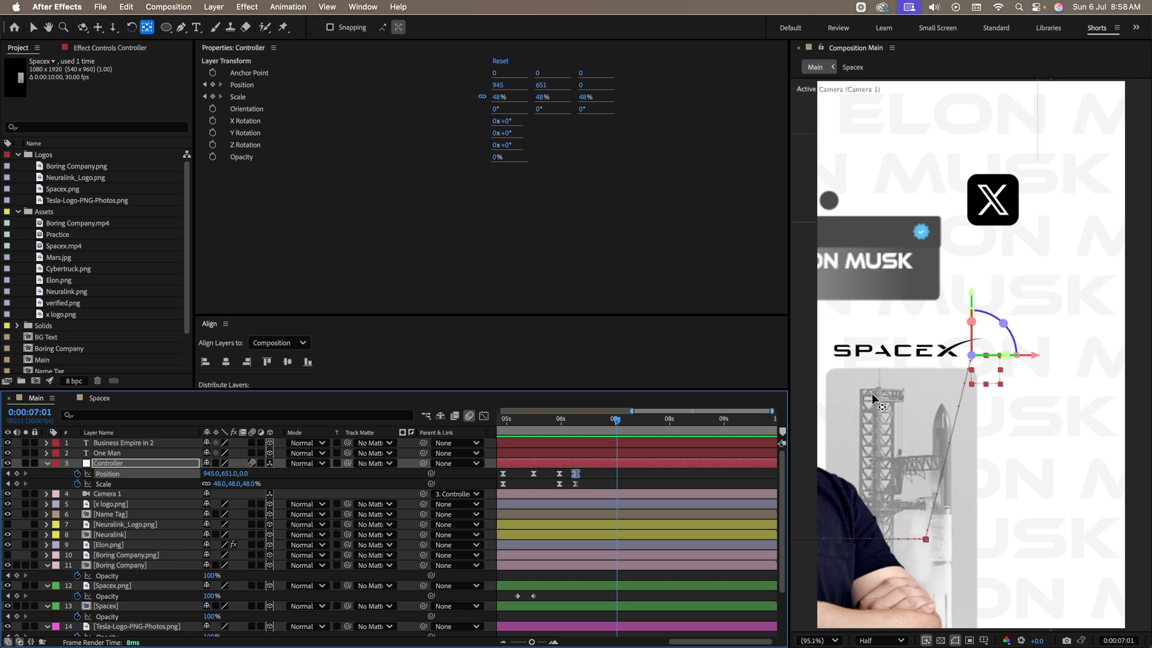
pyautogui.moveTo(587, 474); pyautogui.dragTo(558, 494)
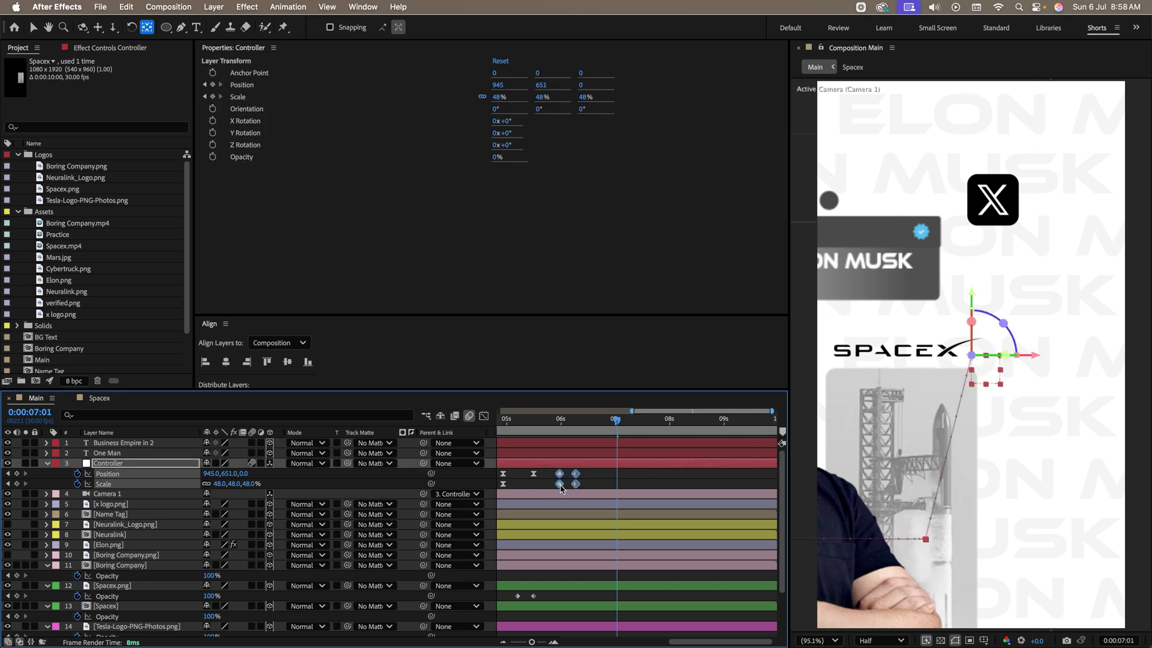
pyautogui.moveTo(553, 426)
pyautogui.mouseDown()
pyautogui.moveTo(513, 427)
pyautogui.moveTo(529, 426)
pyautogui.mouseUp()
pyautogui.press('space')
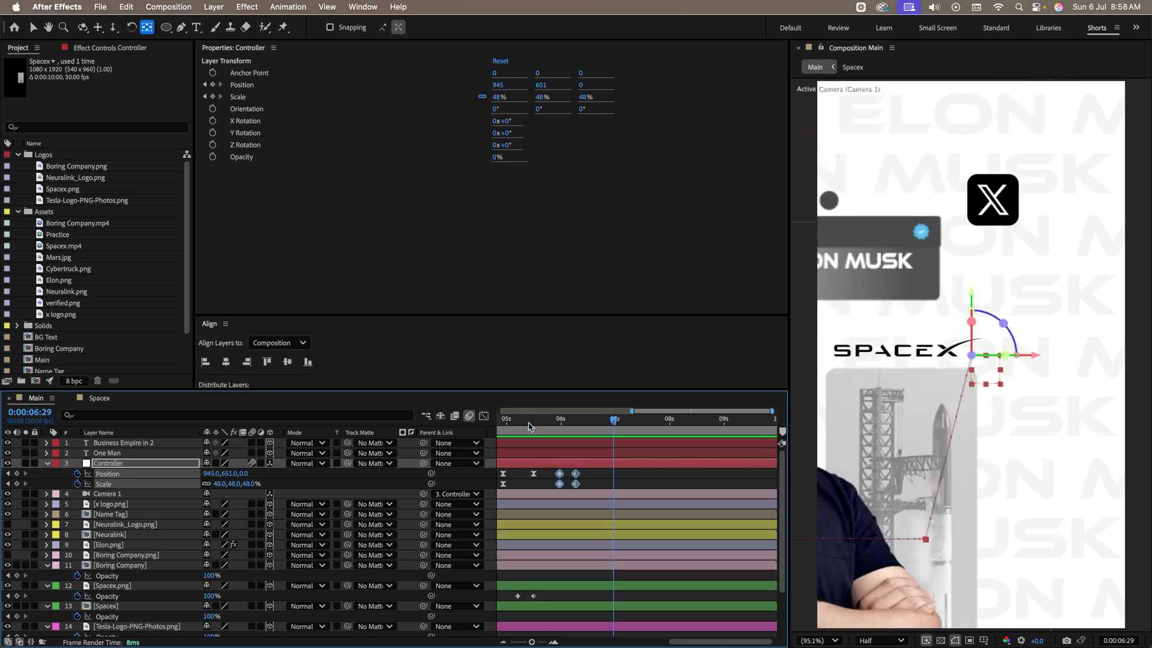
# Hold the Controller's position and scale with keyframes at 0:00:06:27, and keyframe position 393, 1019 and scale 74% at 0:00:07:12
pyautogui.click(17, 474)
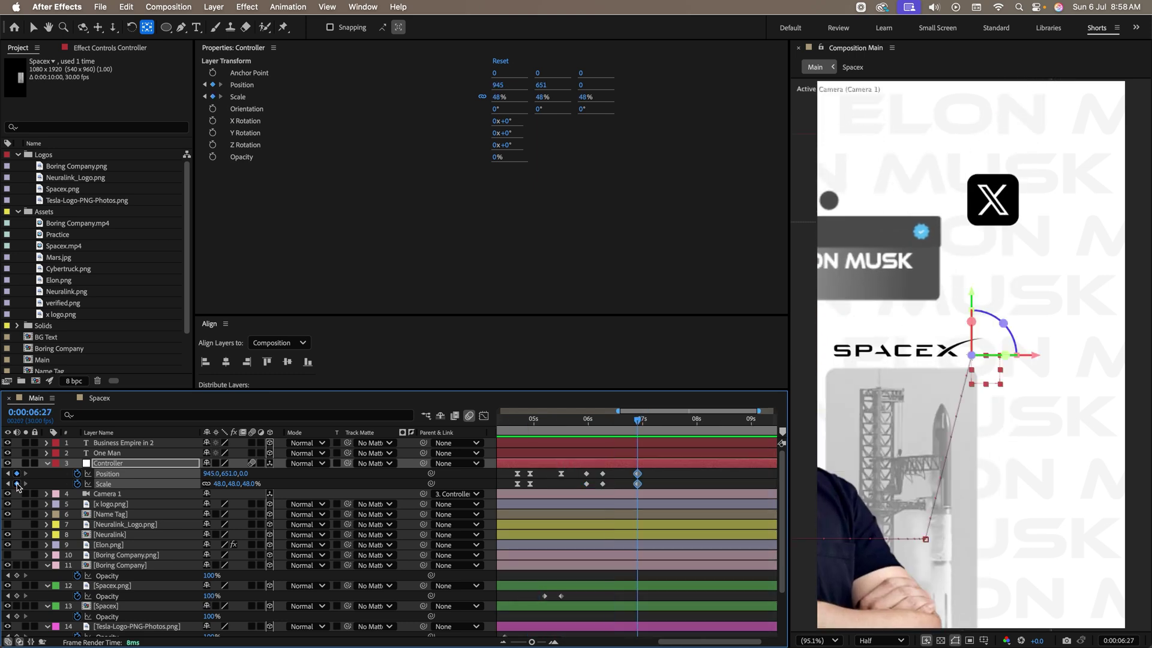
pyautogui.moveTo(642, 433); pyautogui.dragTo(664, 428)
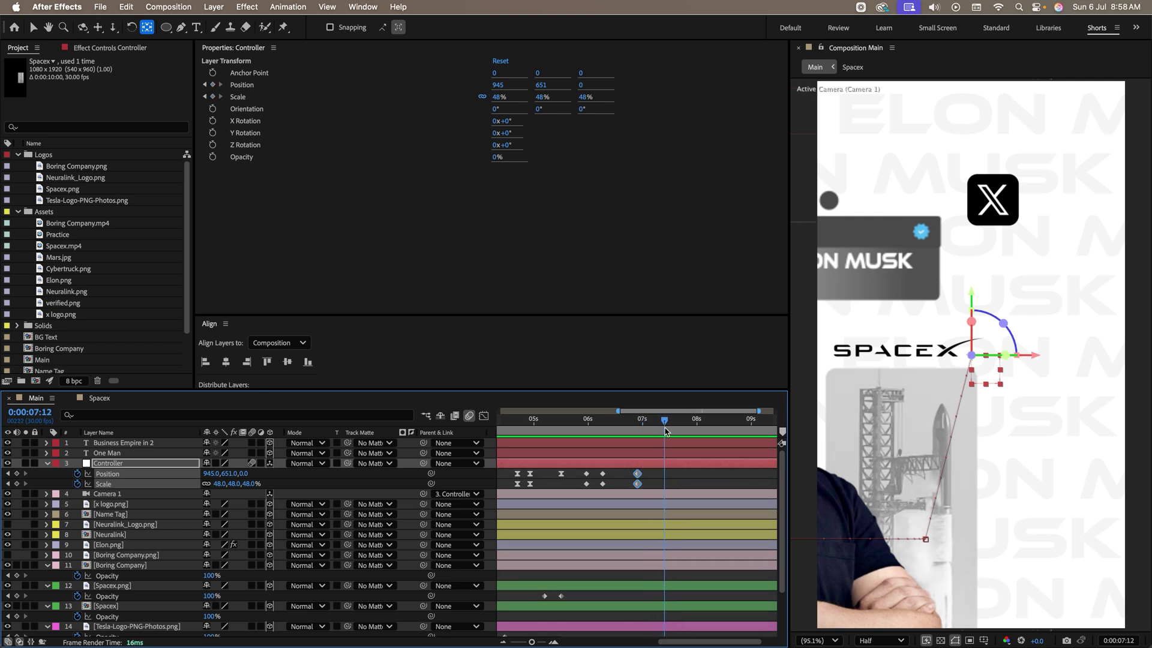
pyautogui.moveTo(220, 484); pyautogui.dragTo(254, 474)
# Apply Easy Ease to the Controller's position and scale keyframes at 0:00:06:27 and 0:00:07:12, and play back the move
pyautogui.moveTo(678, 472); pyautogui.dragTo(628, 489)
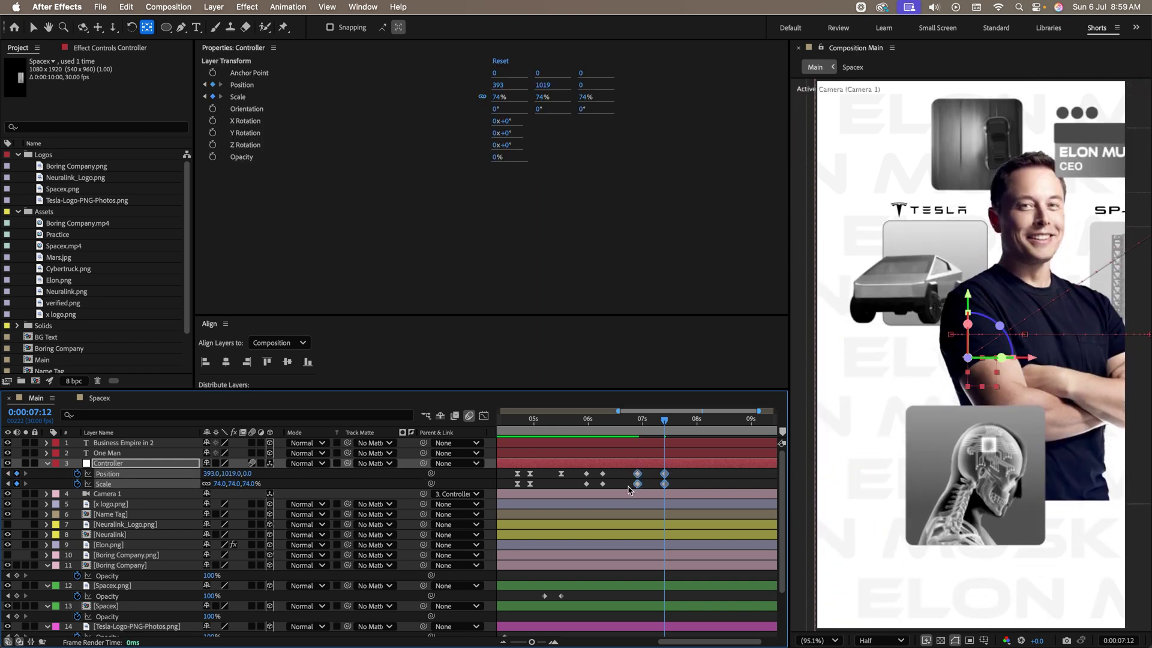
pyautogui.press('F9')
pyautogui.click(625, 424)
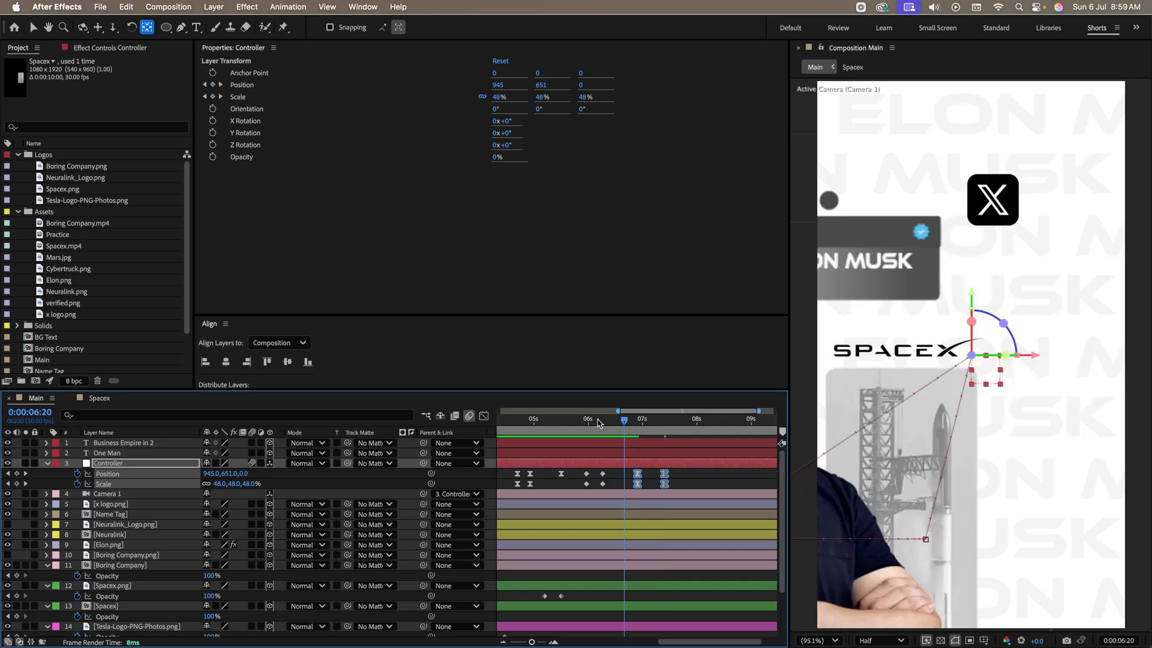
pyautogui.click(598, 420)
pyautogui.press('space')
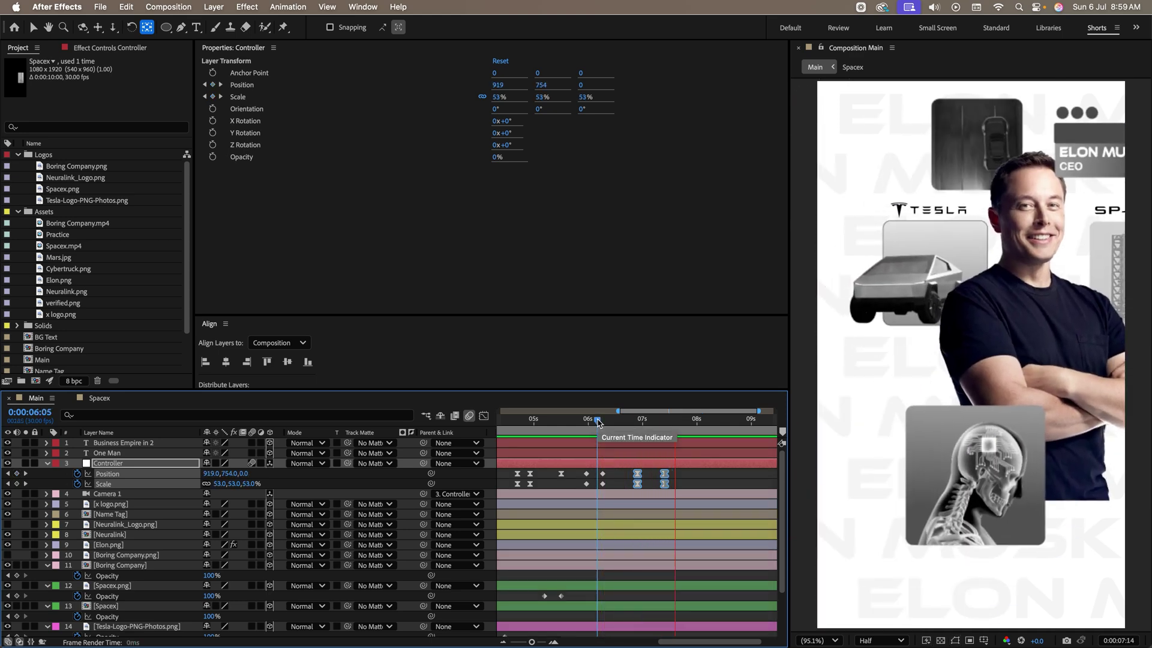
pyautogui.press('space')
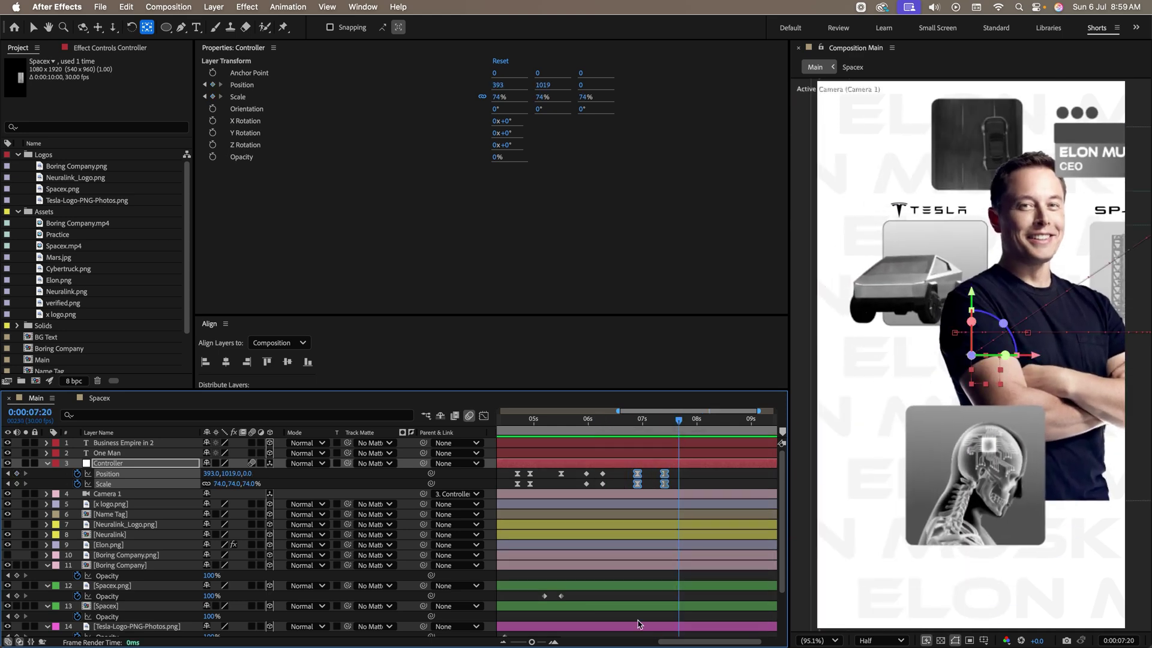
# Make the Neuralink logo layer visible and move it closer beneath its card, to position 418.5, 1586.2
pyautogui.click(114, 526)
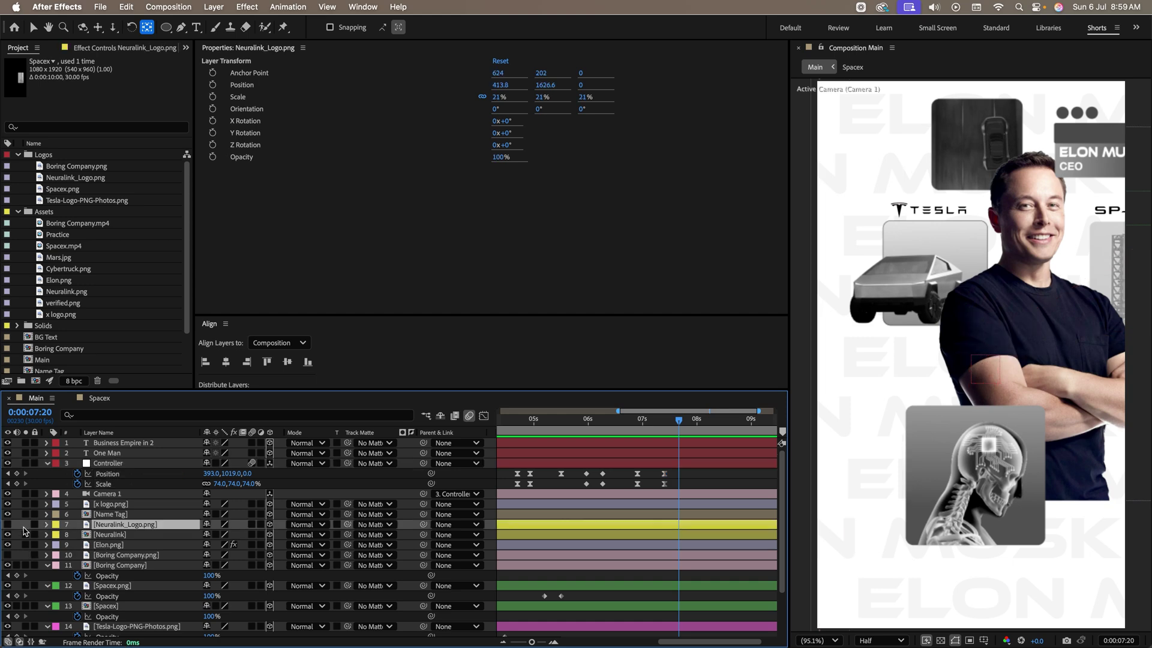
pyautogui.click(7, 524)
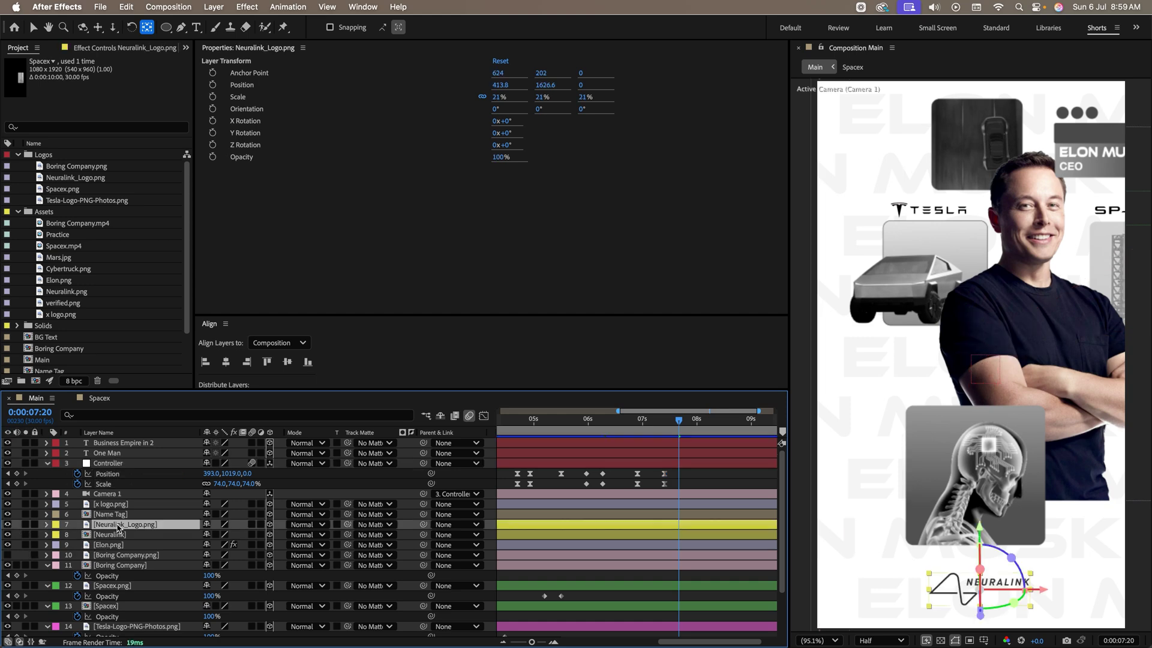
pyautogui.press('t')
pyautogui.moveTo(680, 420); pyautogui.dragTo(672, 420)
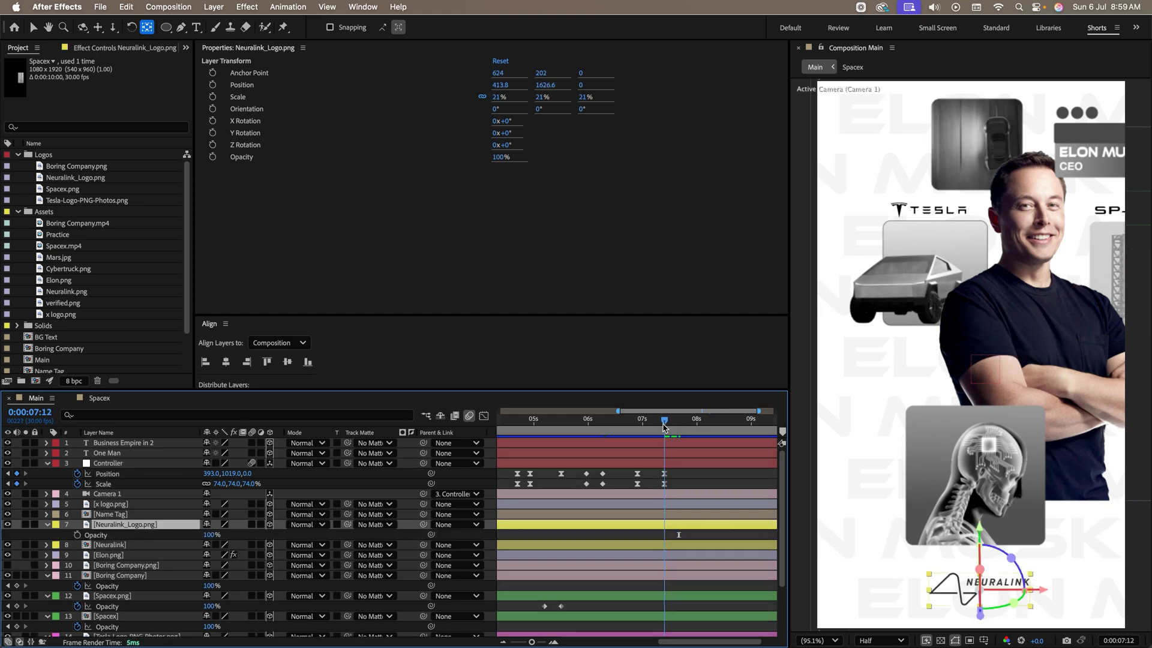
pyautogui.press('v')
pyautogui.moveTo(993, 586); pyautogui.dragTo(995, 571)
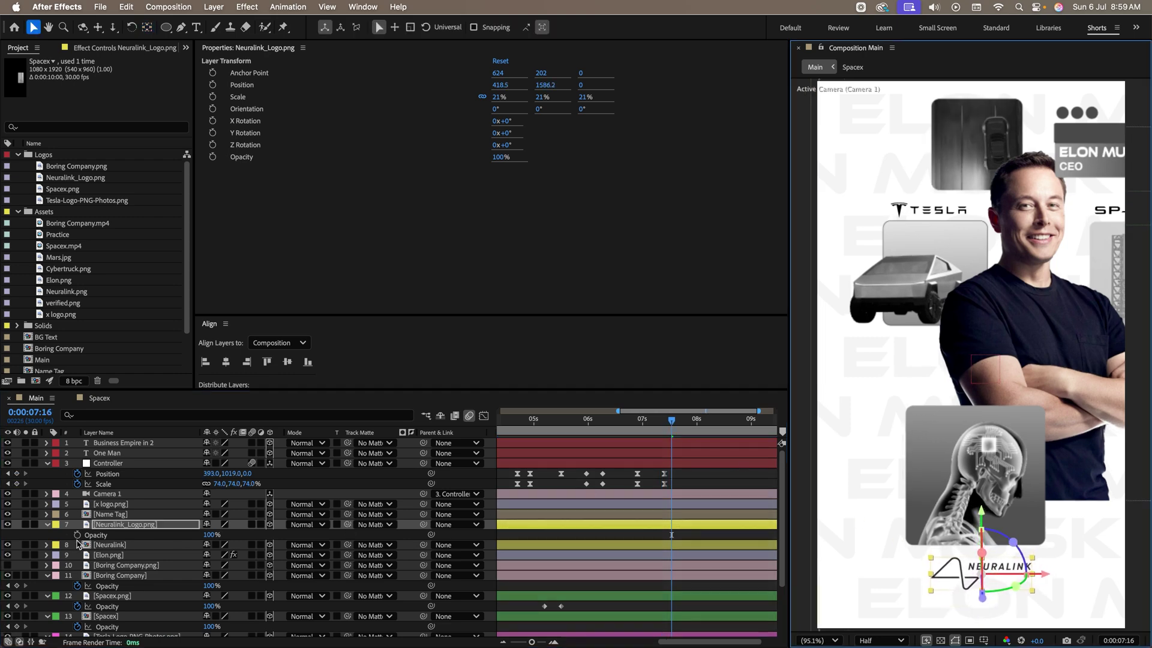
# Fade in the Neuralink logo with opacity keyframes of 0% at 0:00:07:08 and 100% at 0:00:07:16, and preview it
pyautogui.click(77, 535)
pyautogui.moveTo(671, 423); pyautogui.dragTo(658, 423)
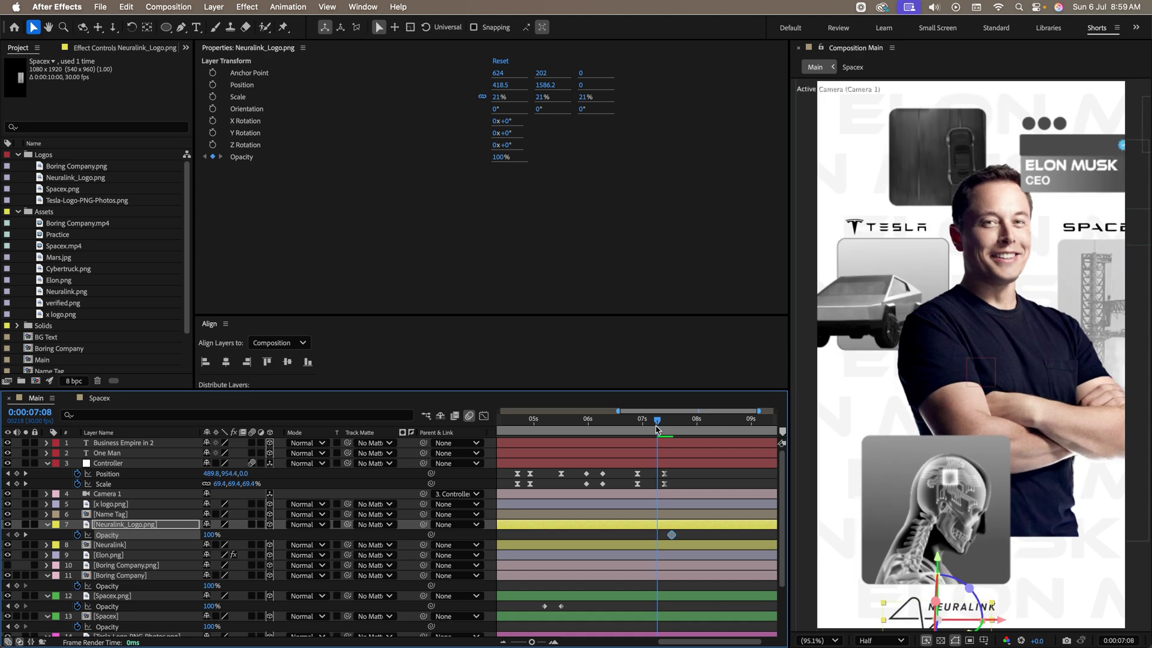
pyautogui.moveTo(208, 534); pyautogui.dragTo(46, 556)
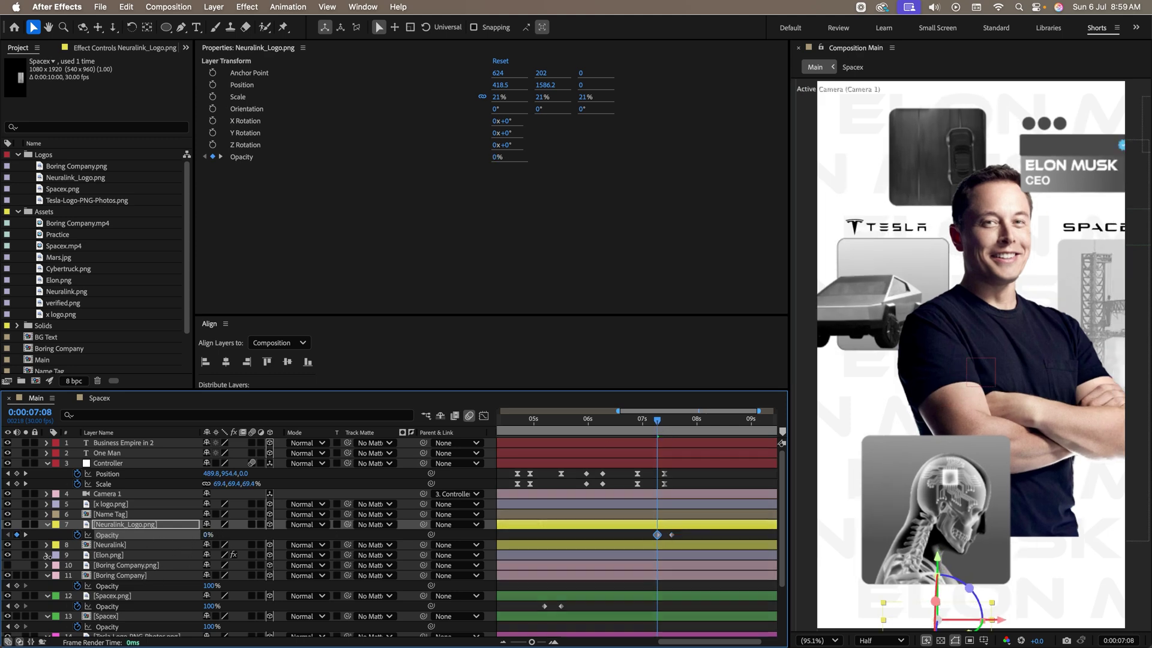
pyautogui.click(643, 421)
pyautogui.press('space')
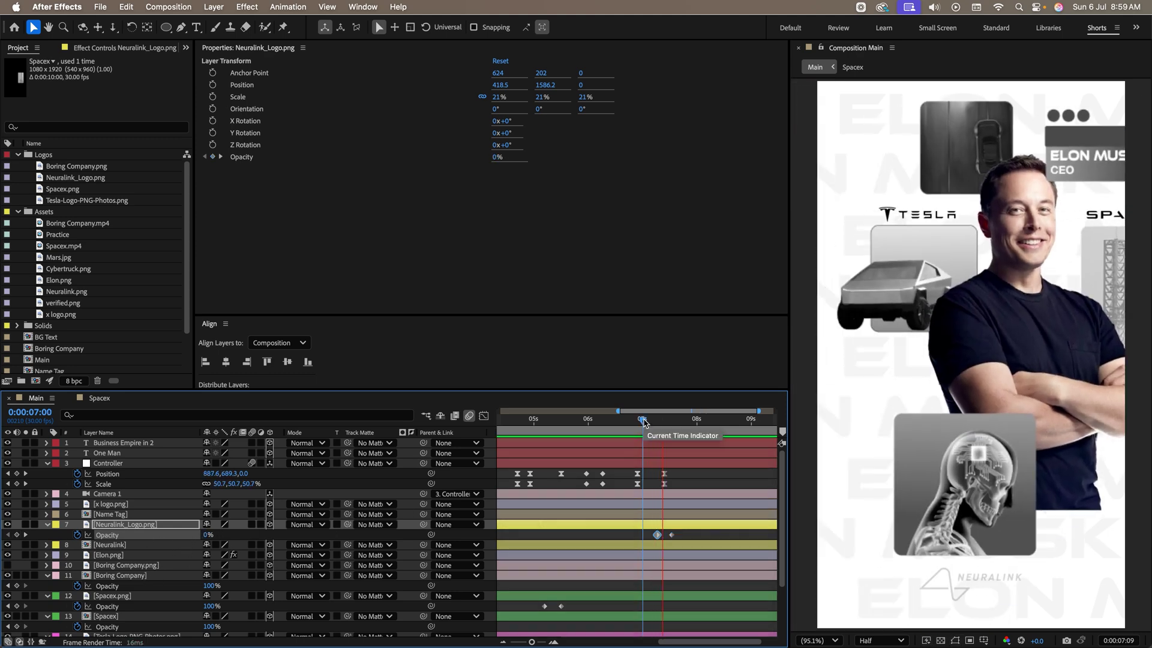
pyautogui.press('space')
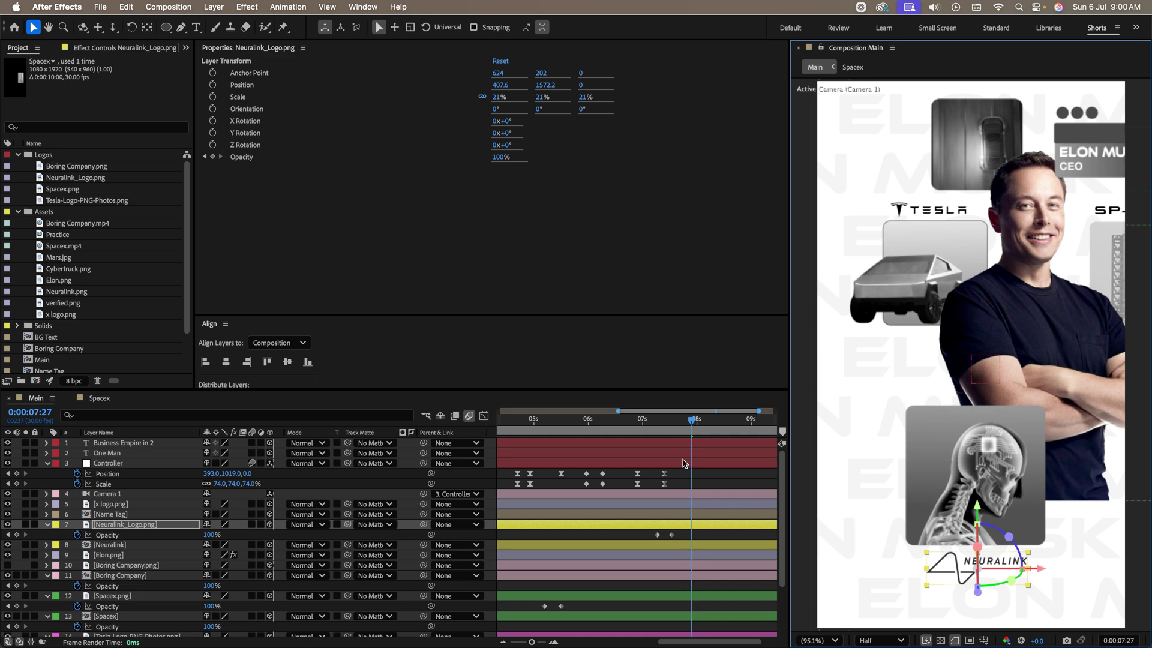
# Play back the move to the Neuralink card and hold the Controller's position and scale with keyframes at 0:00:07:29
pyautogui.click(638, 421)
pyautogui.press('space')
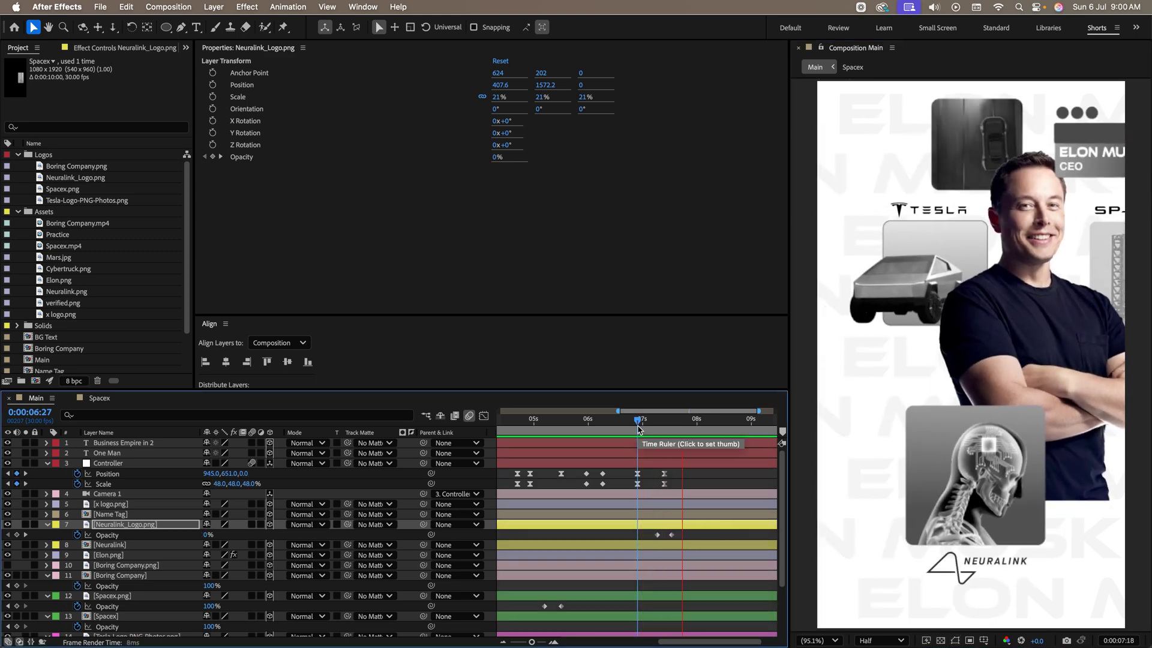
pyautogui.press('space')
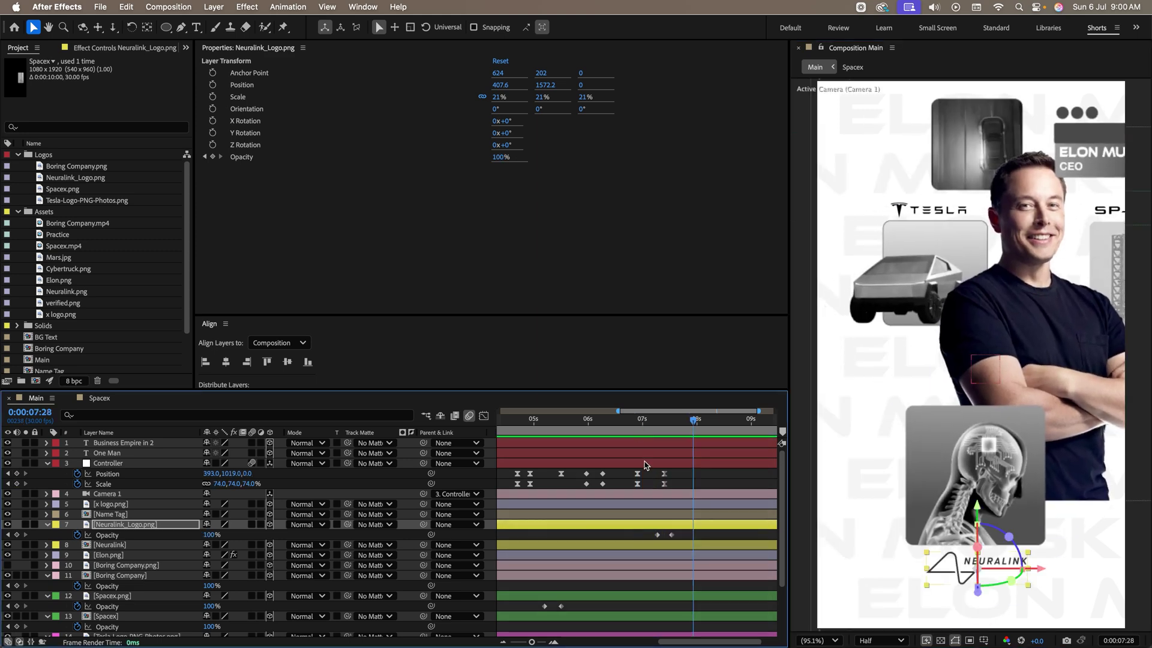
pyautogui.click(16, 474)
pyautogui.click(16, 484)
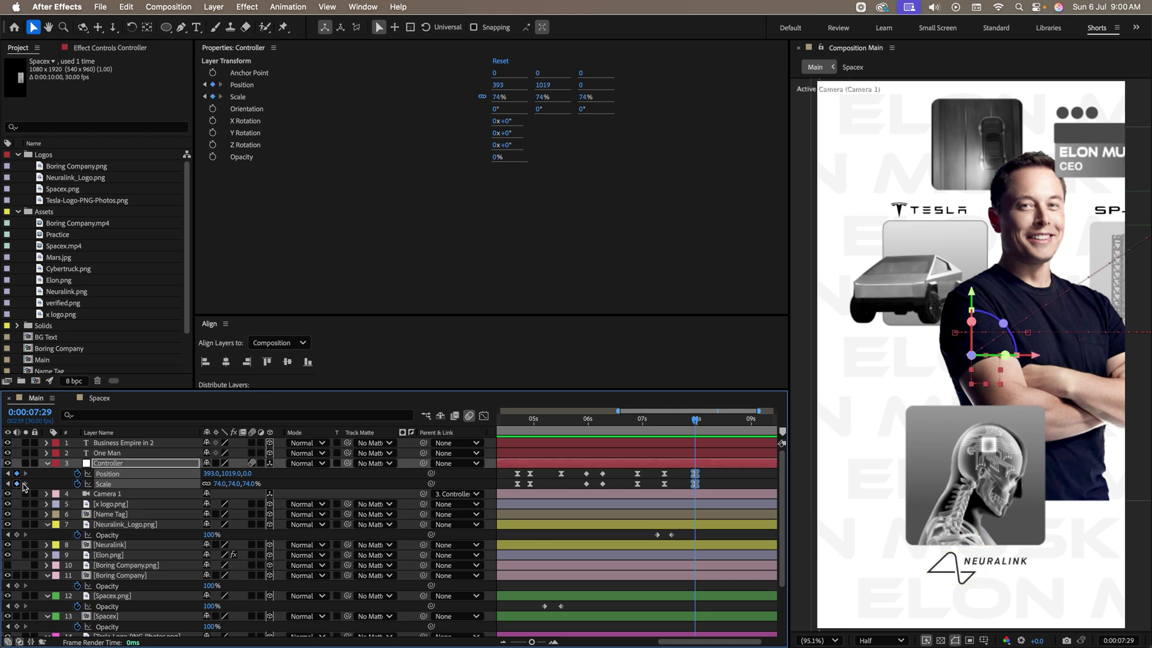
# Keyframe the Controller at 0:00:08:11 with position 383, 599 and scale 52%, playing back the move to refine the framing
pyautogui.moveTo(698, 424); pyautogui.dragTo(717, 429)
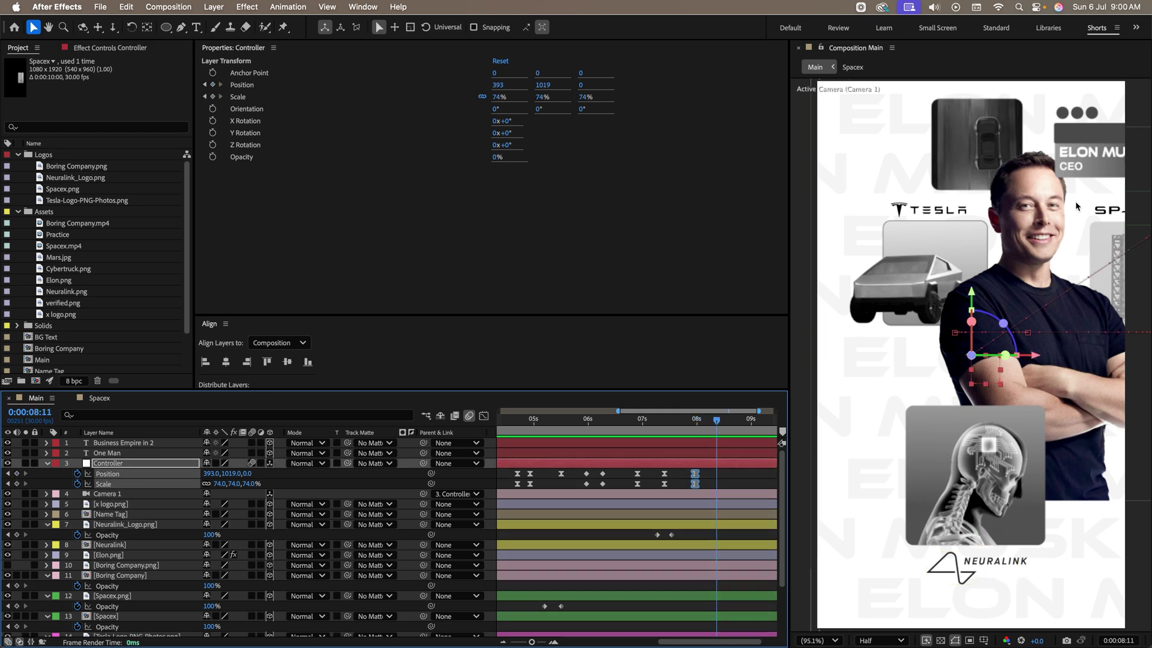
pyautogui.moveTo(210, 473); pyautogui.dragTo(203, 474)
pyautogui.moveTo(226, 474); pyautogui.dragTo(36, 503)
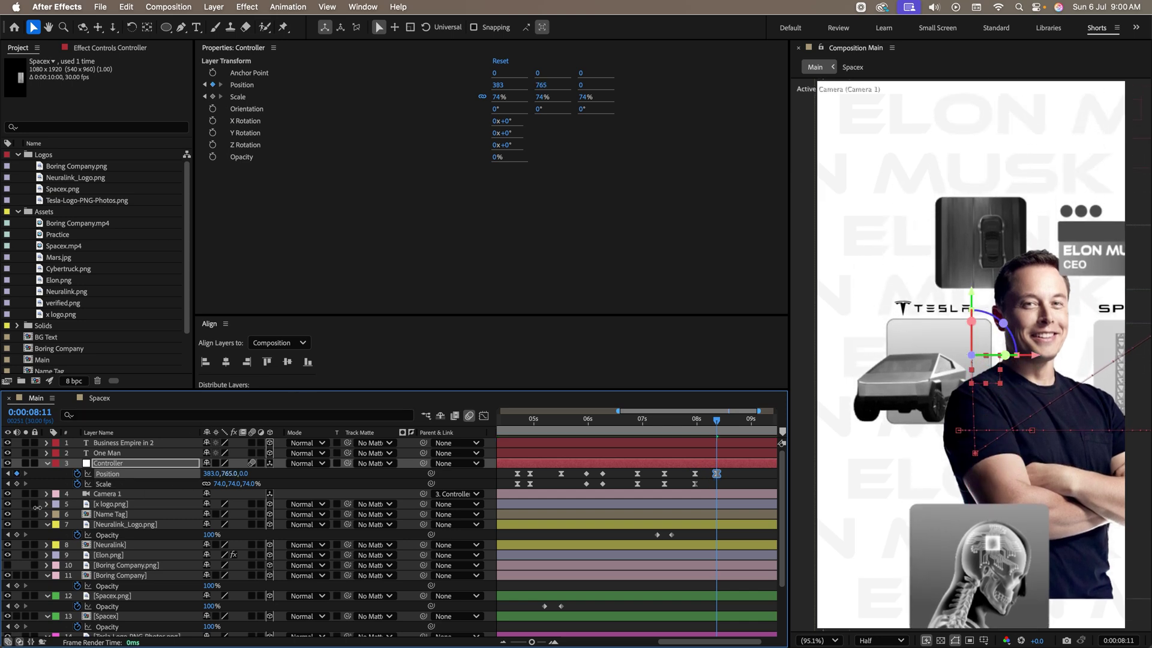
pyautogui.moveTo(230, 474)
pyautogui.mouseDown()
pyautogui.moveTo(171, 495)
pyautogui.moveTo(231, 489)
pyautogui.mouseUp()
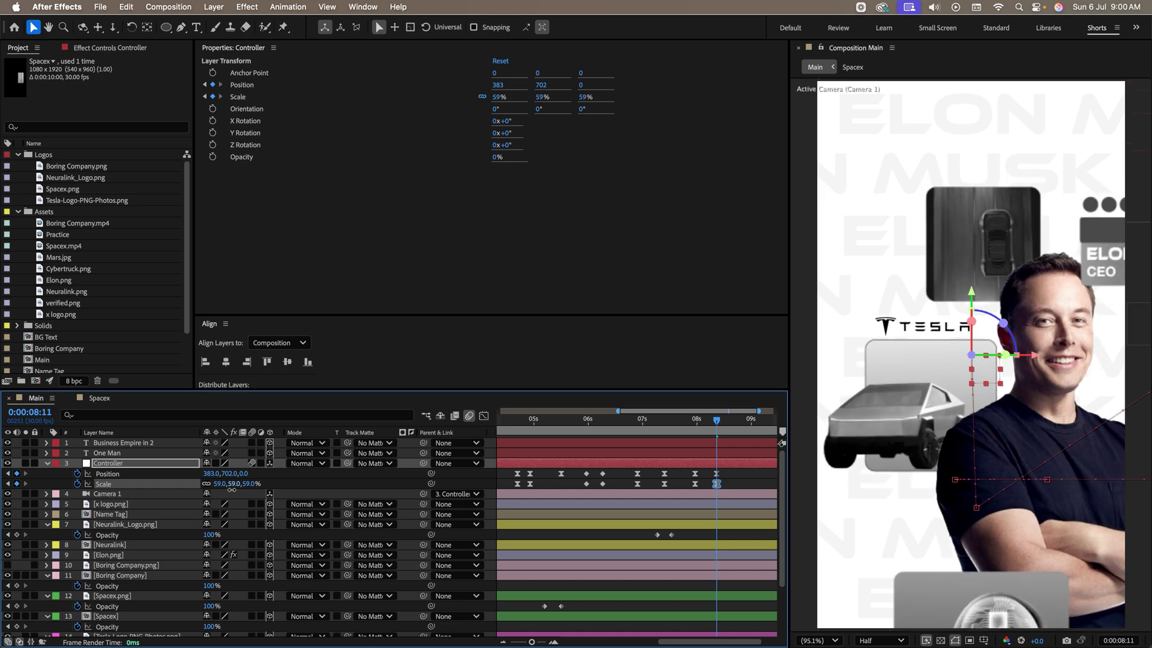
pyautogui.click(679, 424)
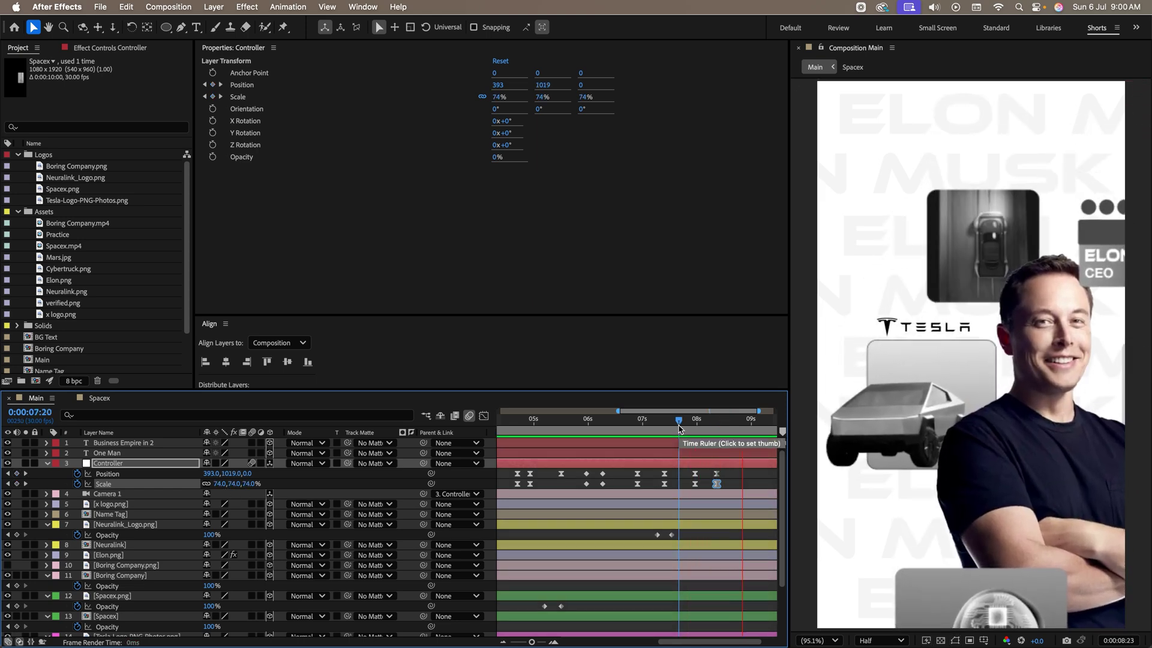
pyautogui.press('space')
pyautogui.click(717, 424)
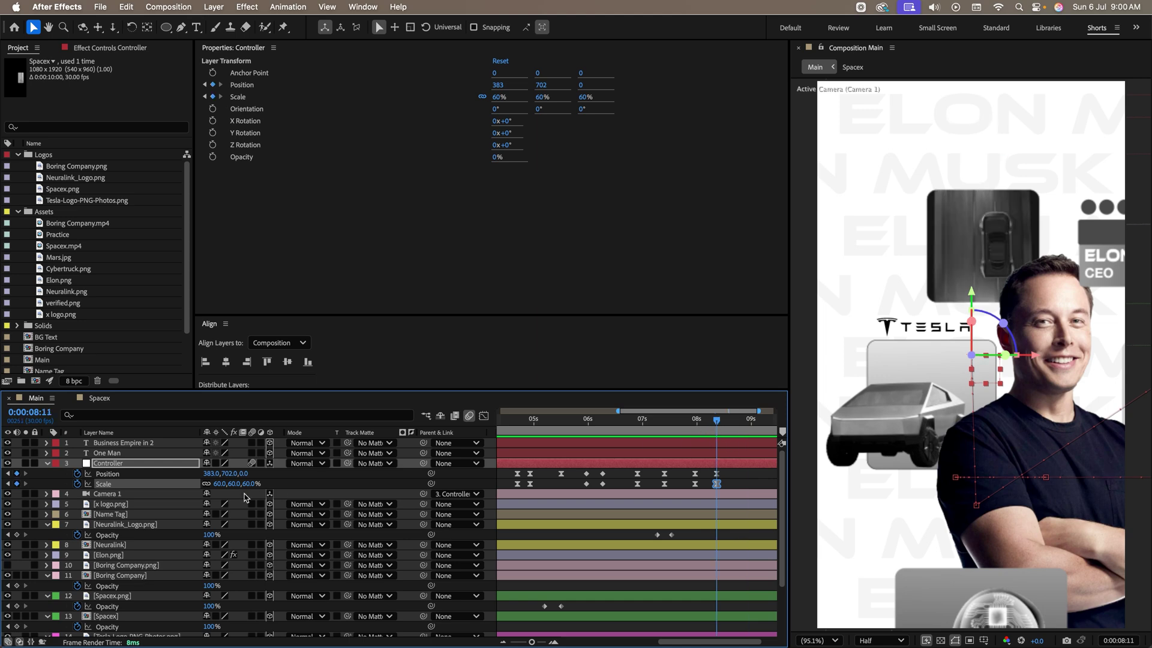
pyautogui.moveTo(233, 488); pyautogui.dragTo(229, 485)
# Make the Boring Company logo layer visible and move it closer above its card, to position 408.6, 297.6
pyautogui.click(127, 567)
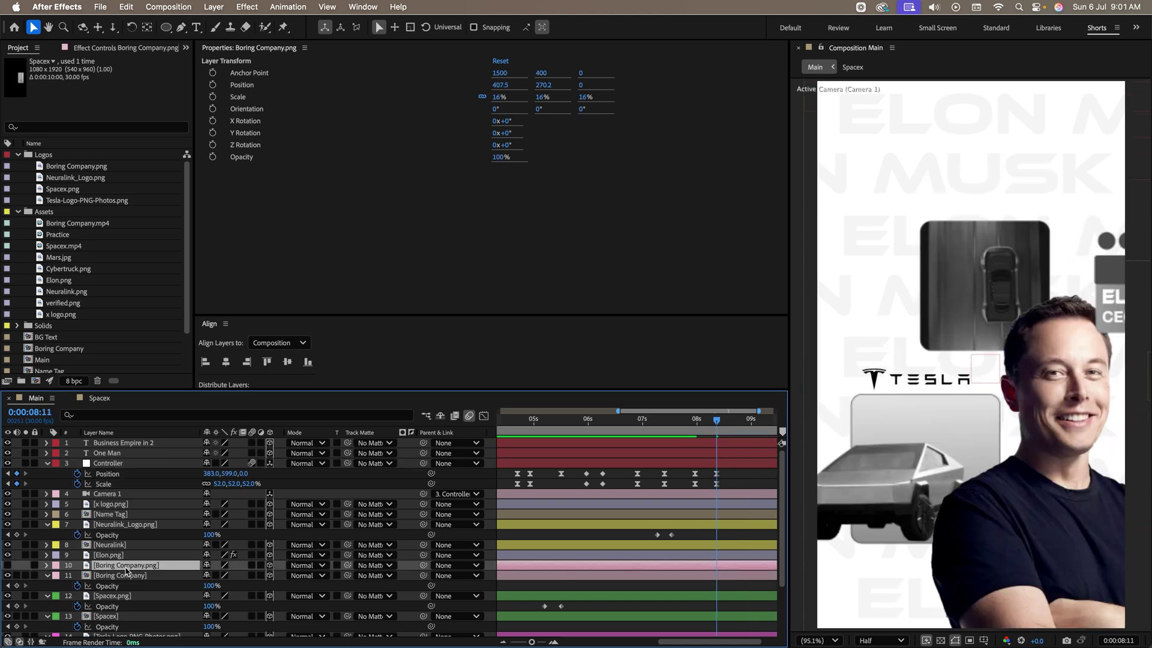
pyautogui.click(7, 566)
pyautogui.moveTo(979, 151); pyautogui.dragTo(949, 193)
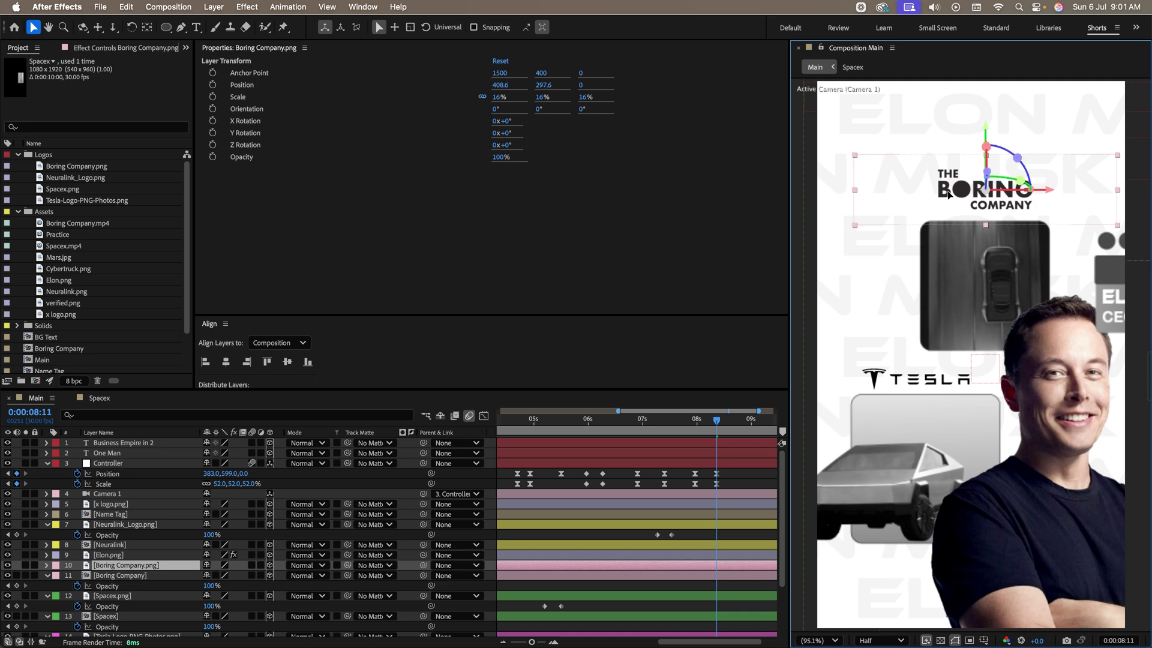
# Fade in the Boring Company logo with opacity keyframes of 0% at 0:00:08:02 and 100% at 0:00:08:11, and preview it
pyautogui.press('t')
pyautogui.click(77, 576)
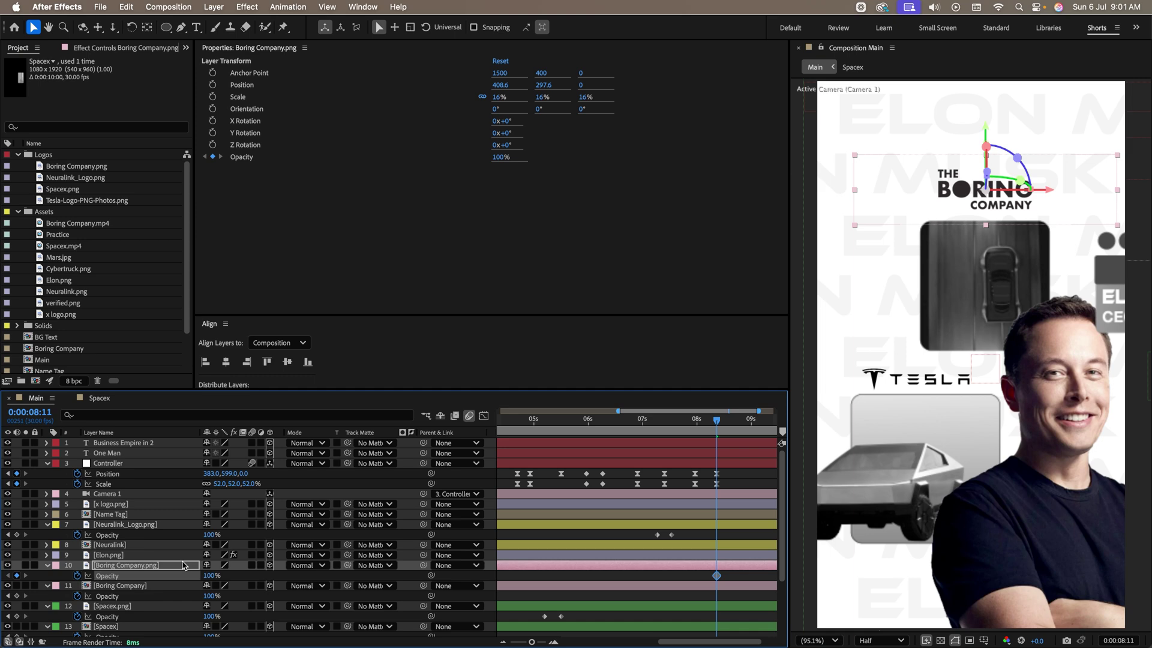
pyautogui.moveTo(718, 423); pyautogui.dragTo(703, 423)
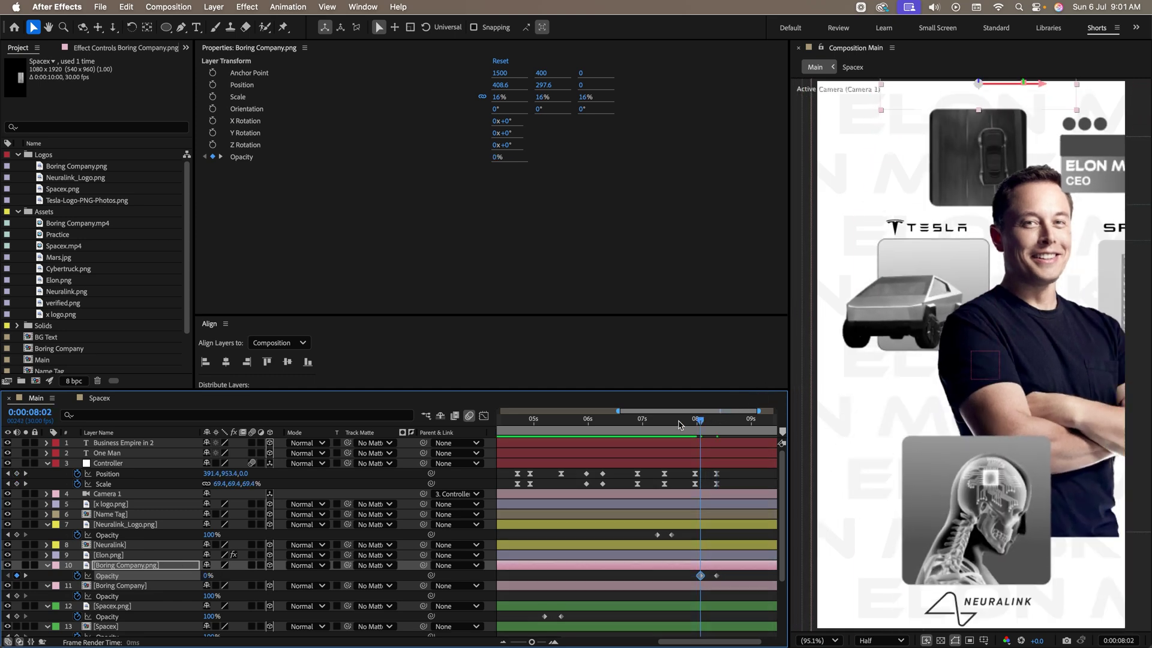
pyautogui.click(679, 423)
pyautogui.press('space')
pyautogui.press('space')
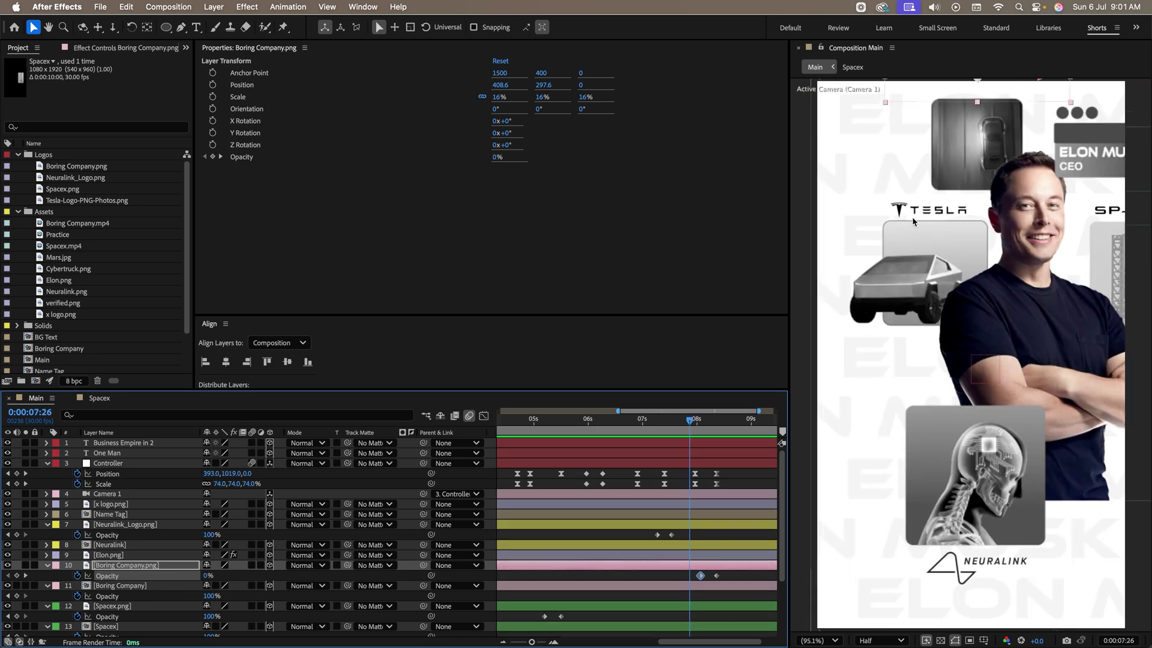
# Fade out the Tesla logo with opacity keyframes of 100% at 0:00:06:18 and 0% at 0:00:06:24
pyautogui.click(906, 223)
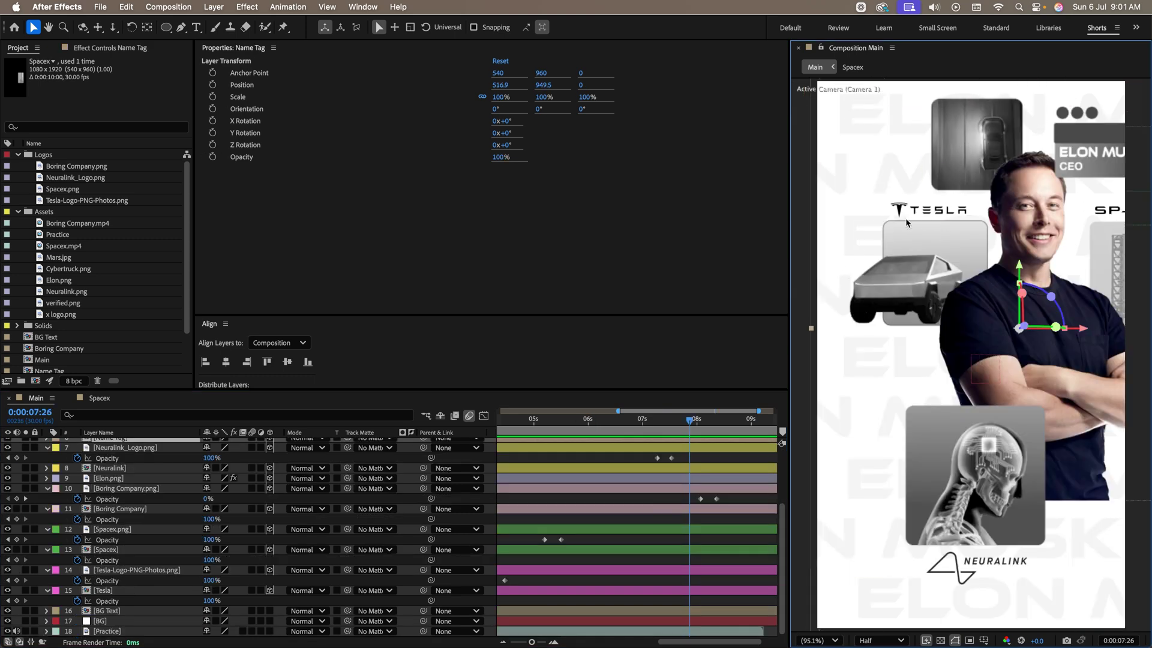
pyautogui.click(144, 574)
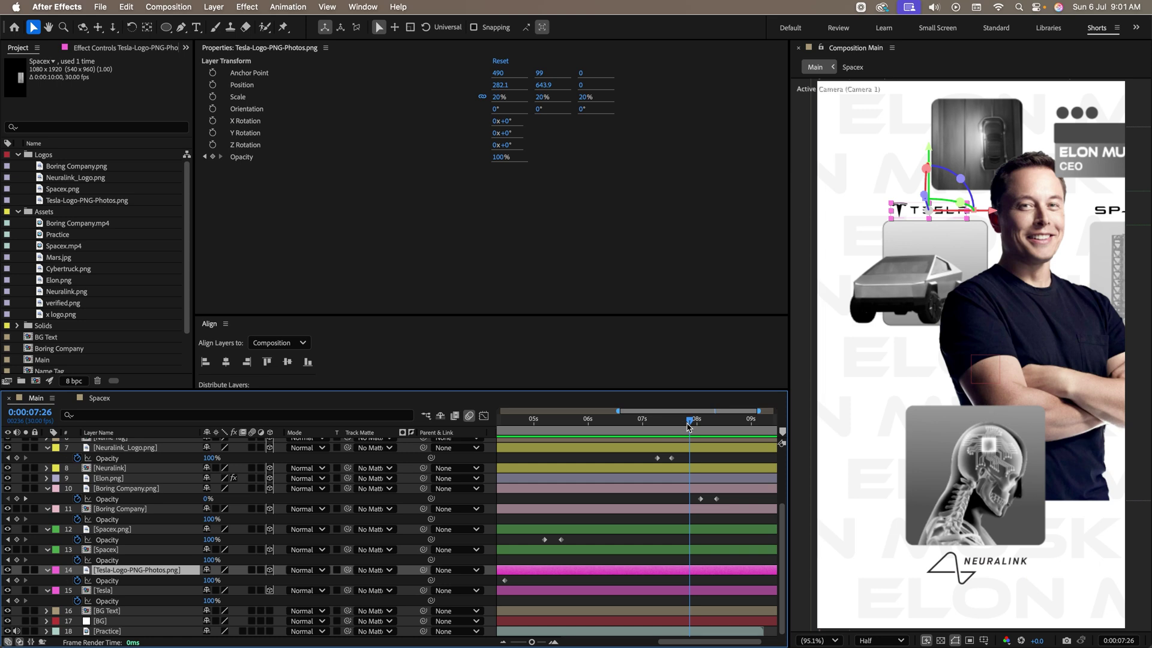
pyautogui.moveTo(689, 423); pyautogui.dragTo(621, 421)
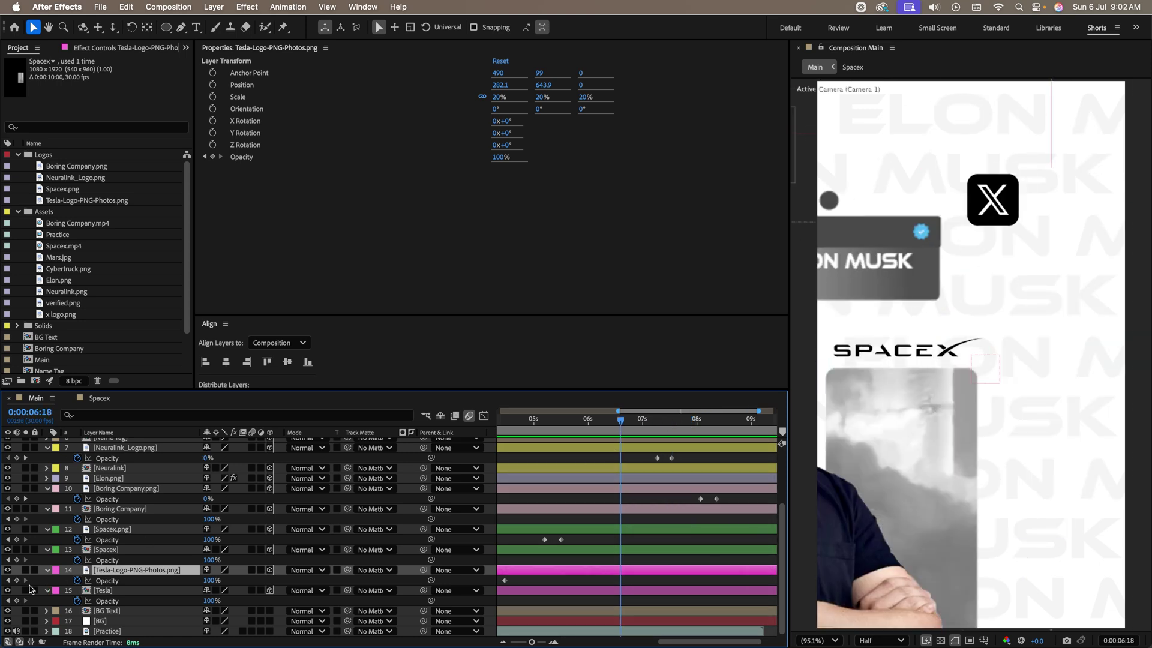
pyautogui.click(18, 585)
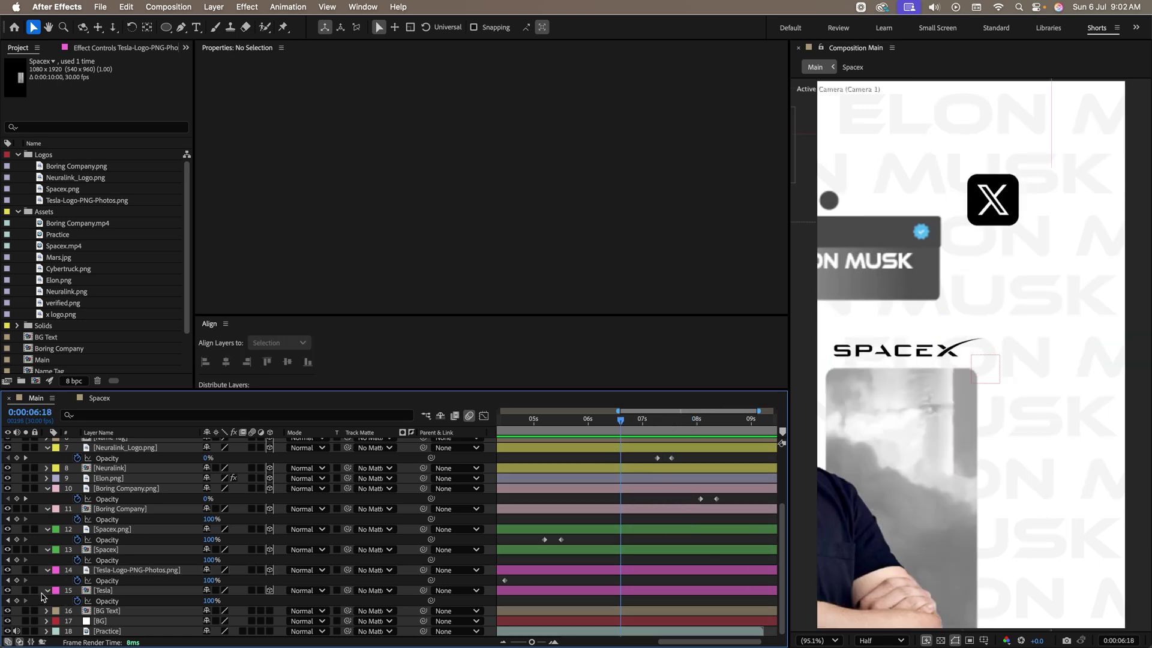
pyautogui.click(16, 580)
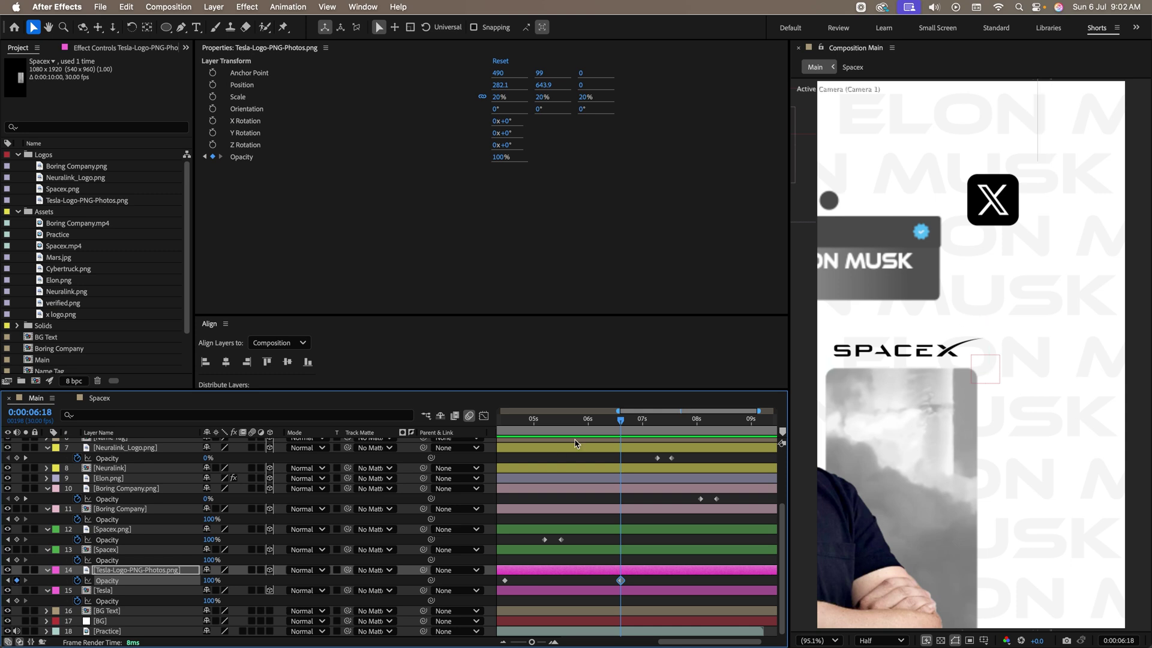
pyautogui.moveTo(620, 423); pyautogui.dragTo(632, 421)
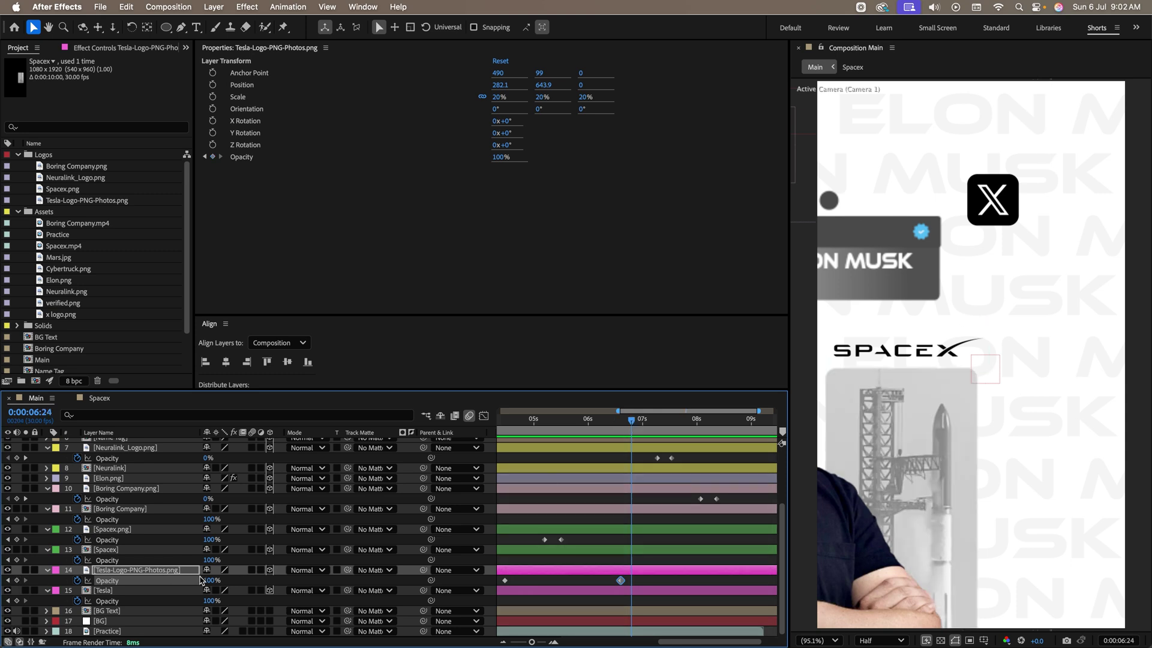
pyautogui.moveTo(208, 580); pyautogui.dragTo(64, 602)
pyautogui.moveTo(633, 423); pyautogui.dragTo(621, 426)
# Copy the Tesla logo's two fade-out keyframes to the SpaceX logo's opacity, starting at about 0:00:06:15
pyautogui.click(119, 531)
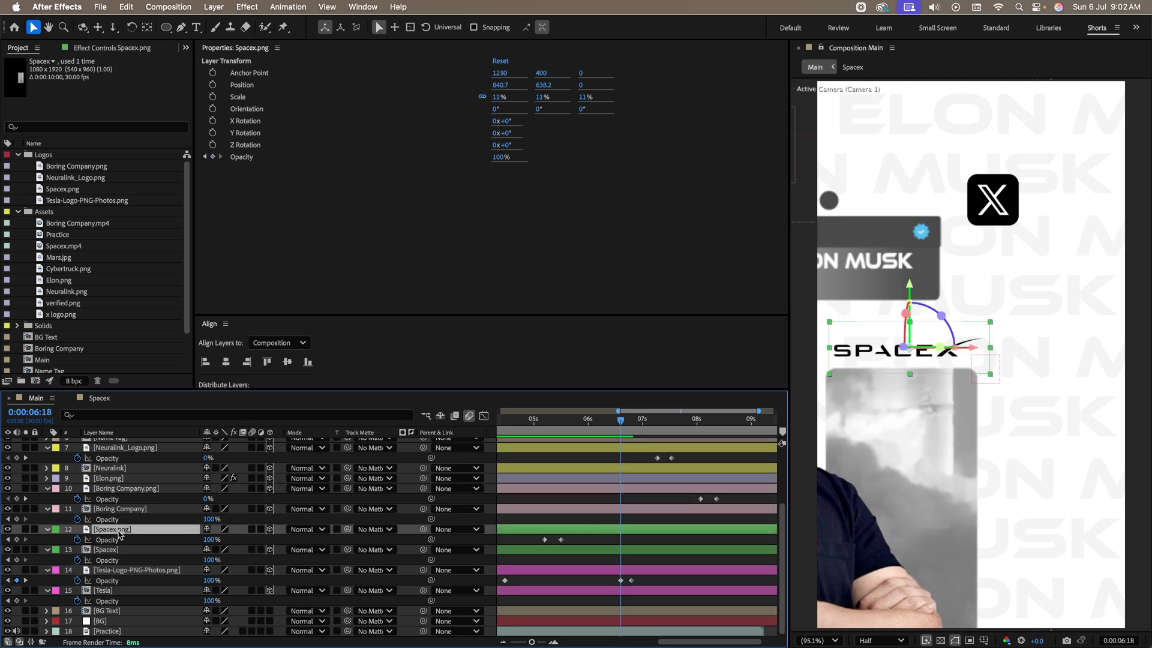
pyautogui.moveTo(613, 575); pyautogui.dragTo(641, 586)
pyautogui.press('super+v')
pyautogui.press('super+z')
pyautogui.moveTo(622, 423)
pyautogui.mouseDown()
pyautogui.moveTo(638, 427)
pyautogui.moveTo(603, 435)
pyautogui.mouseUp()
pyautogui.click(634, 530)
pyautogui.press('super+v')
pyautogui.moveTo(633, 540); pyautogui.dragTo(616, 540)
pyautogui.moveTo(603, 422); pyautogui.dragTo(579, 425)
# Preview the SpaceX logo's fade-out, then shorten it and shift it earlier to start at about 0:00:06:07
pyautogui.press('space')
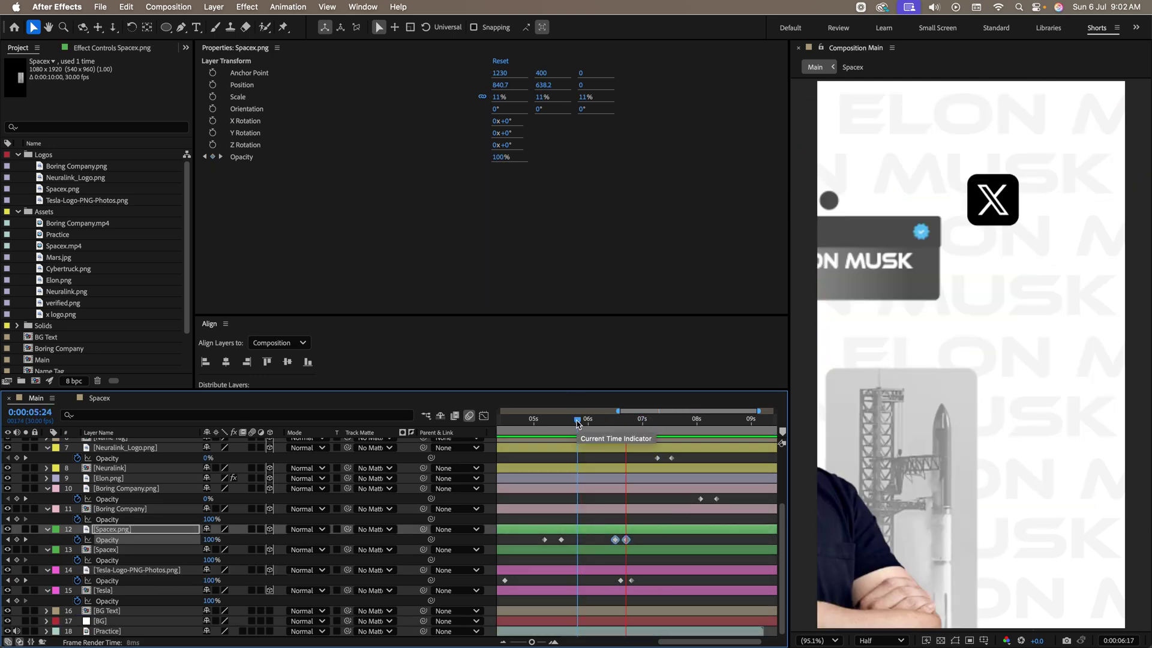
pyautogui.moveTo(616, 540); pyautogui.dragTo(601, 539)
pyautogui.moveTo(579, 423); pyautogui.dragTo(538, 423)
pyautogui.moveTo(612, 539); pyautogui.dragTo(607, 540)
pyautogui.click(620, 429)
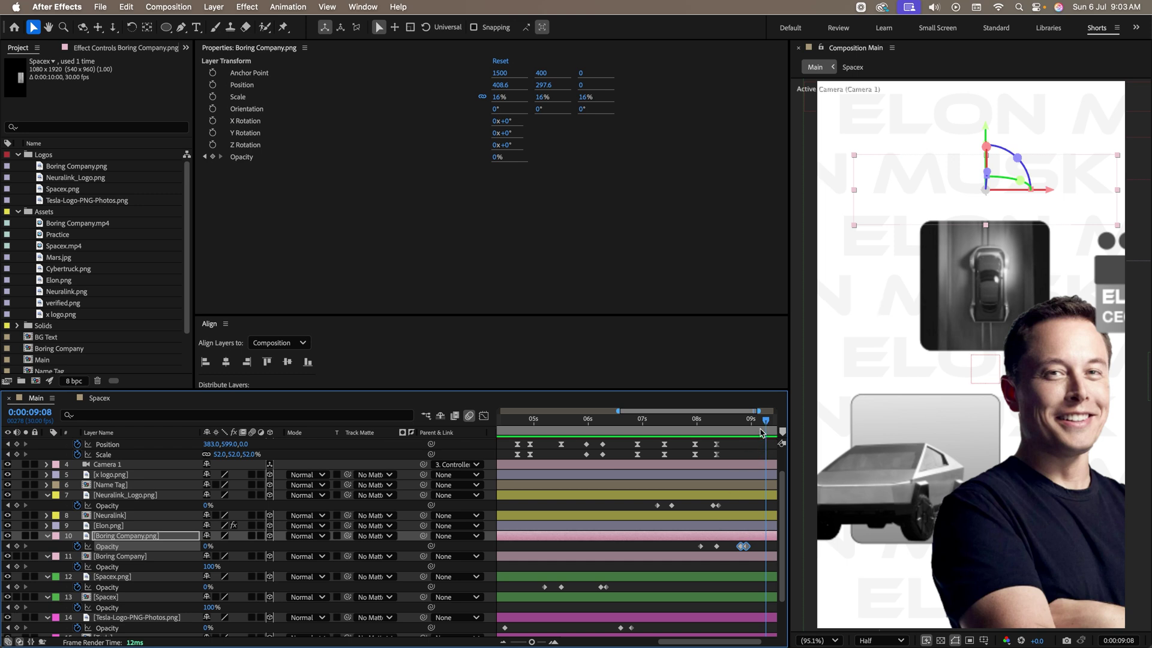
# Hold the Controller's position and scale at 0:00:09:04, keyframe position 538, 819 and scale 100% at 0:00:09:11, and preview the zoom-out
pyautogui.moveTo(766, 424); pyautogui.dragTo(759, 424)
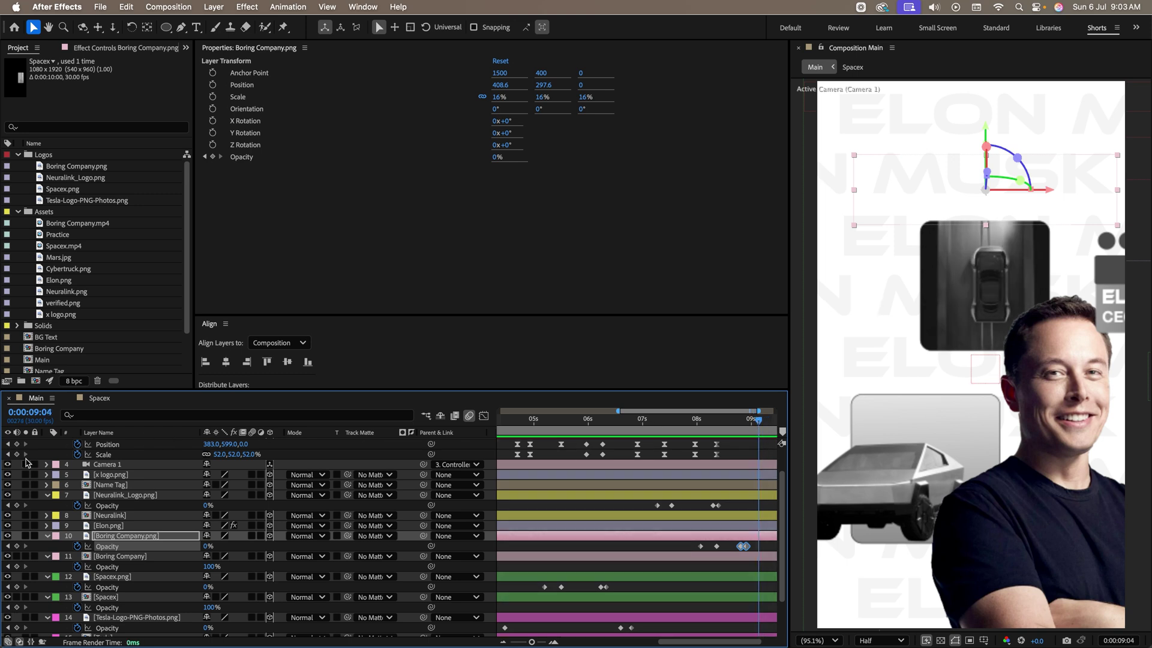
pyautogui.click(16, 449)
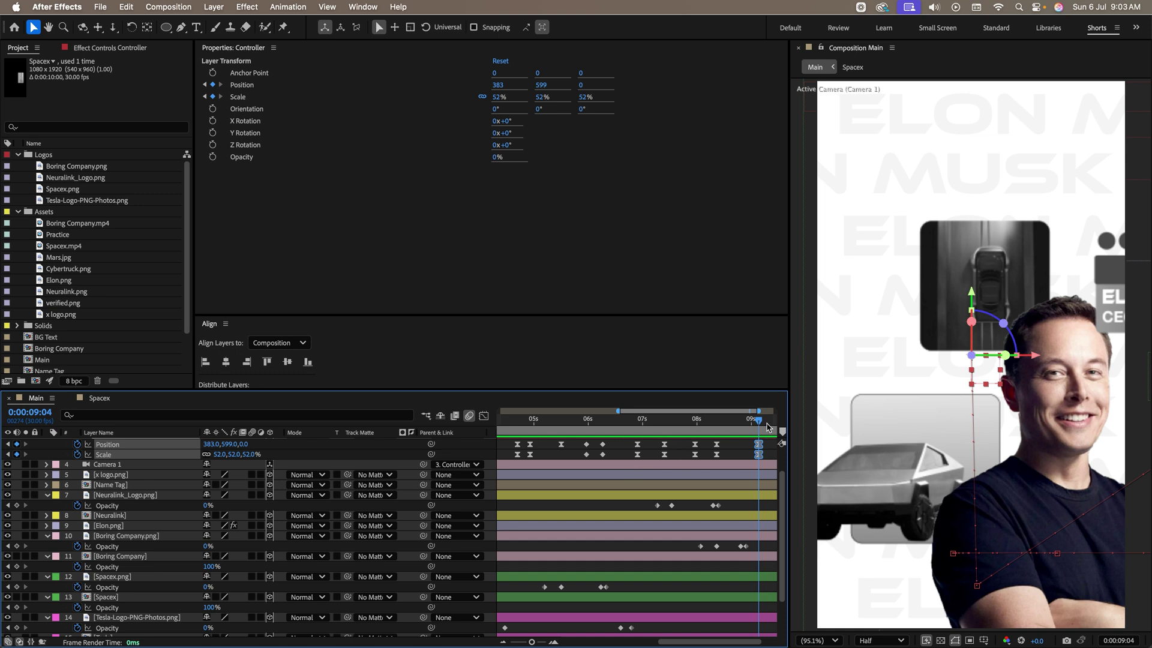
pyautogui.moveTo(763, 425); pyautogui.dragTo(772, 425)
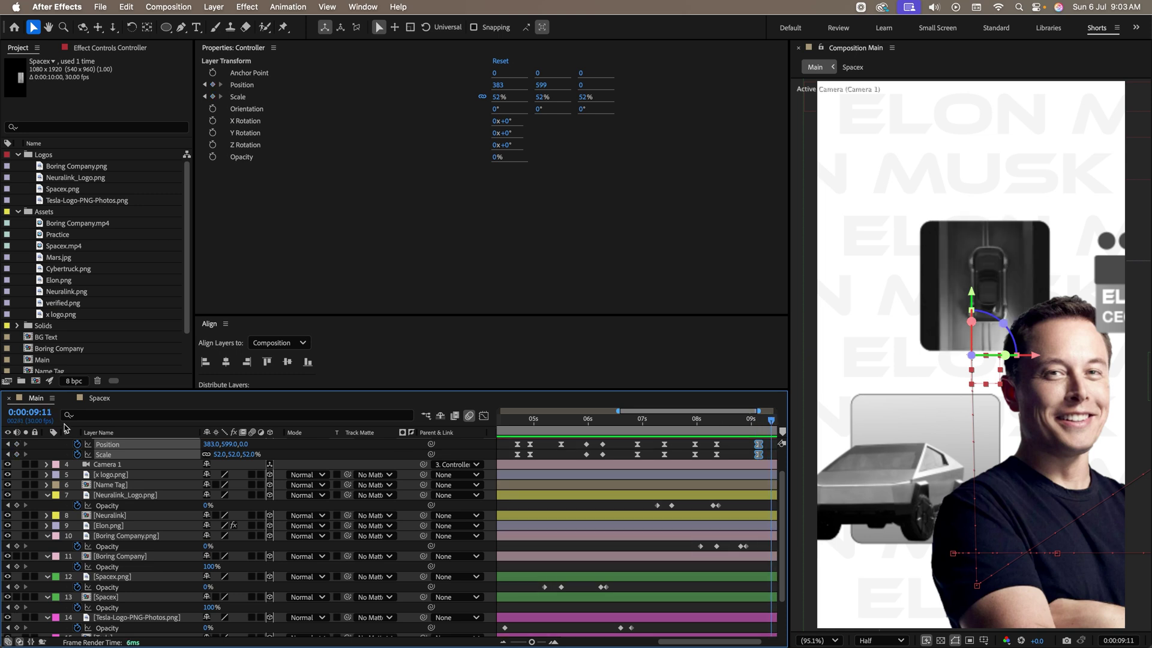
pyautogui.moveTo(234, 460); pyautogui.dragTo(278, 461)
pyautogui.moveTo(210, 444); pyautogui.dragTo(231, 458)
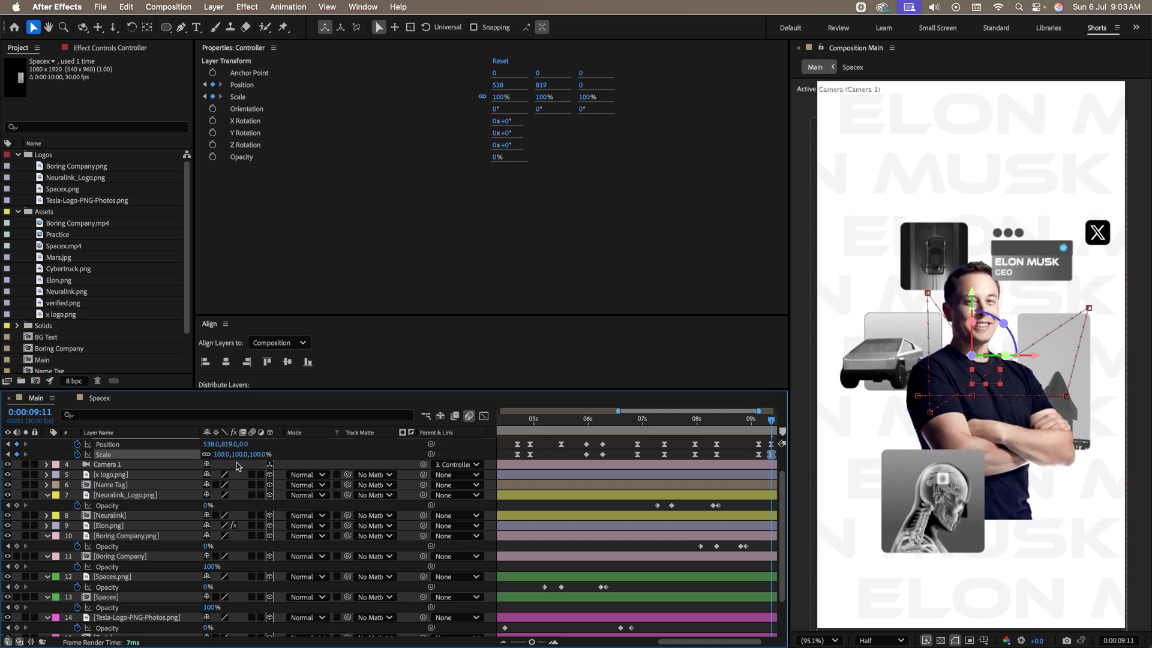
pyautogui.click(746, 422)
pyautogui.press('space')
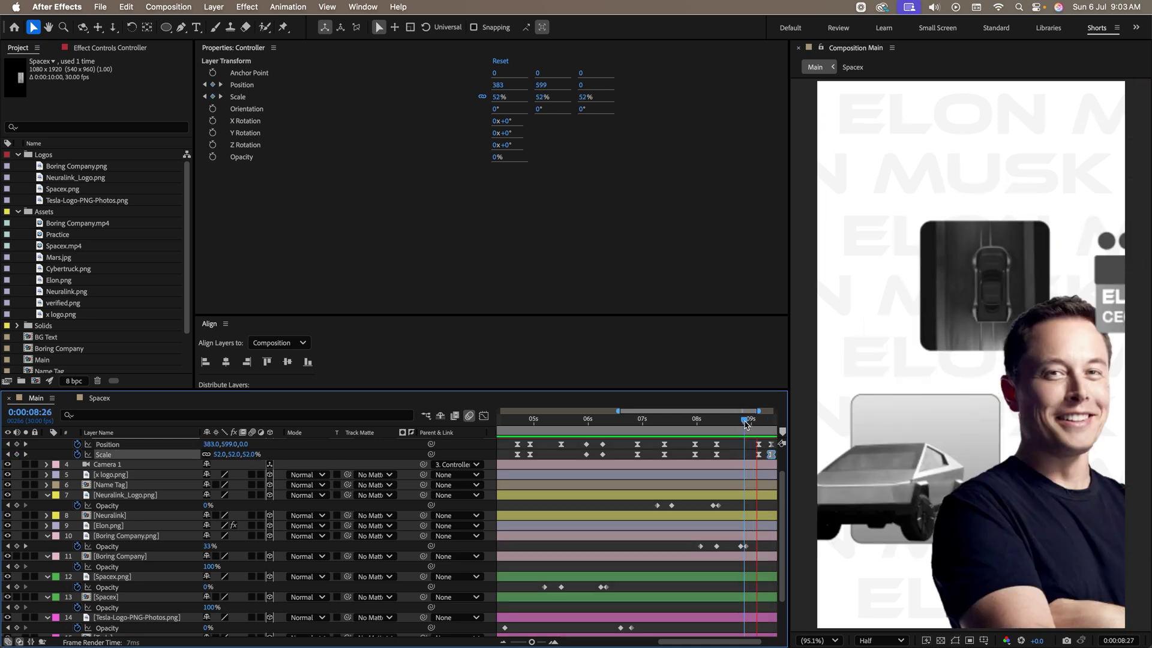
pyautogui.press('space')
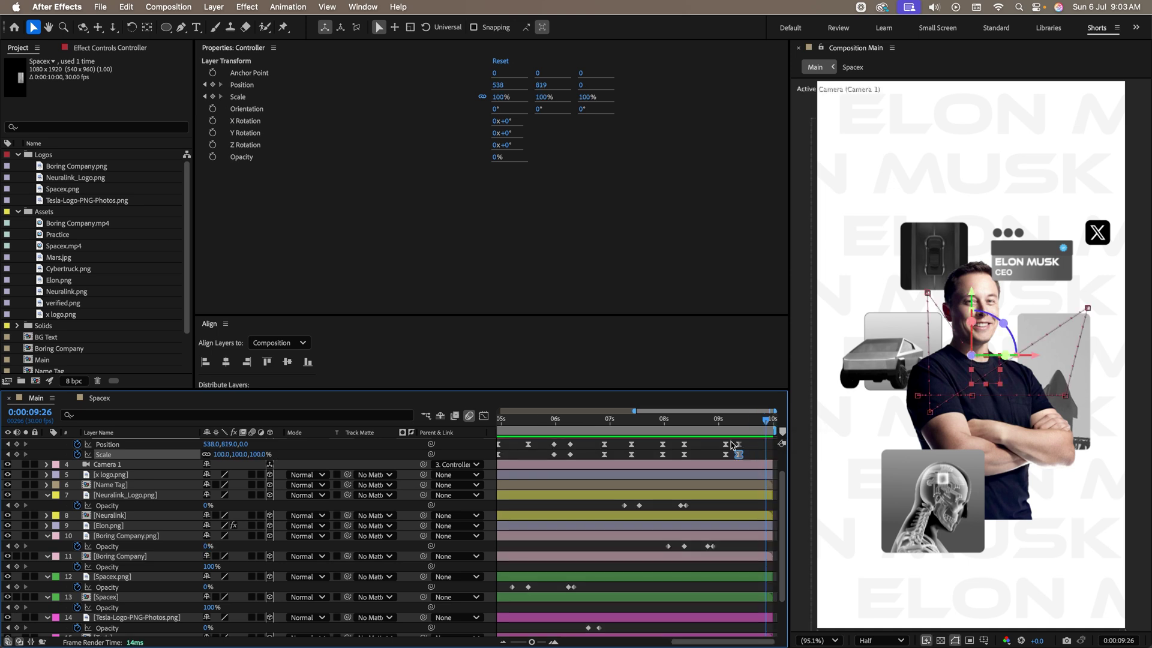
# Retime the Controller's final zoom-out to start at about 0:00:09:00 and end at about 0:00:09:15, previewing the timing
pyautogui.moveTo(734, 445); pyautogui.dragTo(719, 456)
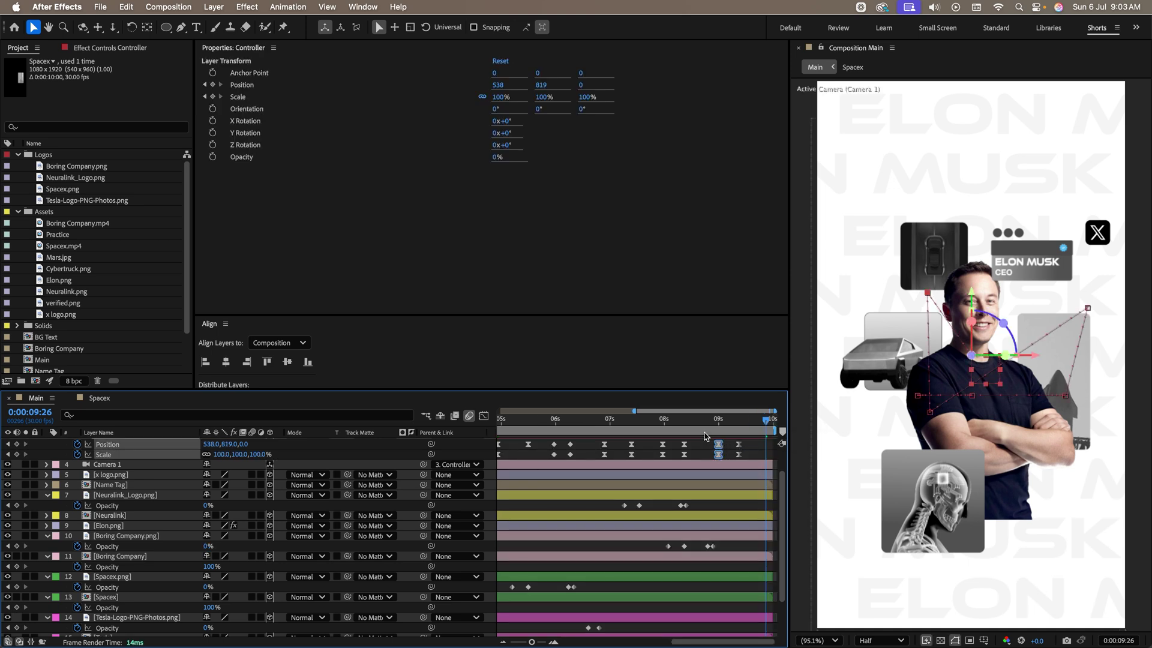
pyautogui.click(664, 421)
pyautogui.press('space')
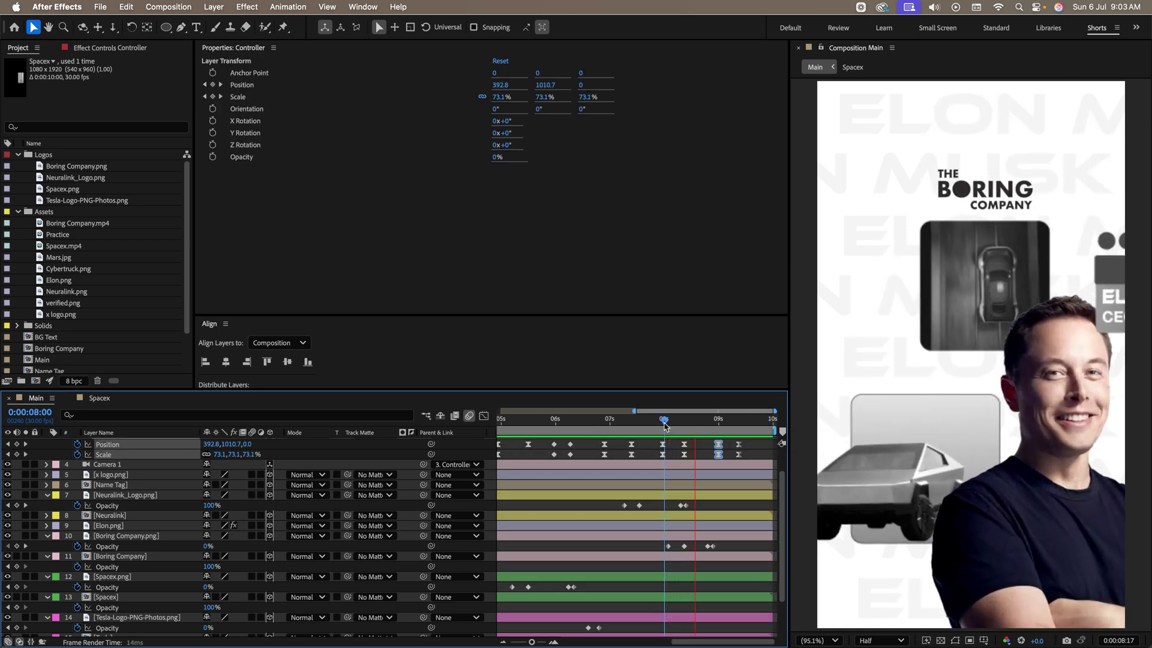
pyautogui.press('space')
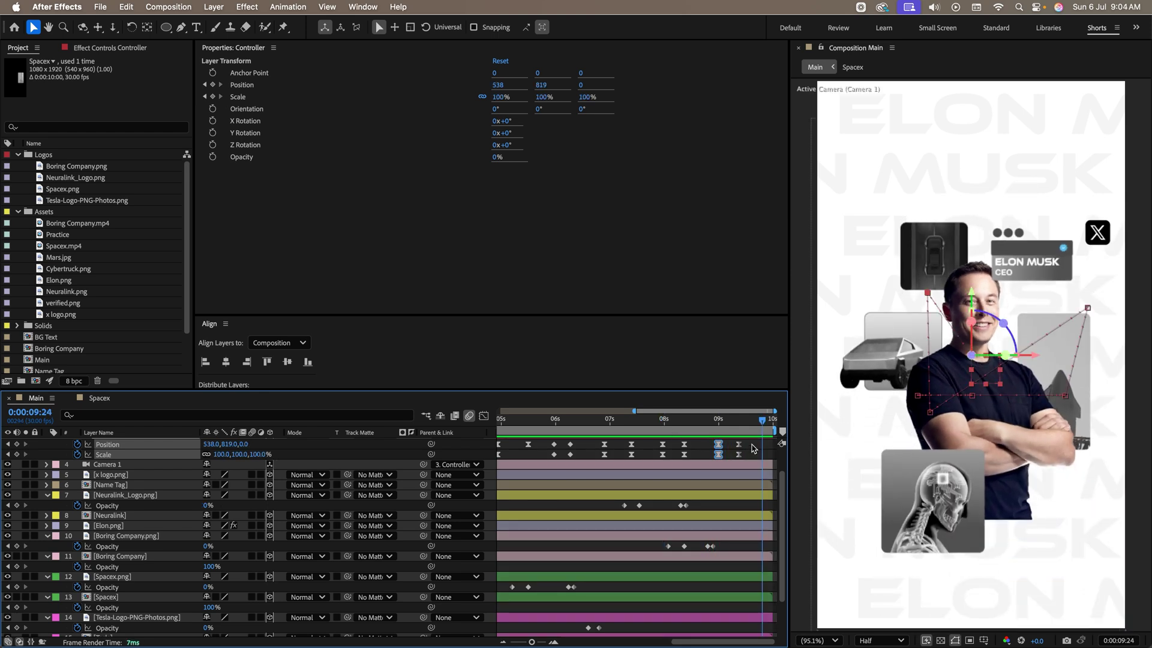
pyautogui.moveTo(753, 445); pyautogui.dragTo(714, 465)
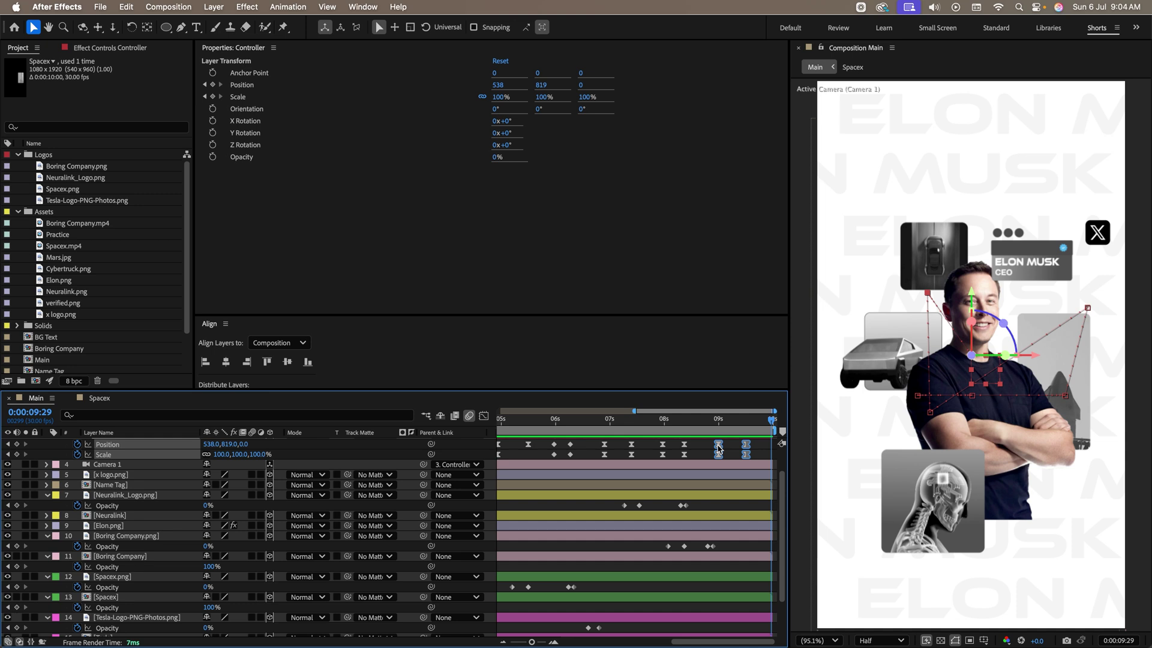
# Convert the Controller's last two pairs of keyframes to linear interpolation, and play back the ending and the whole animation from the start
pyautogui.keyDown('super'); pyautogui.click(718, 445); pyautogui.keyUp('super')
pyautogui.click(711, 425)
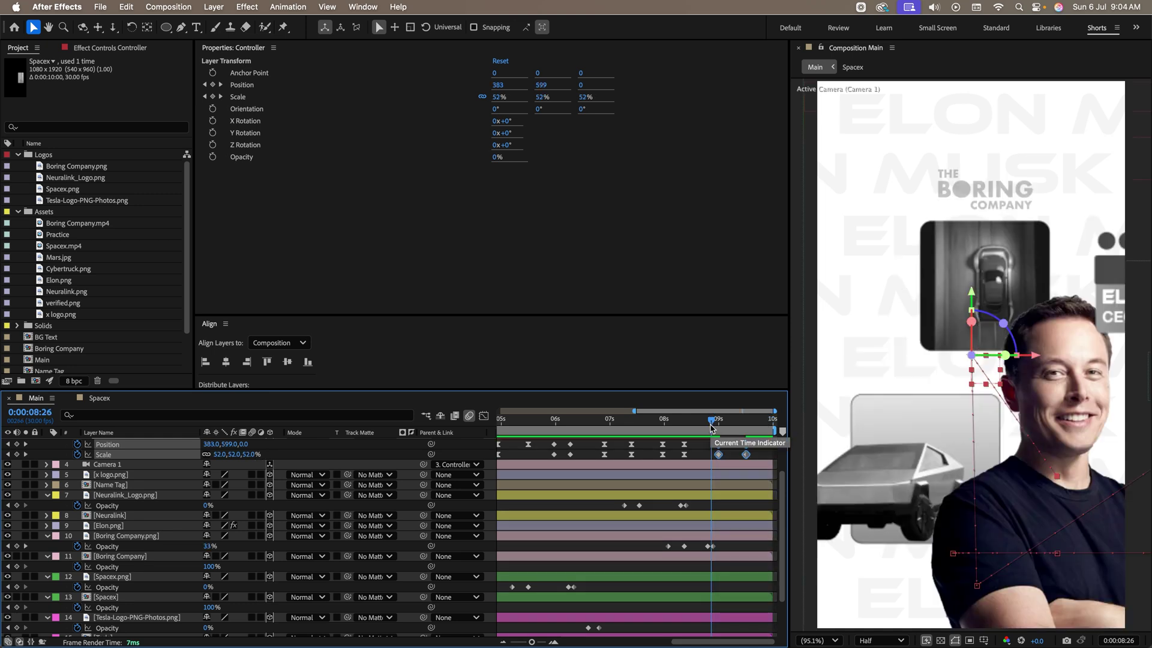
pyautogui.press('space')
pyautogui.press('Home')
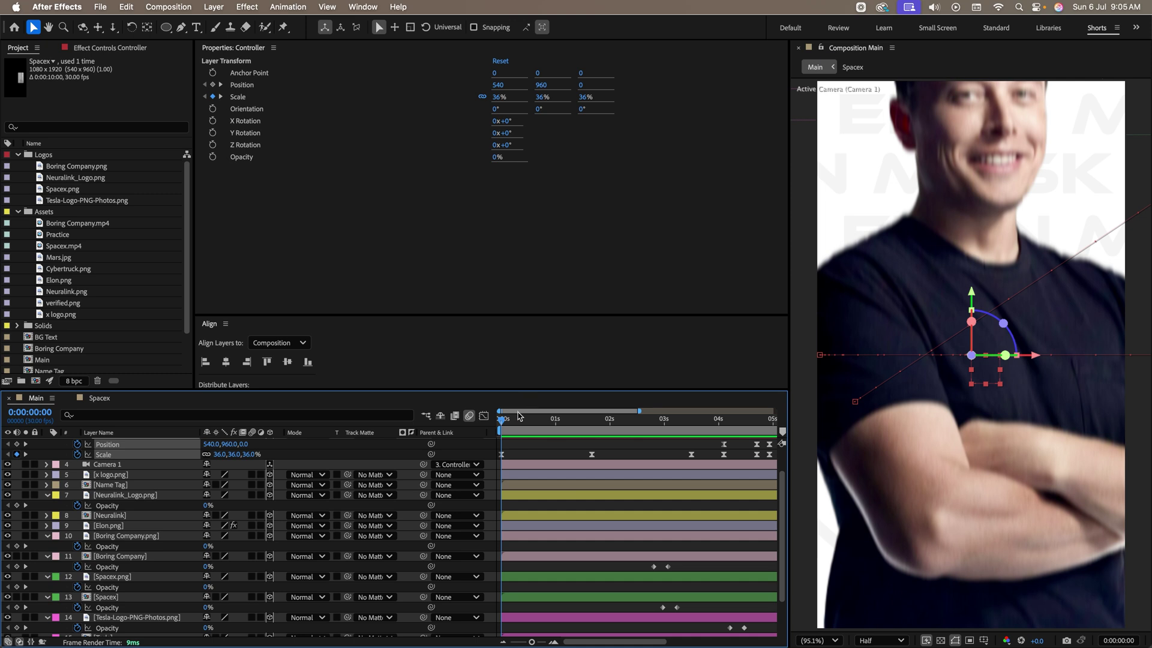
pyautogui.press('space')
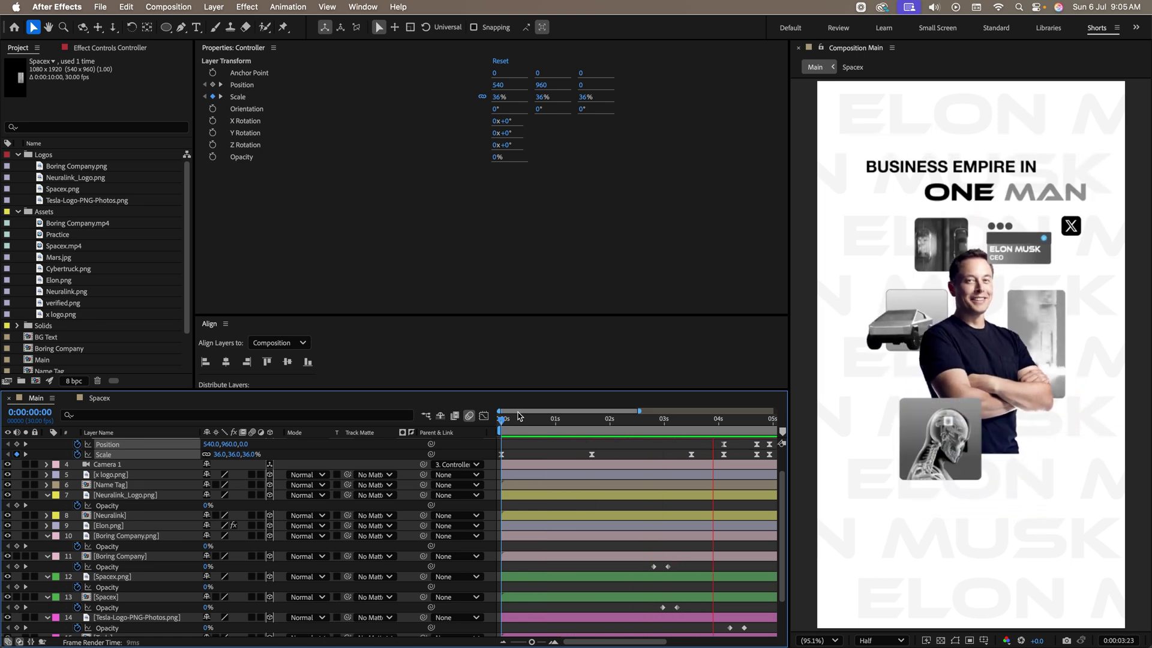
# Play back the card reveals and the rest of the animation from about 0:00:02:26 to review the timing
pyautogui.press('space')
pyautogui.moveTo(569, 432); pyautogui.dragTo(658, 441)
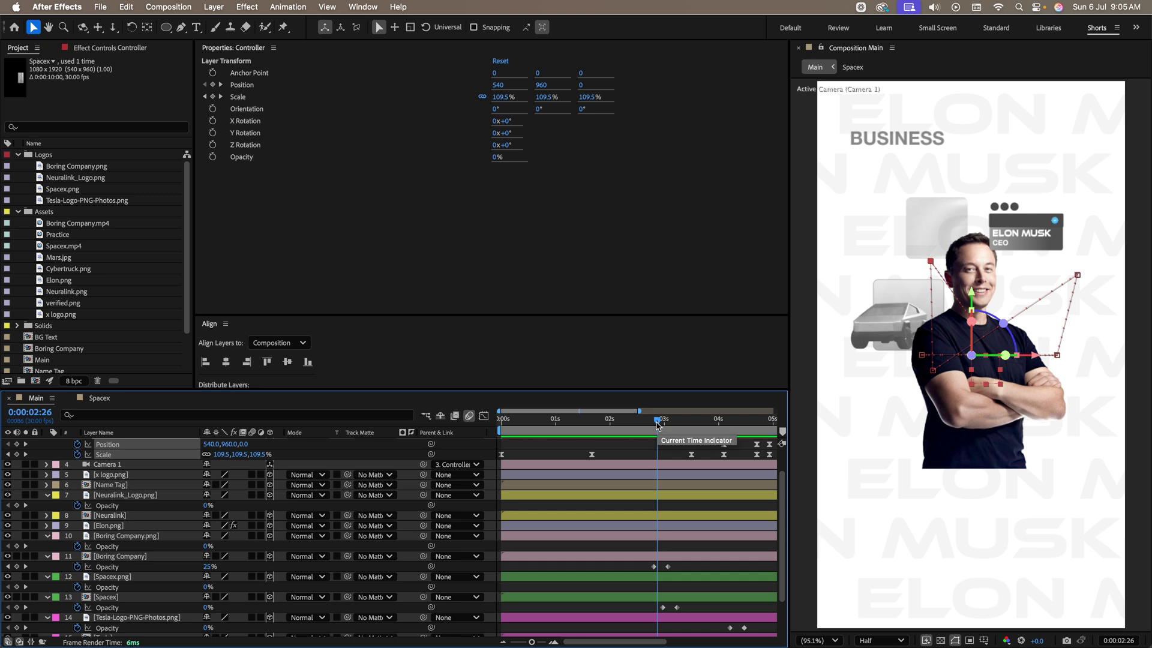
pyautogui.press('space')
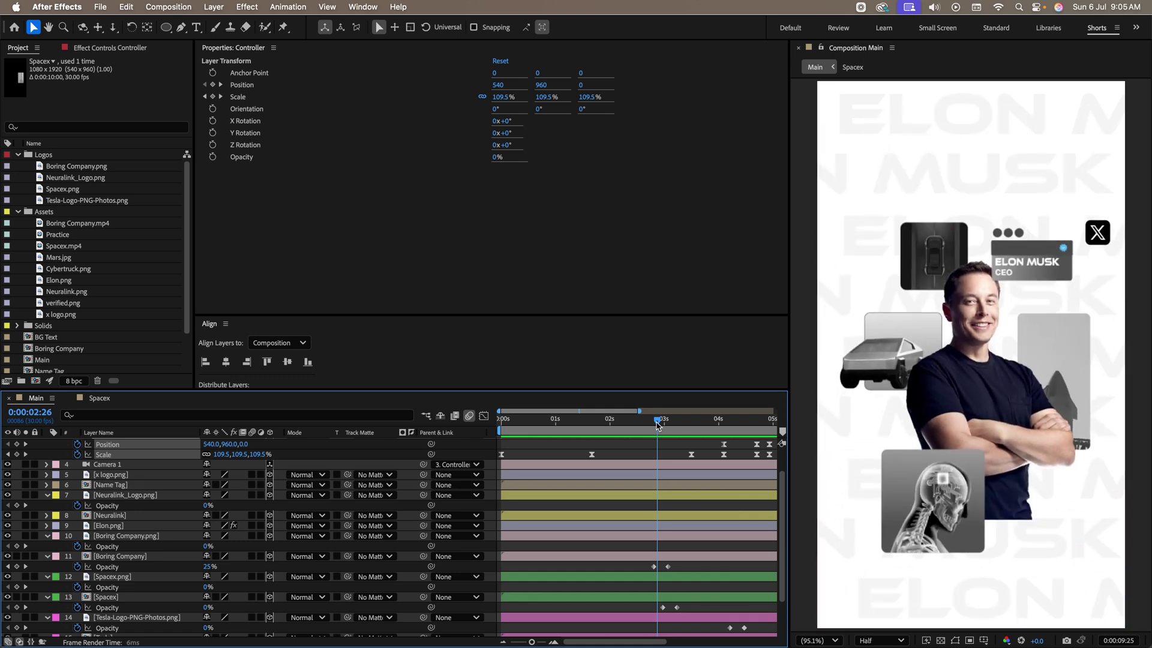
pyautogui.press('space')
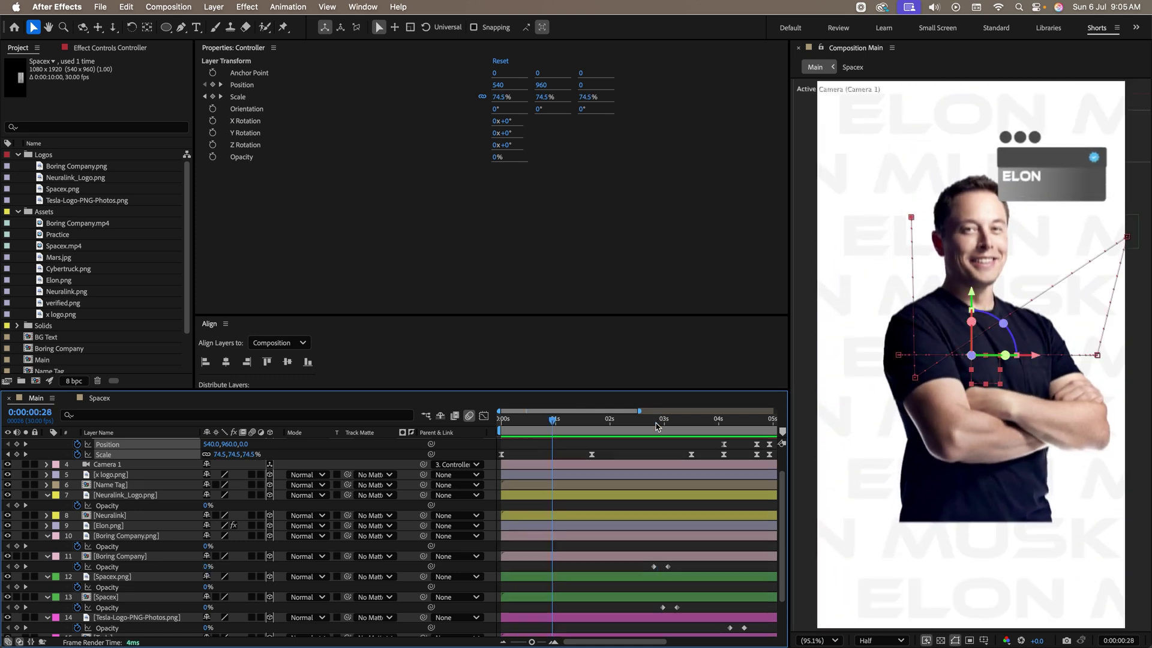
# Shift the Tesla card's opacity fade-in keyframes slightly earlier to start at about 0:00:02:15, and preview the card reveals
pyautogui.press('super+a')
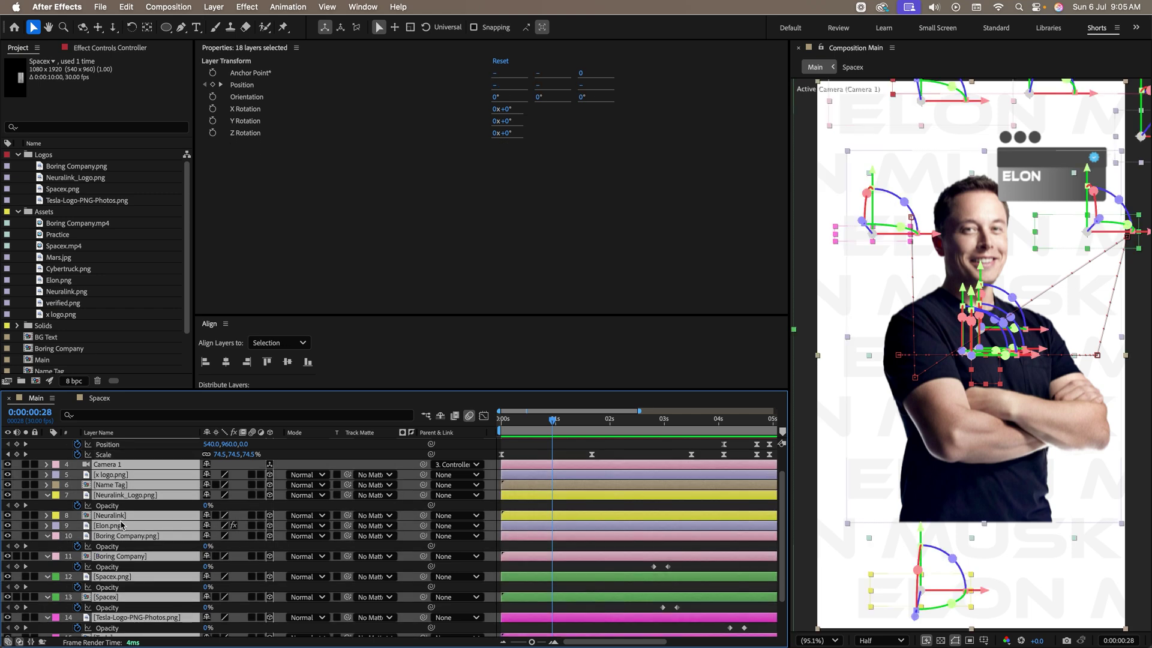
pyautogui.scroll(3, 121, 525)
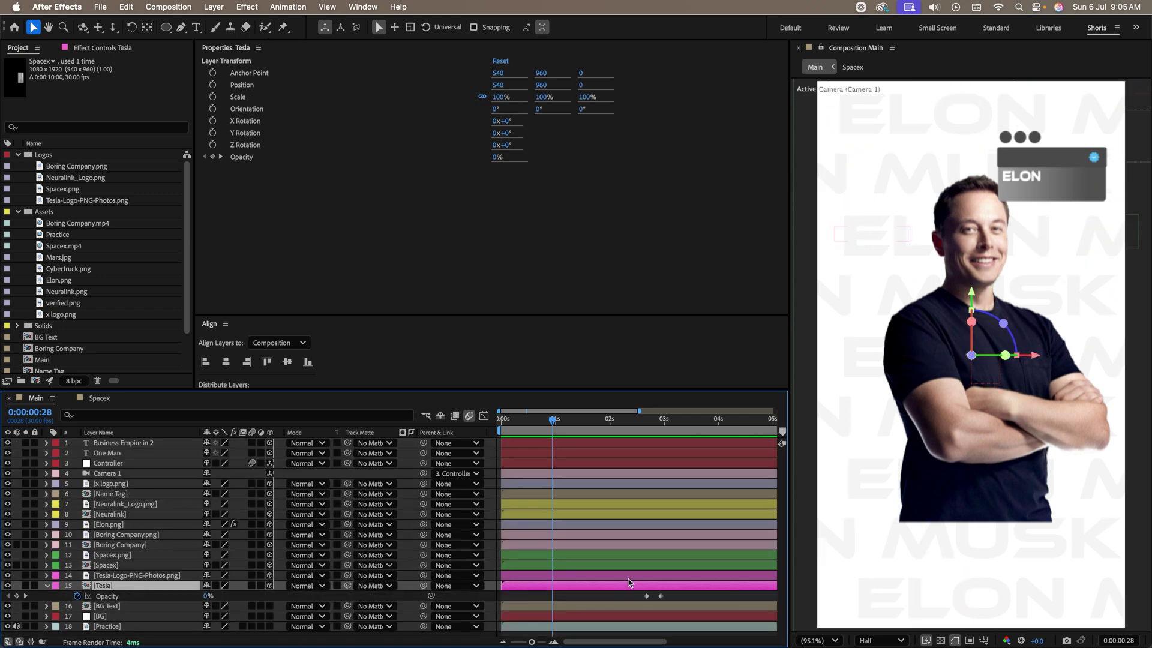
pyautogui.moveTo(672, 594); pyautogui.dragTo(637, 596)
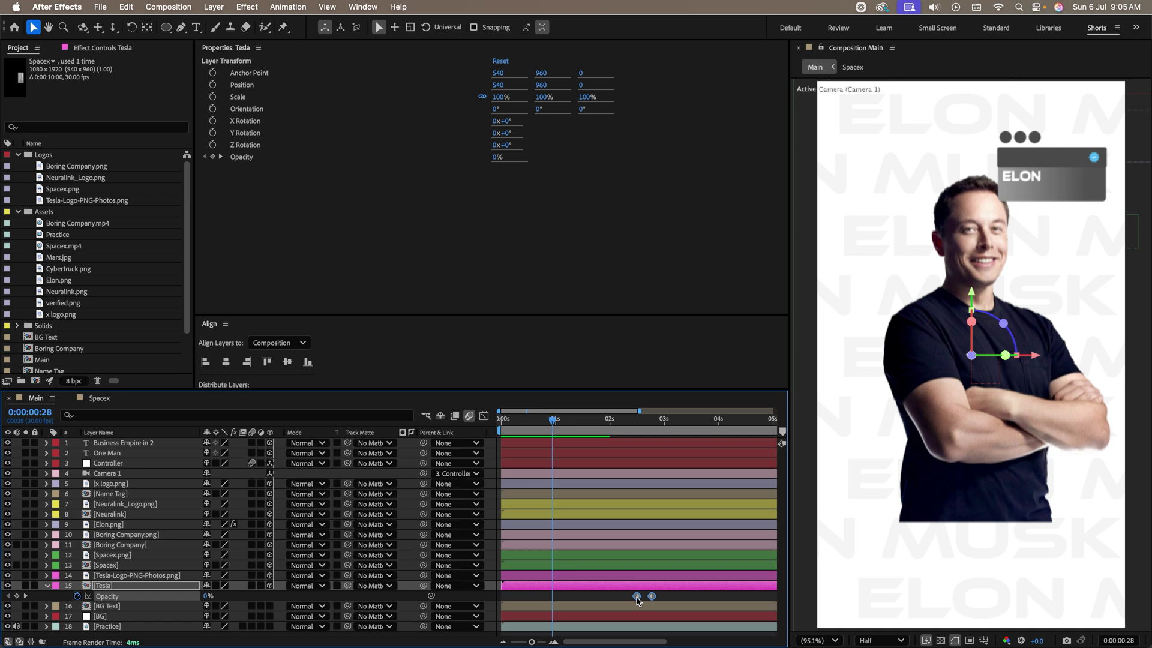
pyautogui.click(627, 420)
pyautogui.press('space')
pyautogui.moveTo(629, 423); pyautogui.dragTo(583, 425)
pyautogui.press('space')
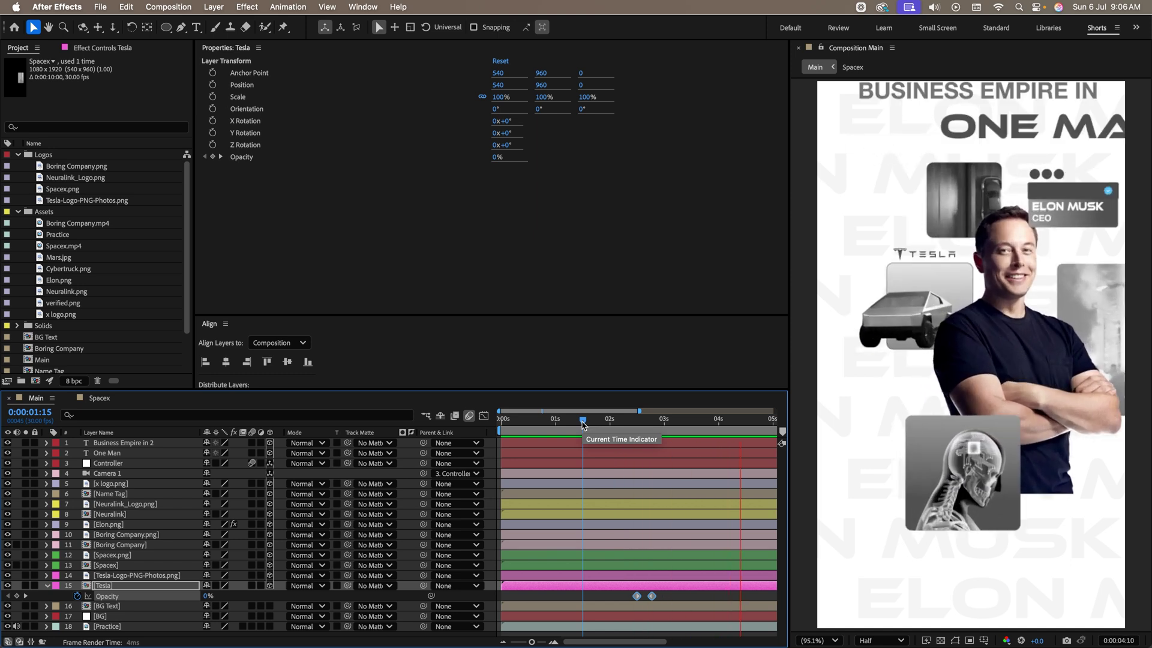
pyautogui.press('space')
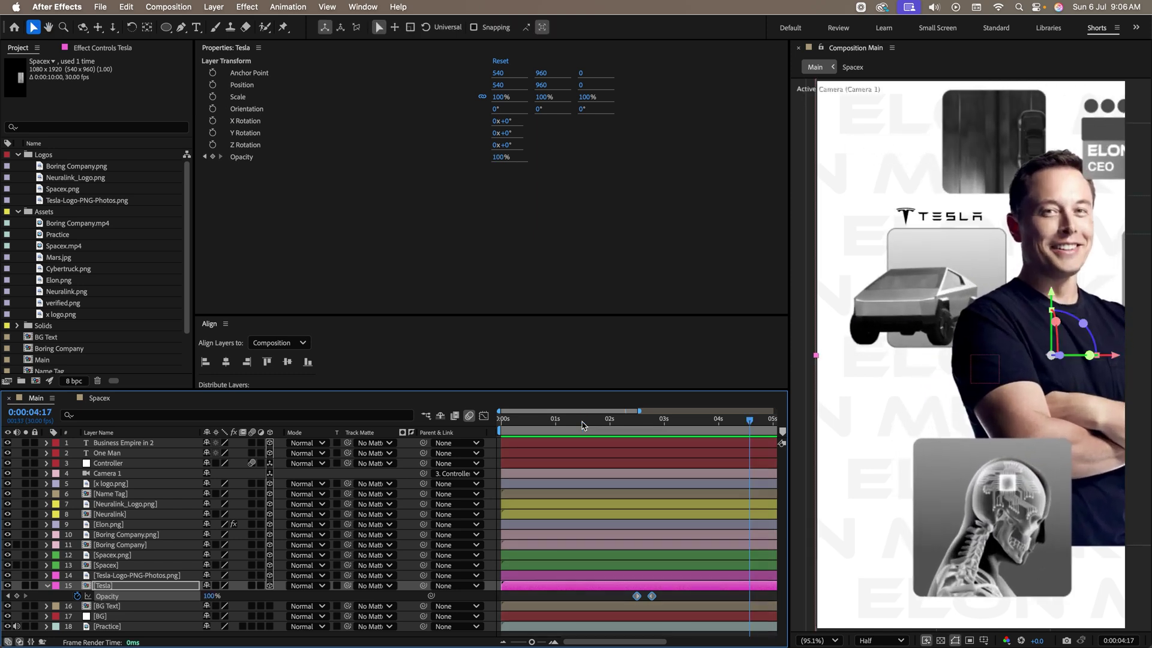